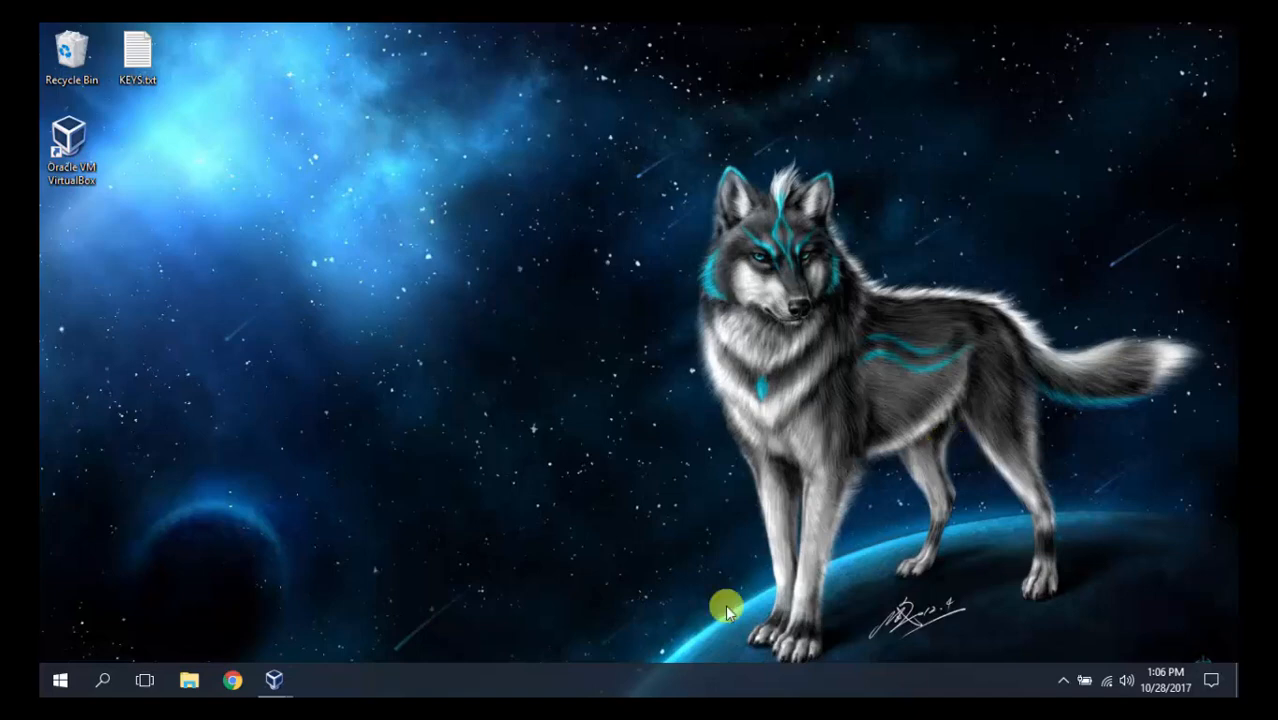
Switch to the Server 2008 VM, confirm its System properties show Server2008 in WORKGROUP, then close the windows.
left_click(272, 681)
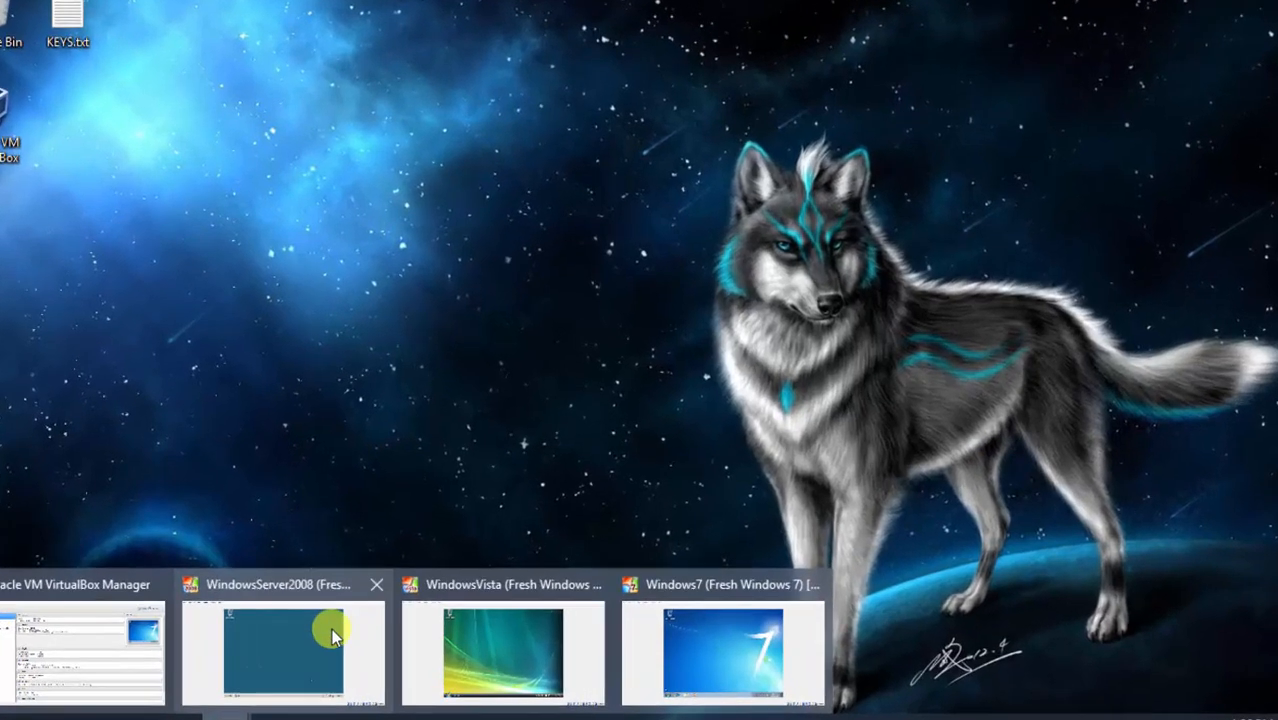
left_click(288, 680)
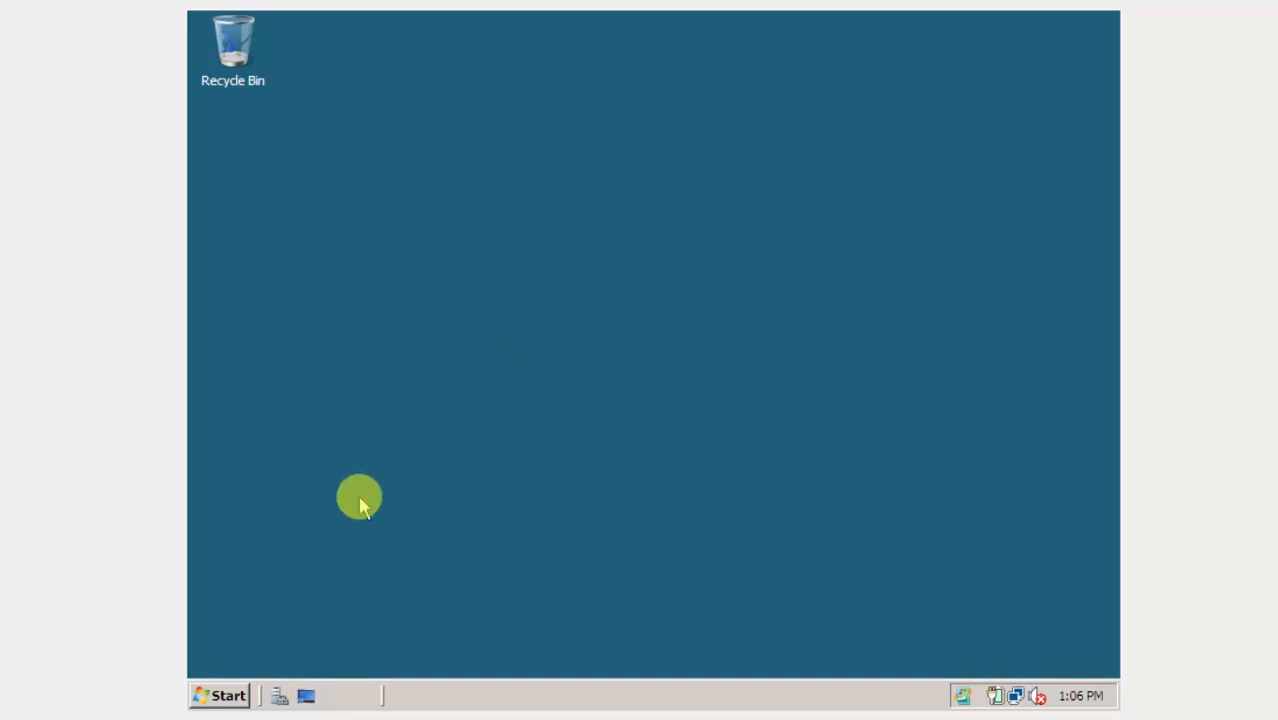
left_click(224, 695)
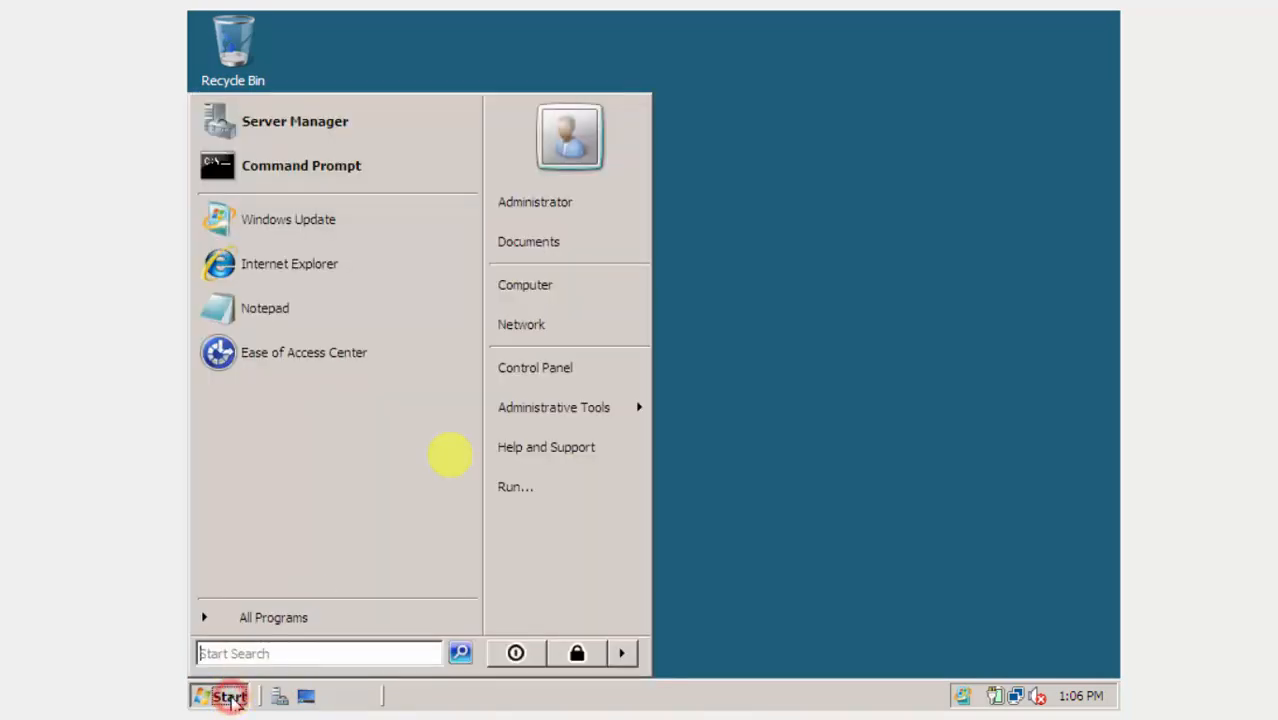
left_click(592, 294)
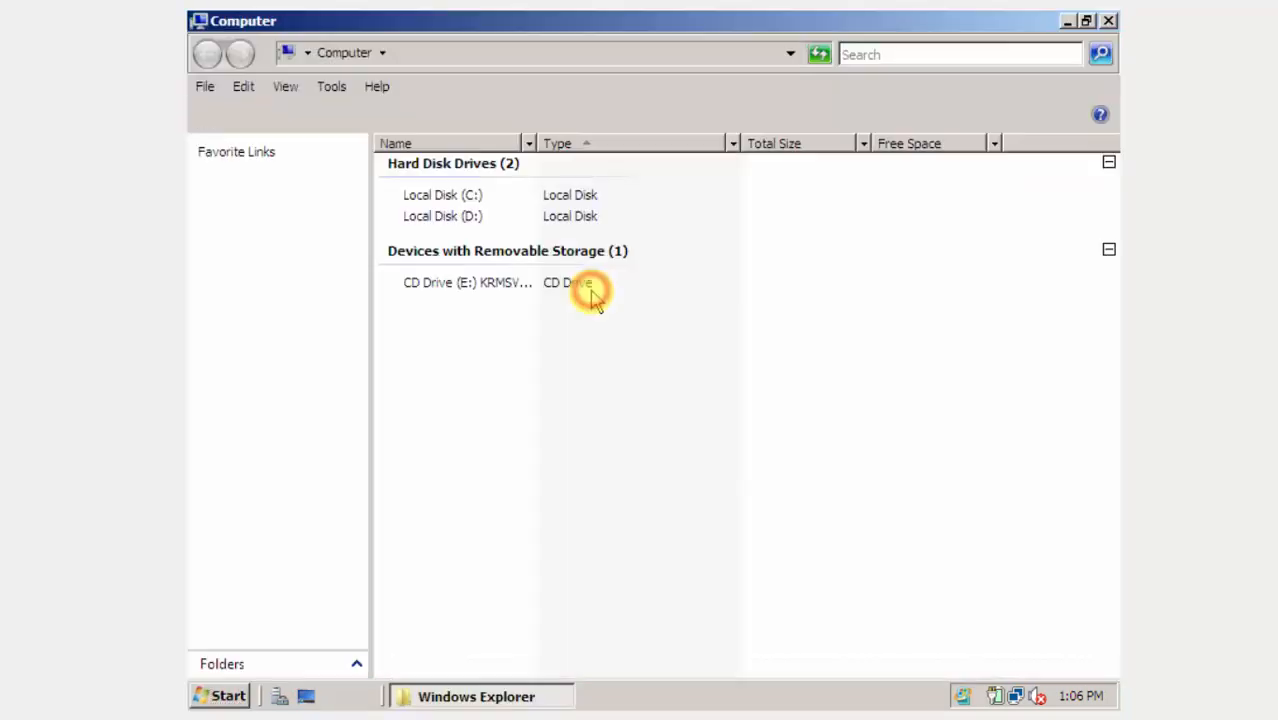
right_click(611, 397)
left_click(652, 591)
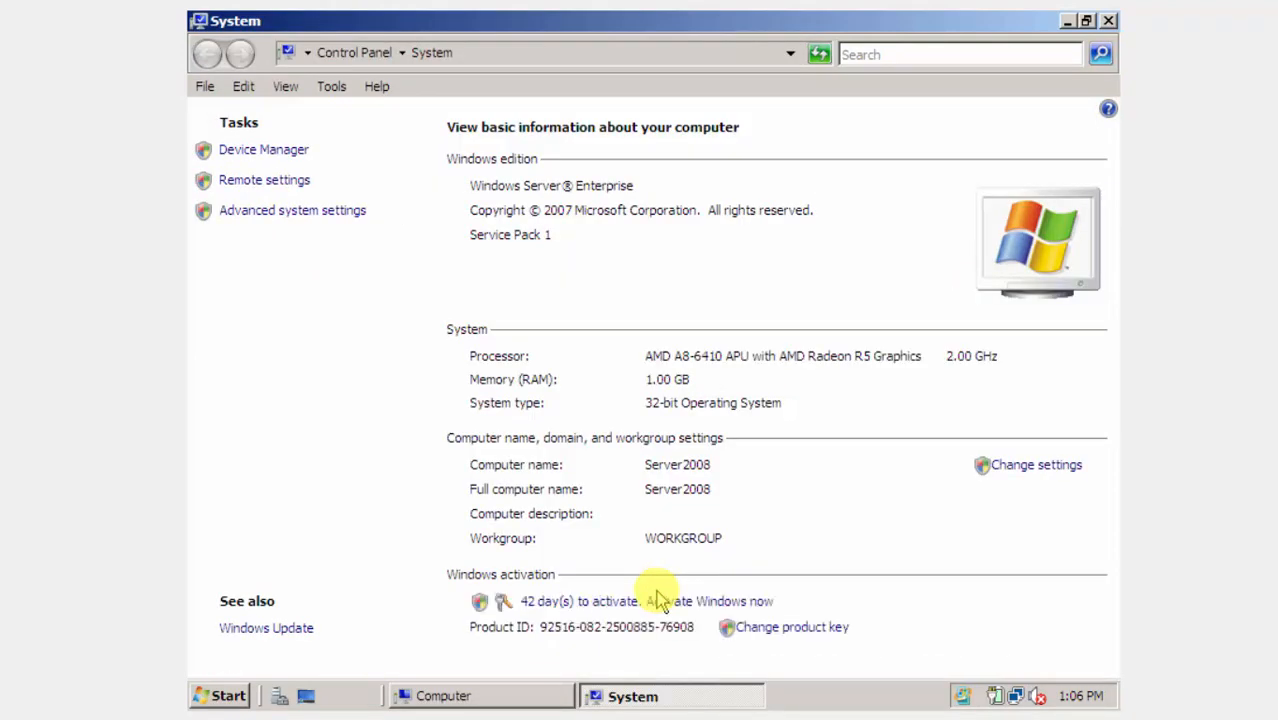
left_click(644, 476)
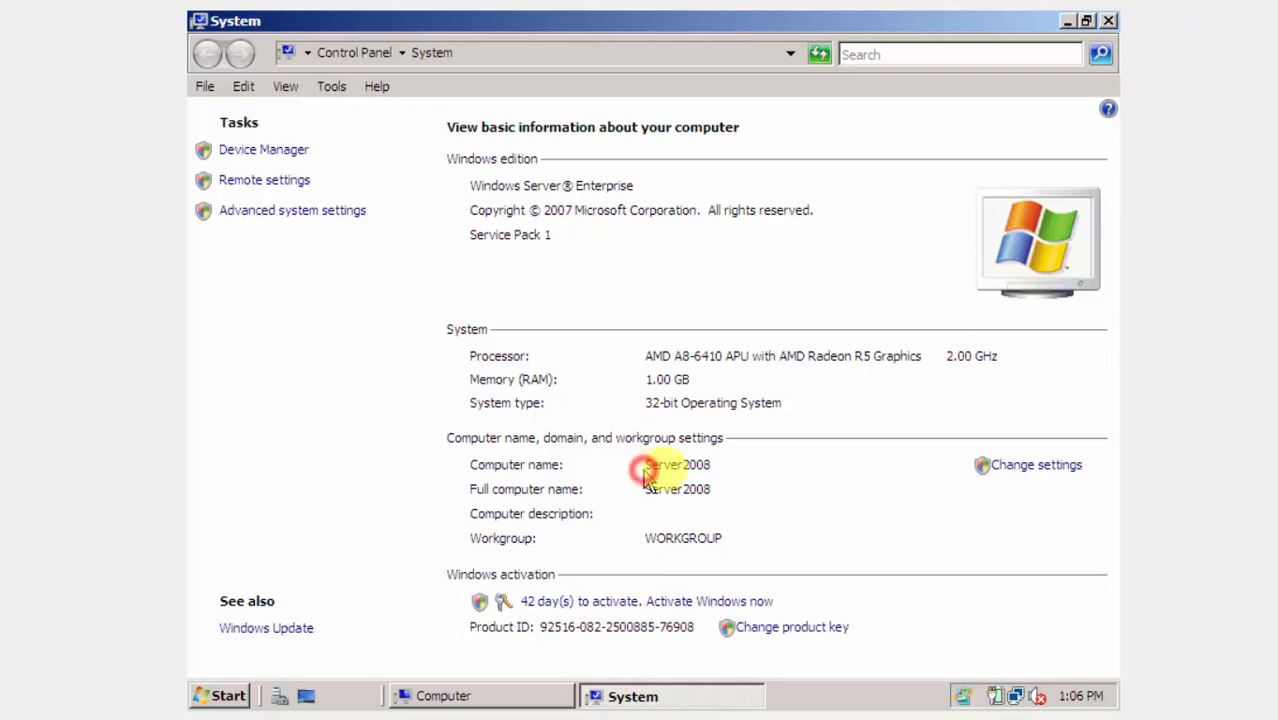
left_click(1110, 22)
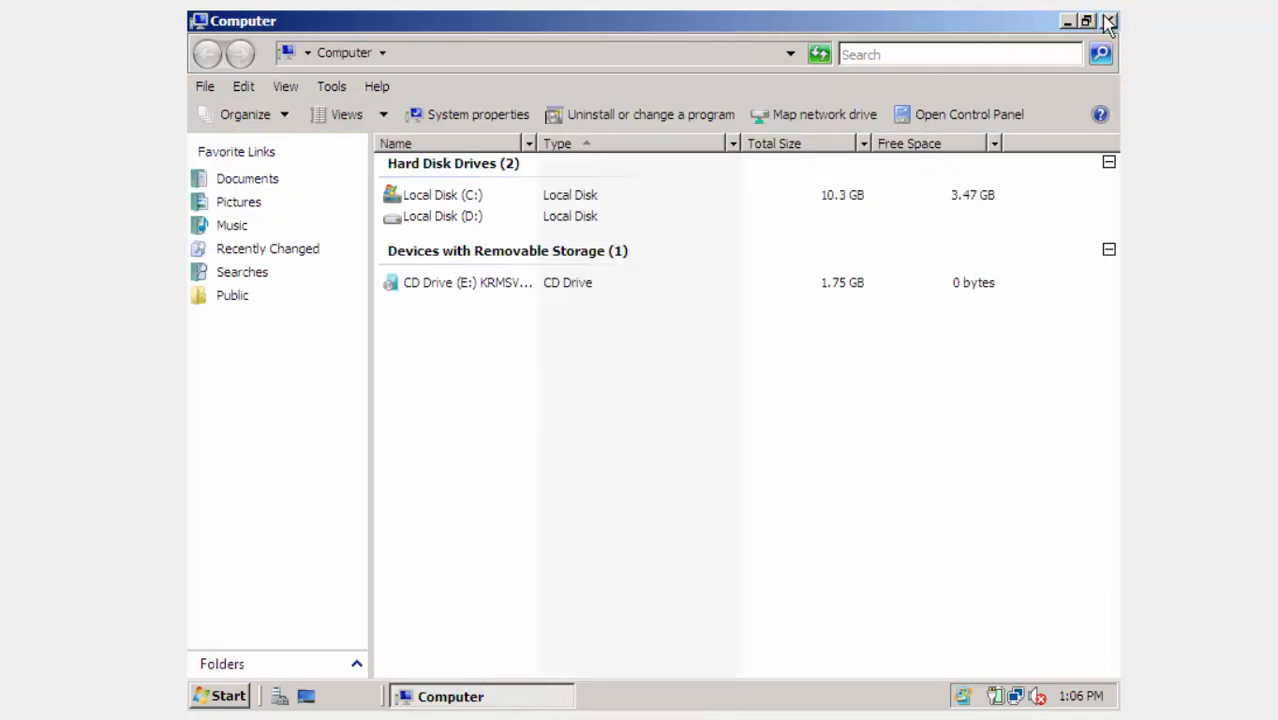
left_click(1110, 22)
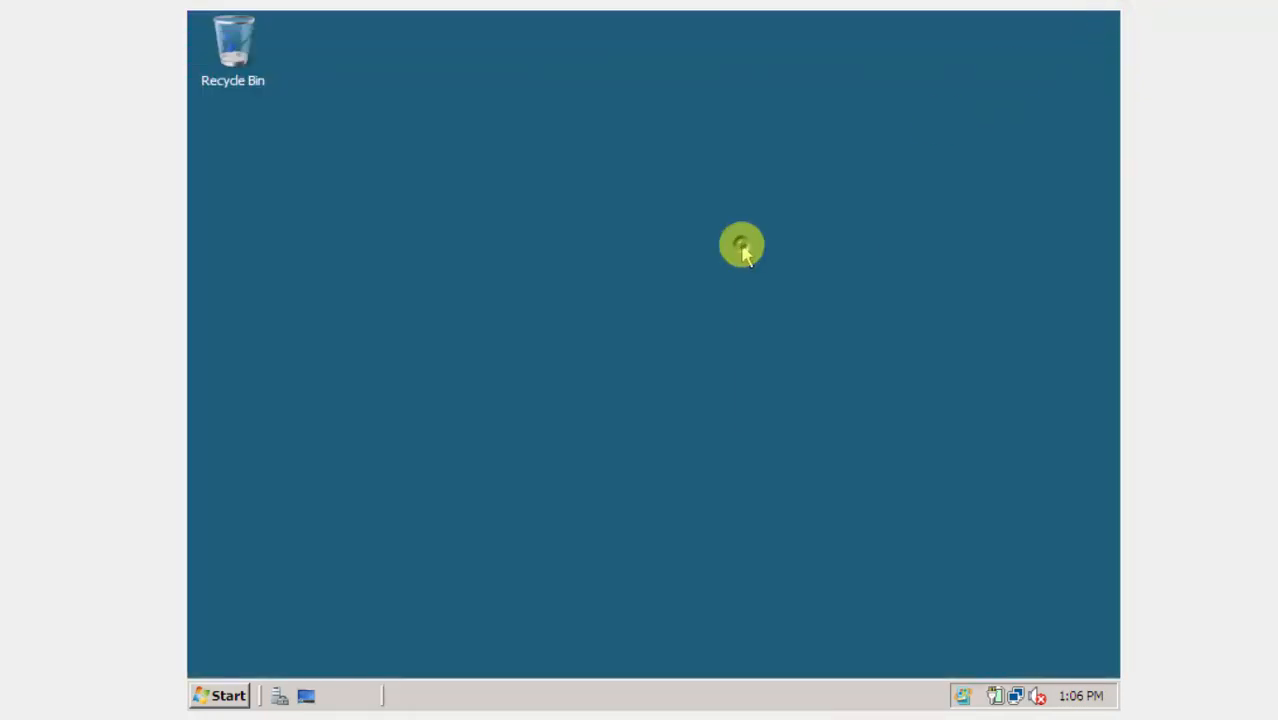
Turn on Public folder sharing so network users can open, change and create files.
right_click(742, 250)
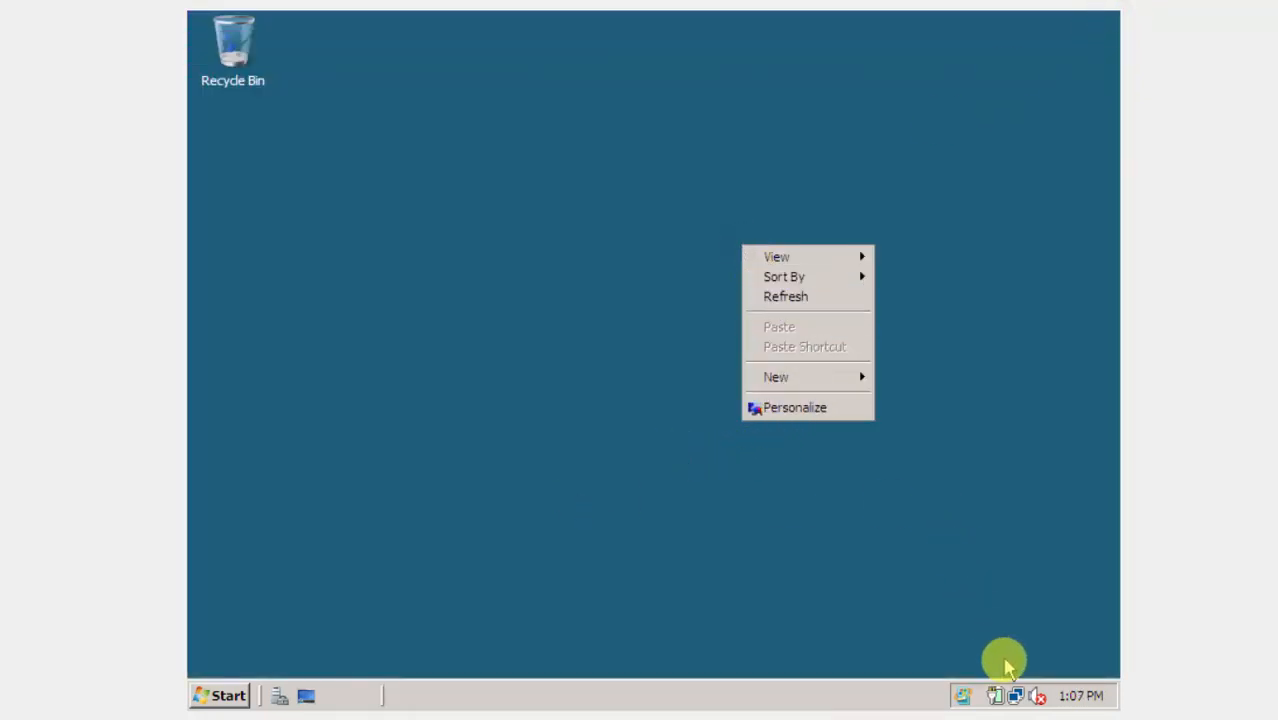
right_click(1014, 692)
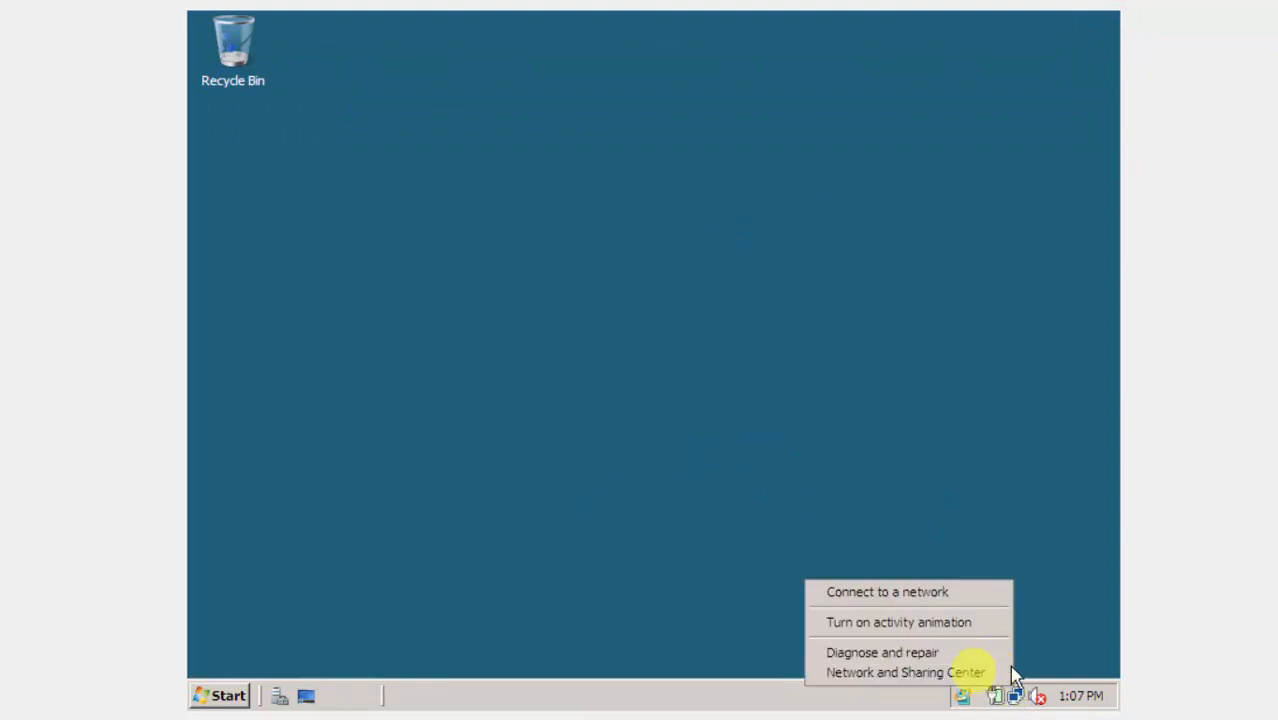
left_click(936, 670)
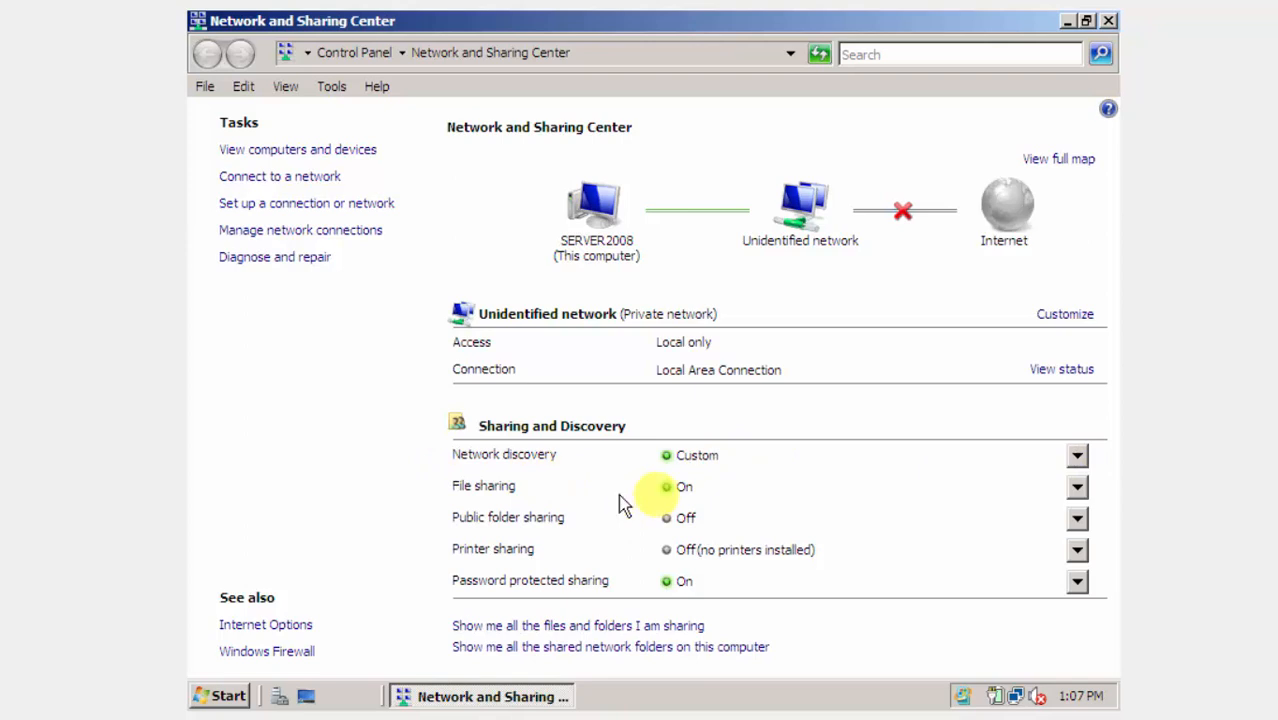
left_click(1077, 518)
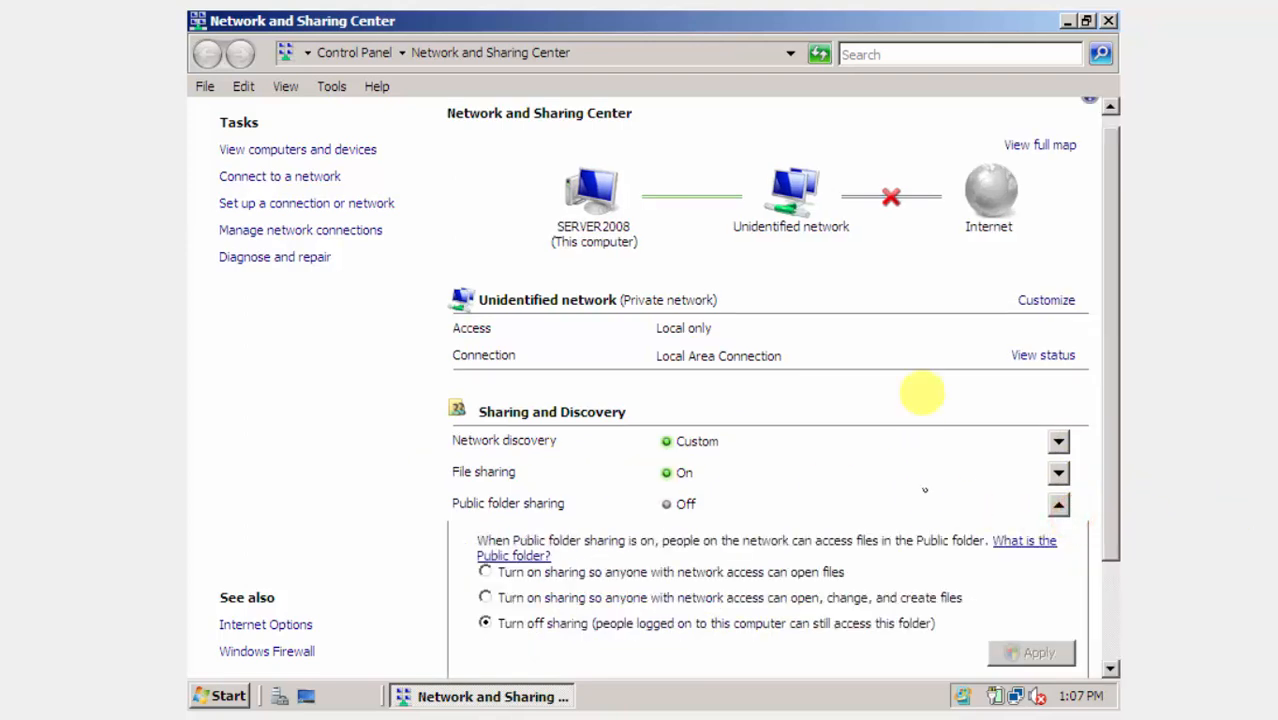
left_click(628, 597)
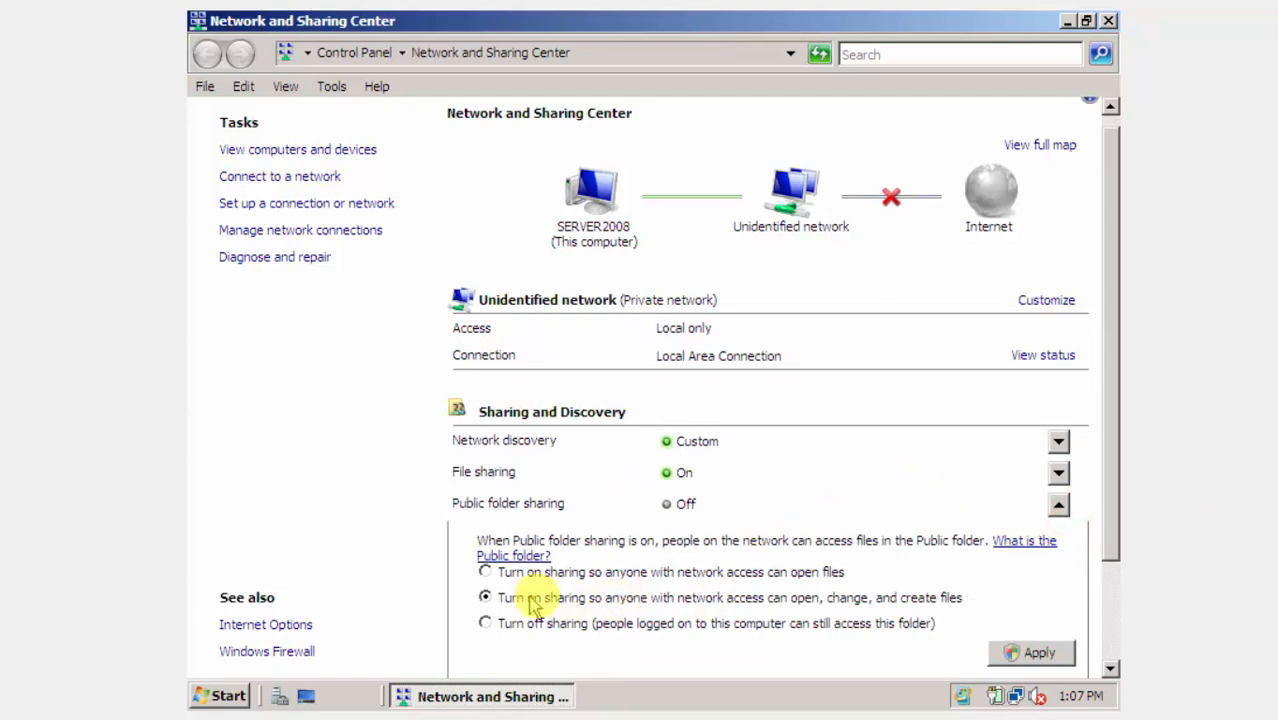
left_click(1003, 654)
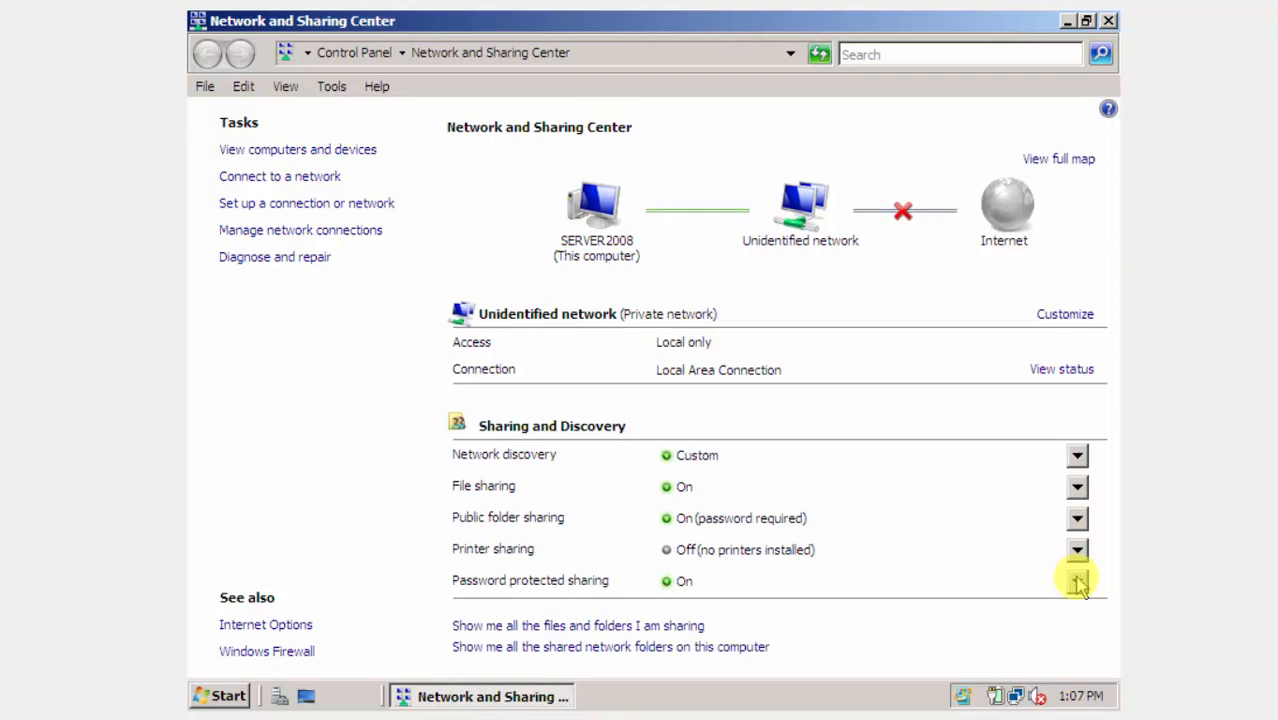
Turn off password protected sharing and apply.
left_click(1077, 581)
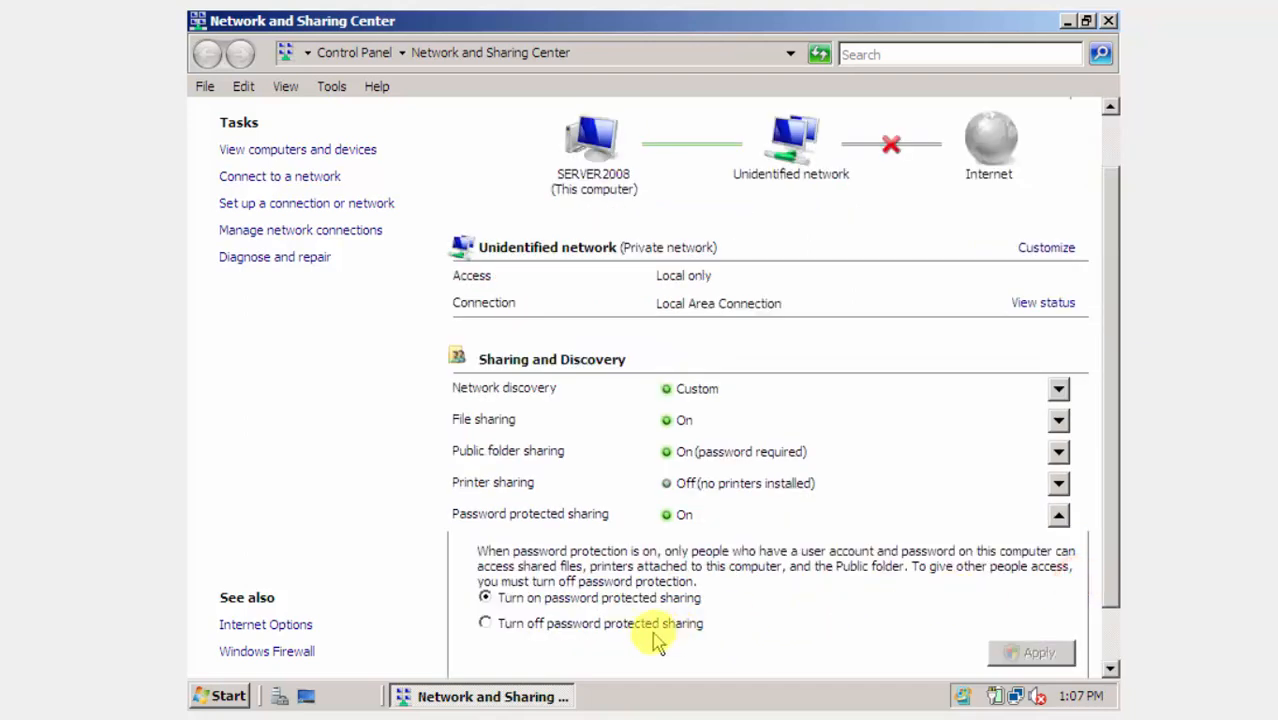
left_click(638, 625)
left_click(1020, 648)
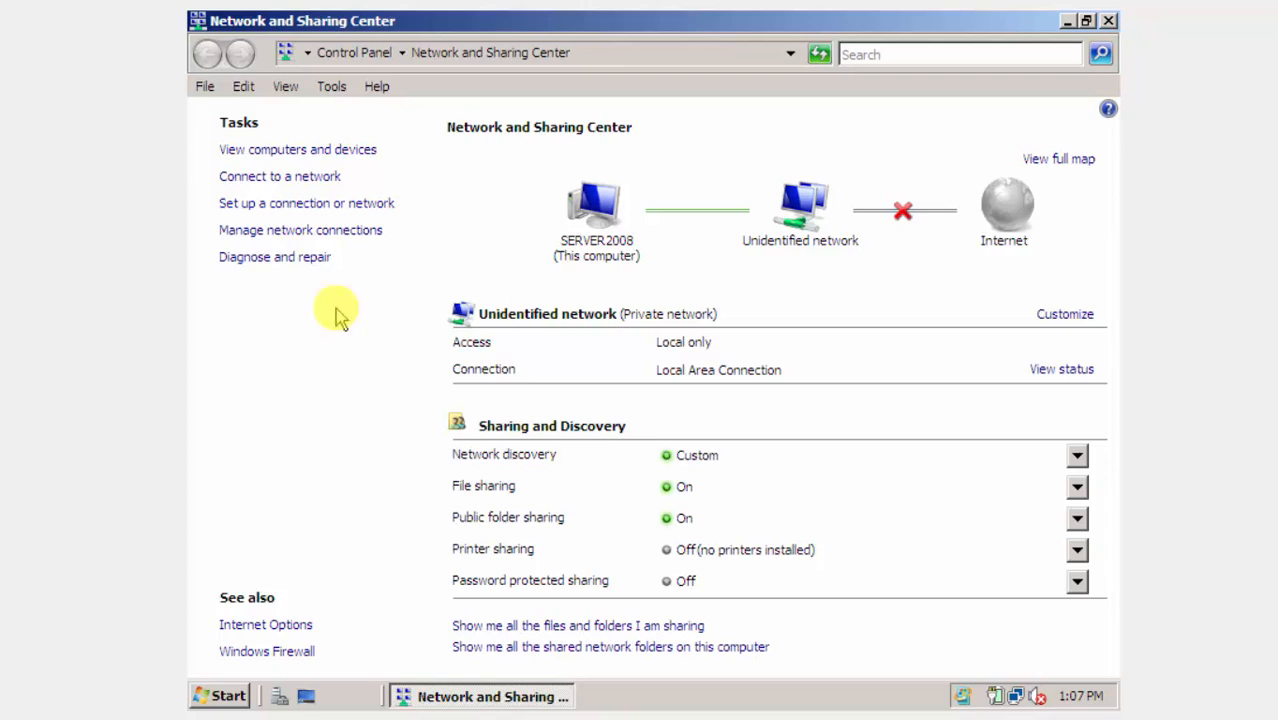
Set Local Area Connection IPv4 to static 192.168.0.1, mask 255.255.255.0, preferred DNS 192.168.0.1.
left_click(346, 232)
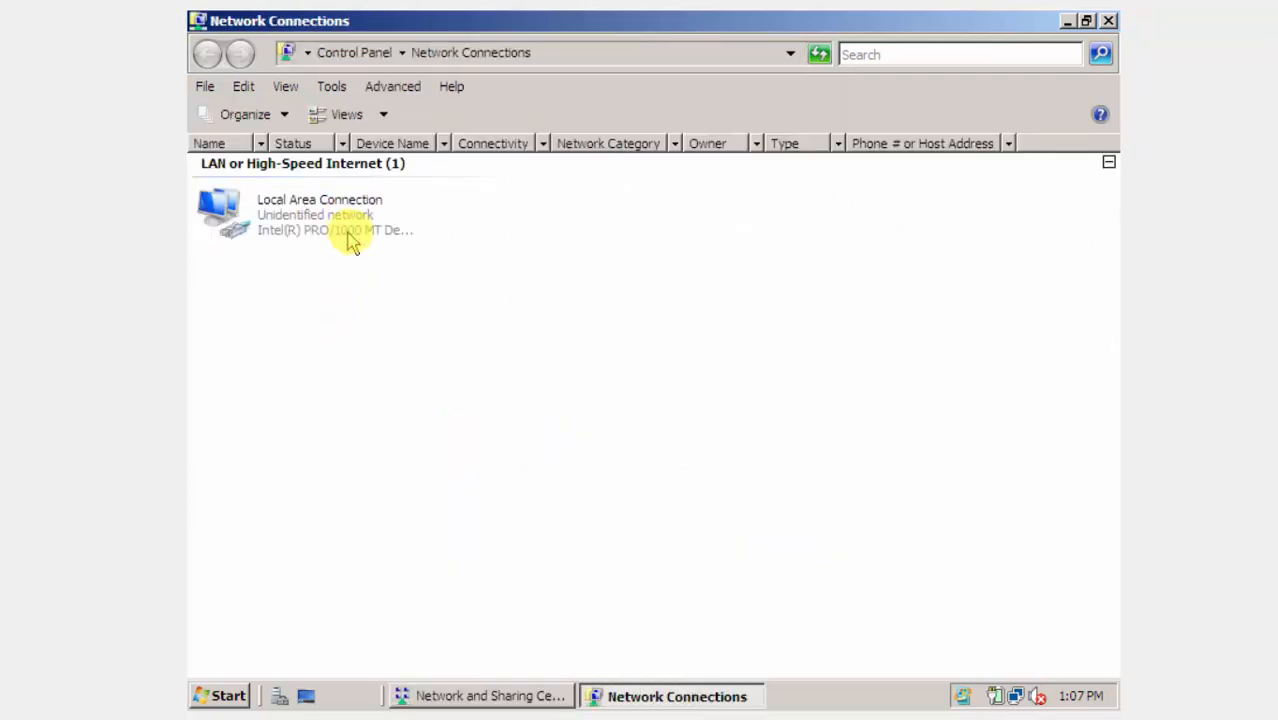
left_click(337, 212)
double_click(337, 212)
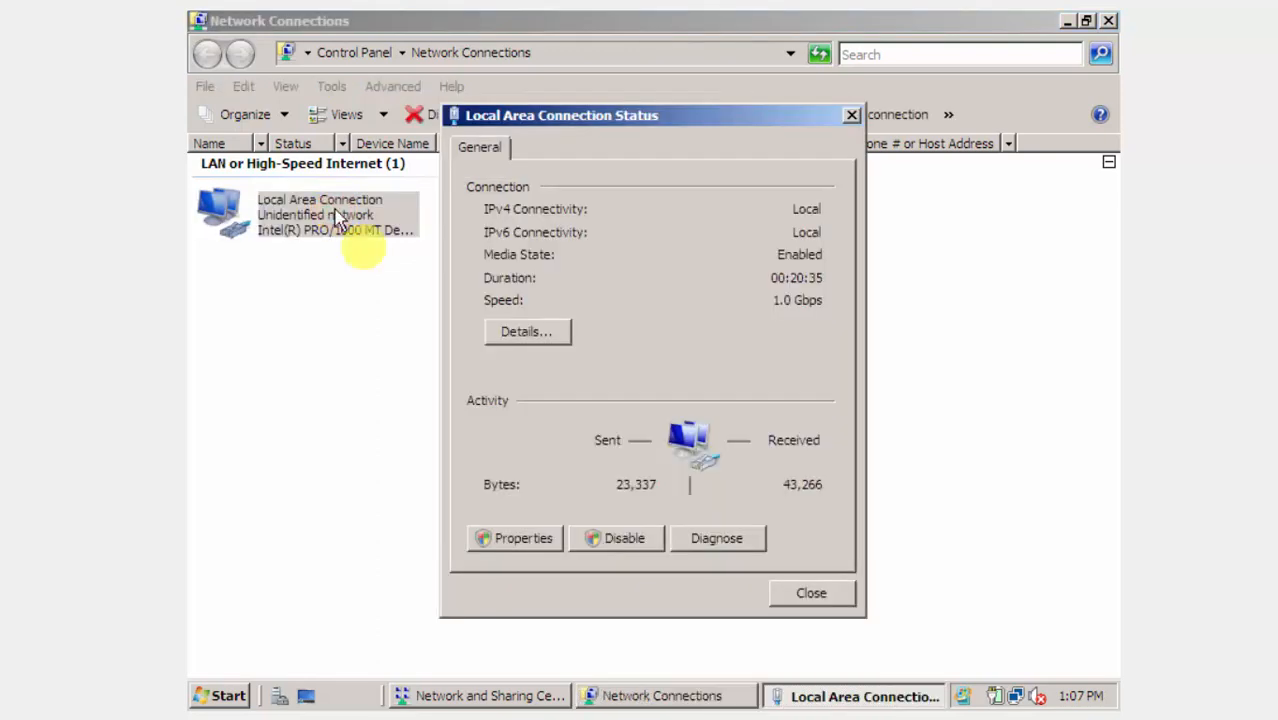
left_click(523, 545)
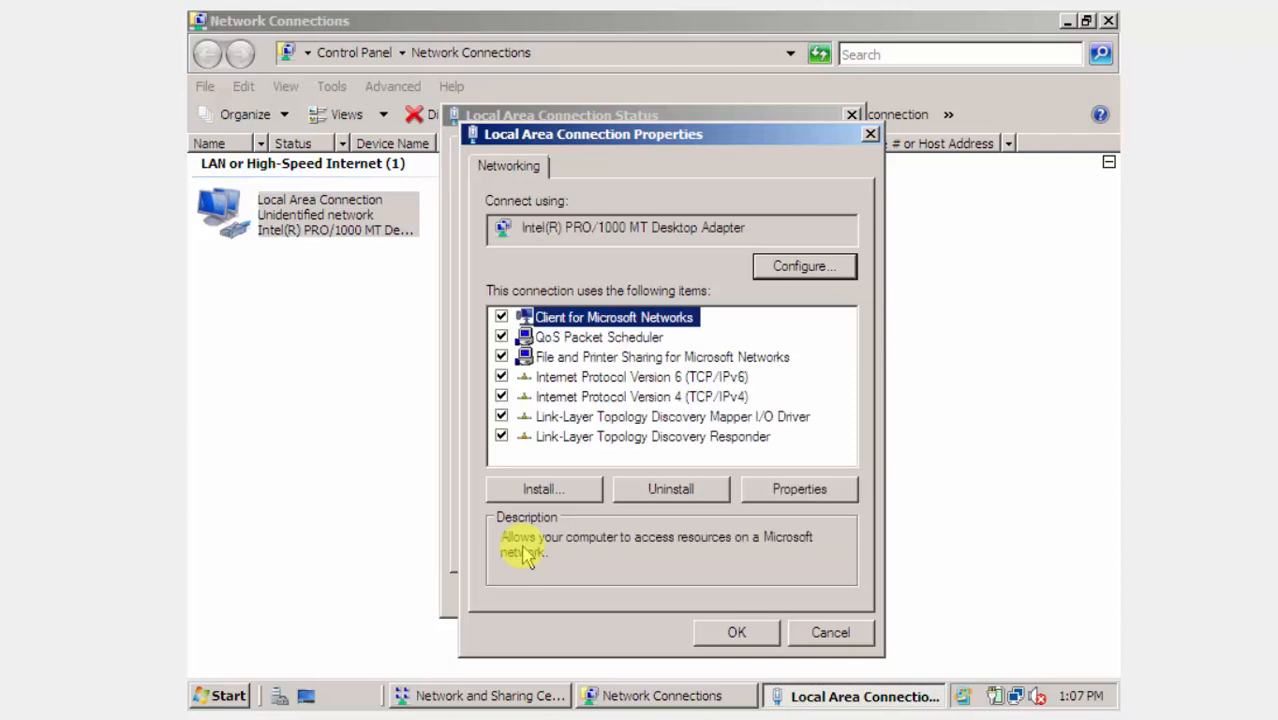
double_click(637, 399)
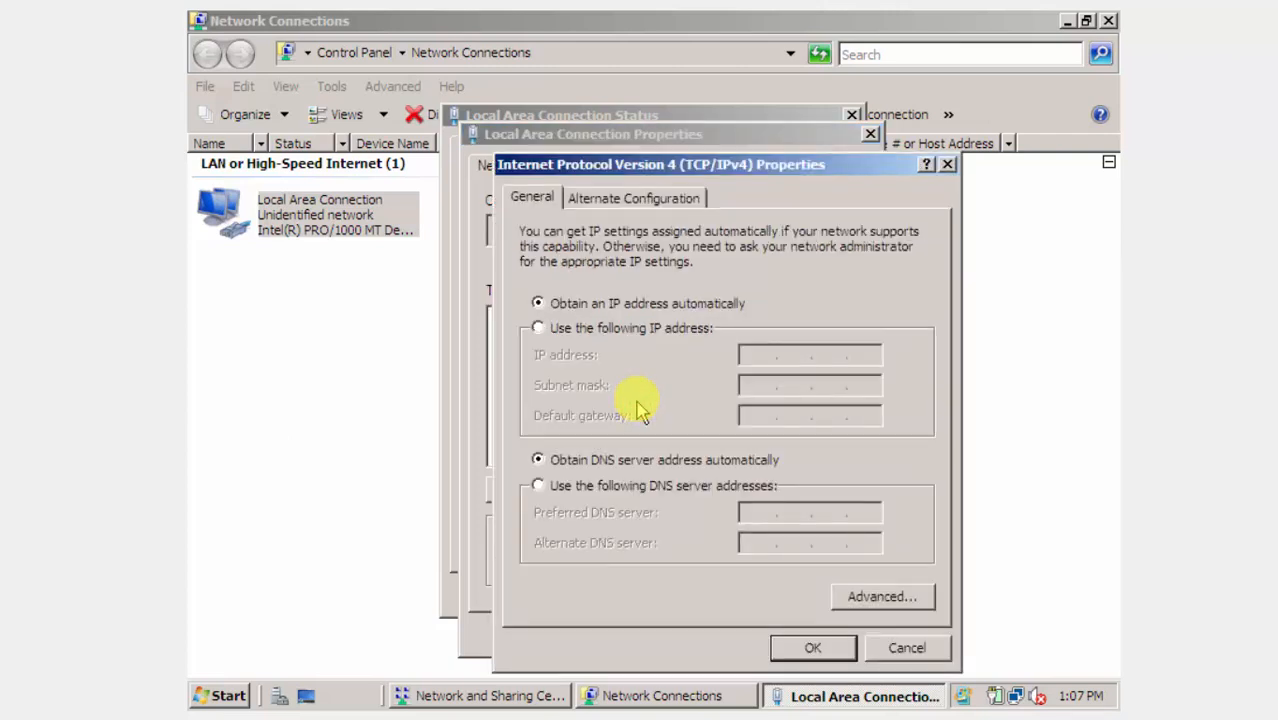
left_click(620, 328)
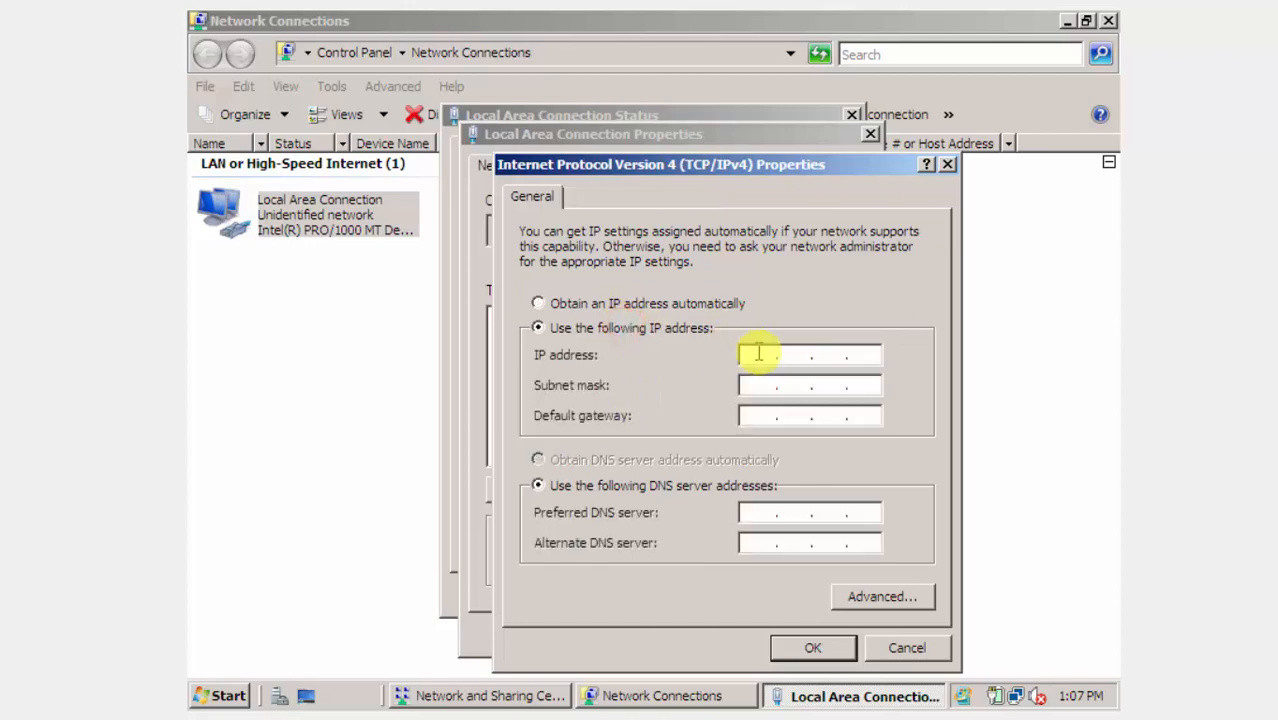
left_click(759, 352)
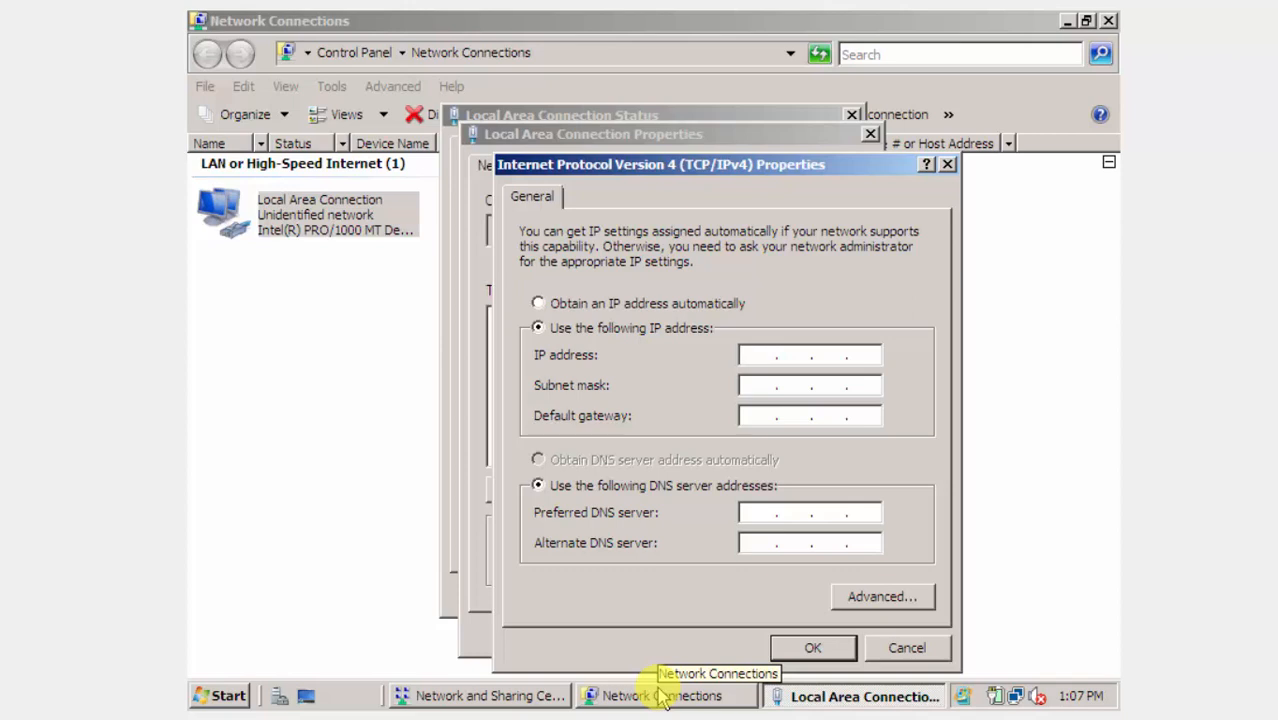
type("192 . 168 . 0 . 1")
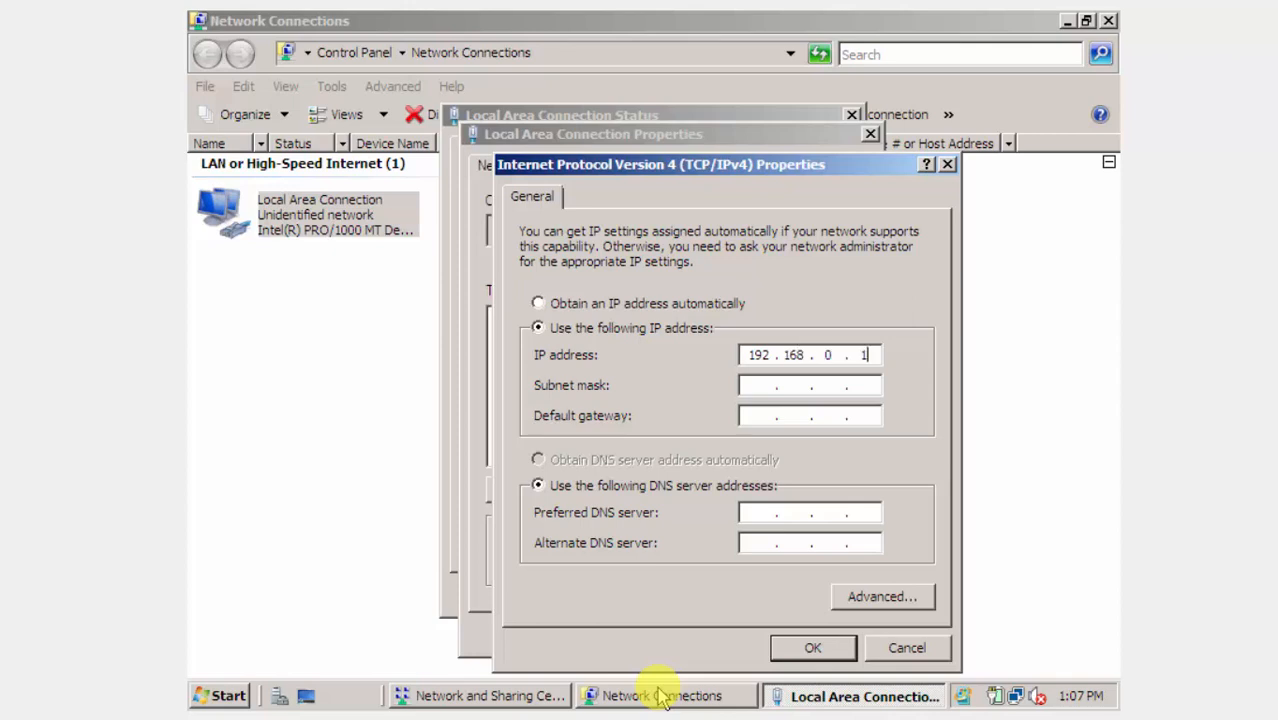
key("Tab")
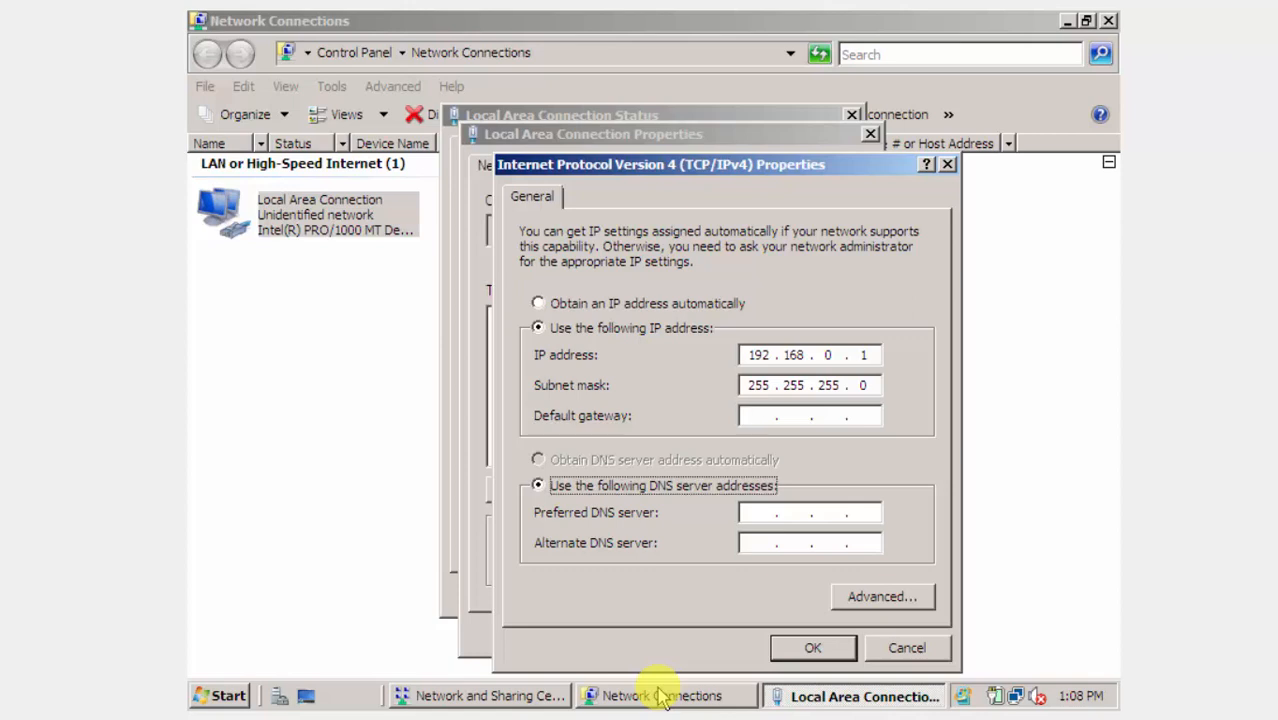
key("Tab")
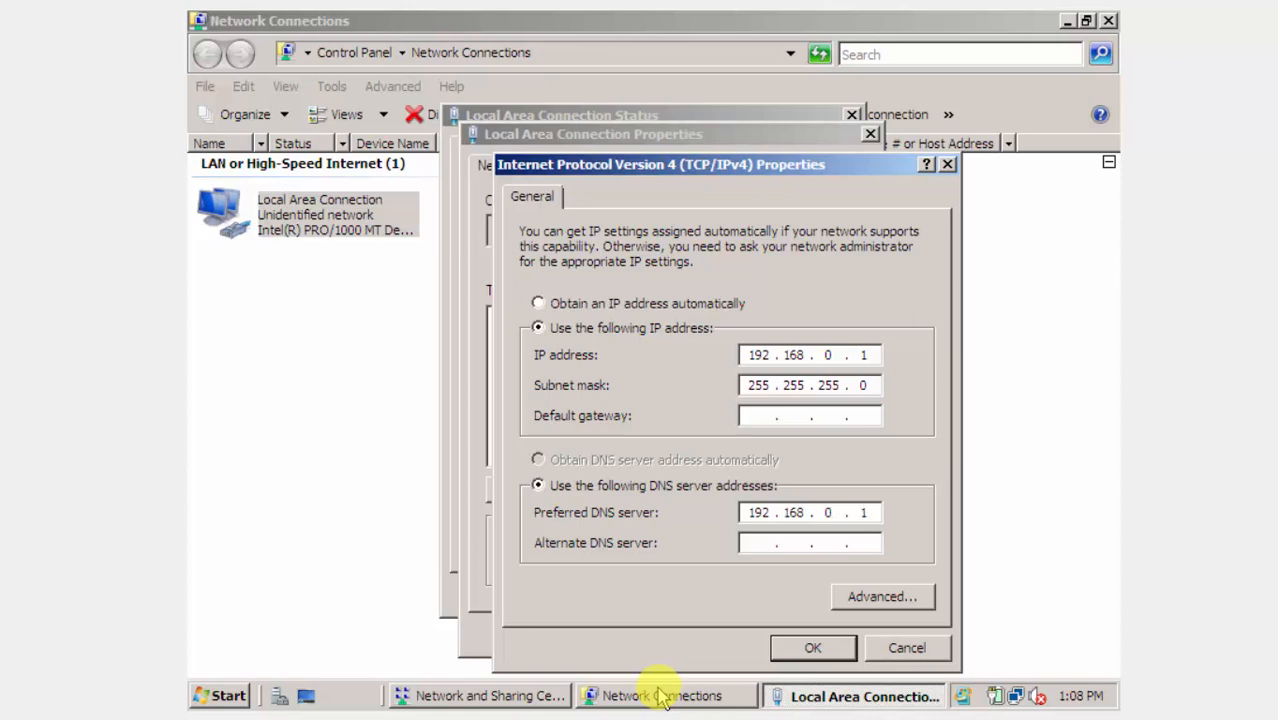
Confirm the IPv4 and connection properties, close all network windows and refresh the desktop.
left_click(841, 648)
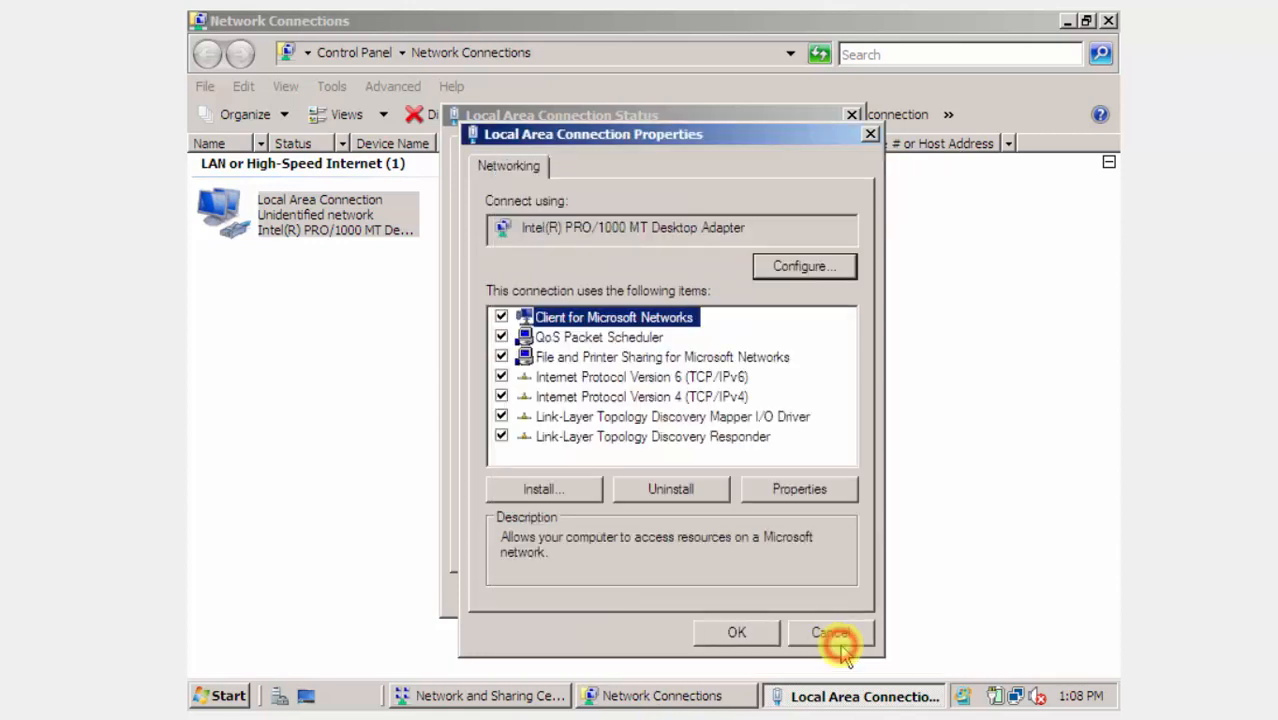
left_click(759, 638)
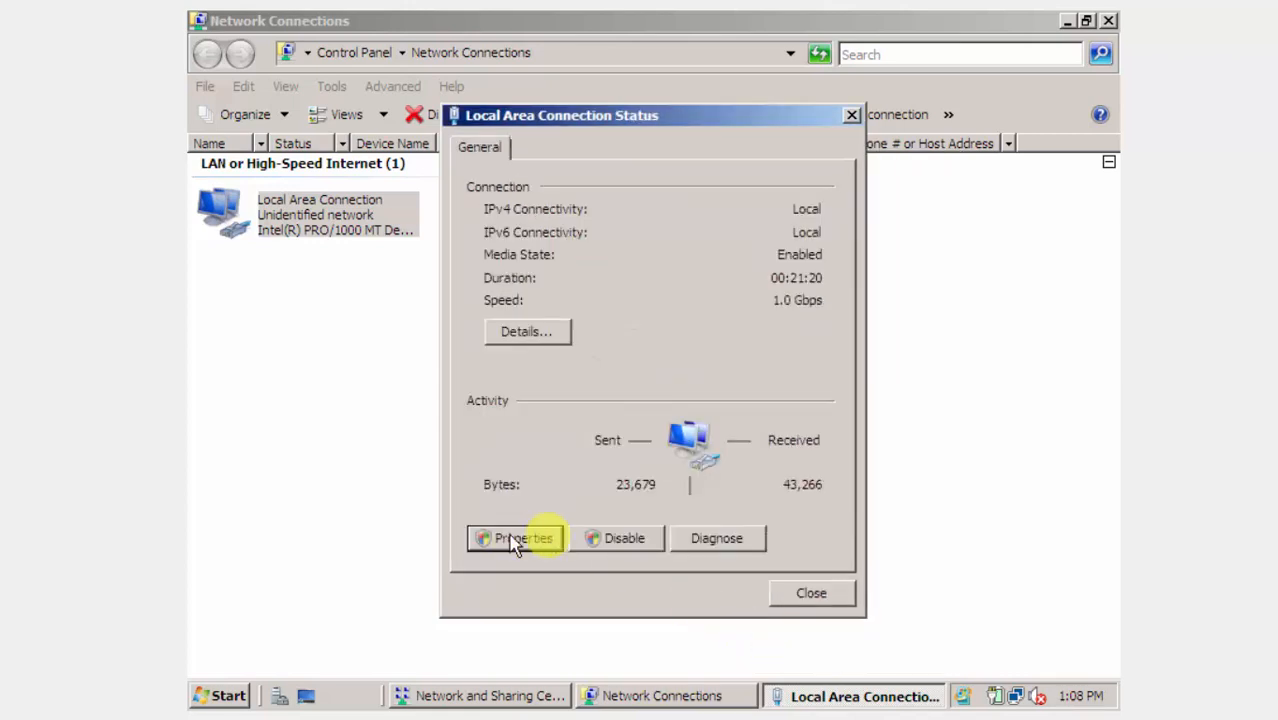
left_click(808, 592)
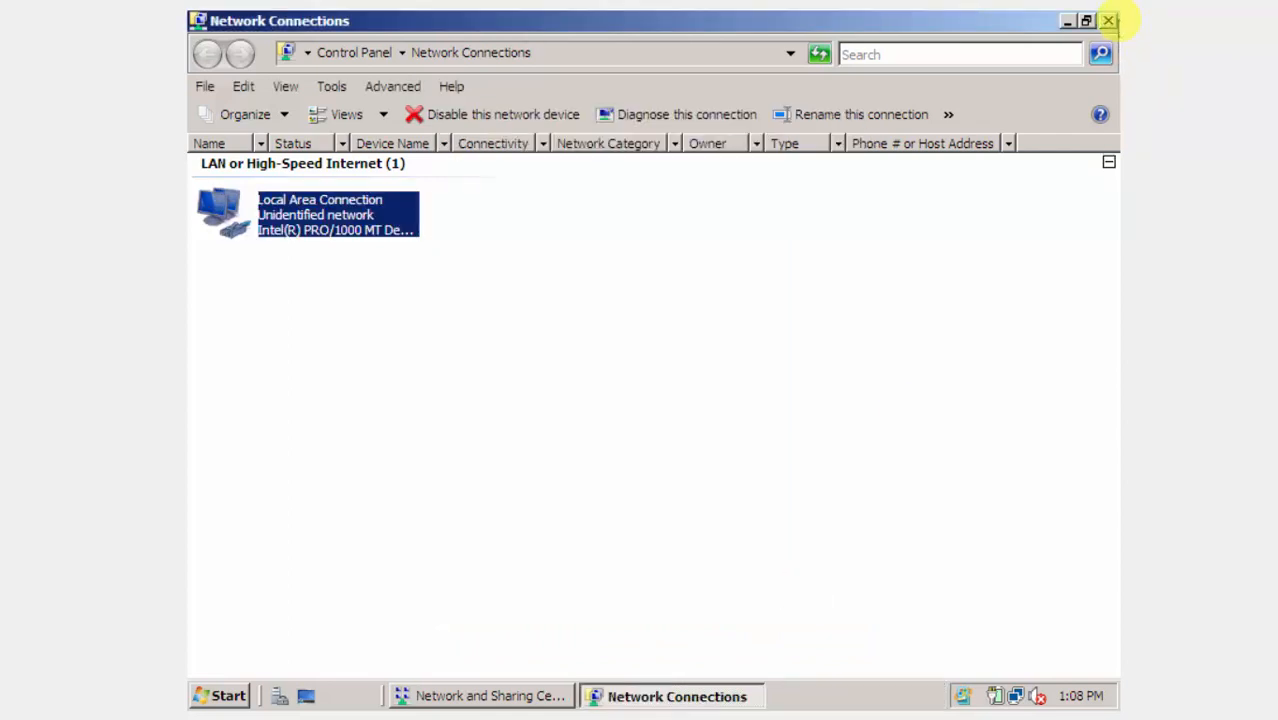
left_click(1108, 21)
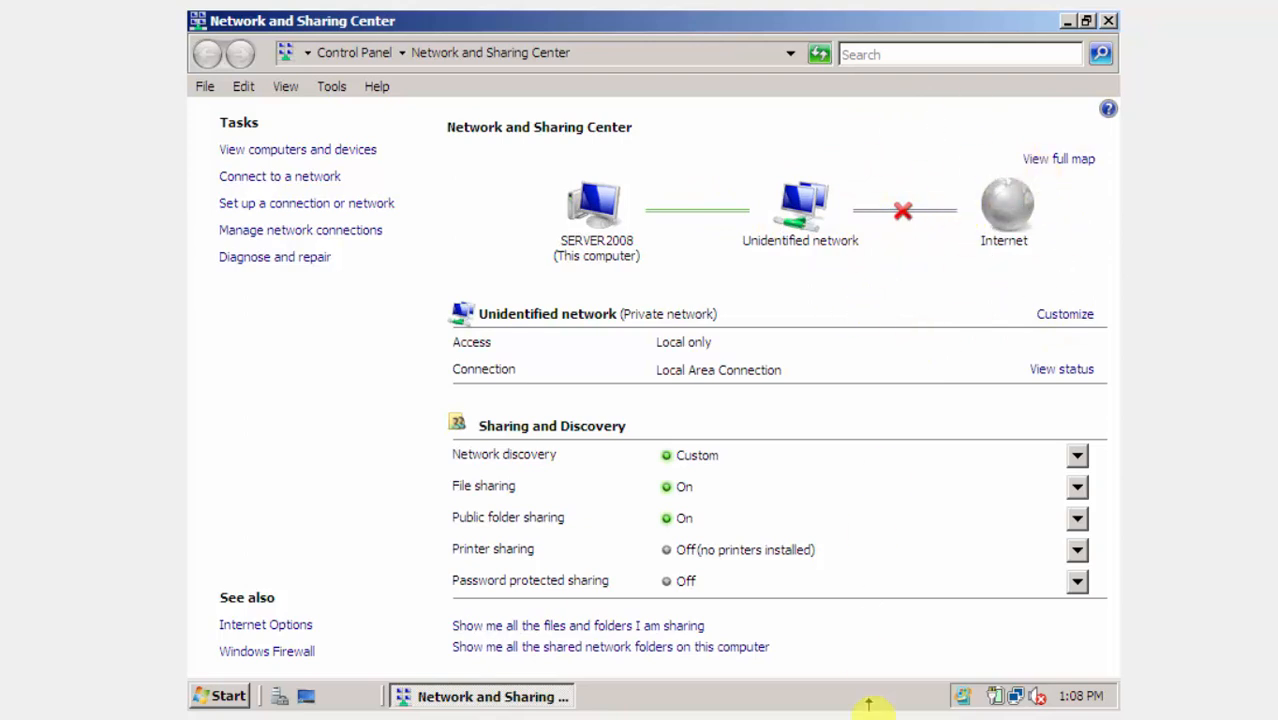
left_click(1108, 22)
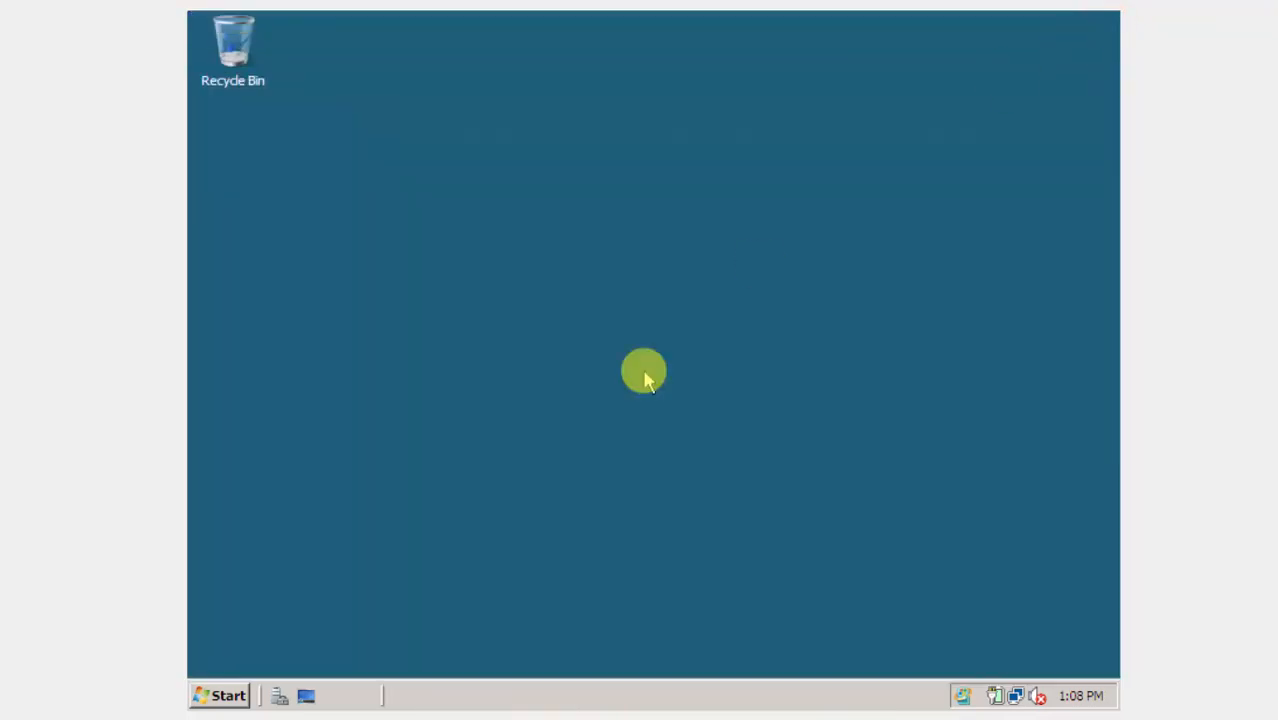
right_click(646, 378)
left_click(663, 424)
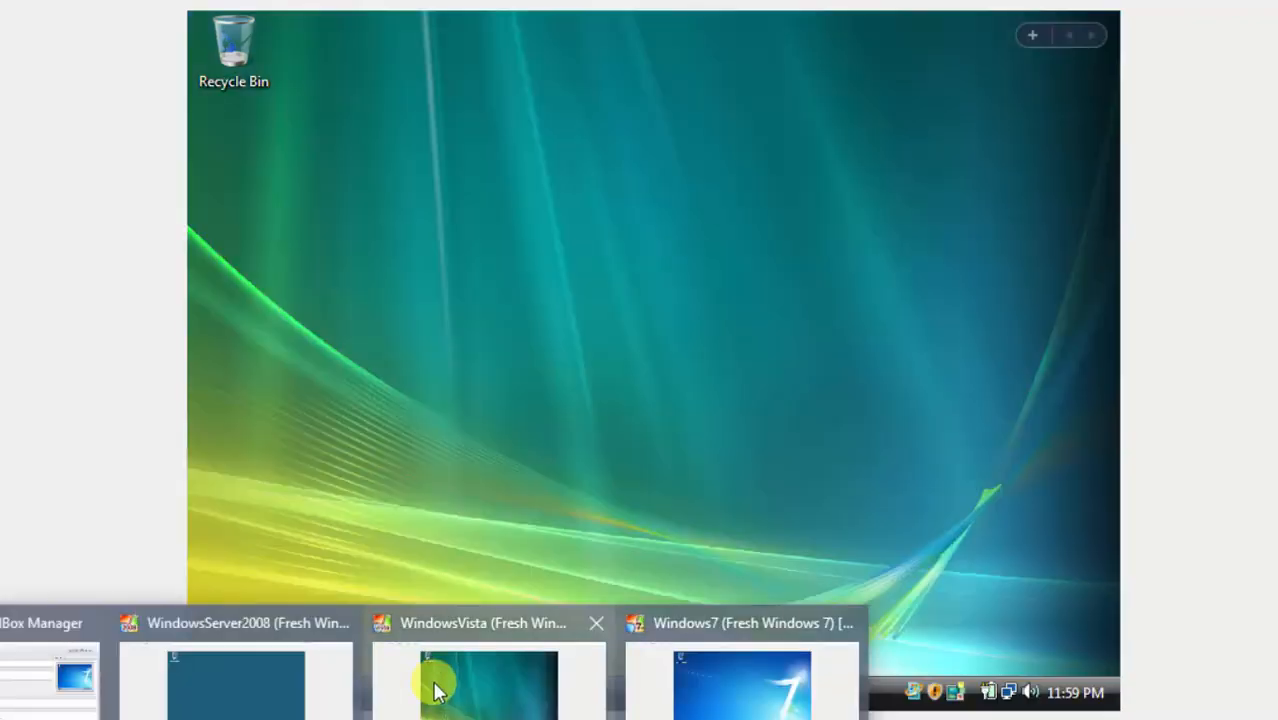
left_click(436, 690)
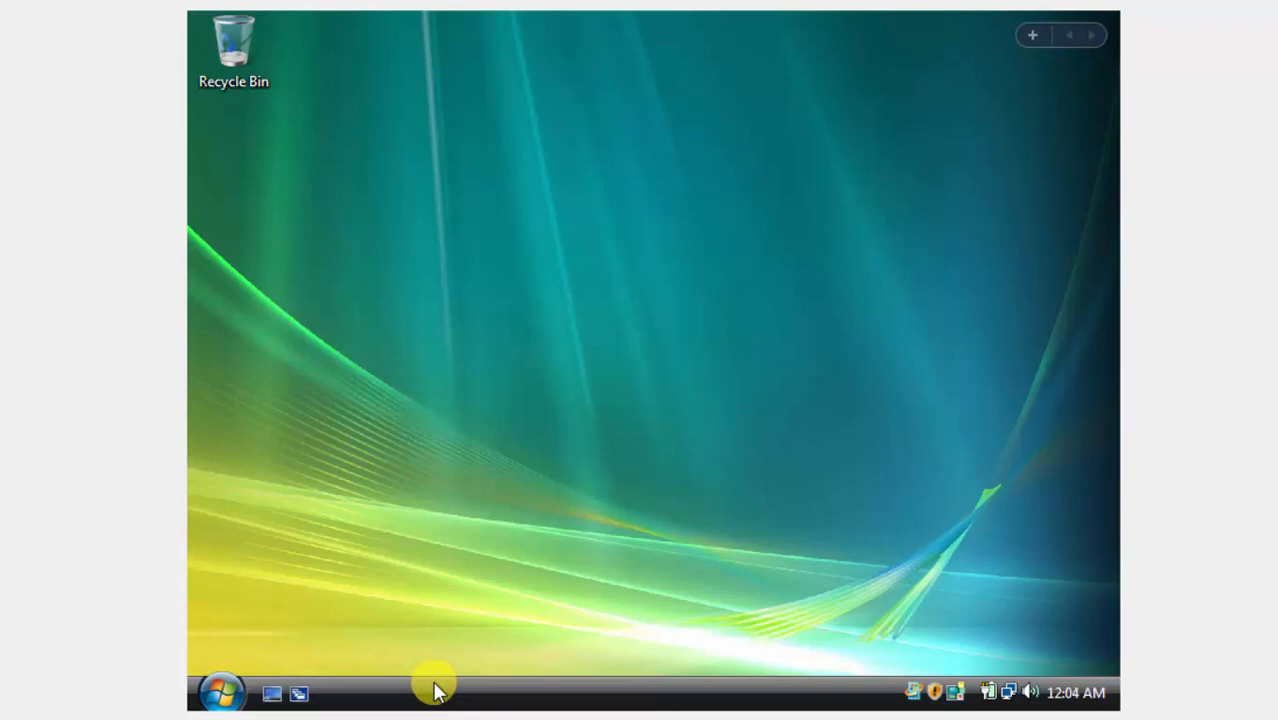
left_click(222, 690)
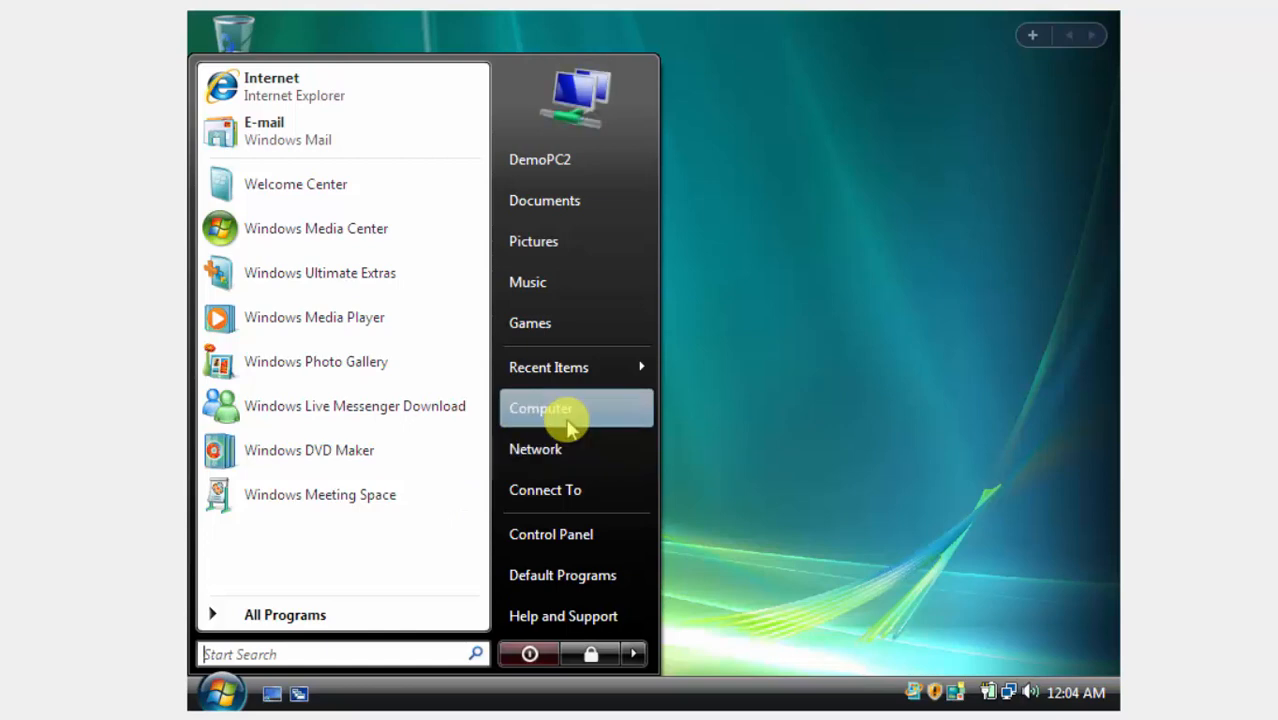
mouse_move(300, 700)
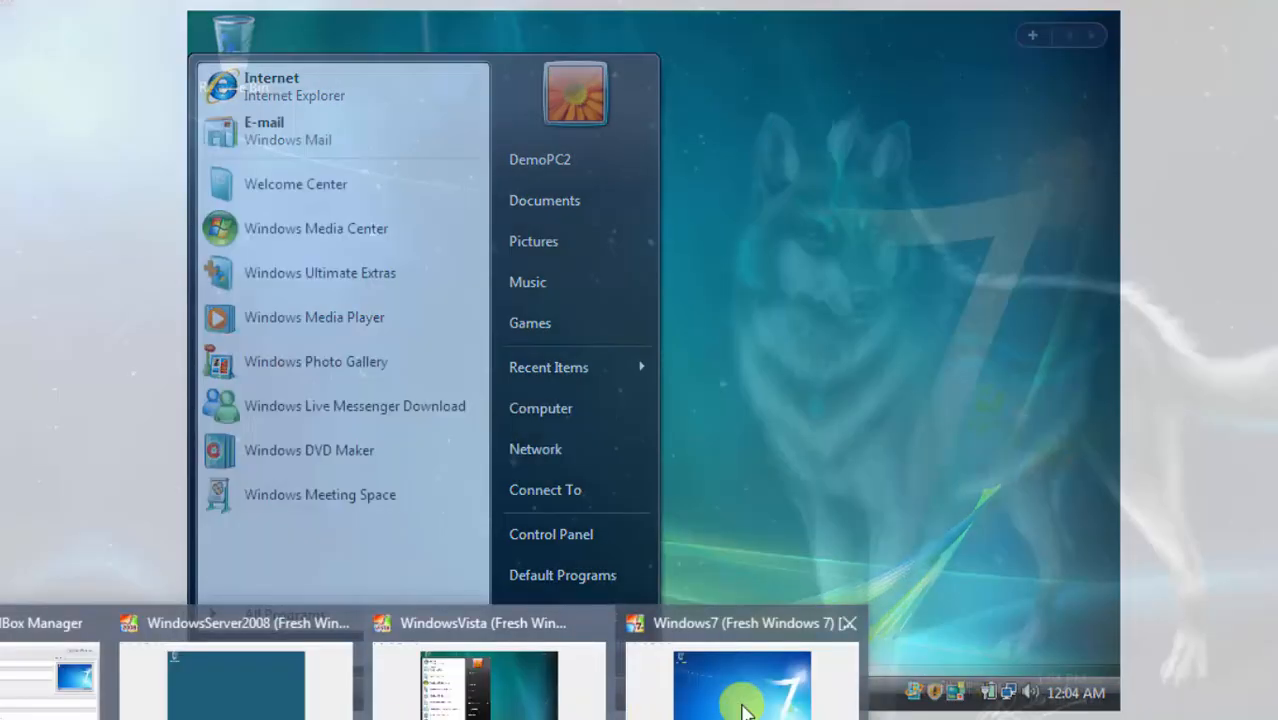
left_click(742, 710)
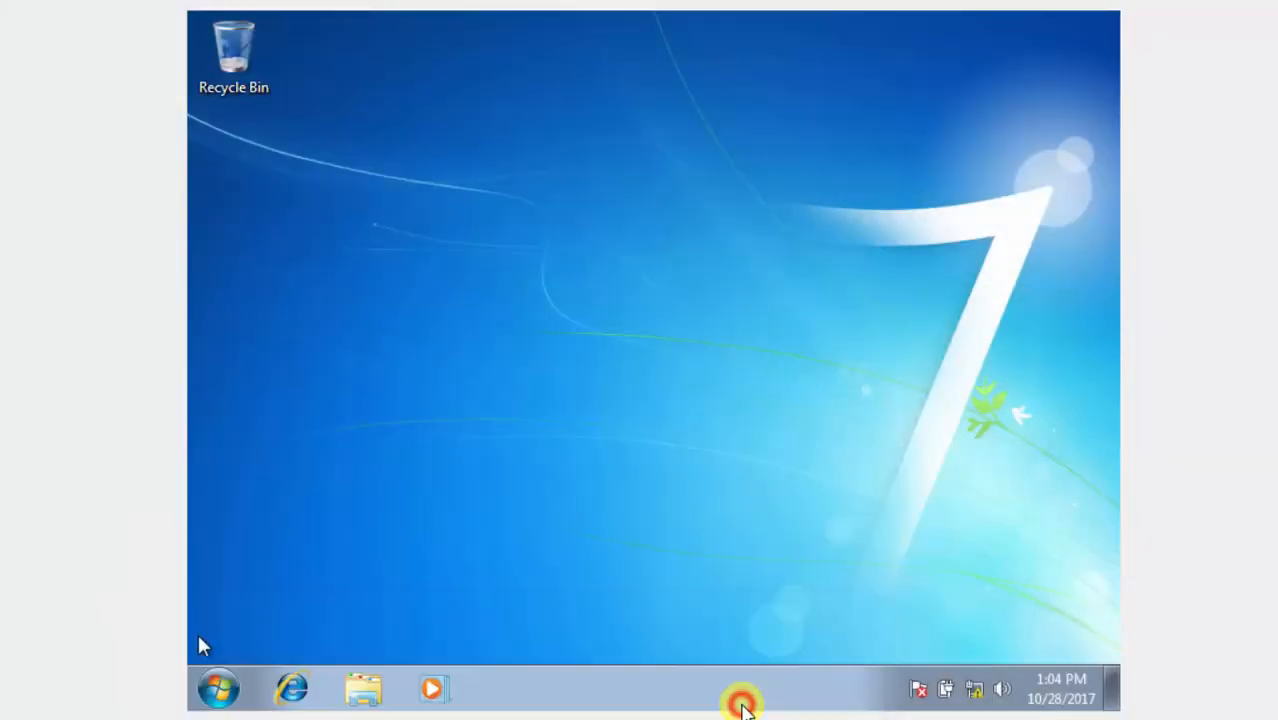
left_click(192, 696)
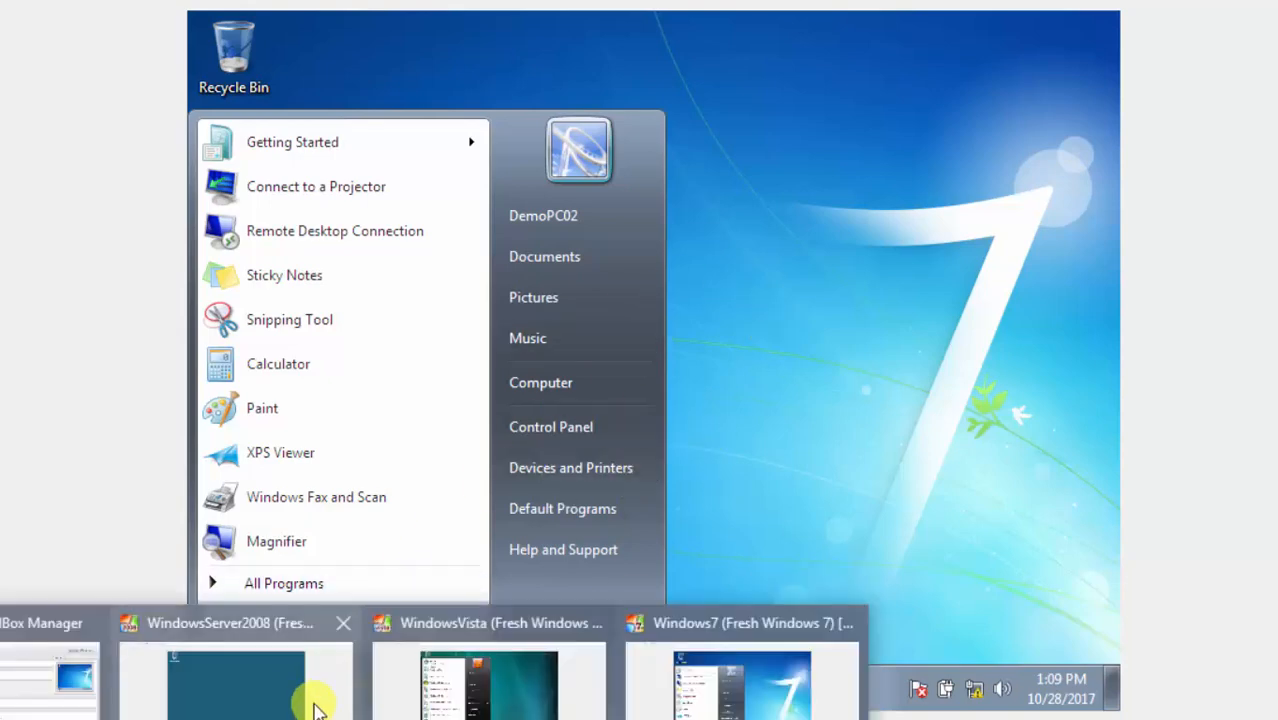
left_click(432, 690)
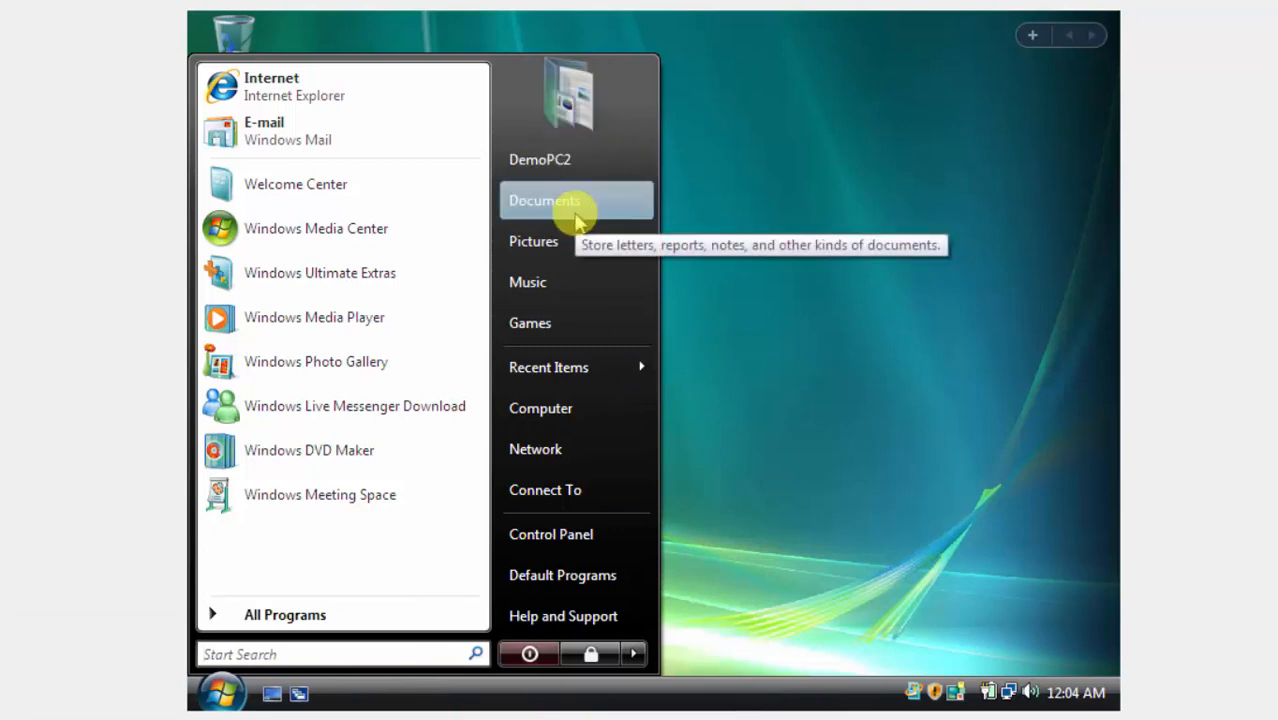
left_click(592, 450)
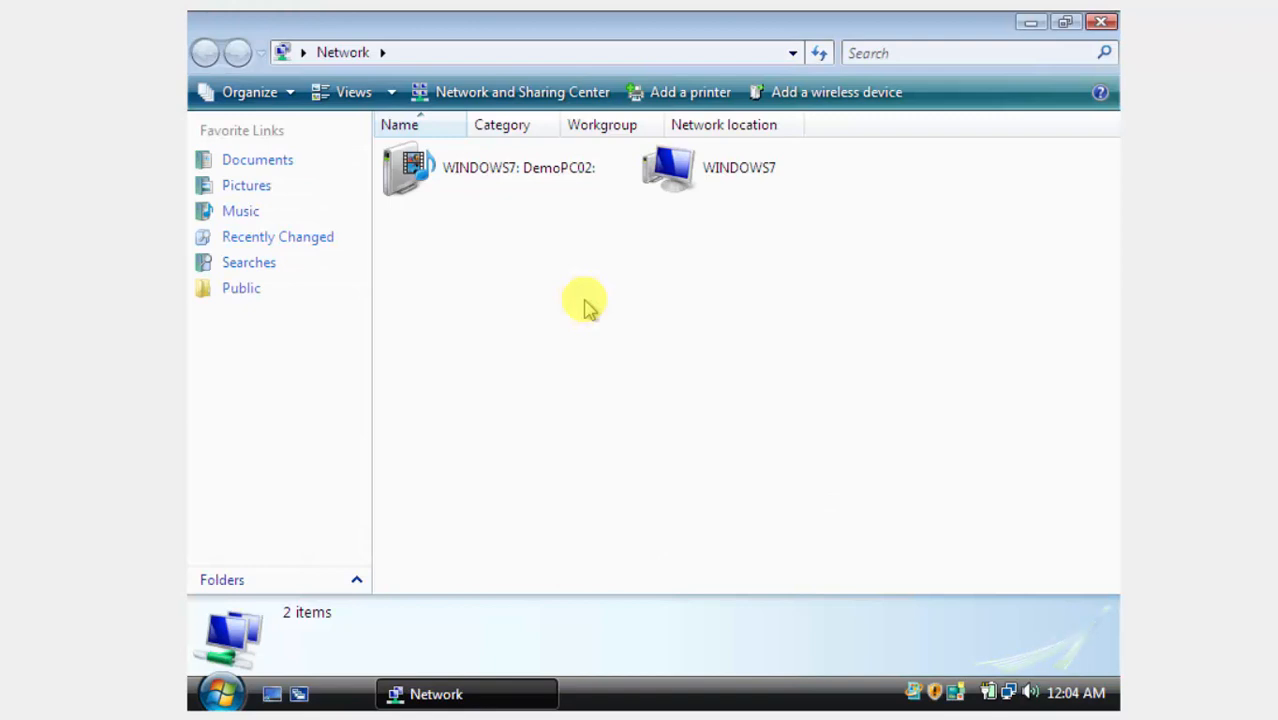
left_click(1102, 22)
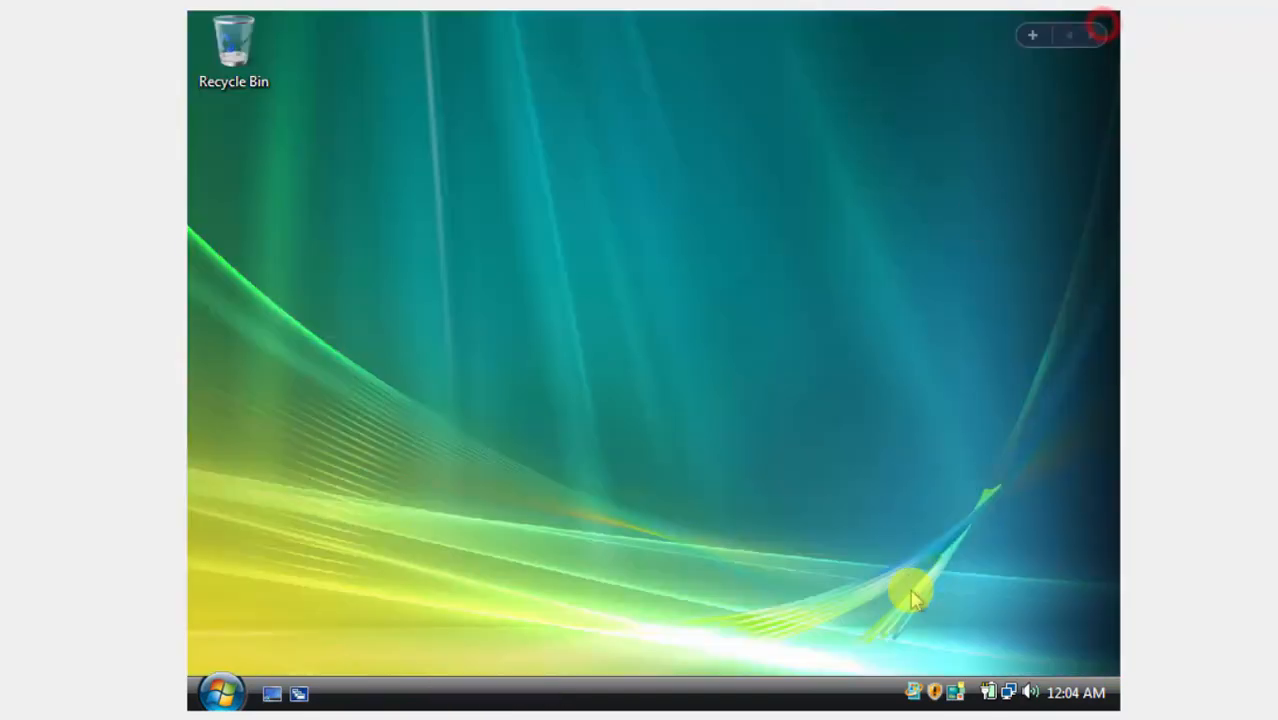
Set Vista's Public folder sharing so network users can open, change and create files.
right_click(1008, 692)
left_click(990, 681)
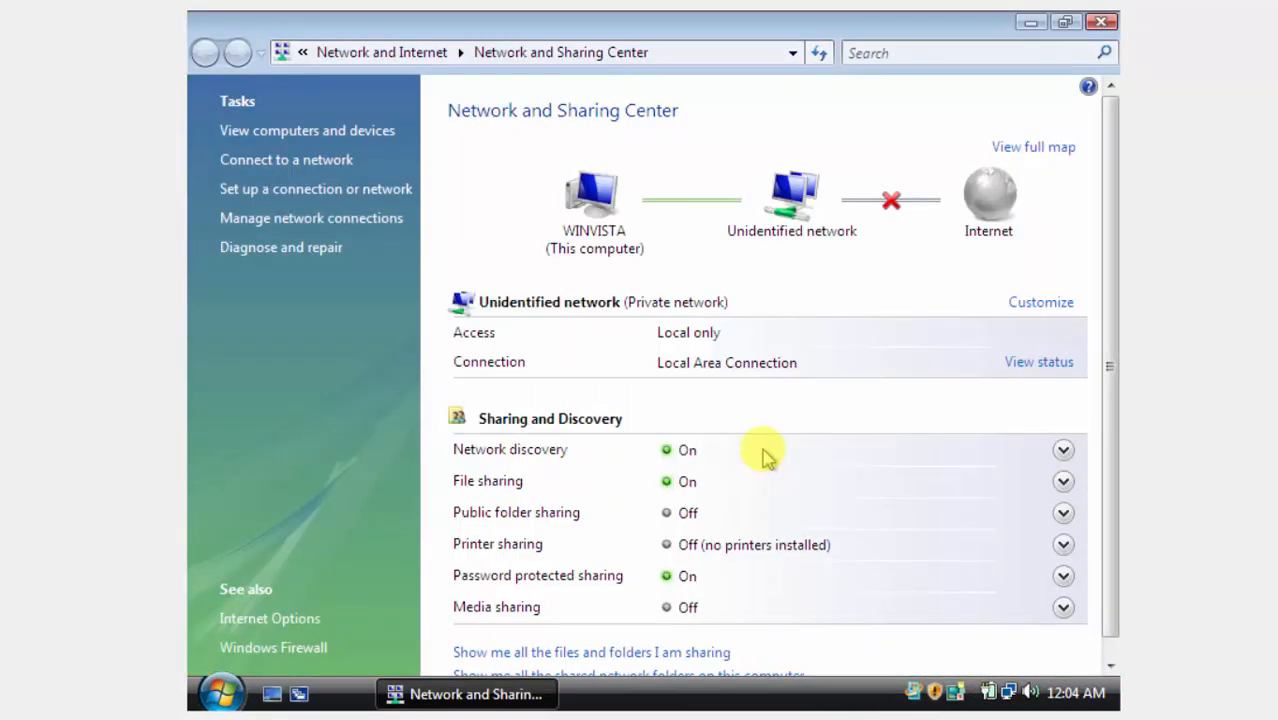
left_click(1062, 514)
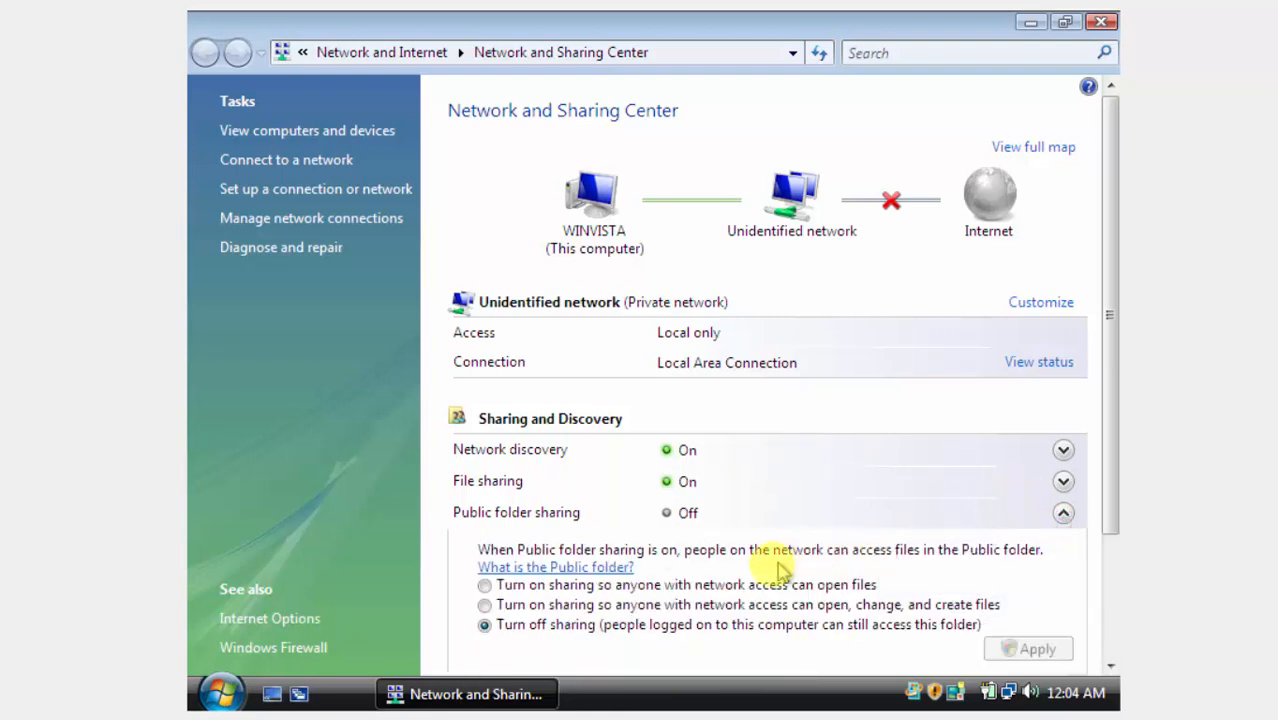
left_click(618, 603)
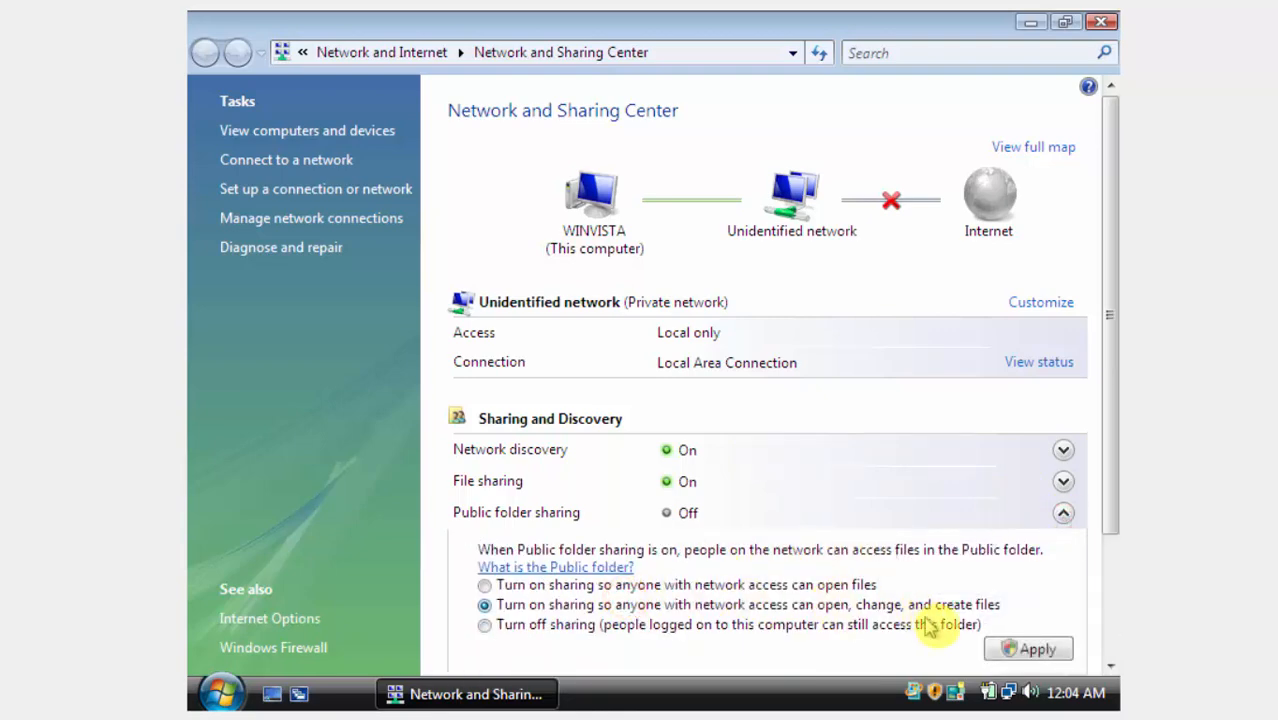
left_click(1001, 648)
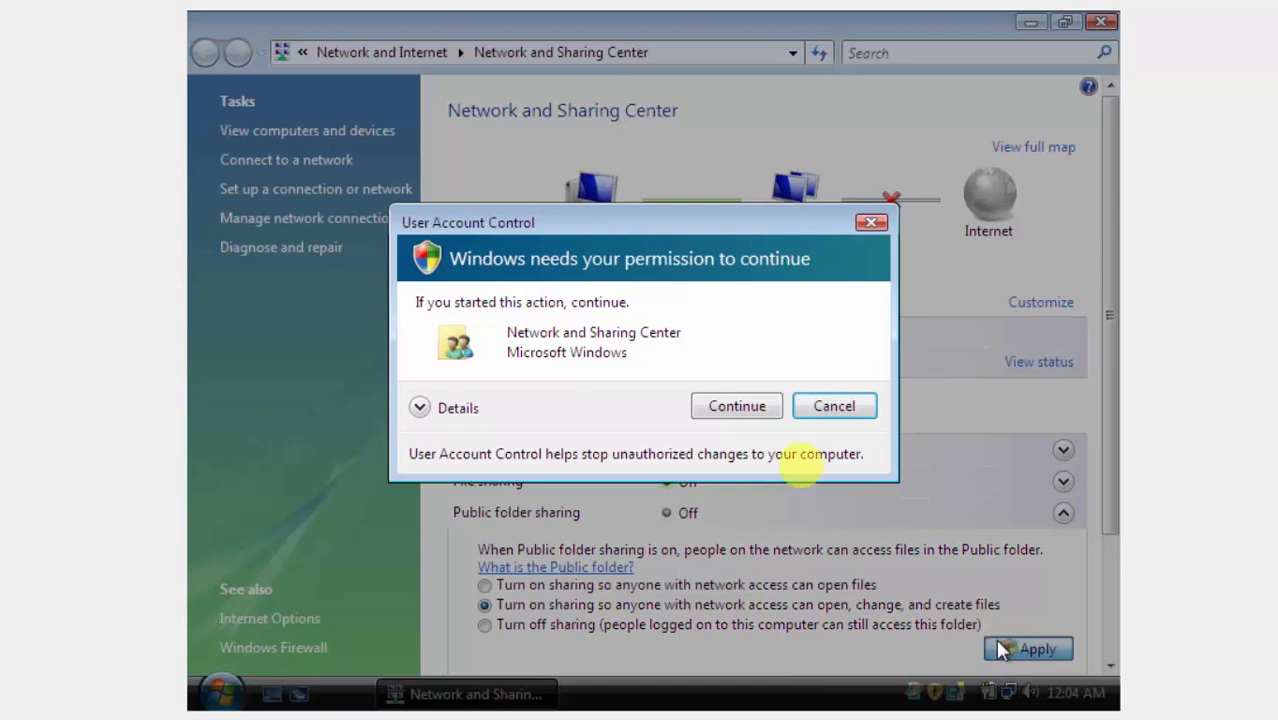
left_click(747, 406)
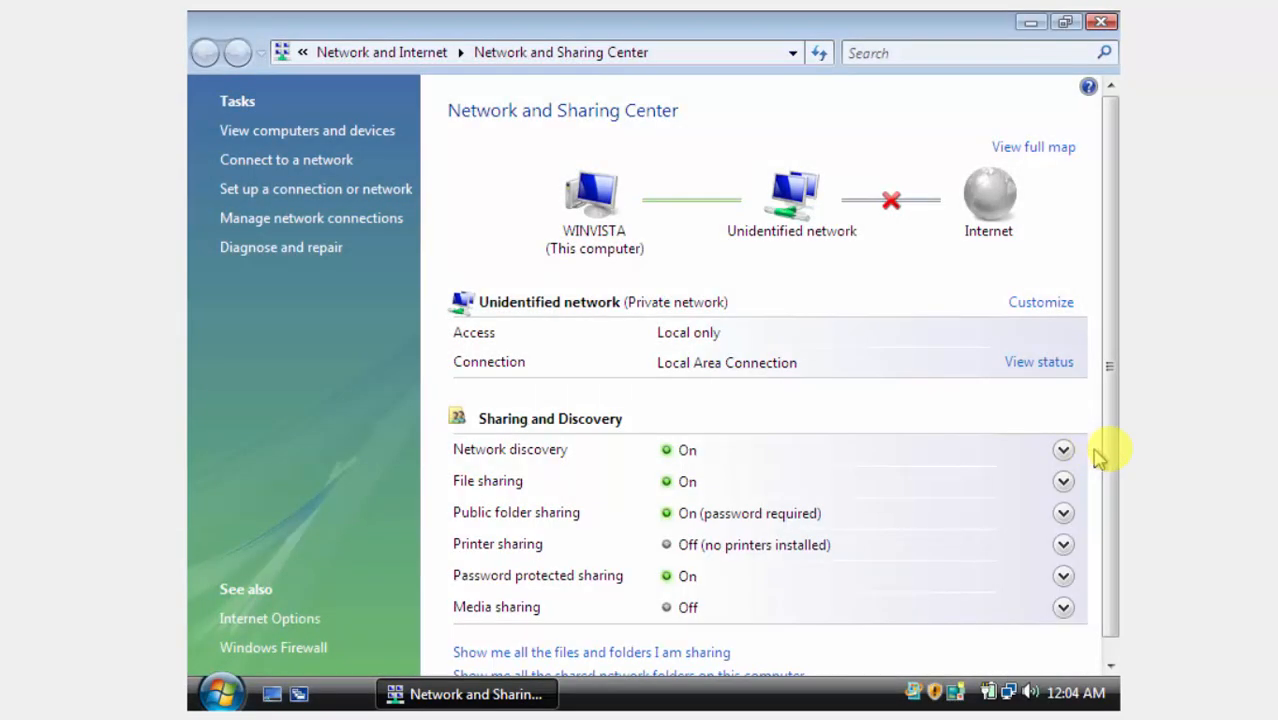
left_click_drag(1105, 452, 1109, 468)
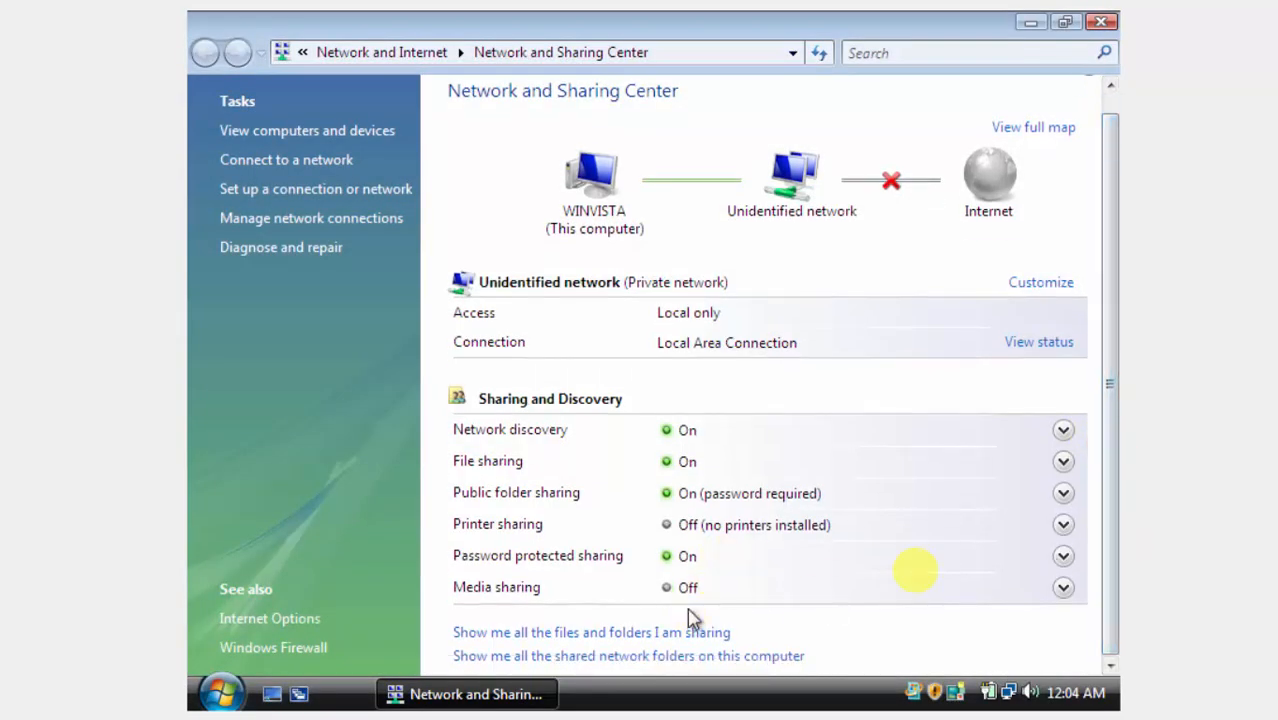
Turn off password protected sharing, approving the permission prompt.
left_click(1062, 555)
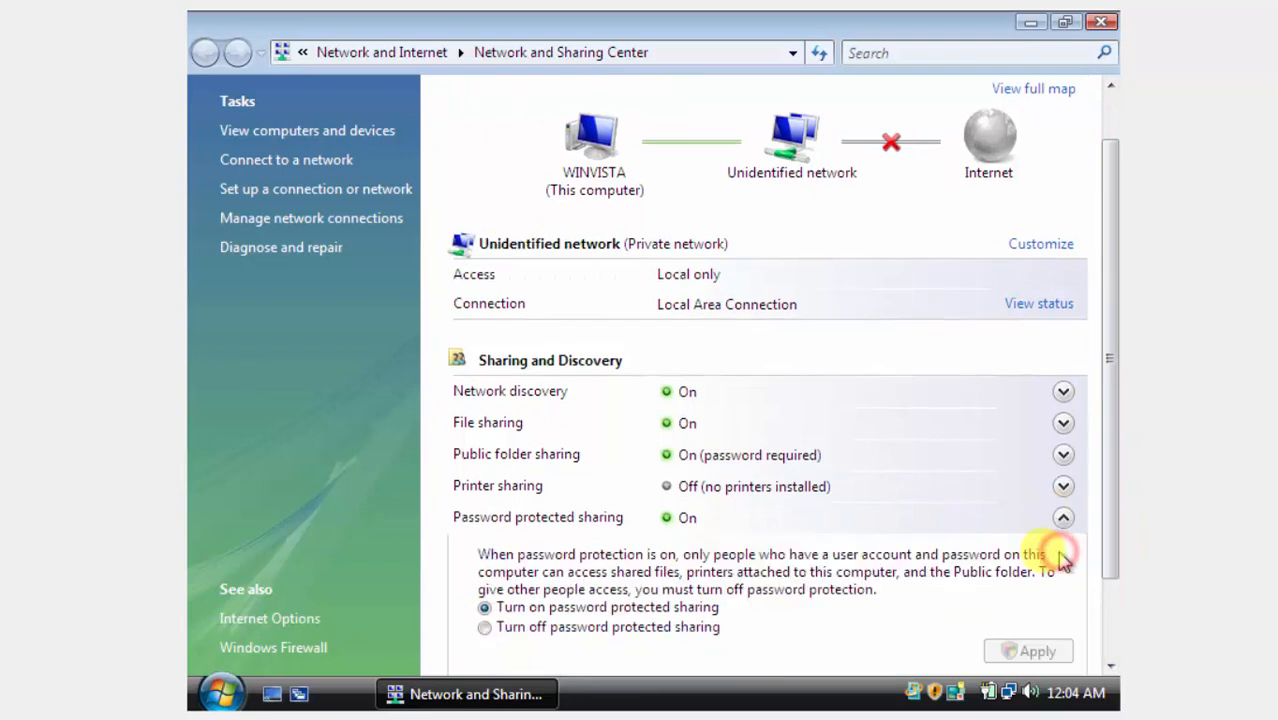
left_click(667, 630)
left_click(1012, 656)
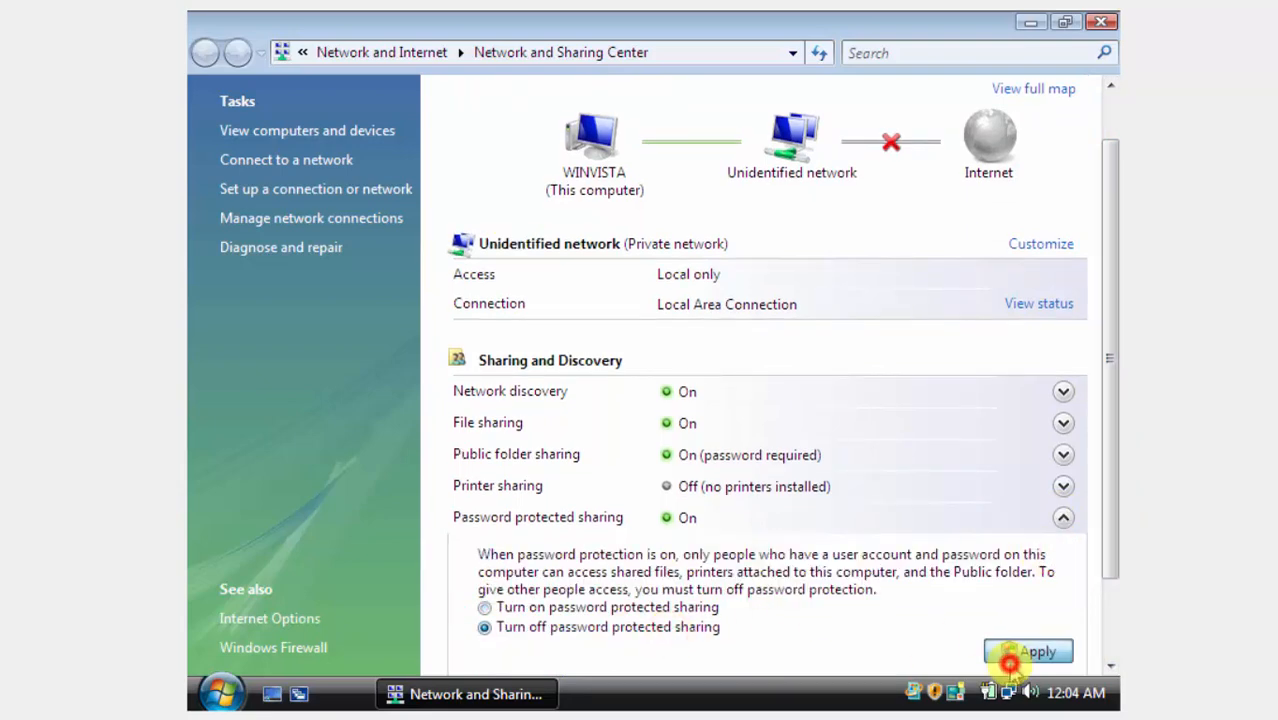
left_click(765, 410)
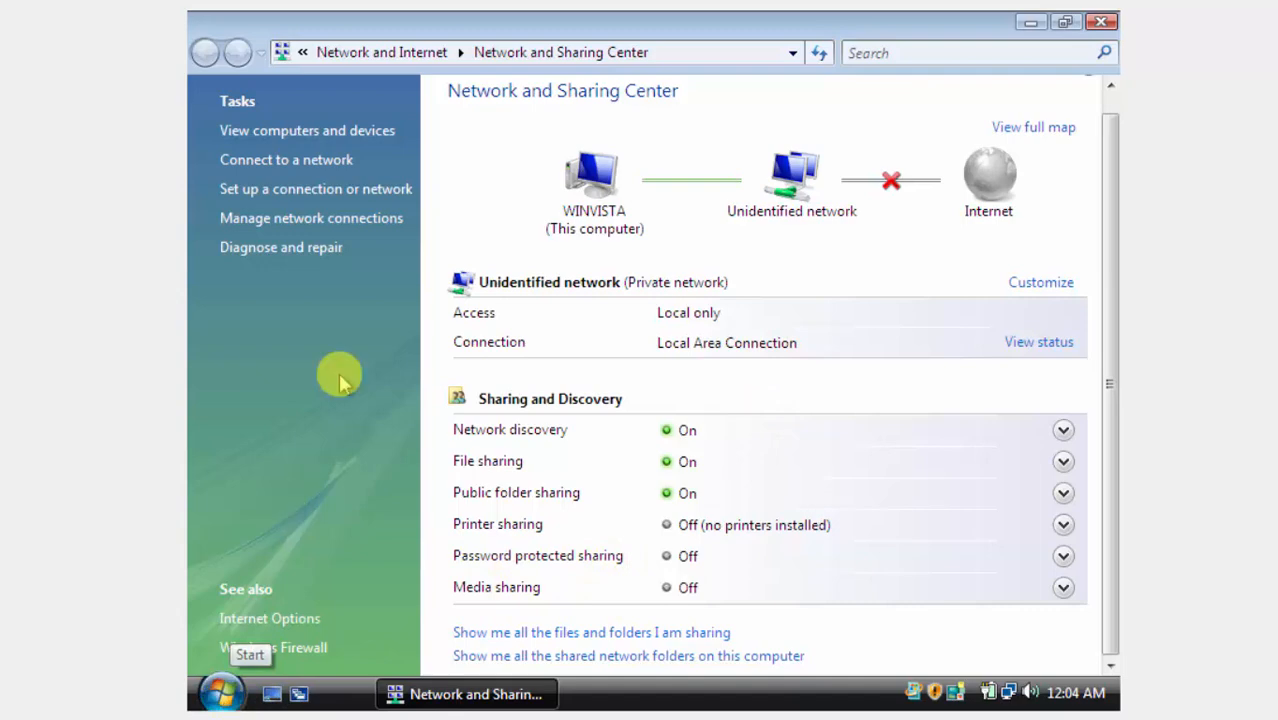
Give the Vista Local Area Connection static IPv4 192.168.0.2 with mask 255.255.255.0.
left_click(264, 219)
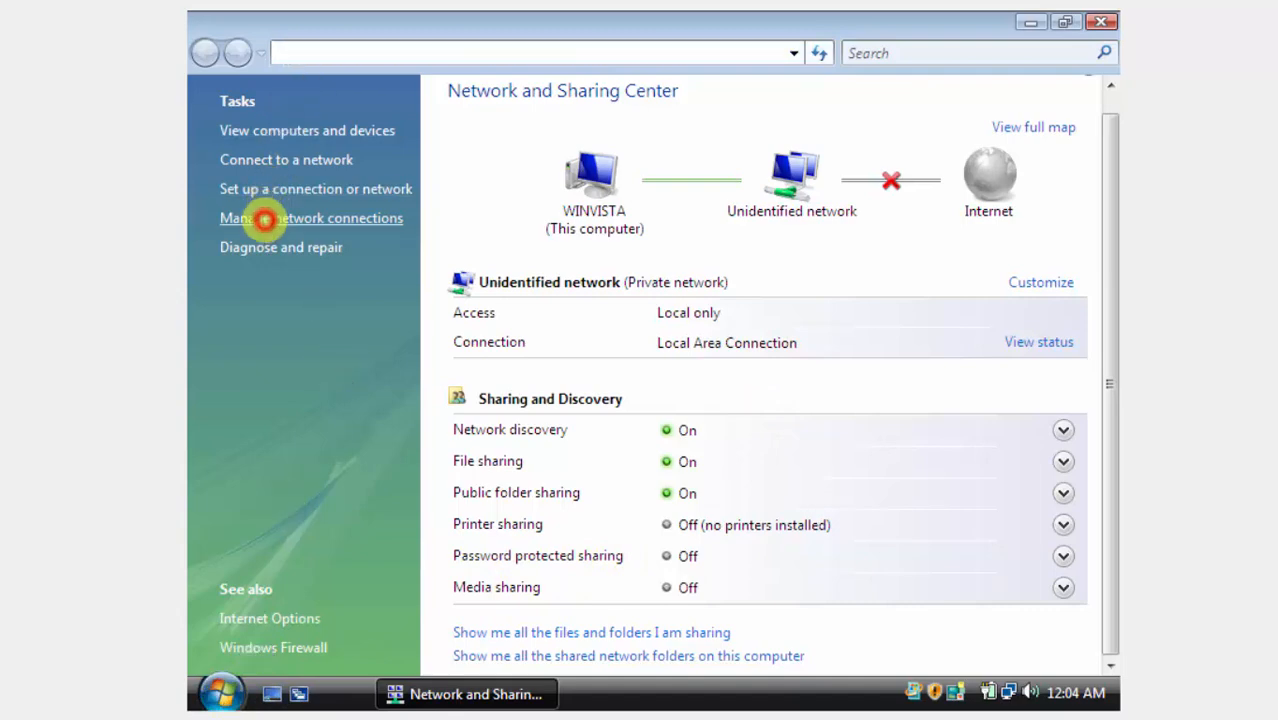
double_click(305, 190)
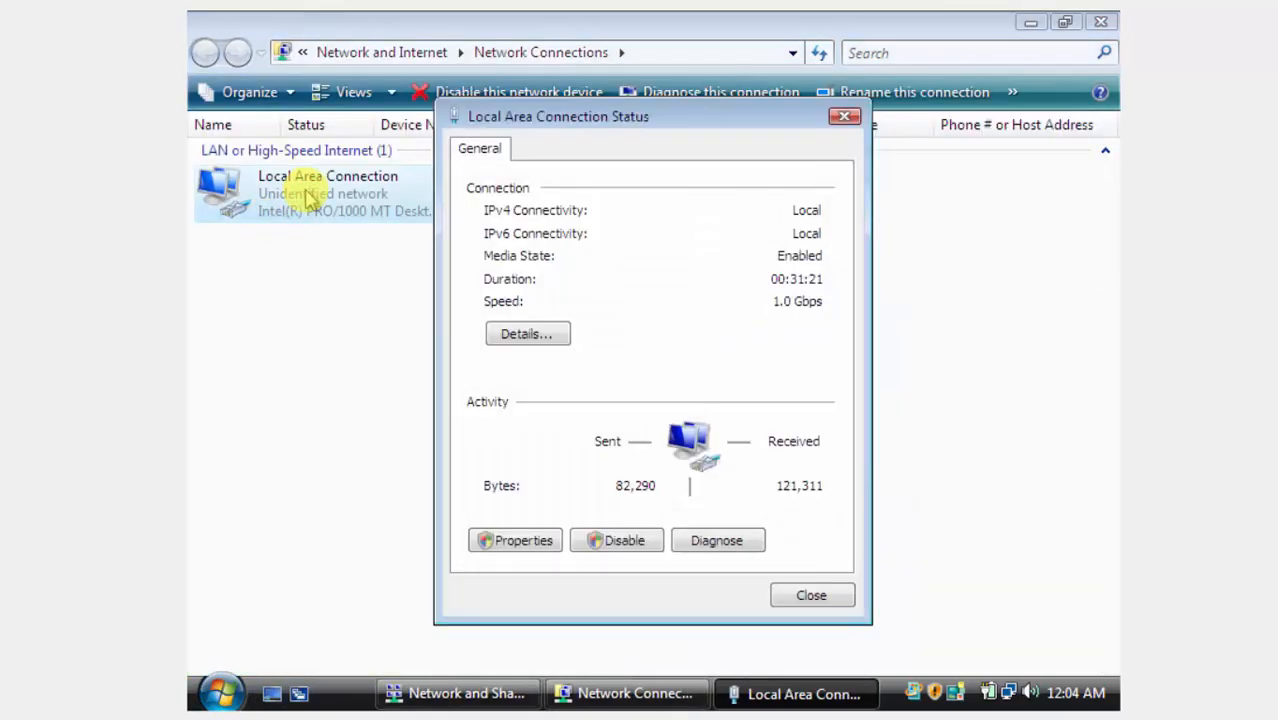
left_click(513, 548)
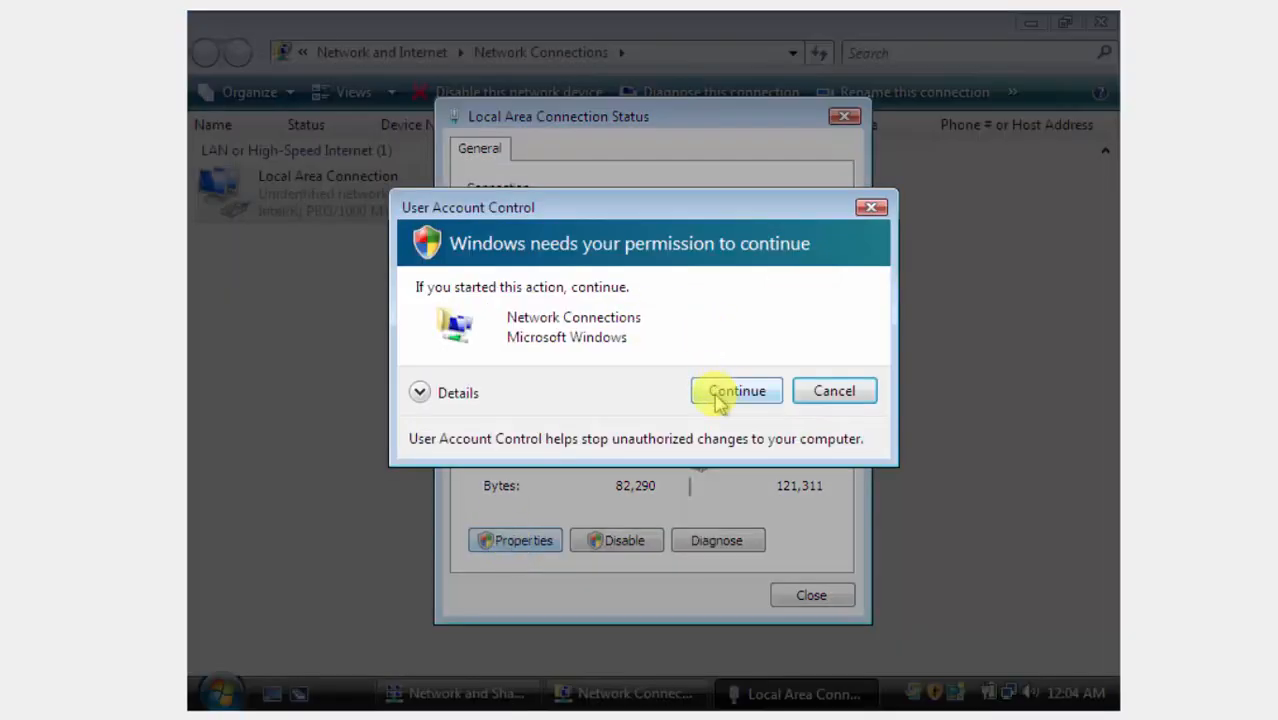
left_click(715, 396)
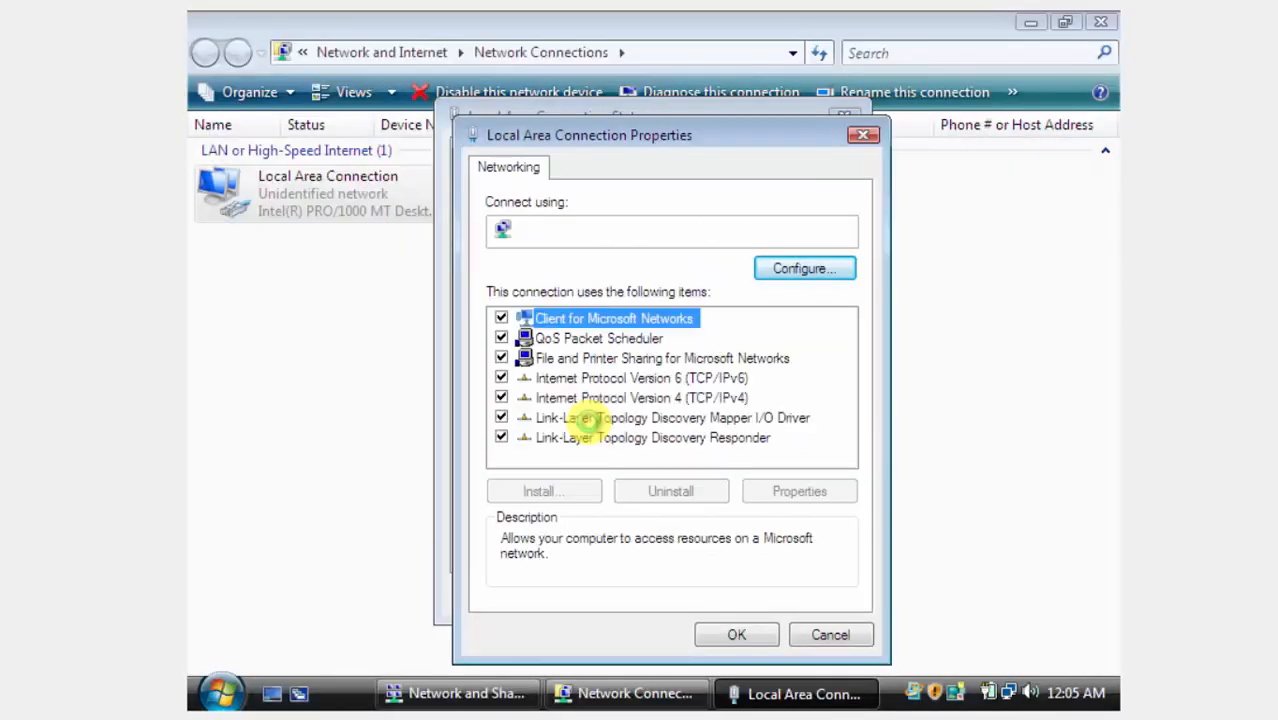
left_click(607, 398)
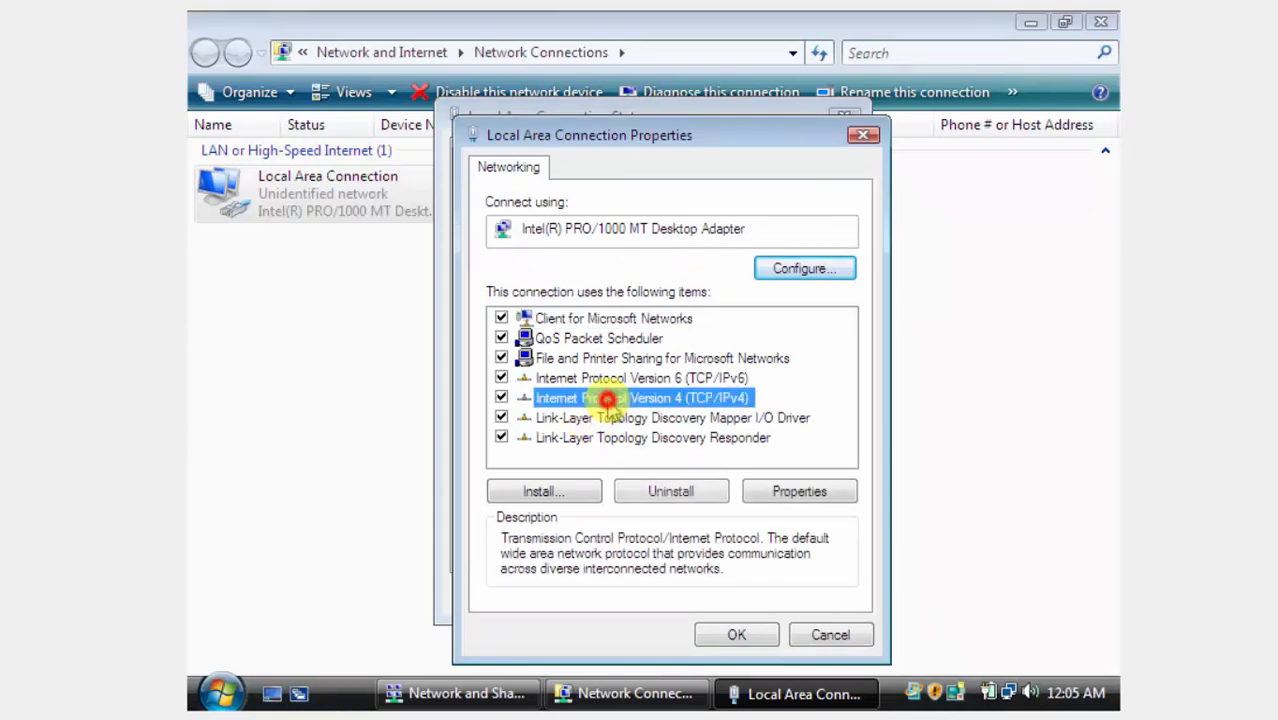
double_click(607, 398)
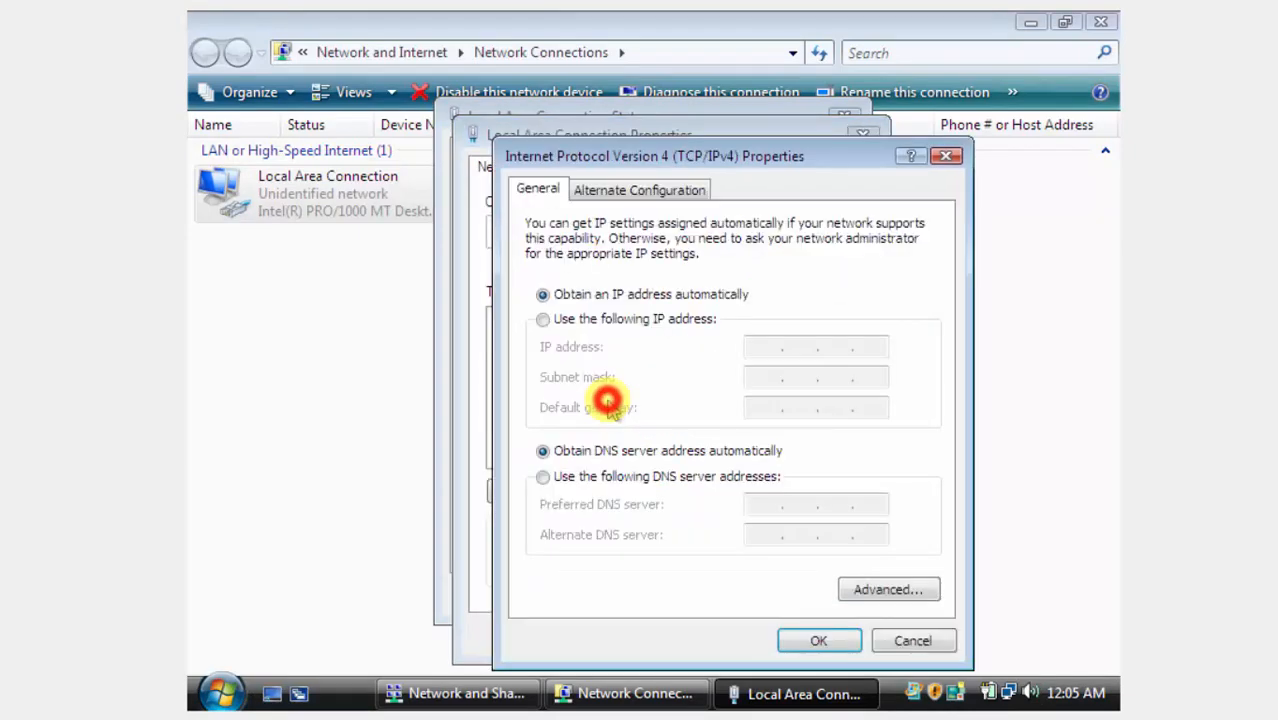
left_click(680, 320)
left_click(775, 346)
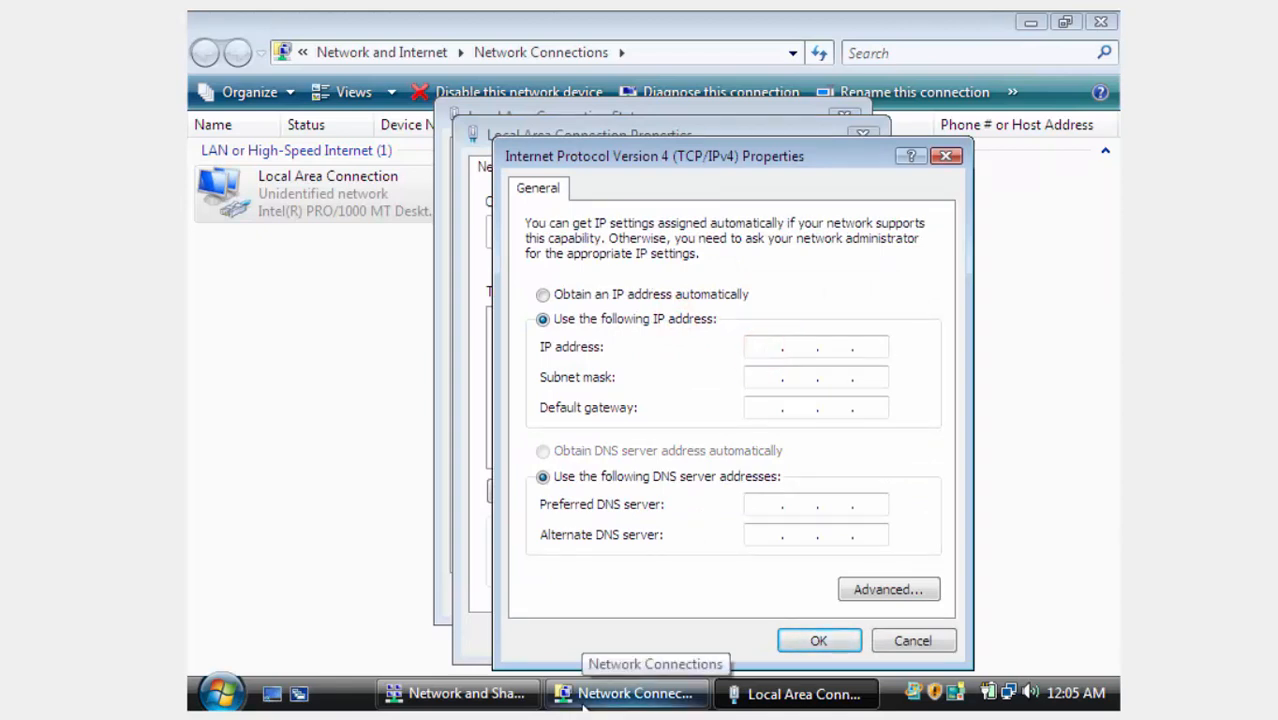
key("Left")
key("Left")
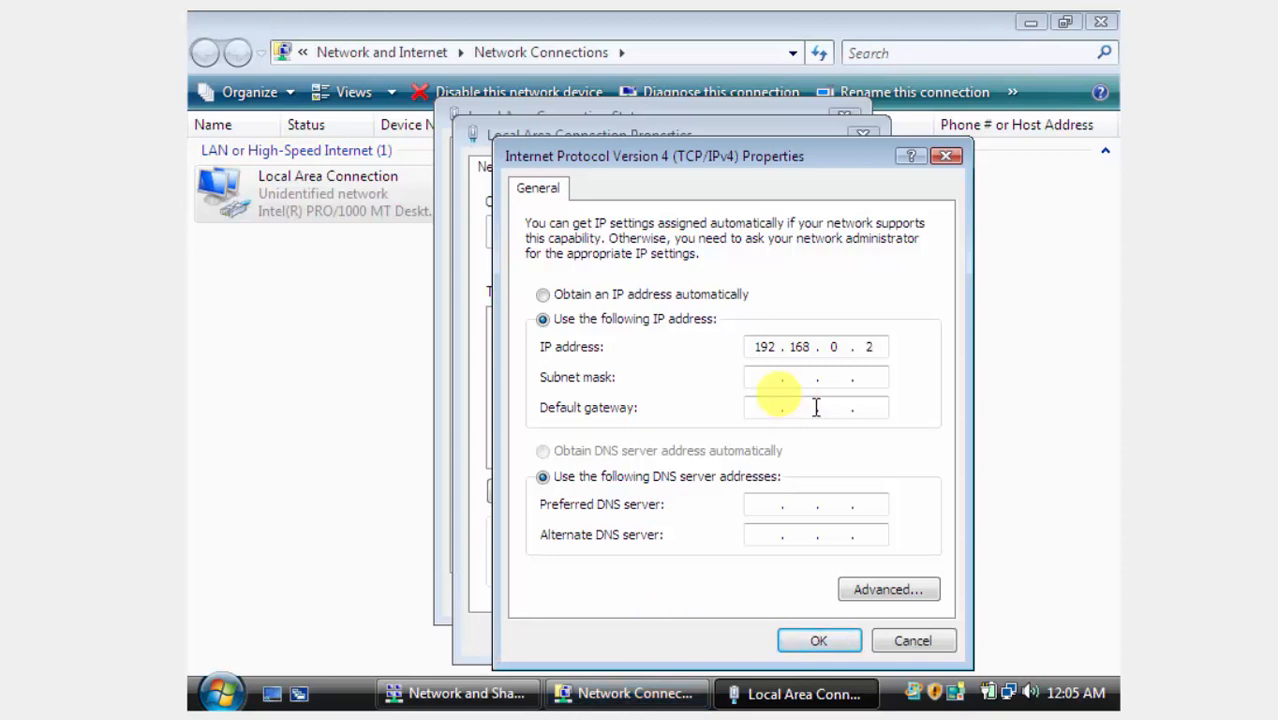
key("Tab")
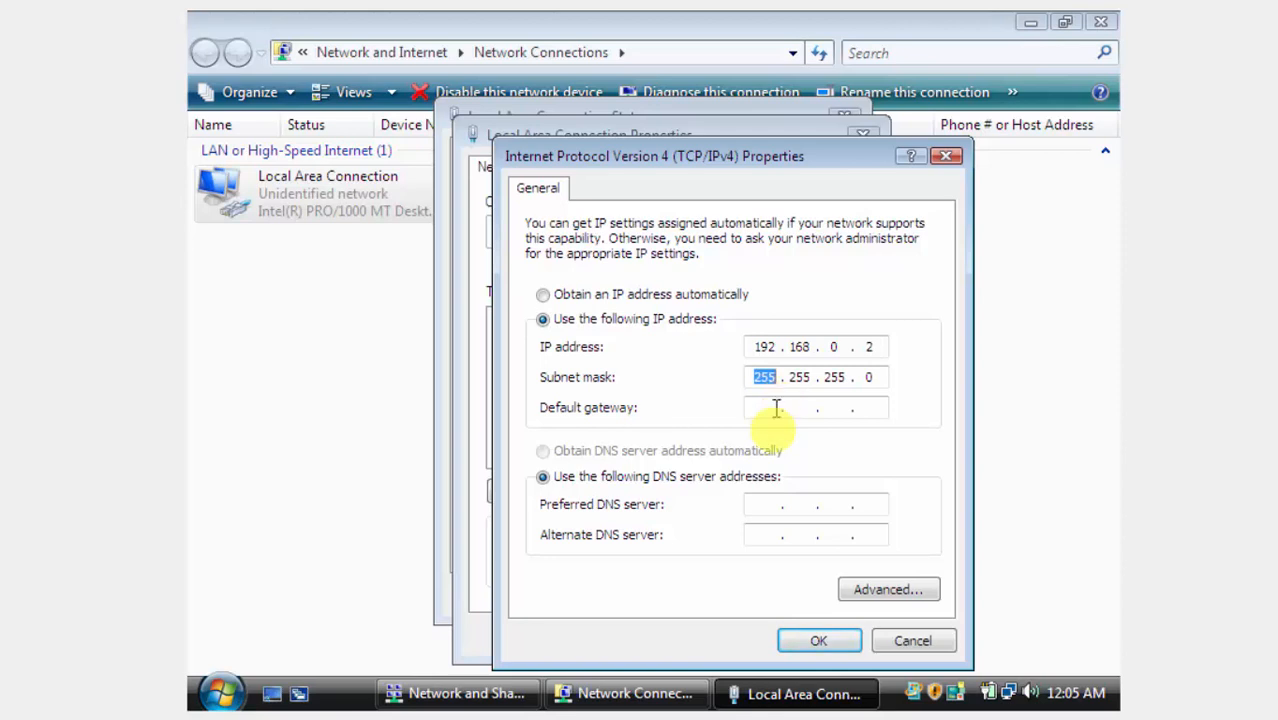
Set gateway and DNS to 192.168.0.1 and save the connection settings.
left_click(771, 403)
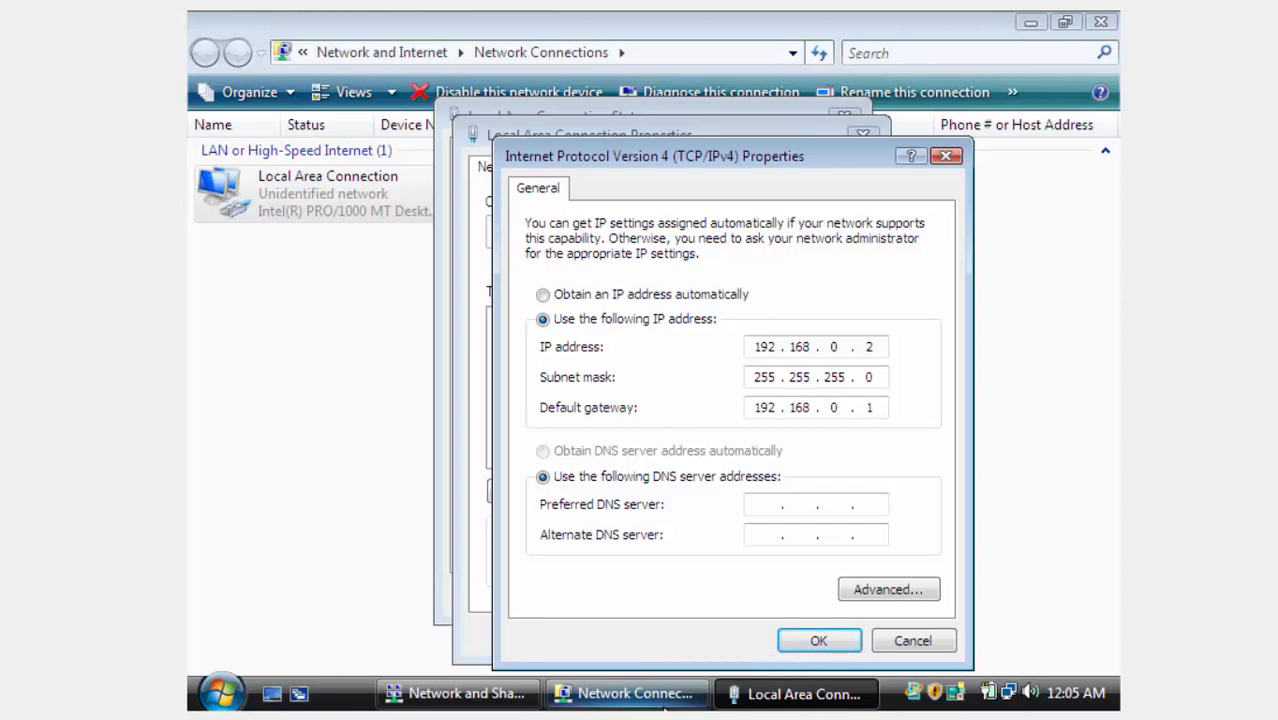
key("Tab")
key("Tab")
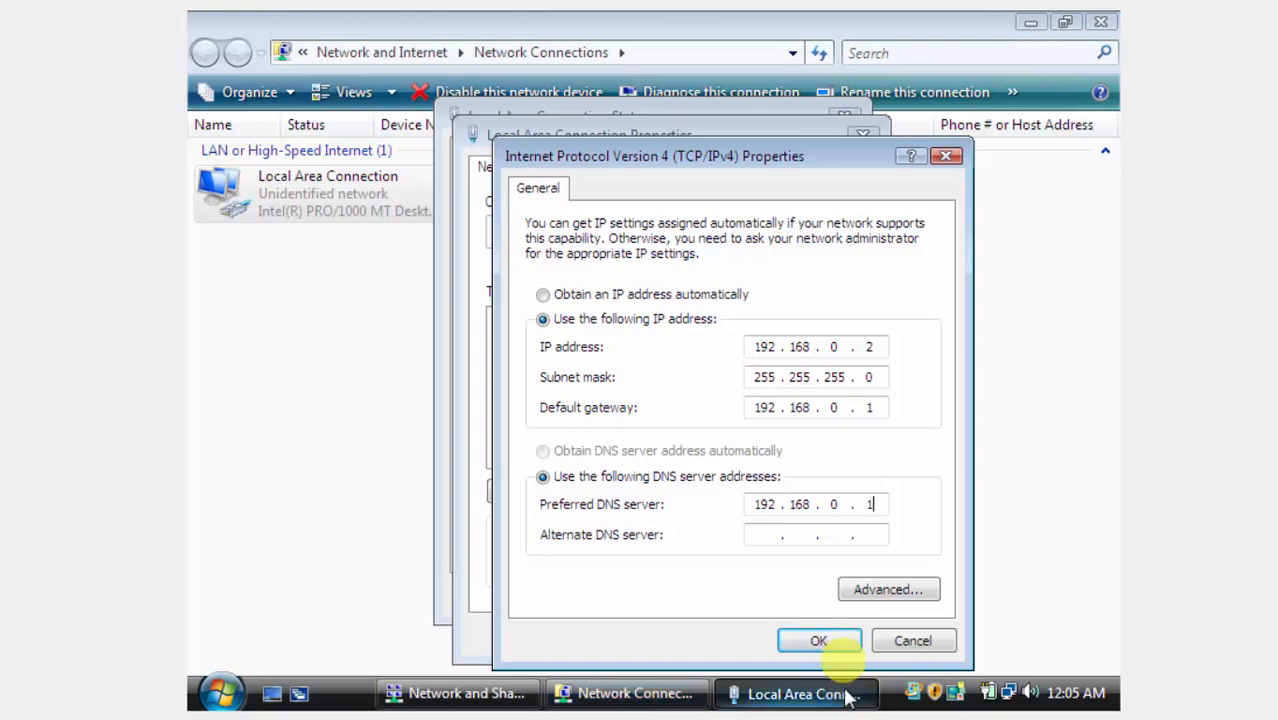
left_click(819, 640)
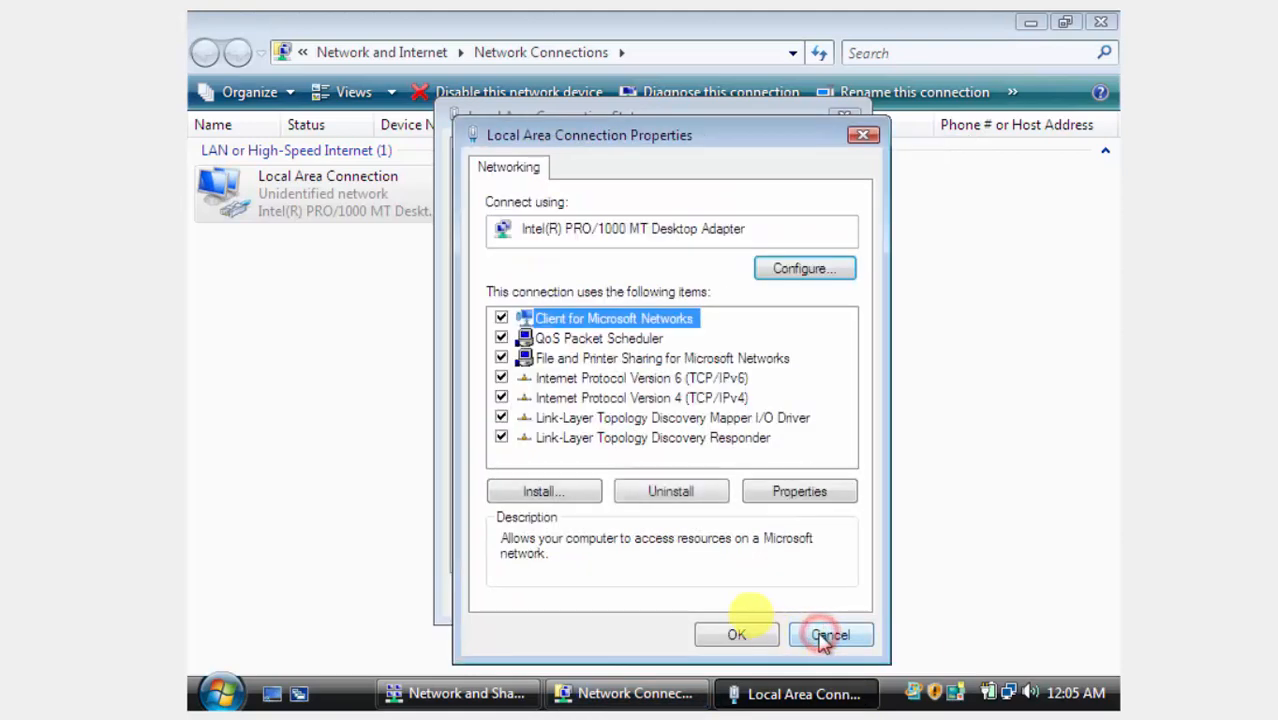
left_click(735, 635)
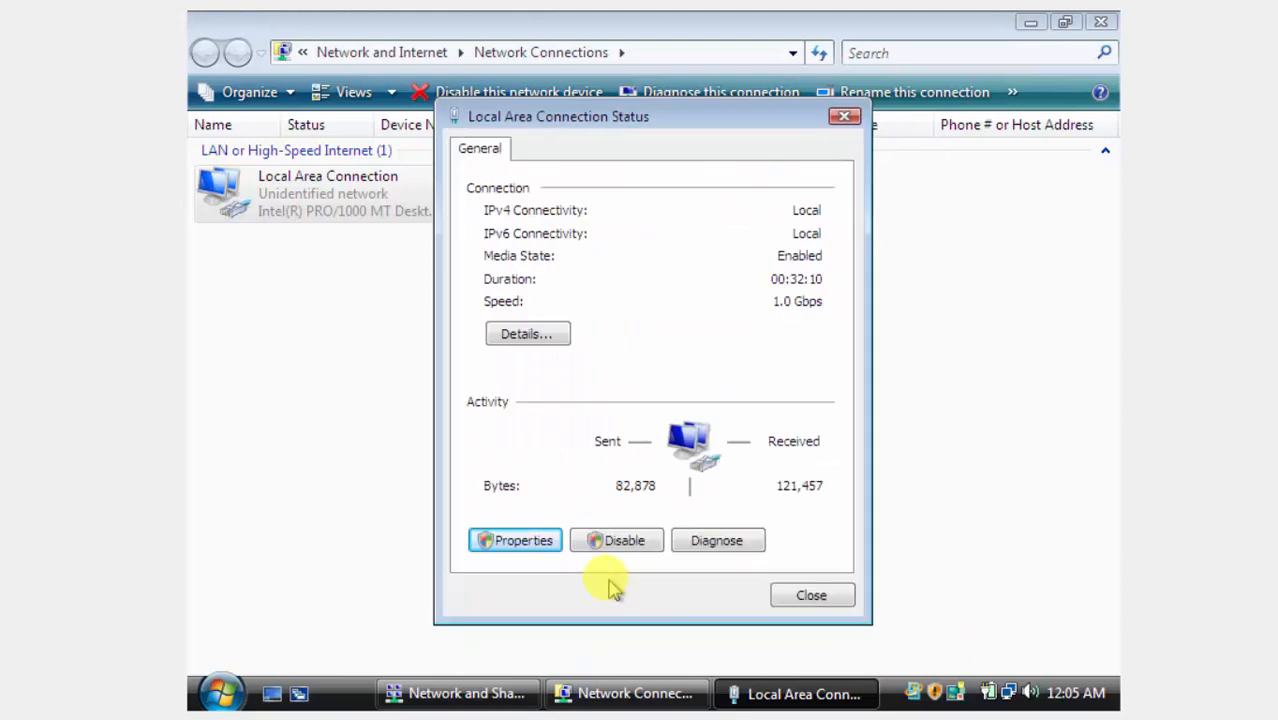
left_click(813, 592)
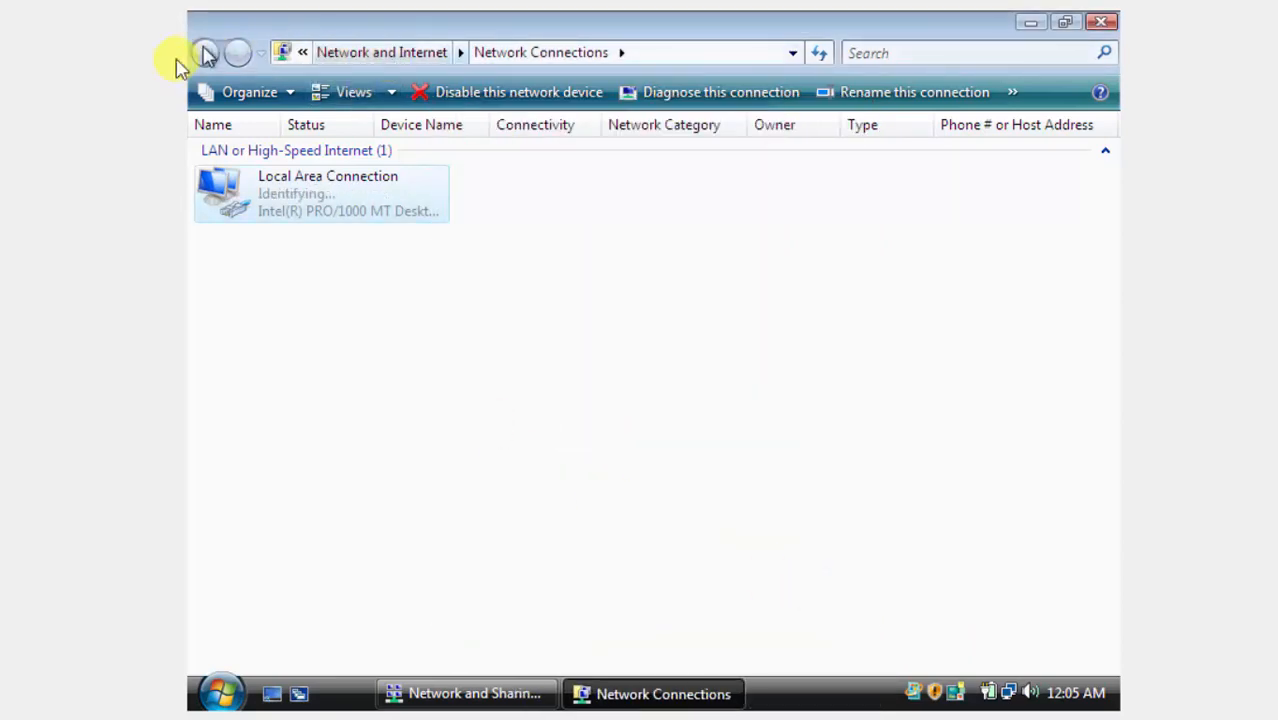
left_click(432, 52)
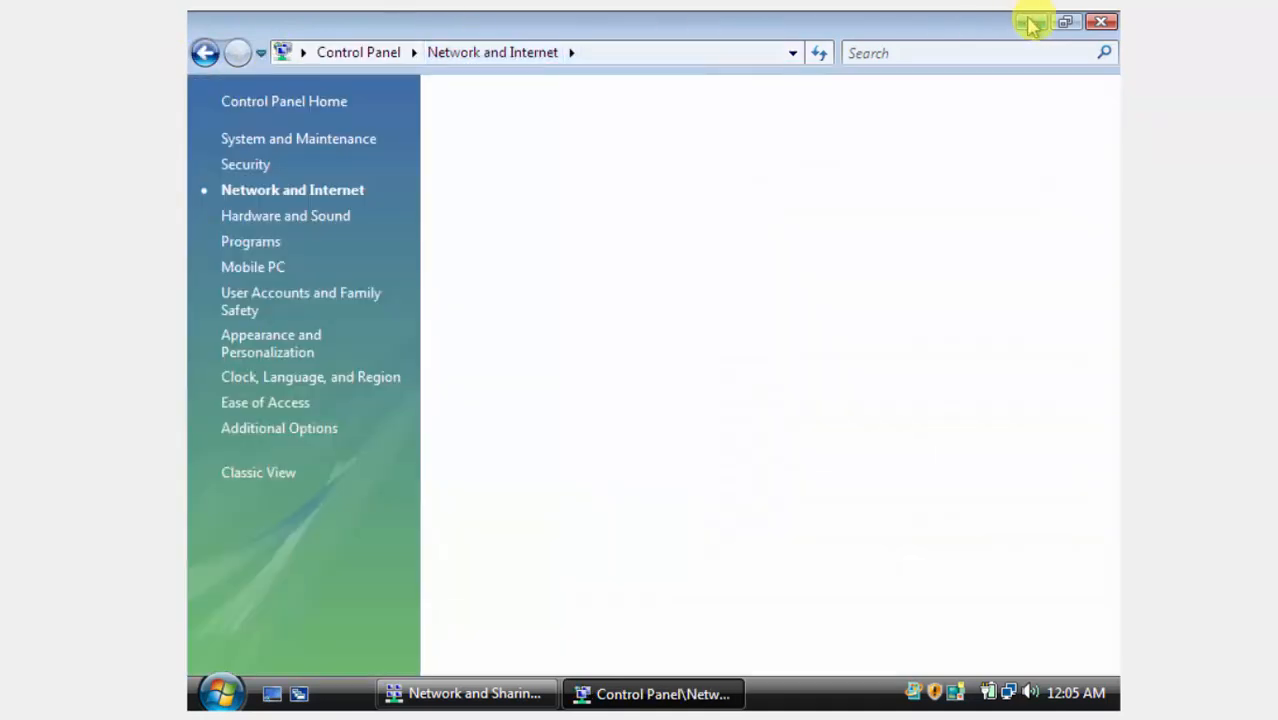
Set Network 2's location to Home, approve the prompt, and minimize Network and Sharing Center.
left_click(1101, 21)
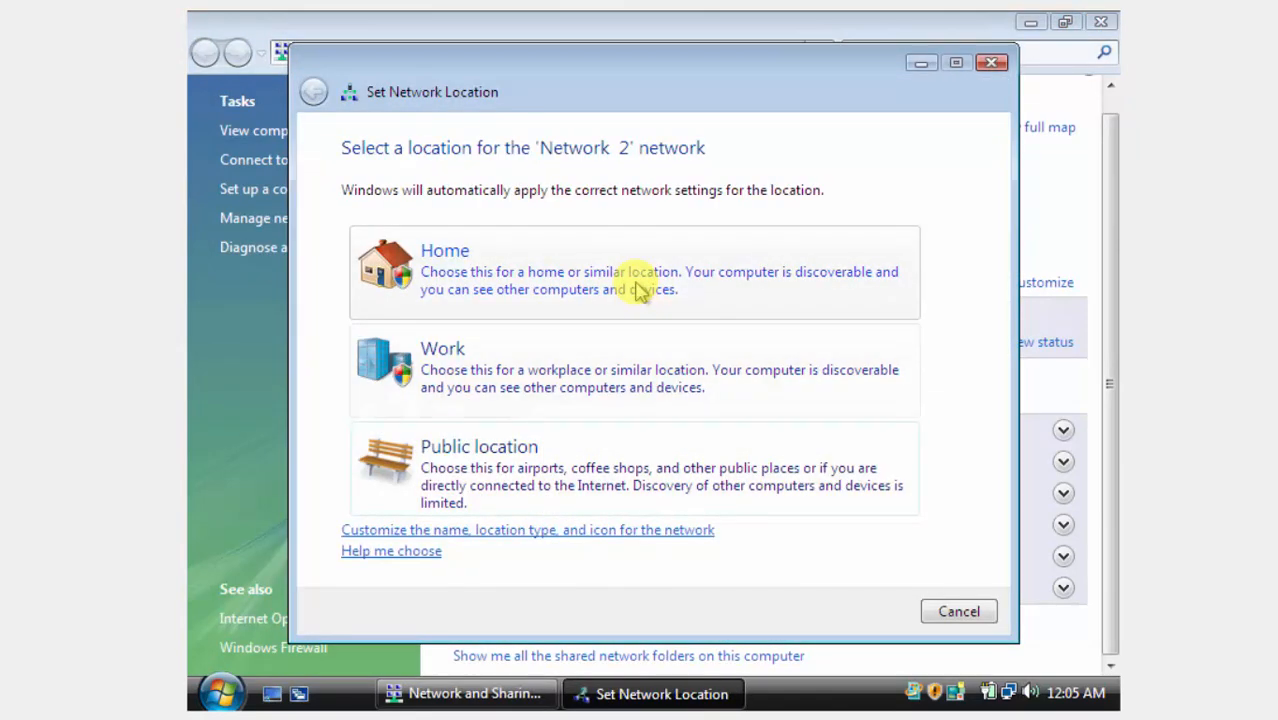
left_click(640, 287)
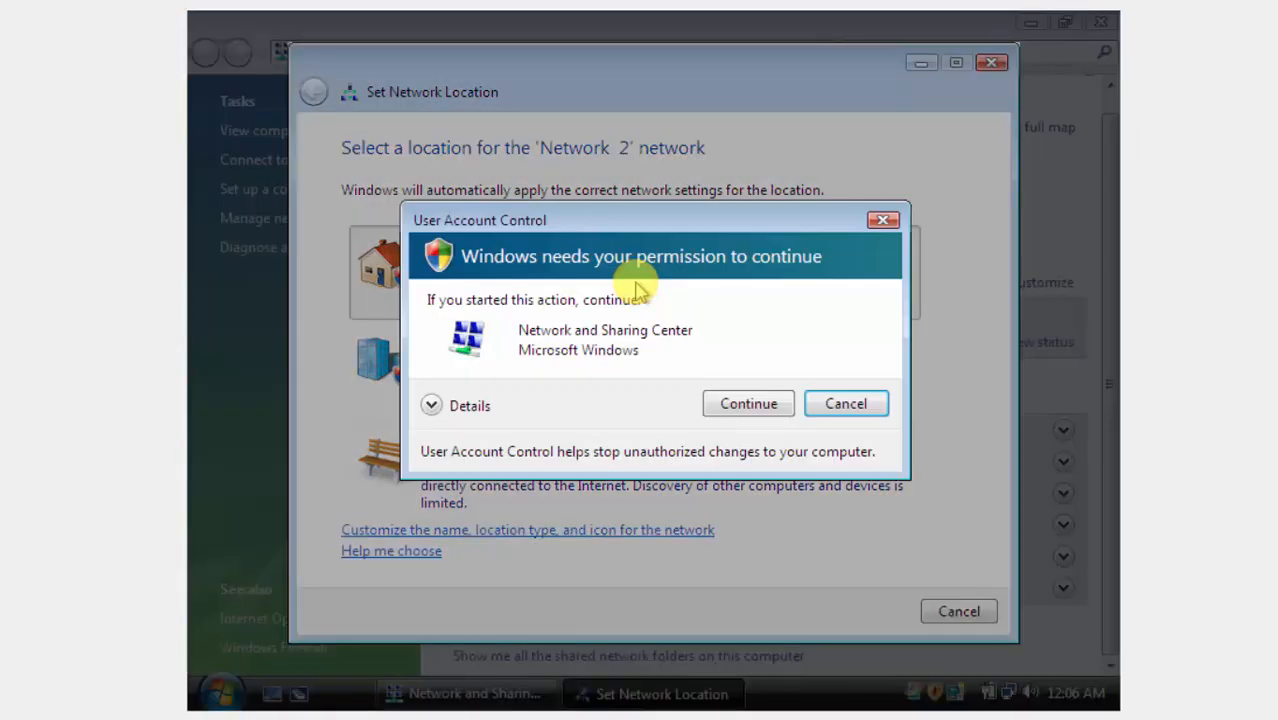
left_click(757, 403)
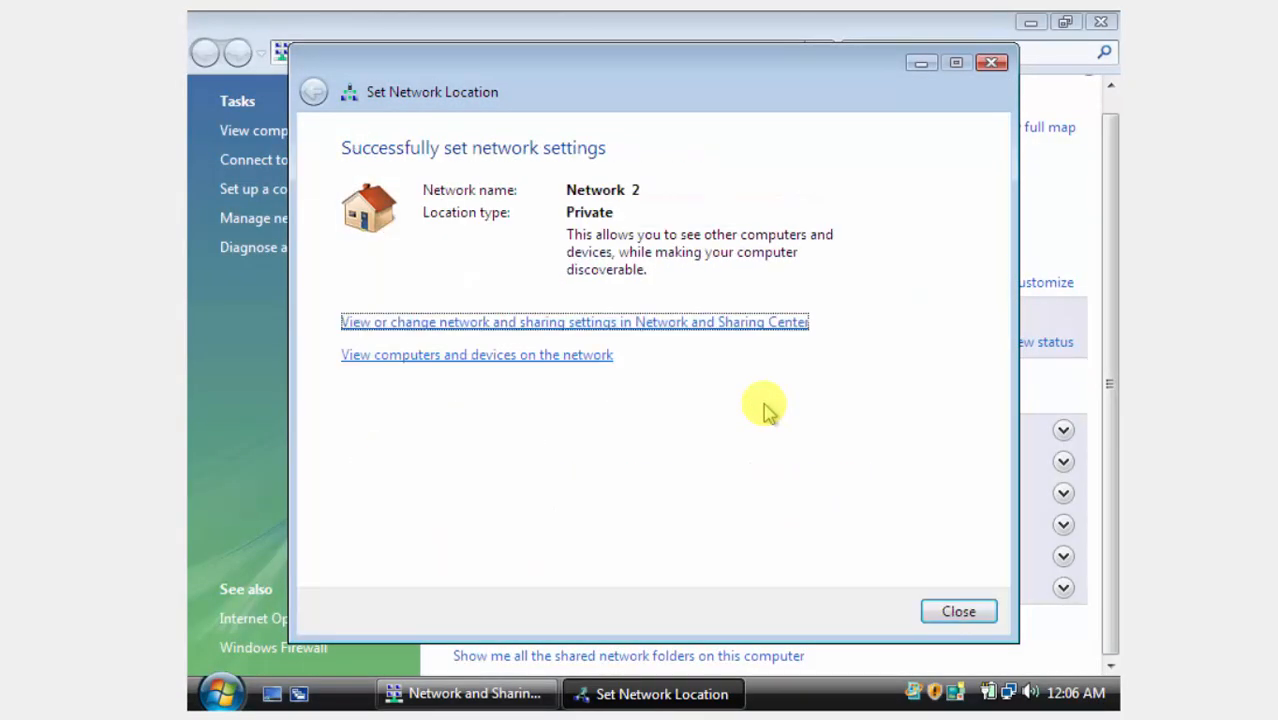
left_click(945, 612)
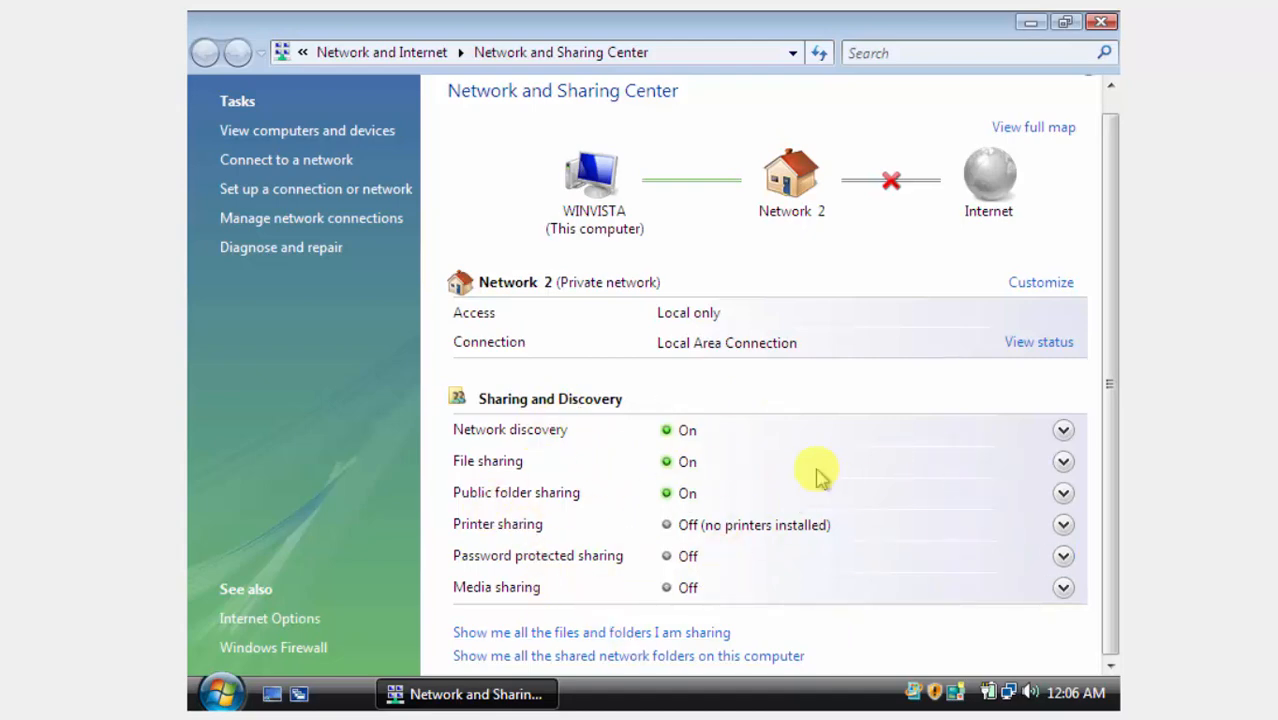
left_click(485, 694)
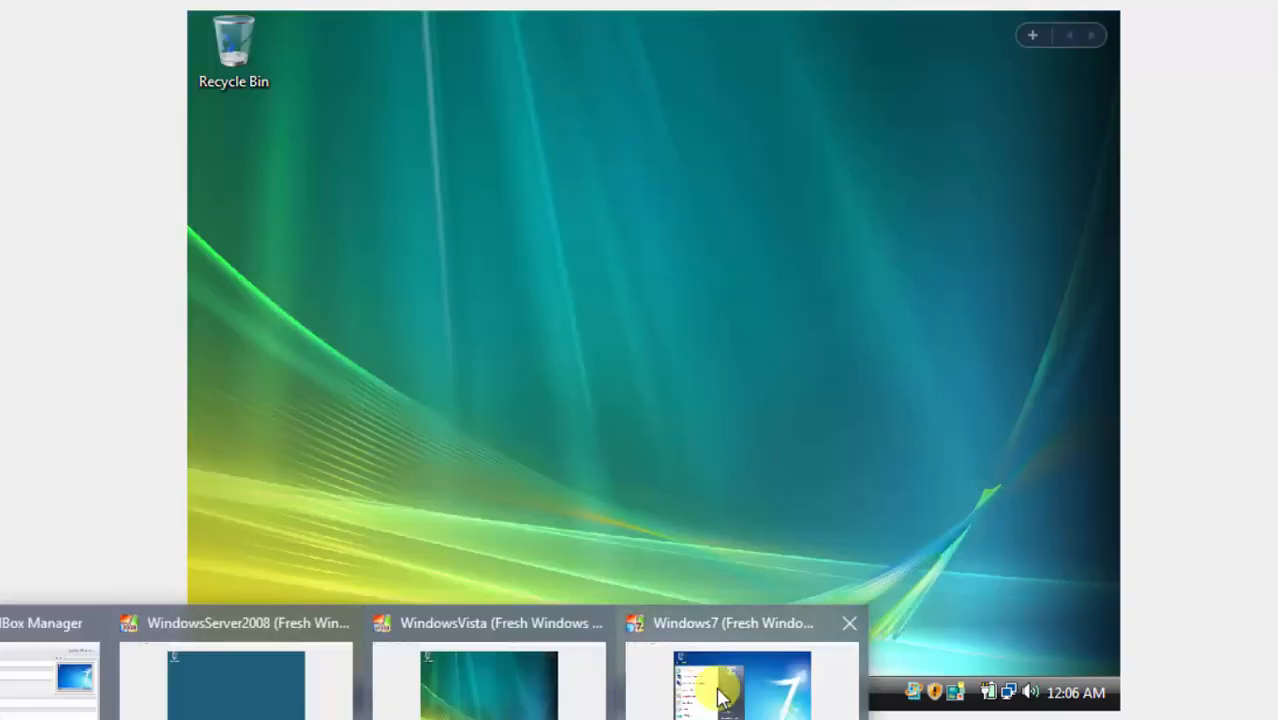
Switch to the Windows 7 VM and open its Network Connections list through Network and Sharing Center.
left_click(715, 686)
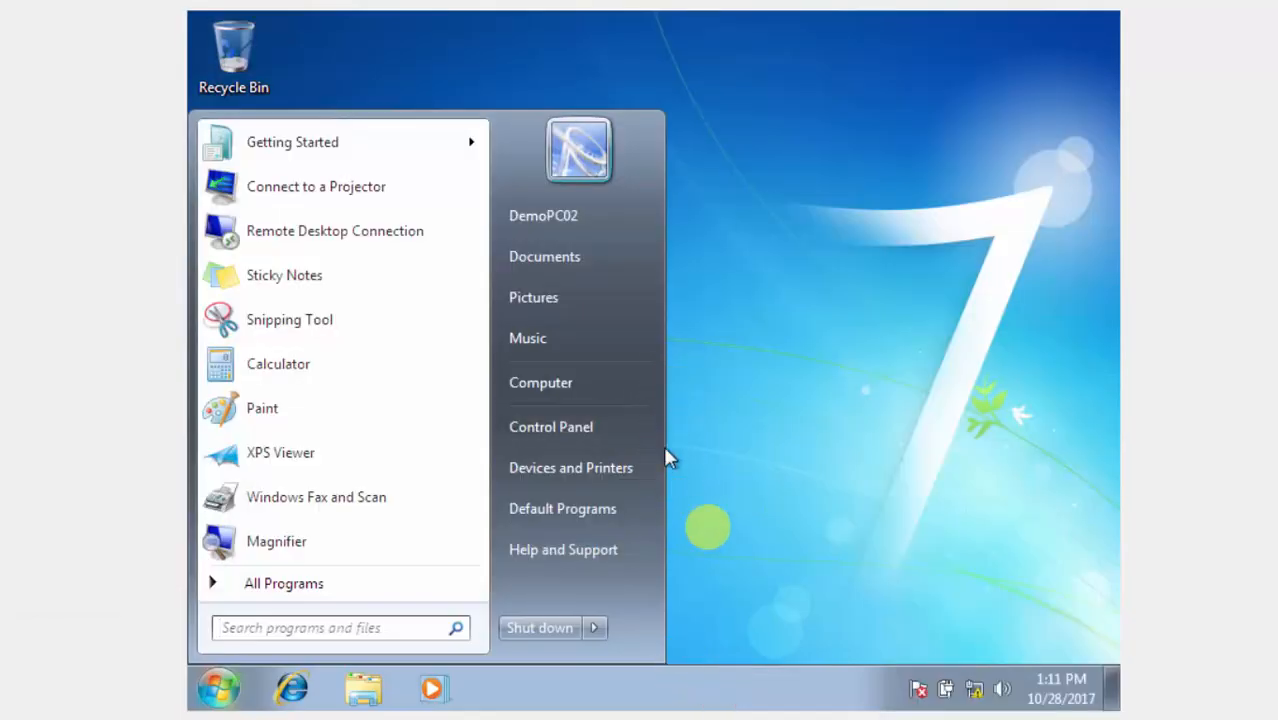
right_click(978, 692)
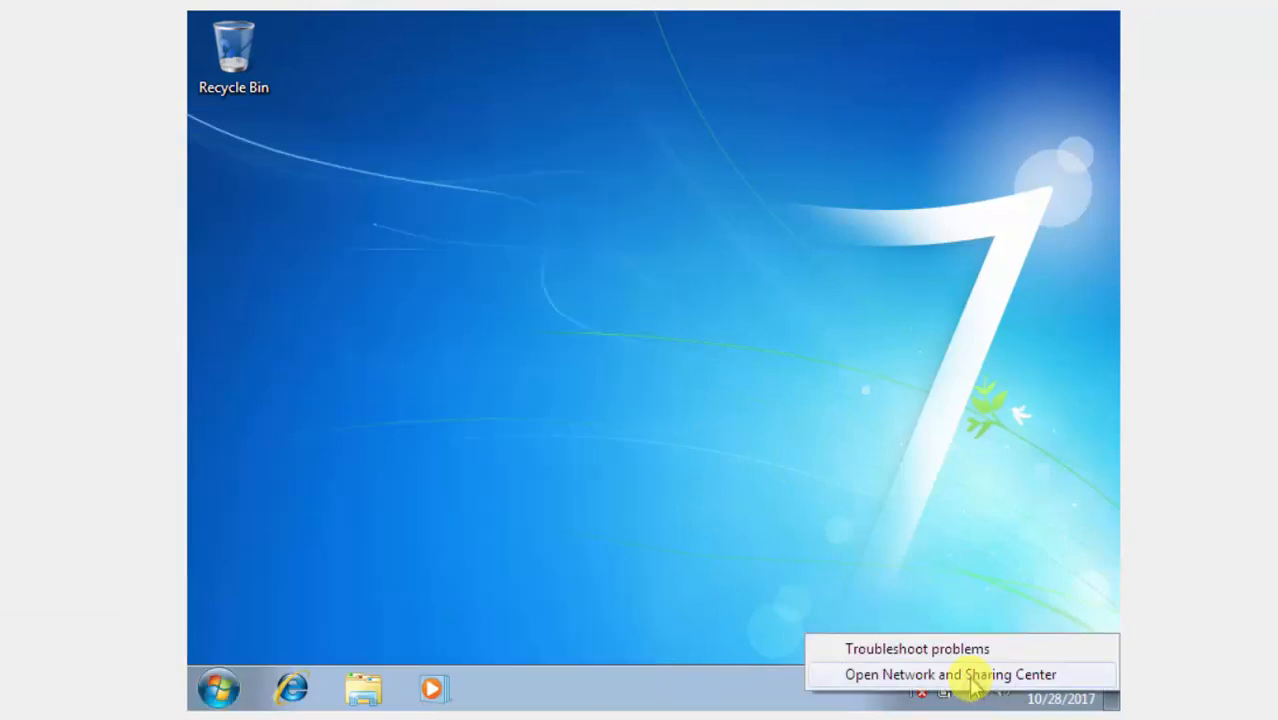
left_click(970, 676)
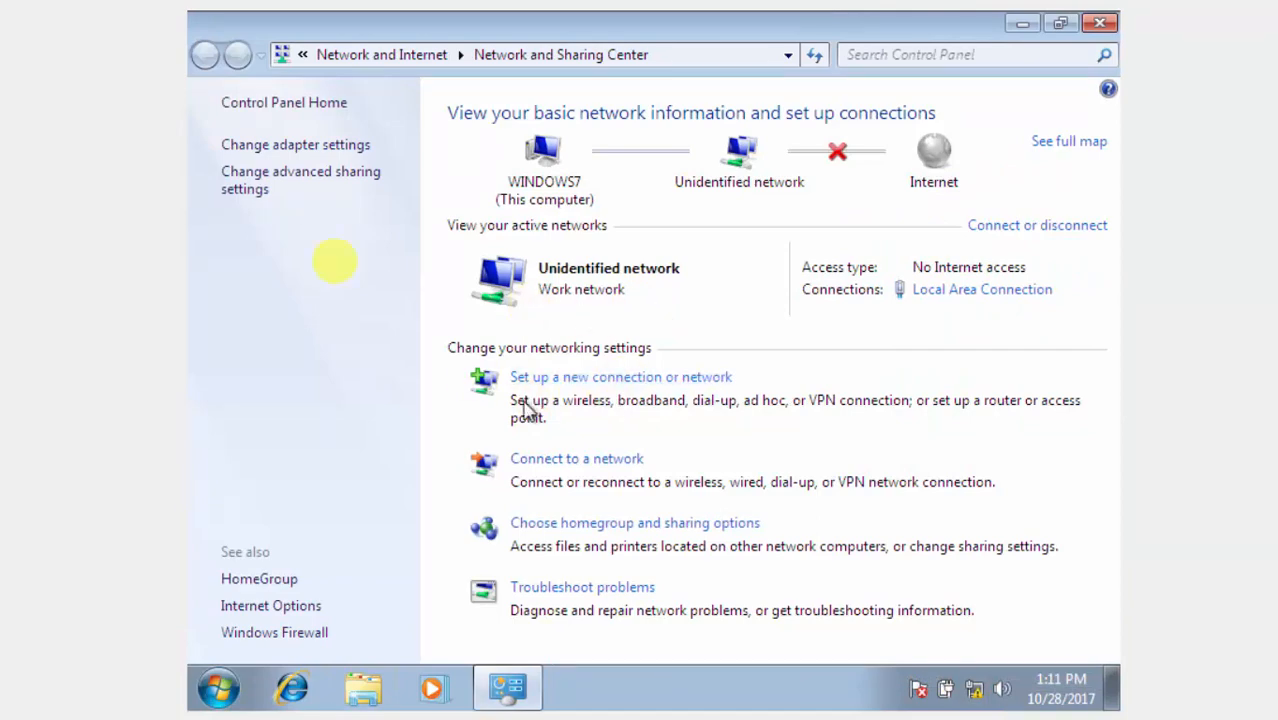
left_click(287, 172)
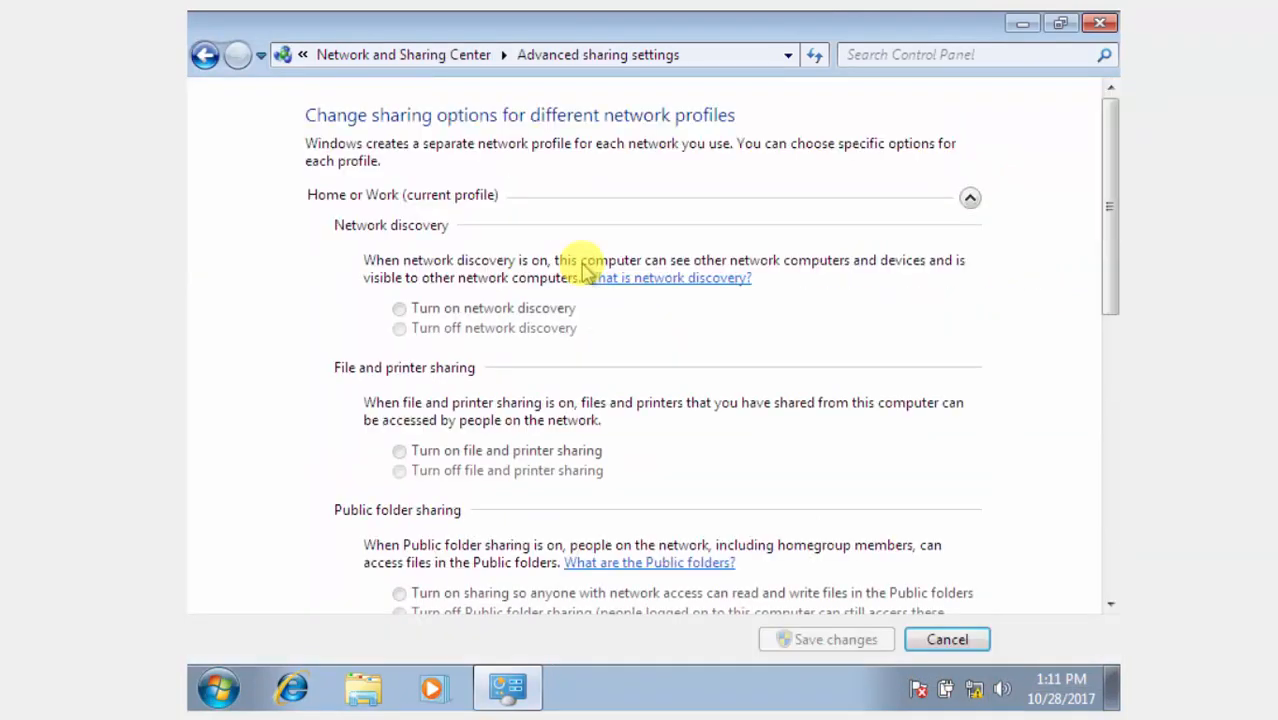
left_click(205, 56)
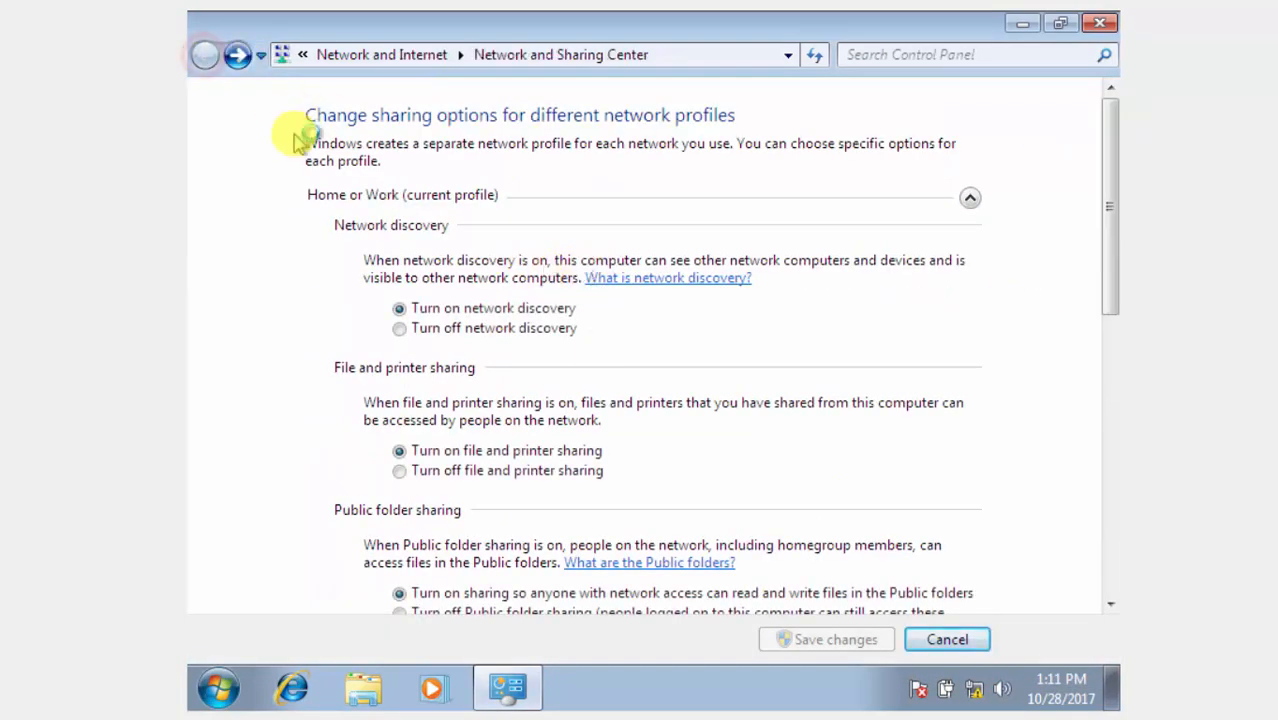
left_click(298, 152)
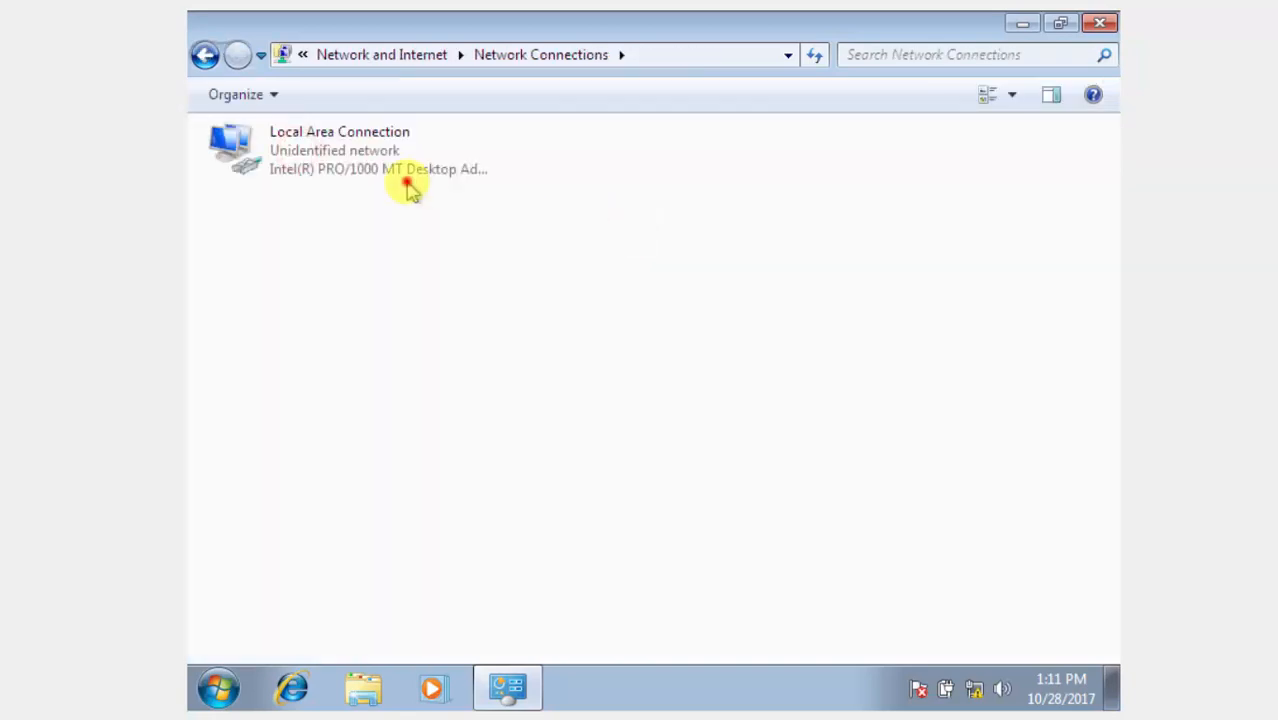
In Windows 7's IPv4 properties, enter static IP 192.168.0.3 with mask 255.255.255.0.
left_click(384, 162)
double_click(384, 162)
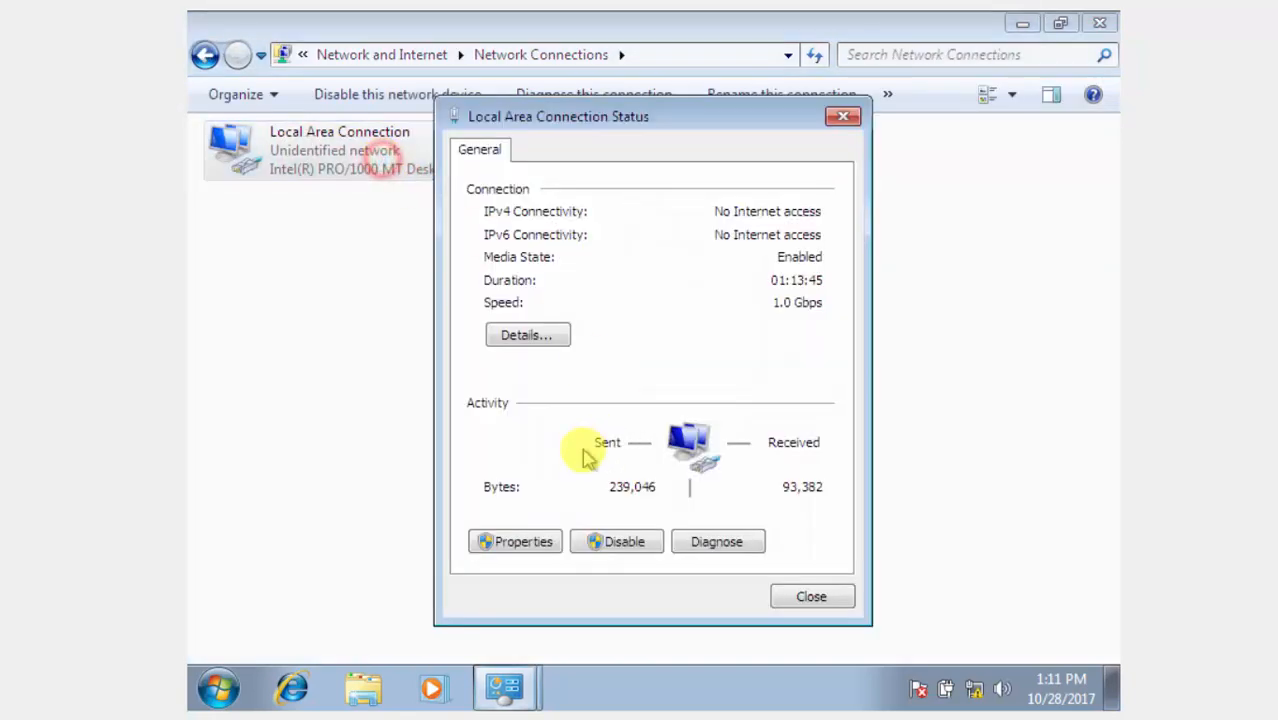
left_click(512, 555)
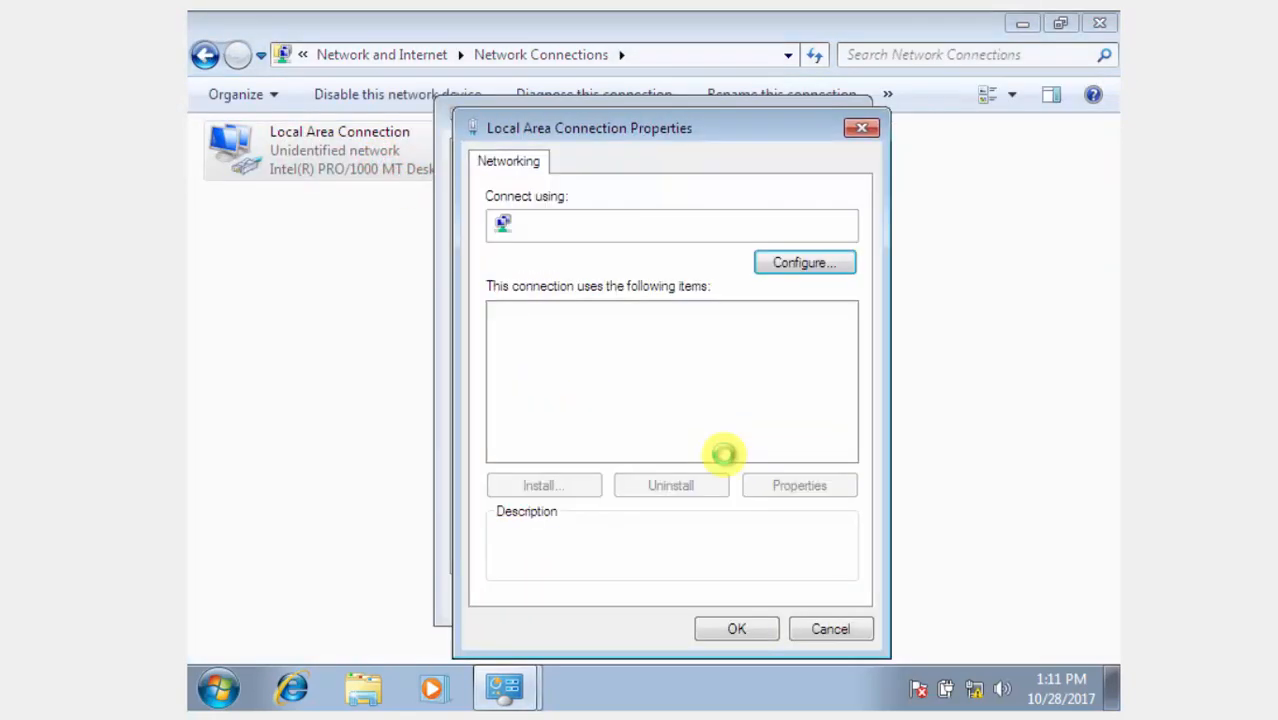
double_click(612, 392)
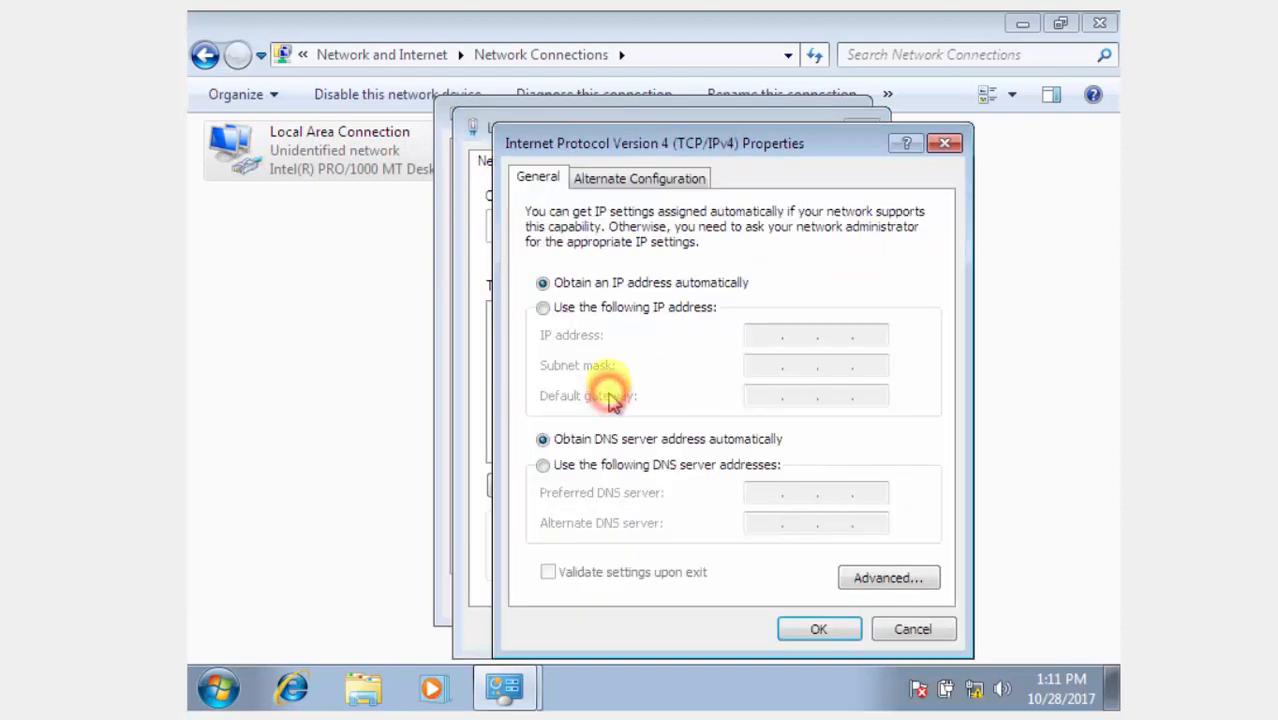
left_click(590, 310)
left_click(778, 334)
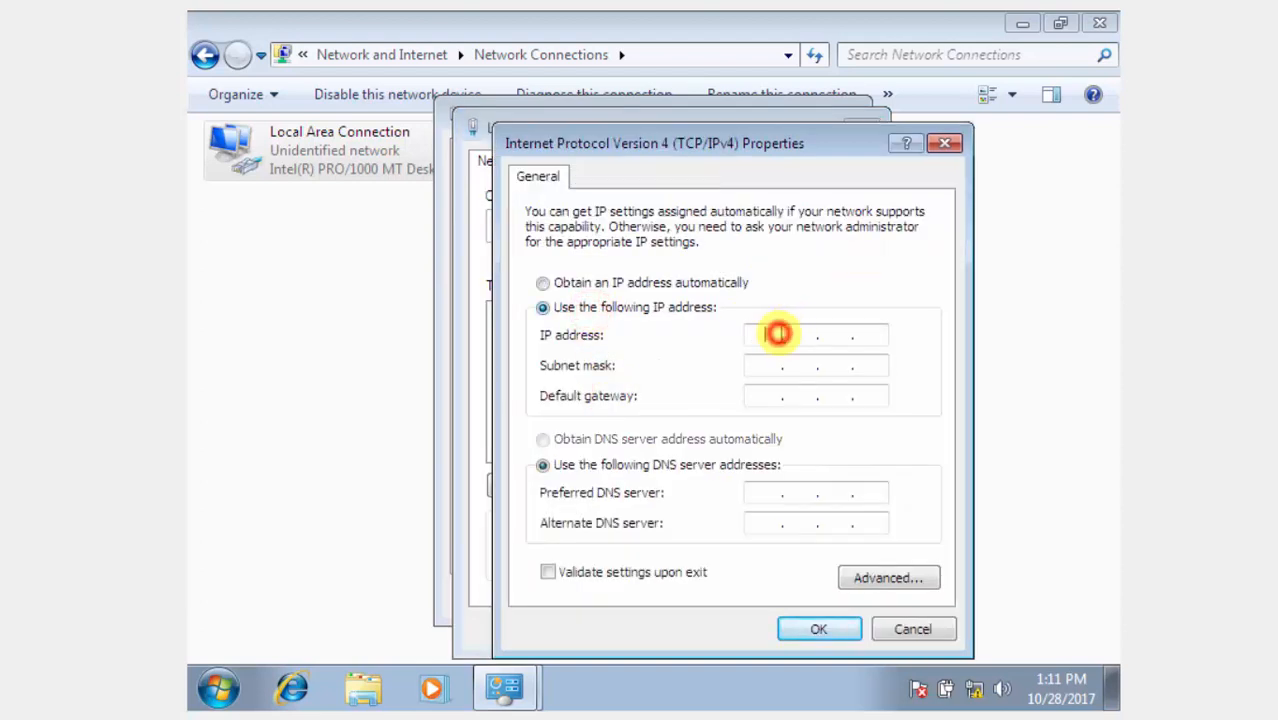
left_click(781, 334)
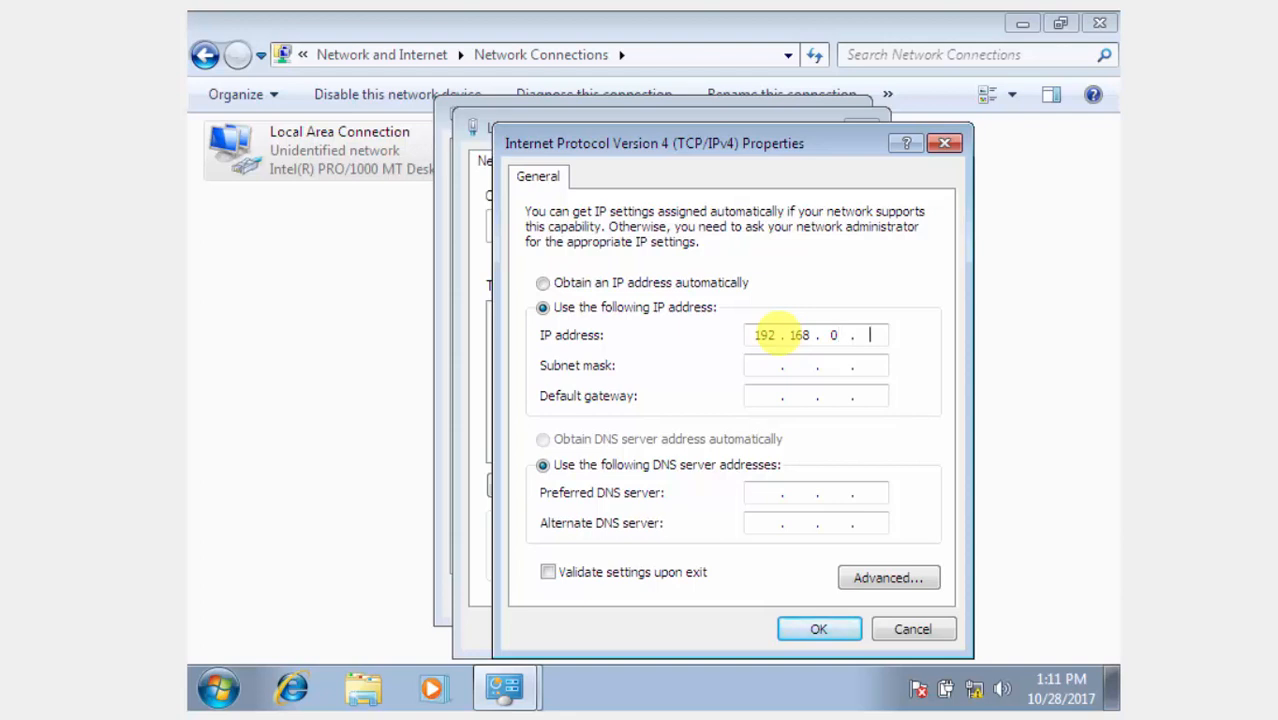
left_click(759, 372)
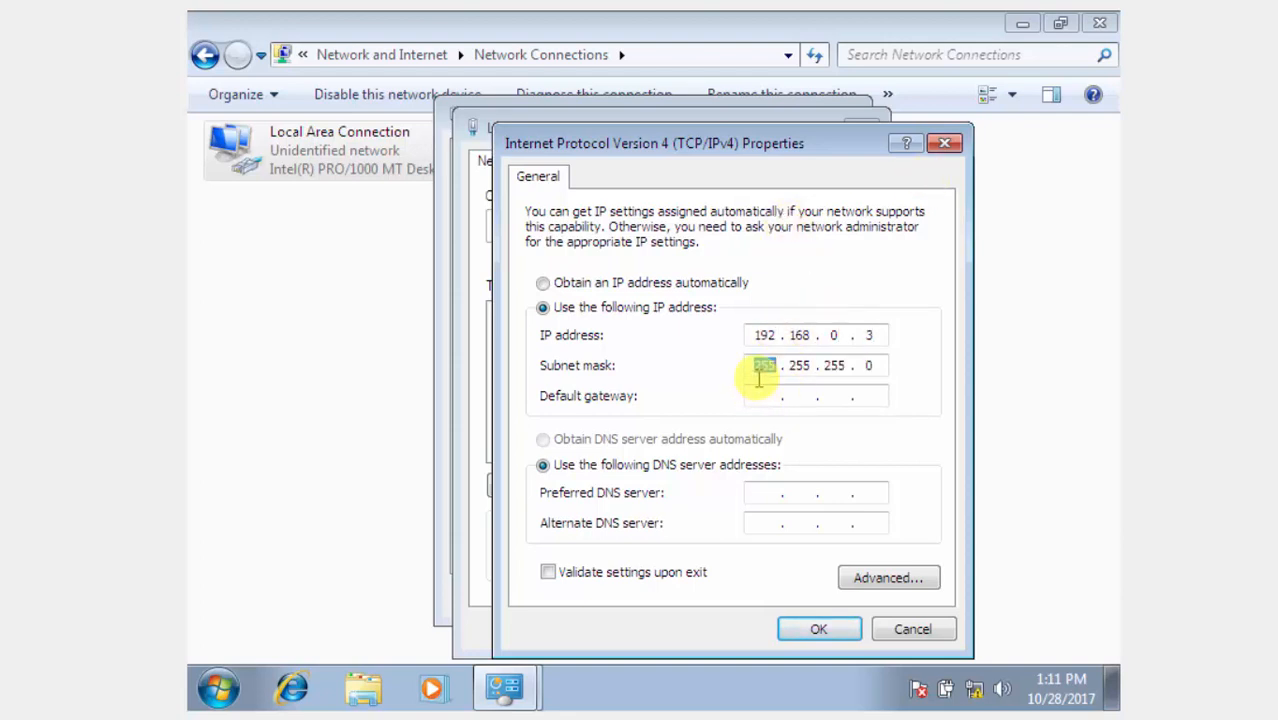
Enter gateway and DNS 198.168.0.1 and save, accepting the gateway warning.
left_click(754, 494)
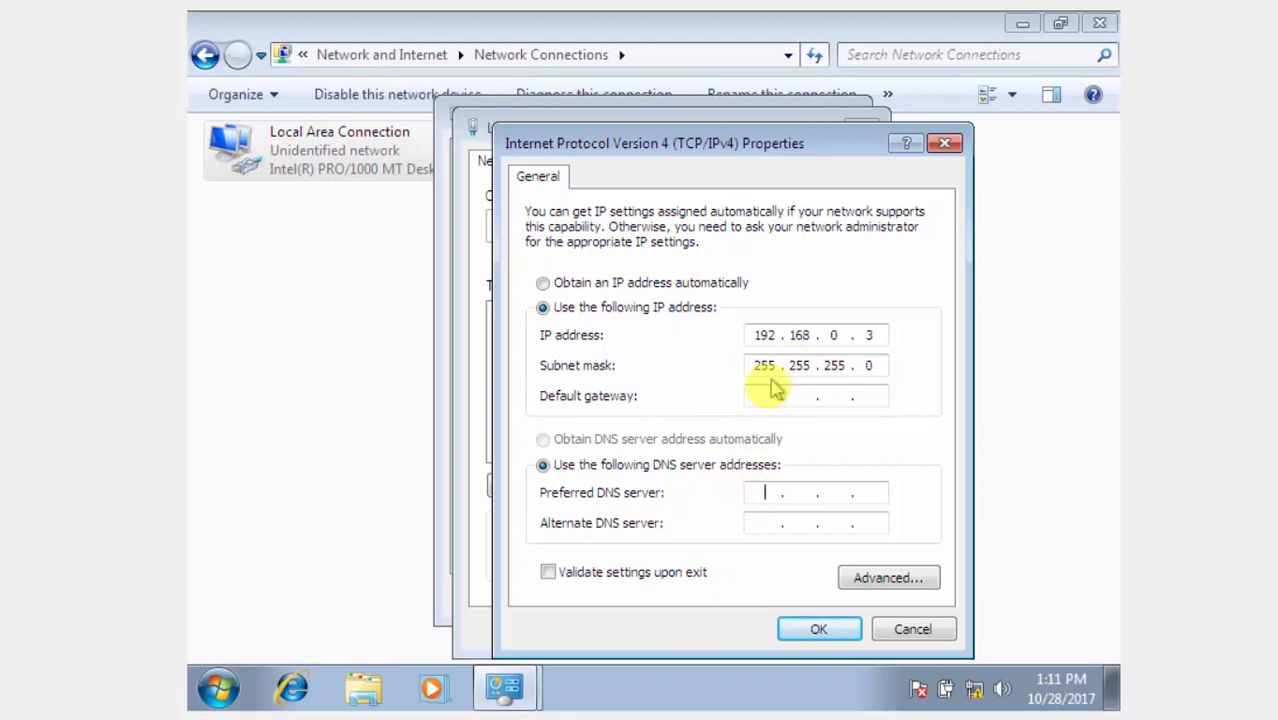
left_click(762, 395)
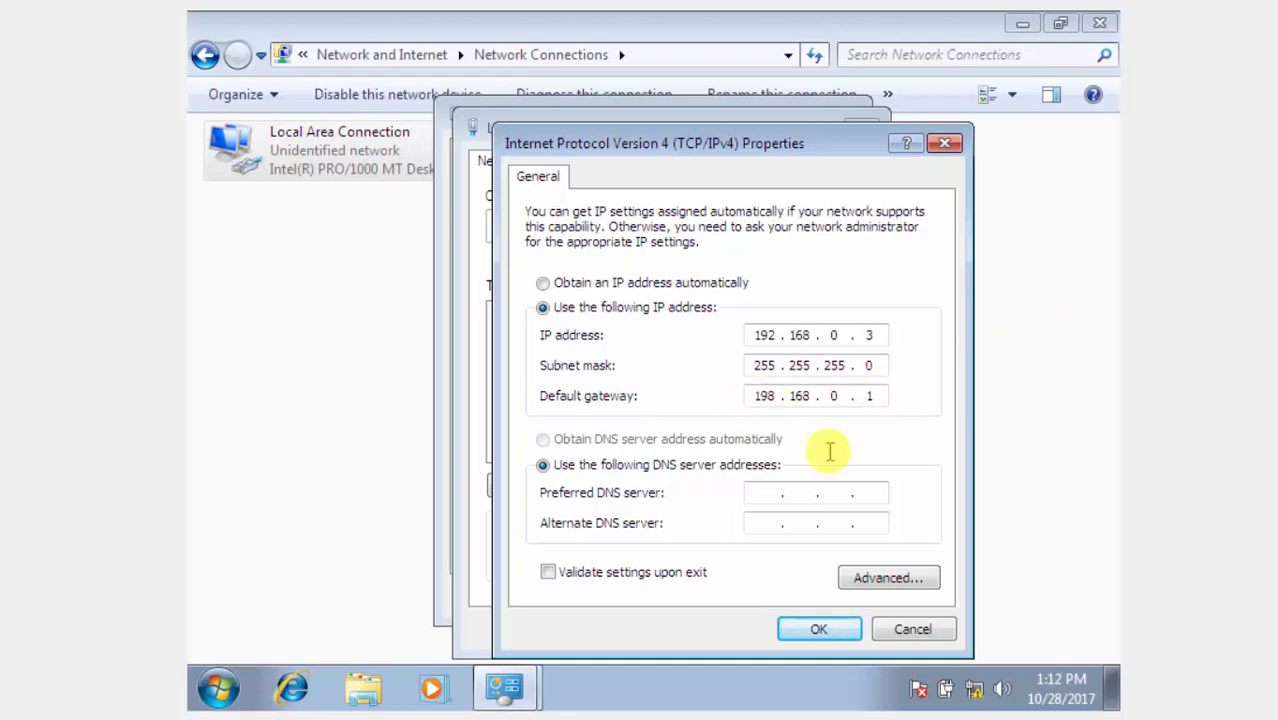
left_click(764, 491)
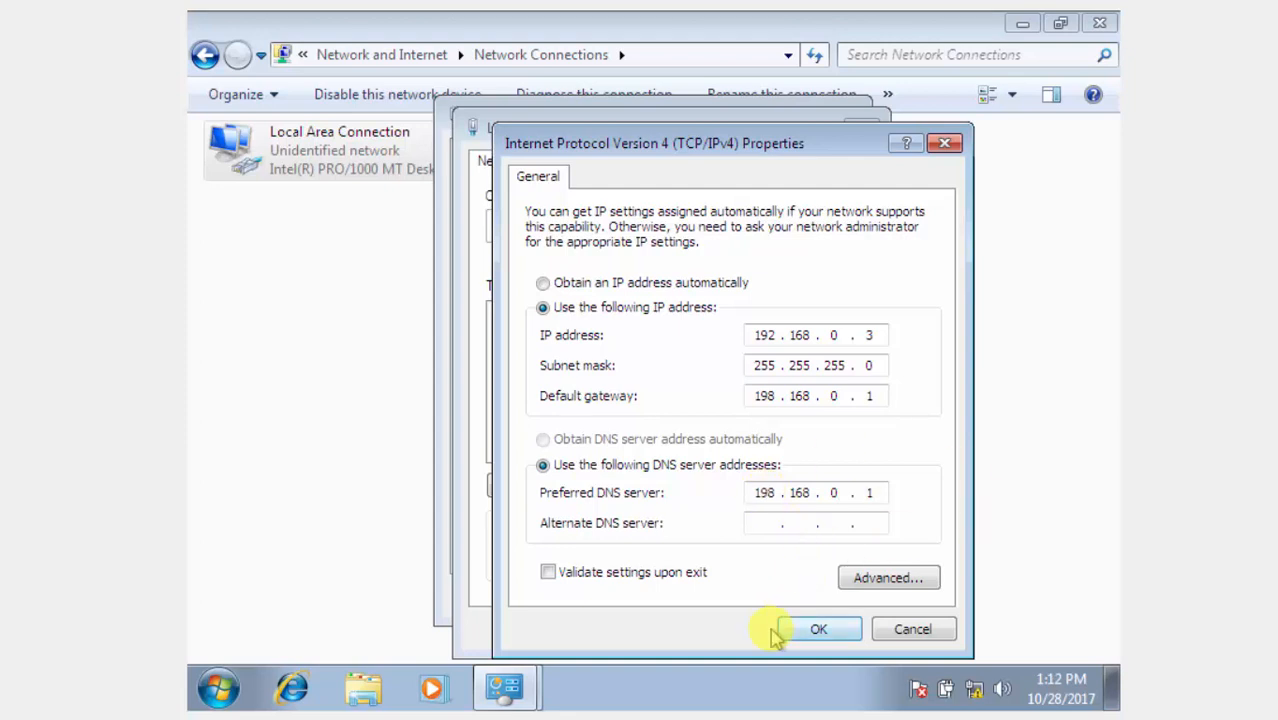
left_click(816, 629)
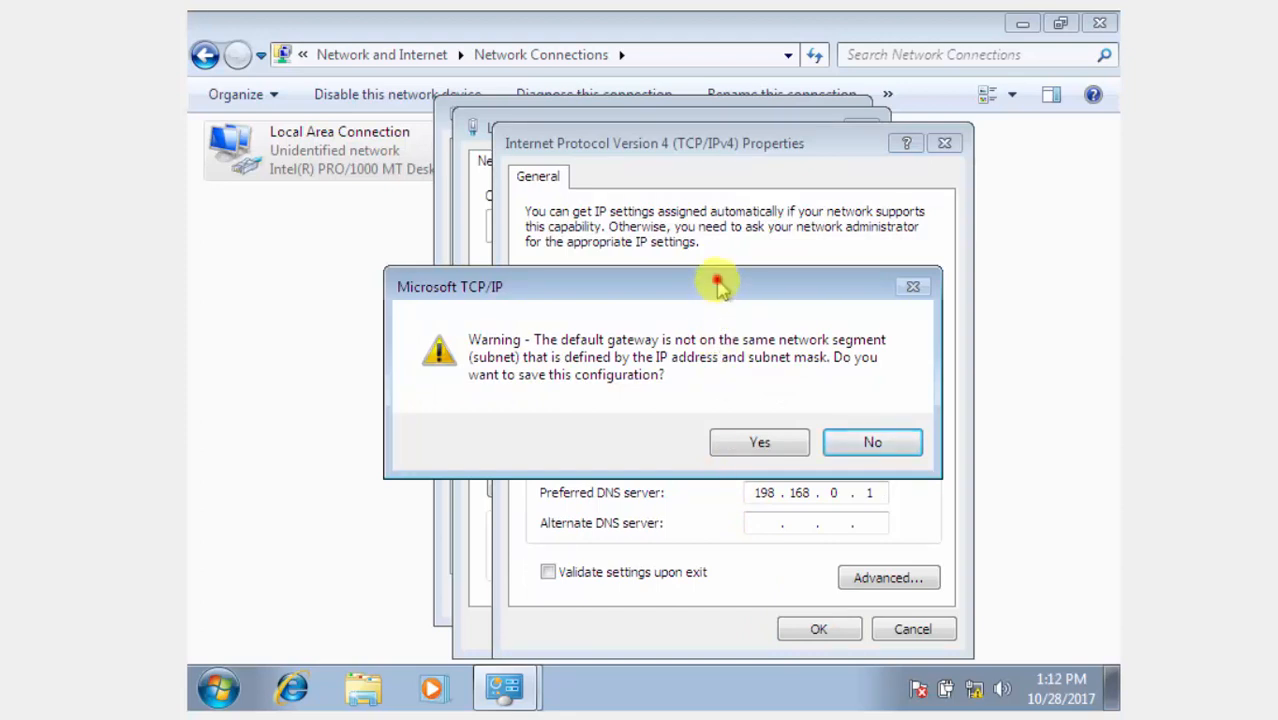
left_click_drag(718, 287, 570, 350)
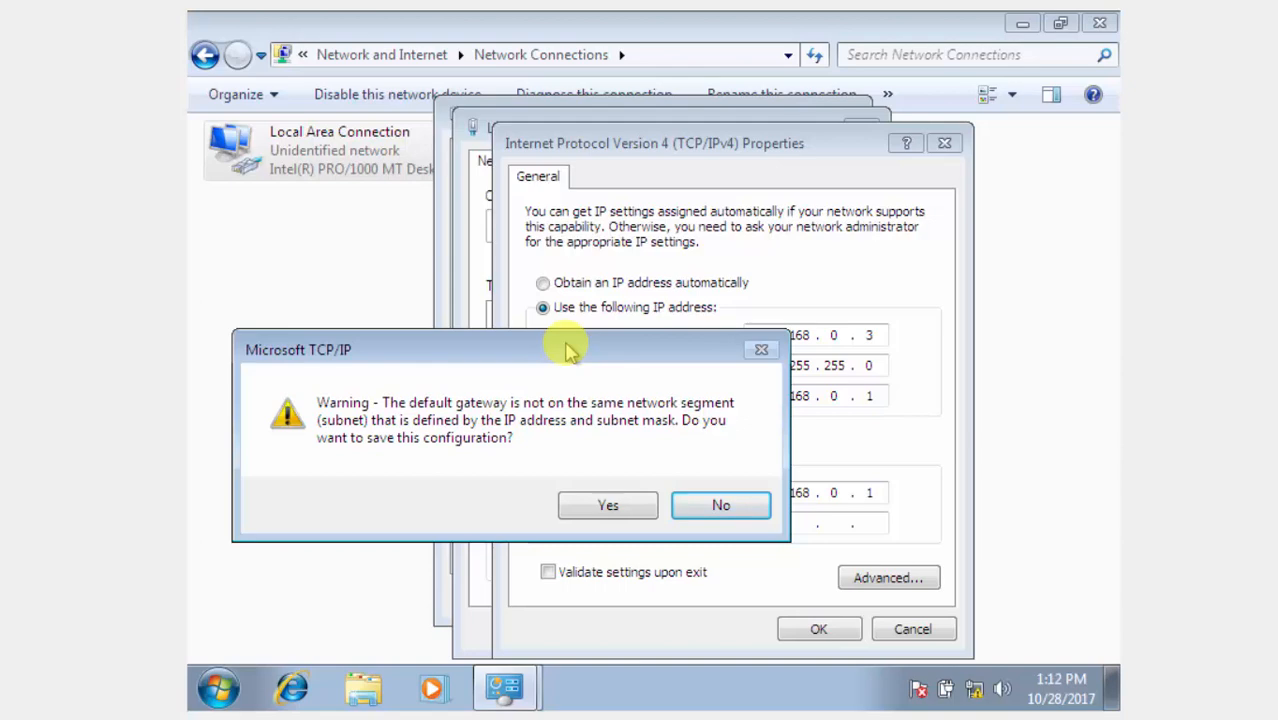
left_click(630, 505)
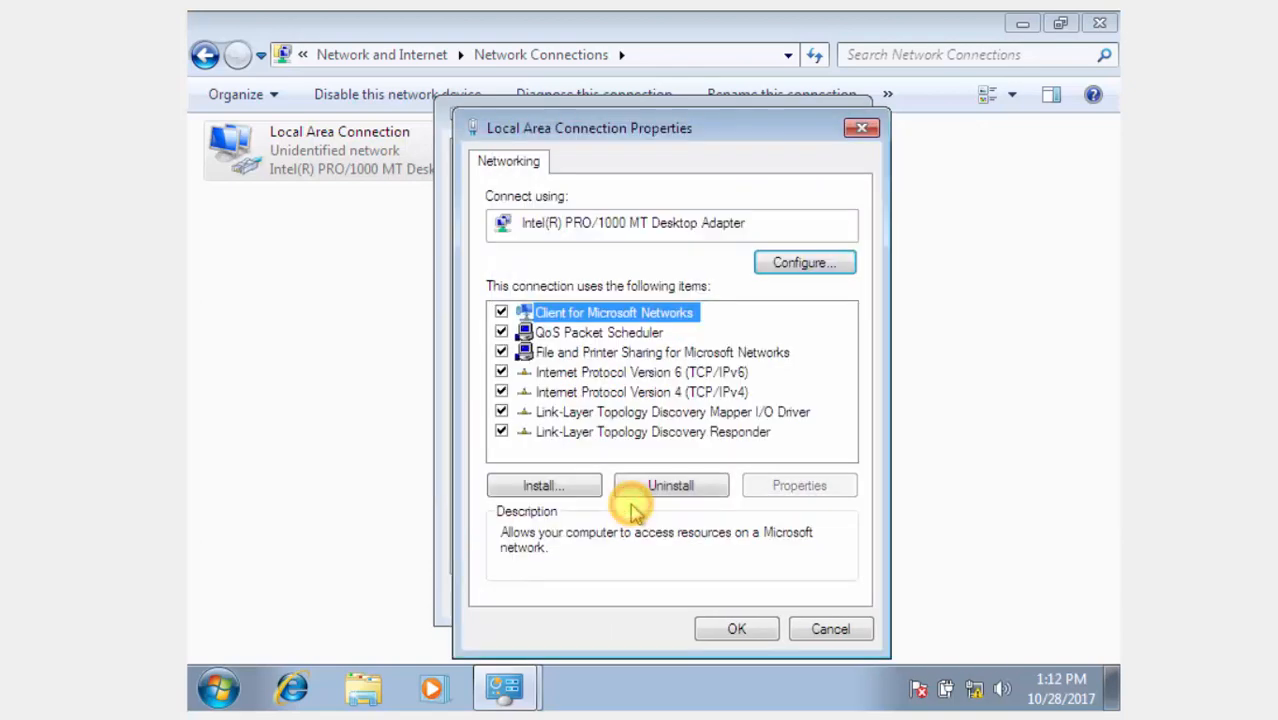
Correct the default gateway and preferred DNS server from 198.168.0.1 to 192.168.0.1.
double_click(690, 392)
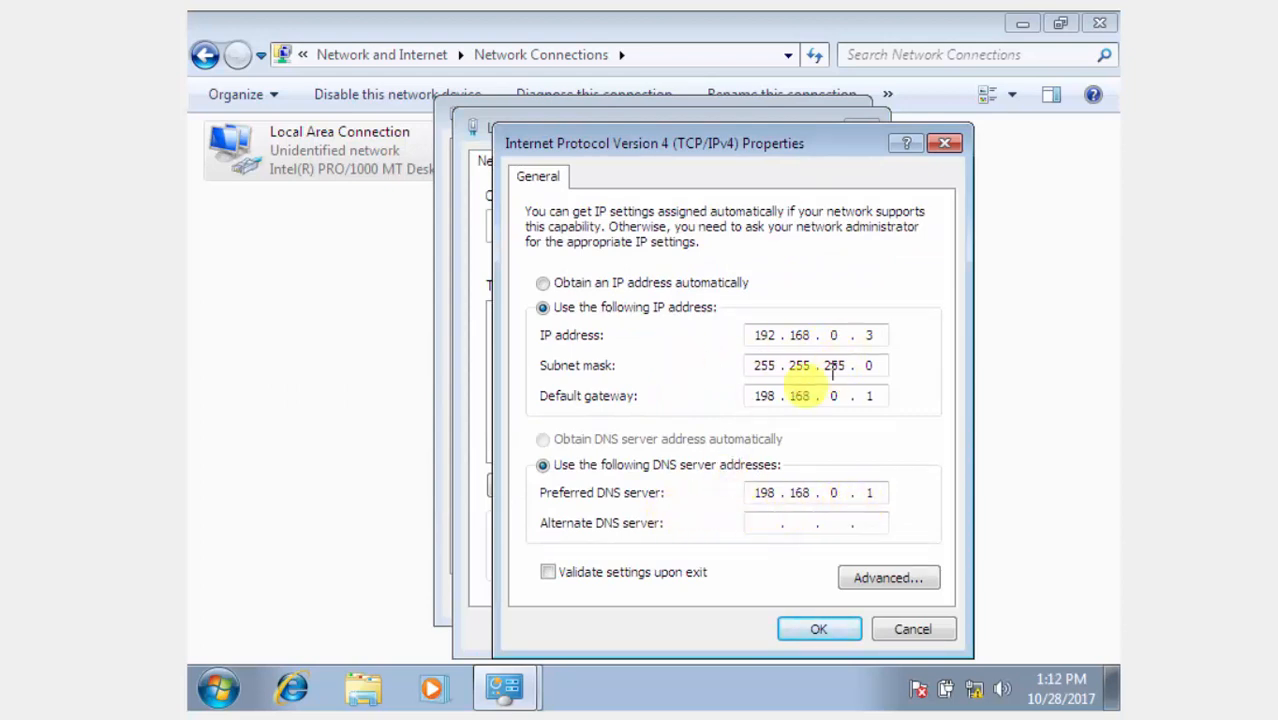
left_click(773, 398)
key("BackSpace")
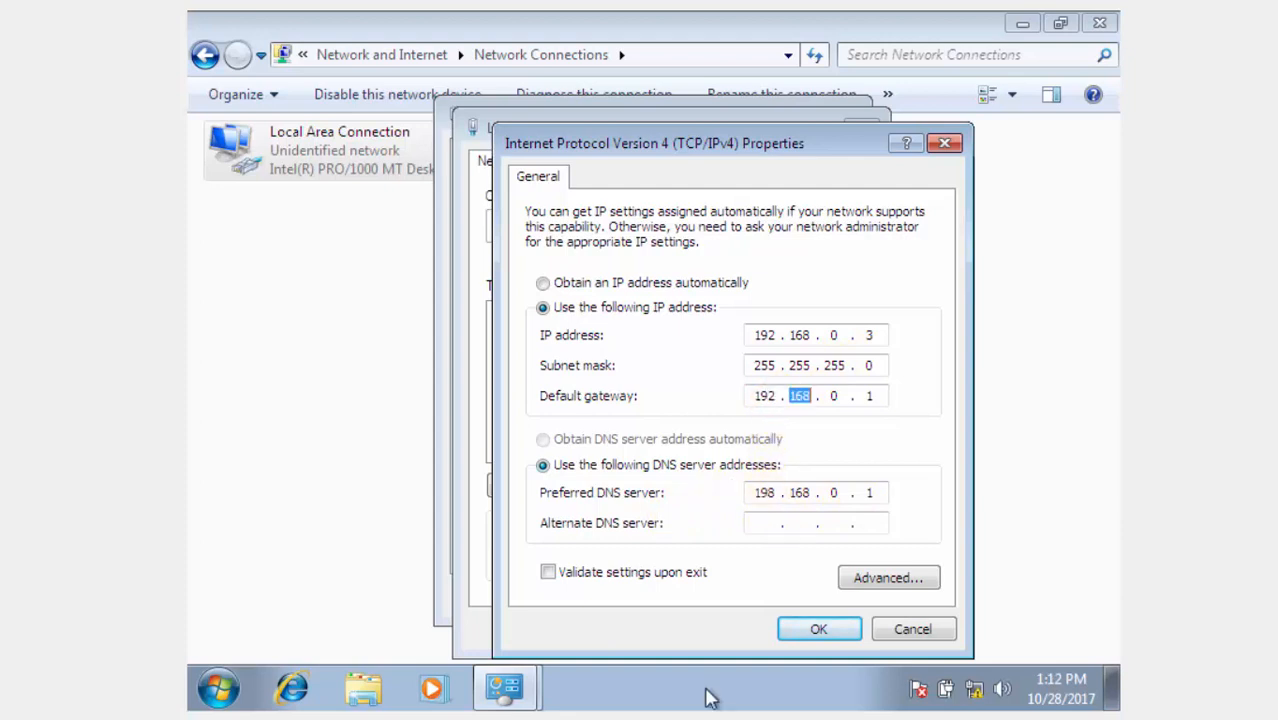
double_click(766, 493)
type("19")
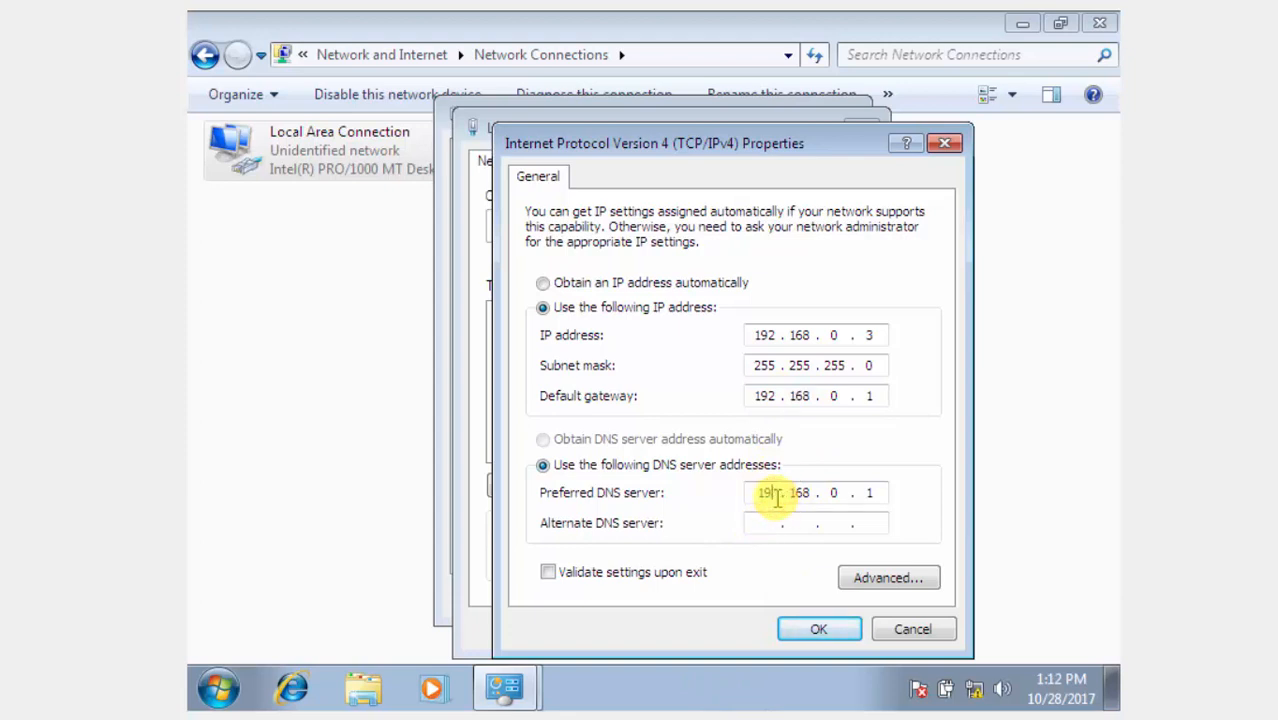
type("2")
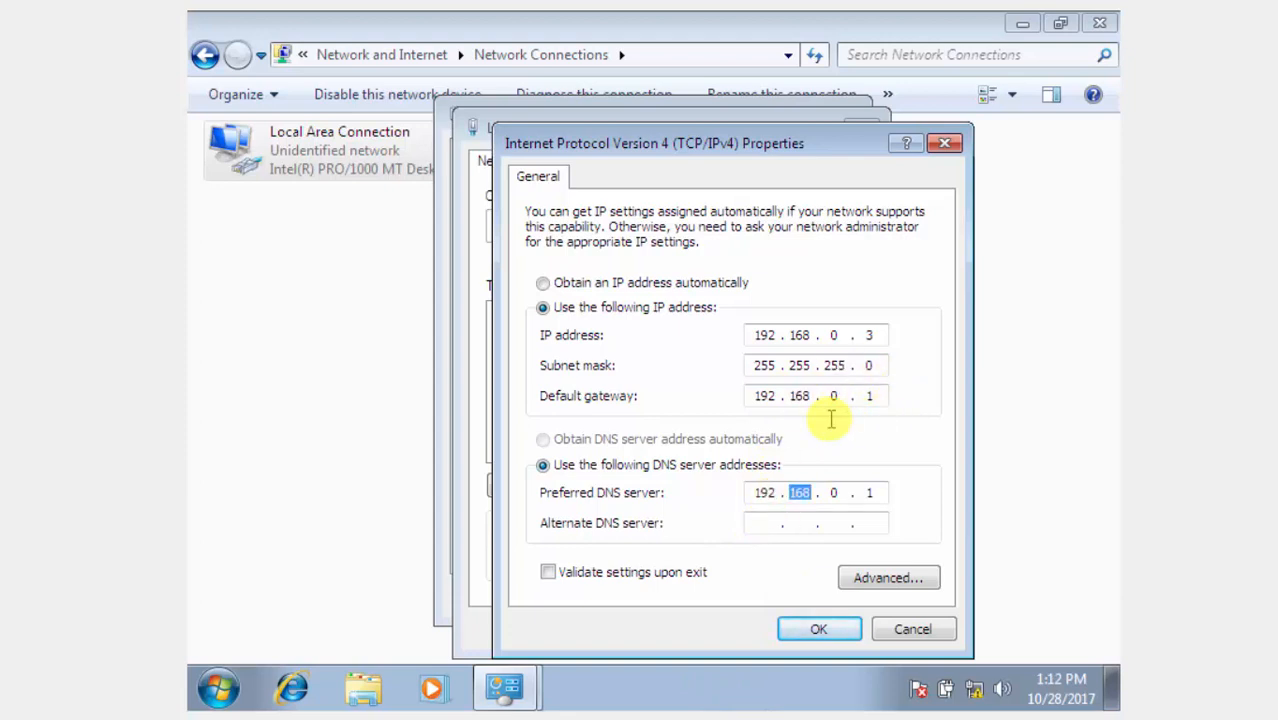
left_click(818, 630)
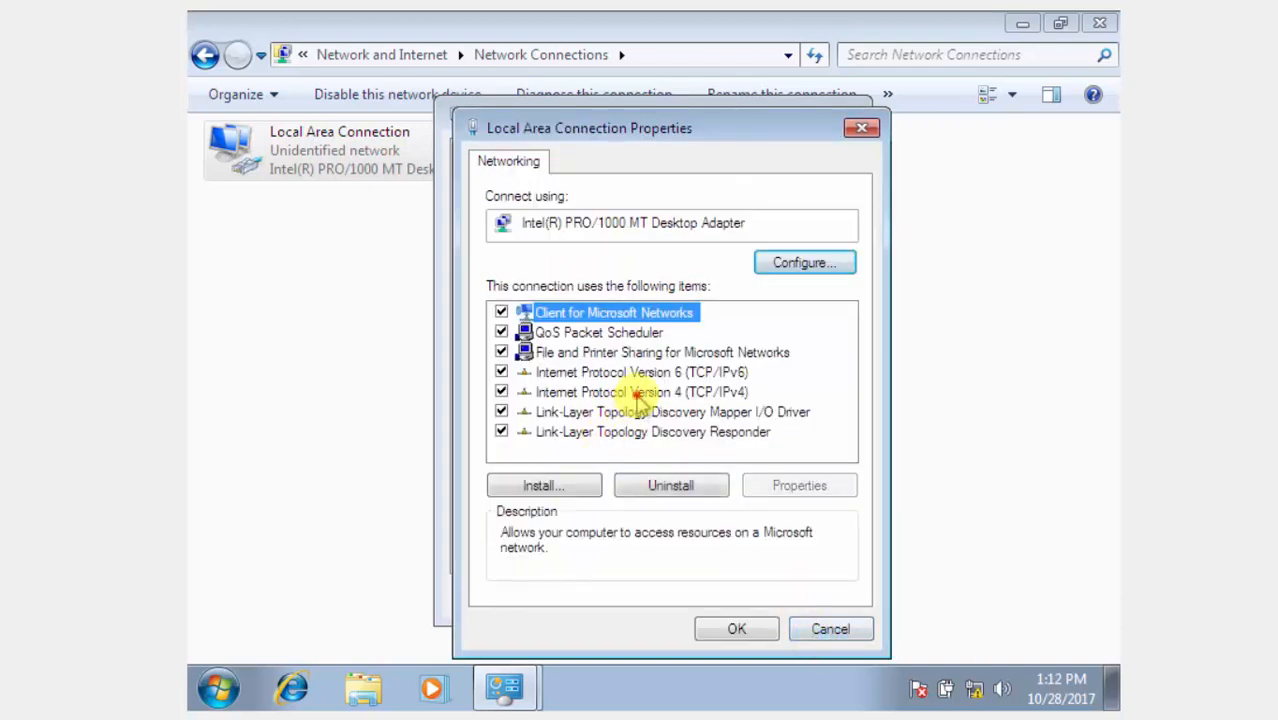
Recheck the IPv4 addresses and save the connection properties.
double_click(636, 393)
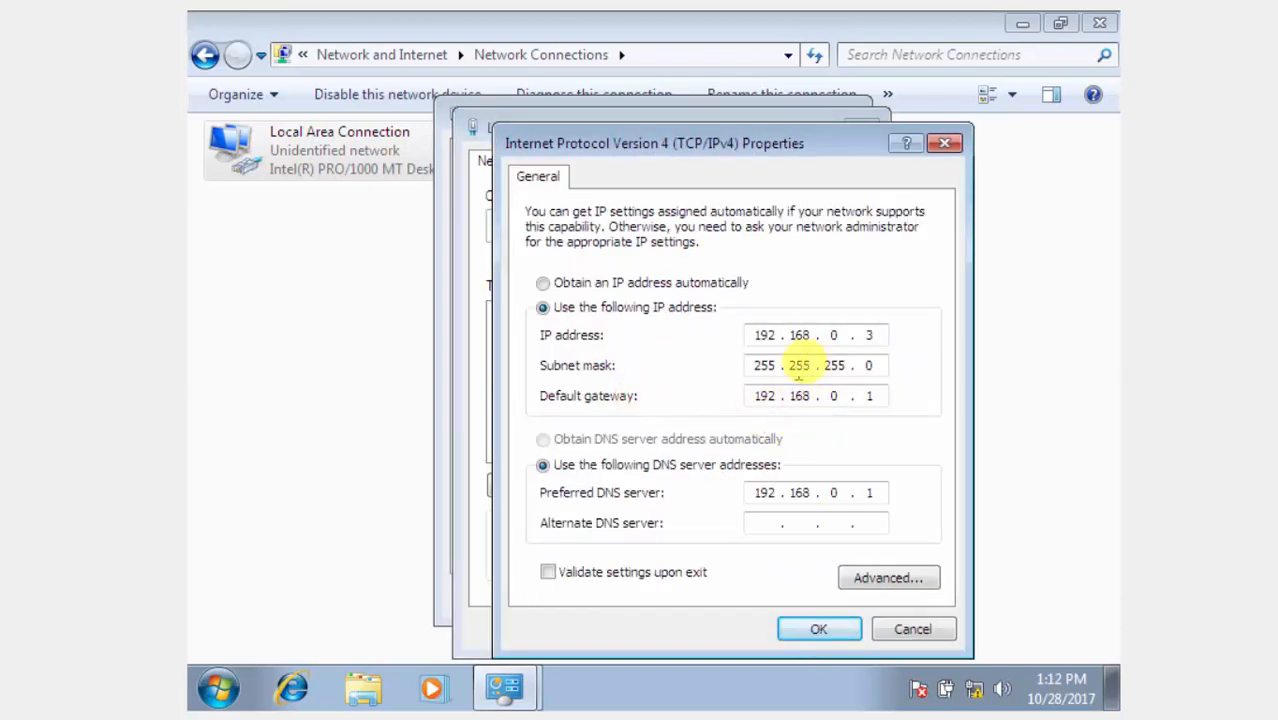
left_click(810, 627)
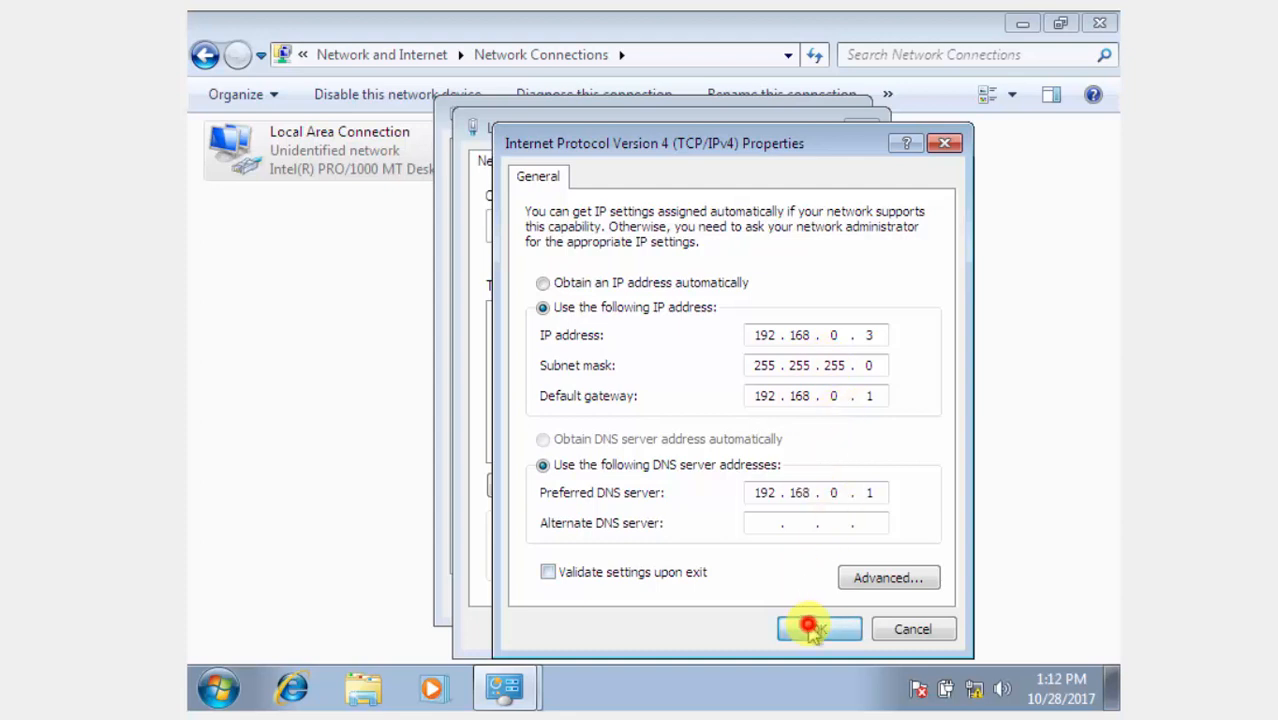
left_click(765, 626)
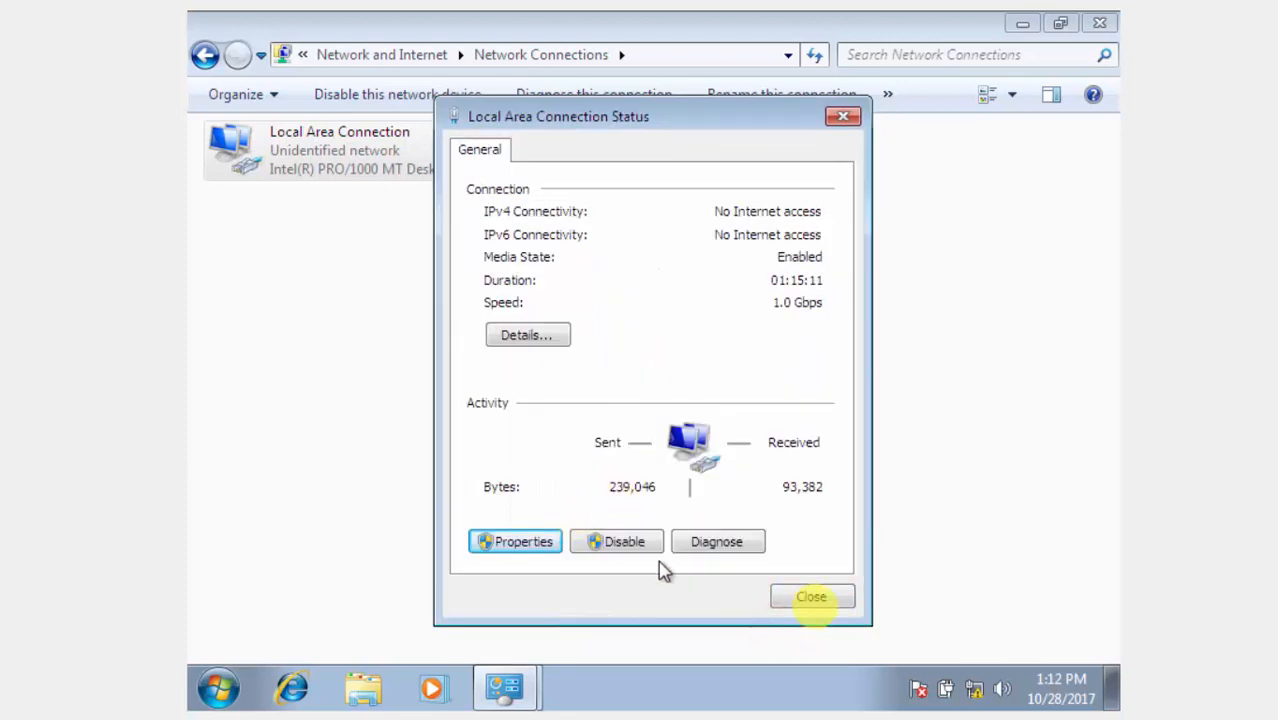
Set Network 2 to the Home network location and bring up Advanced sharing settings.
left_click(814, 595)
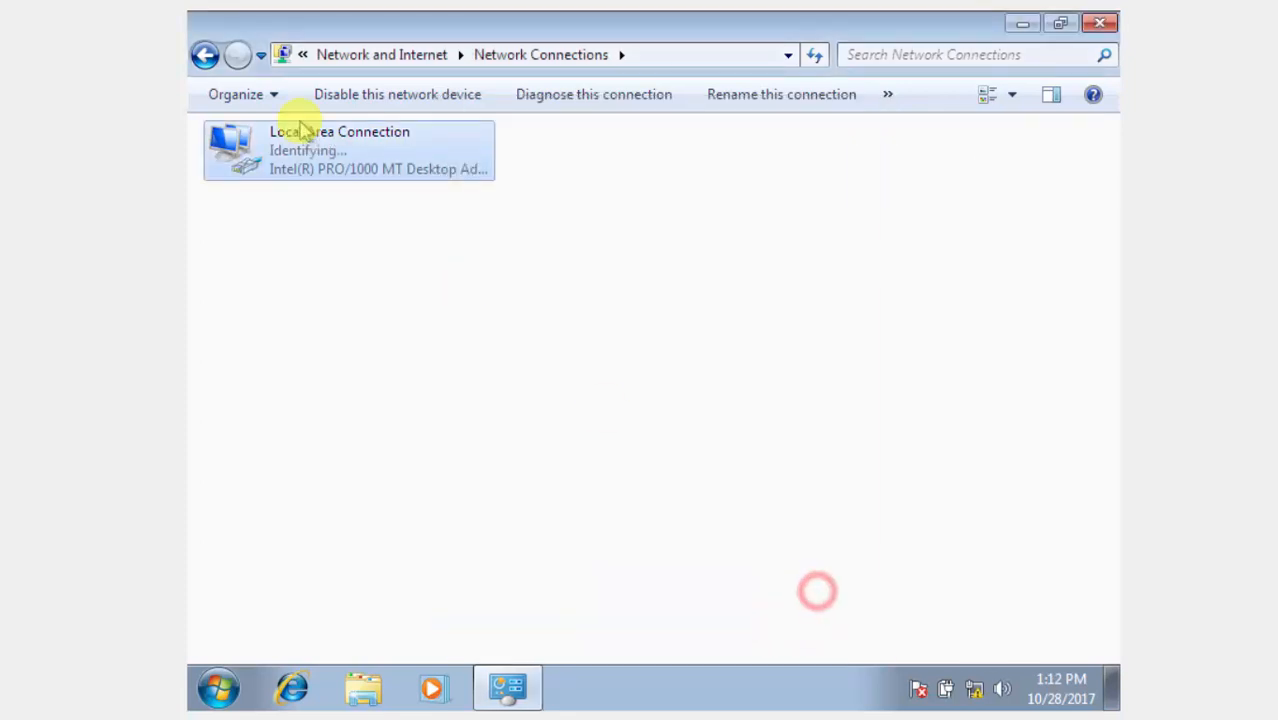
left_click(204, 50)
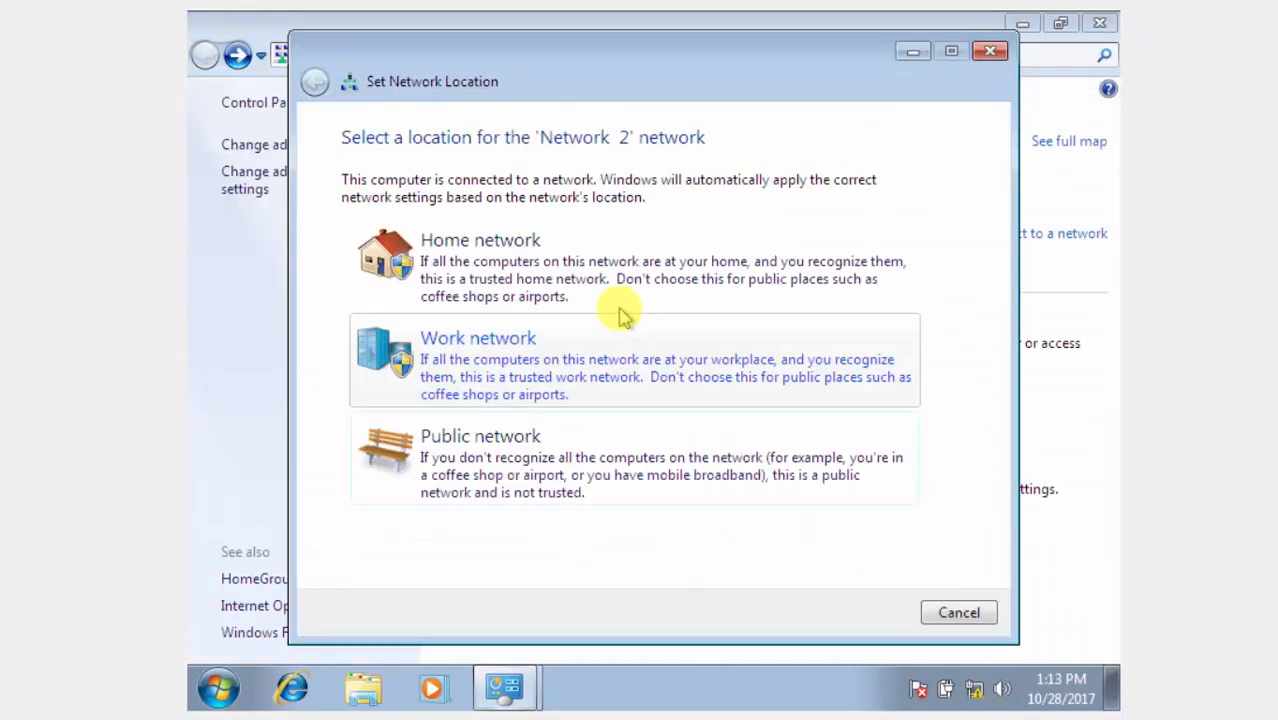
left_click(628, 230)
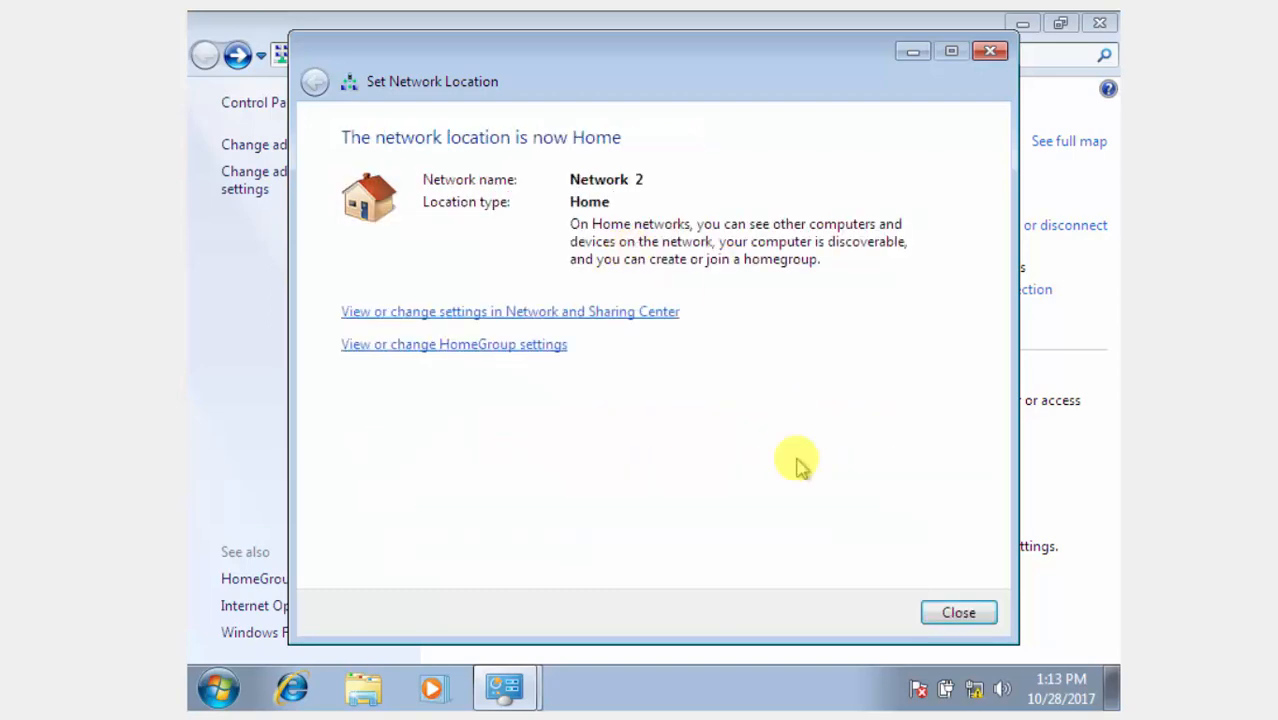
left_click(941, 622)
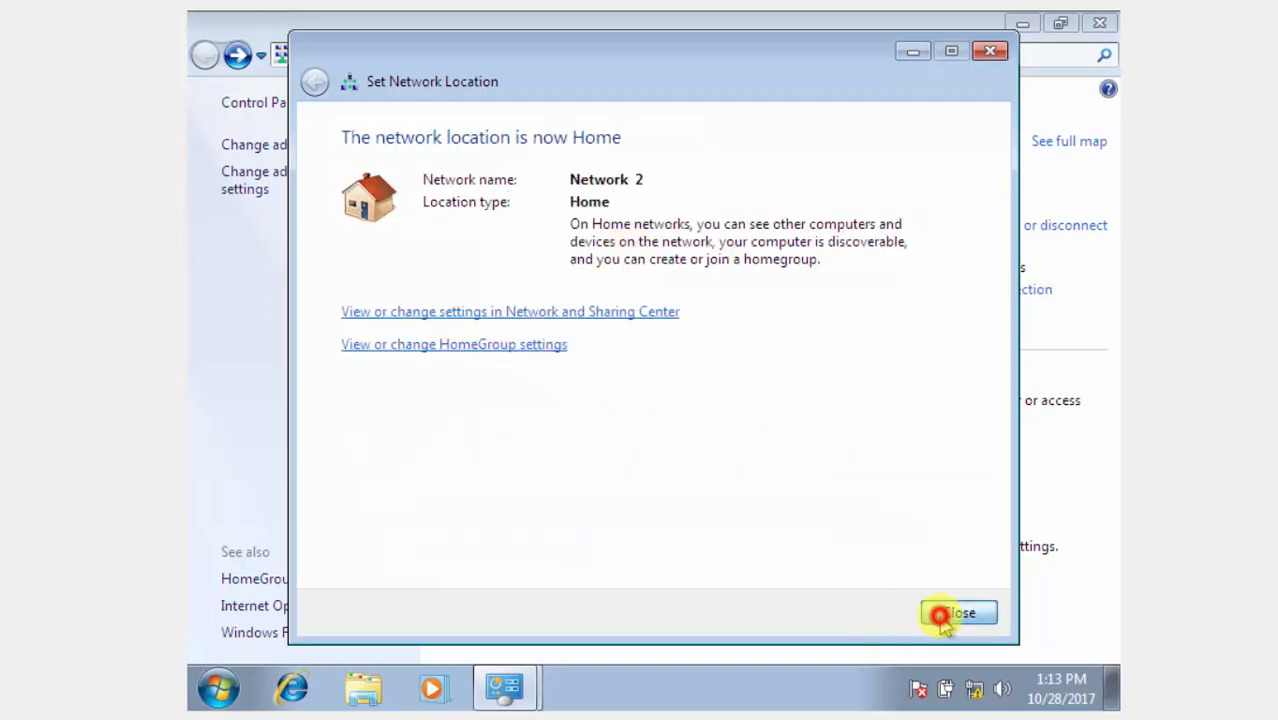
left_click(355, 174)
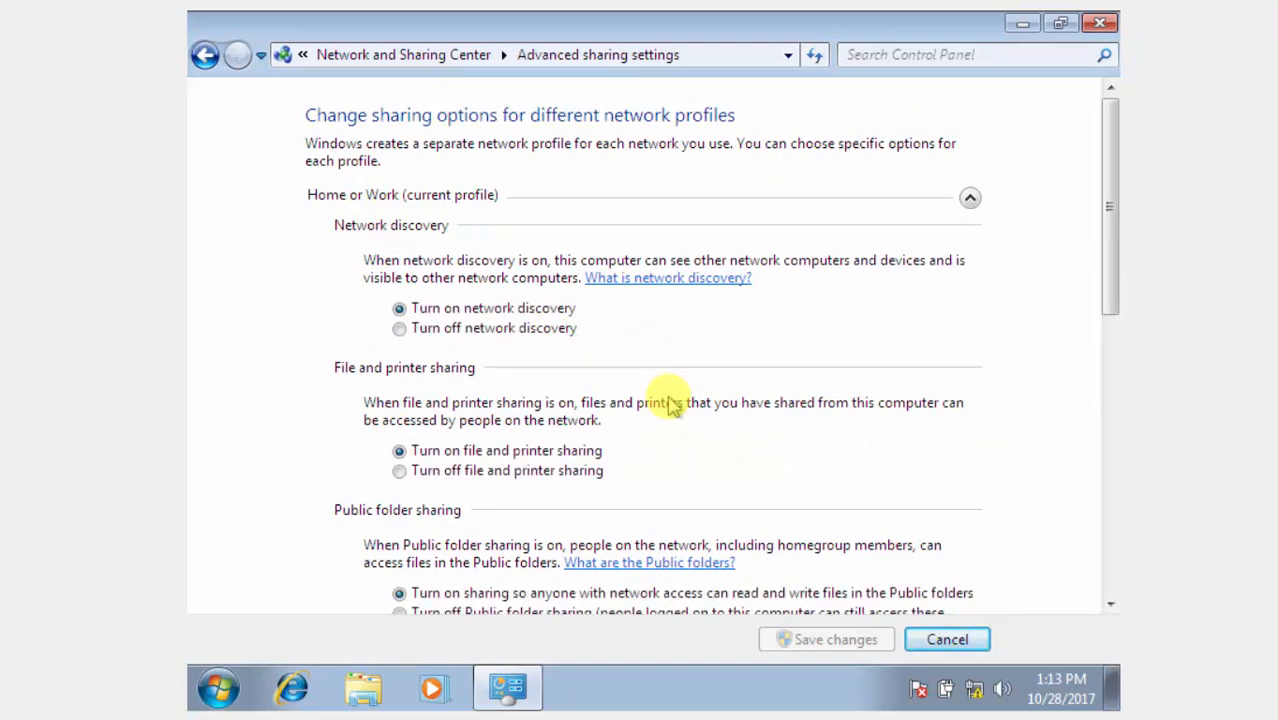
Turn off password protected sharing for both Home/Work and Public profiles, then save the changes.
left_click_drag(1110, 207, 1110, 405)
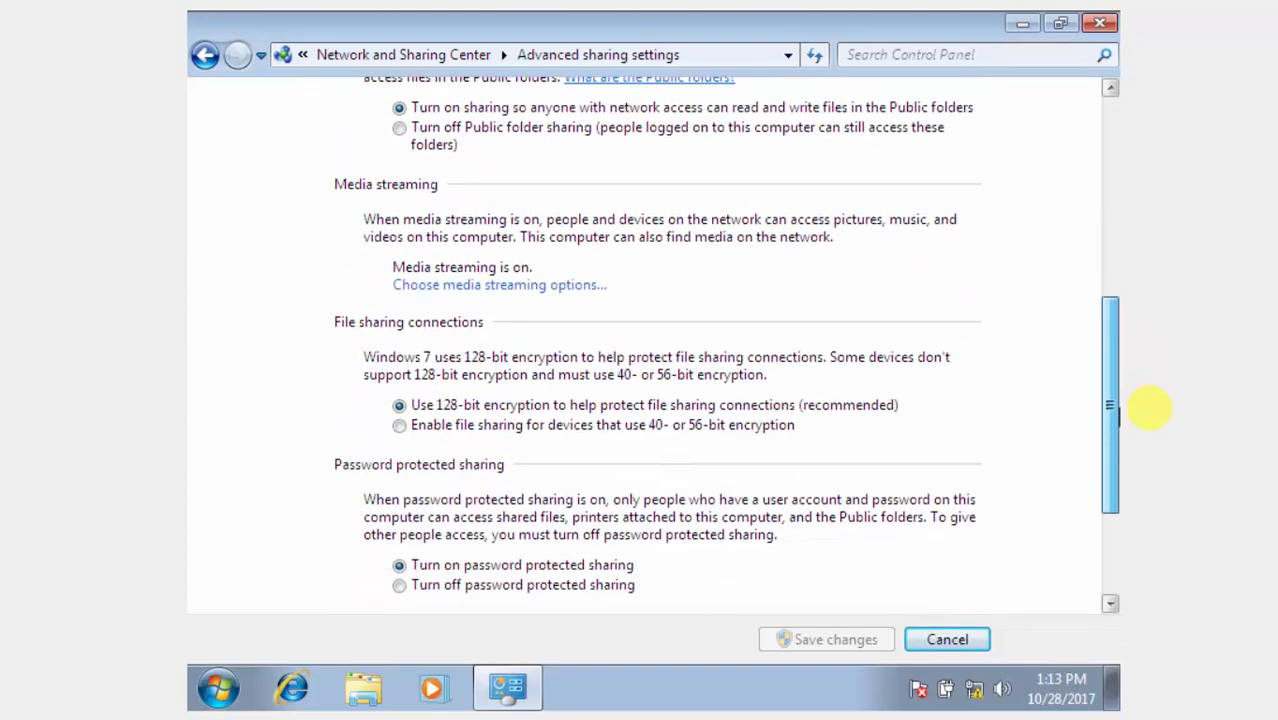
left_click(595, 588)
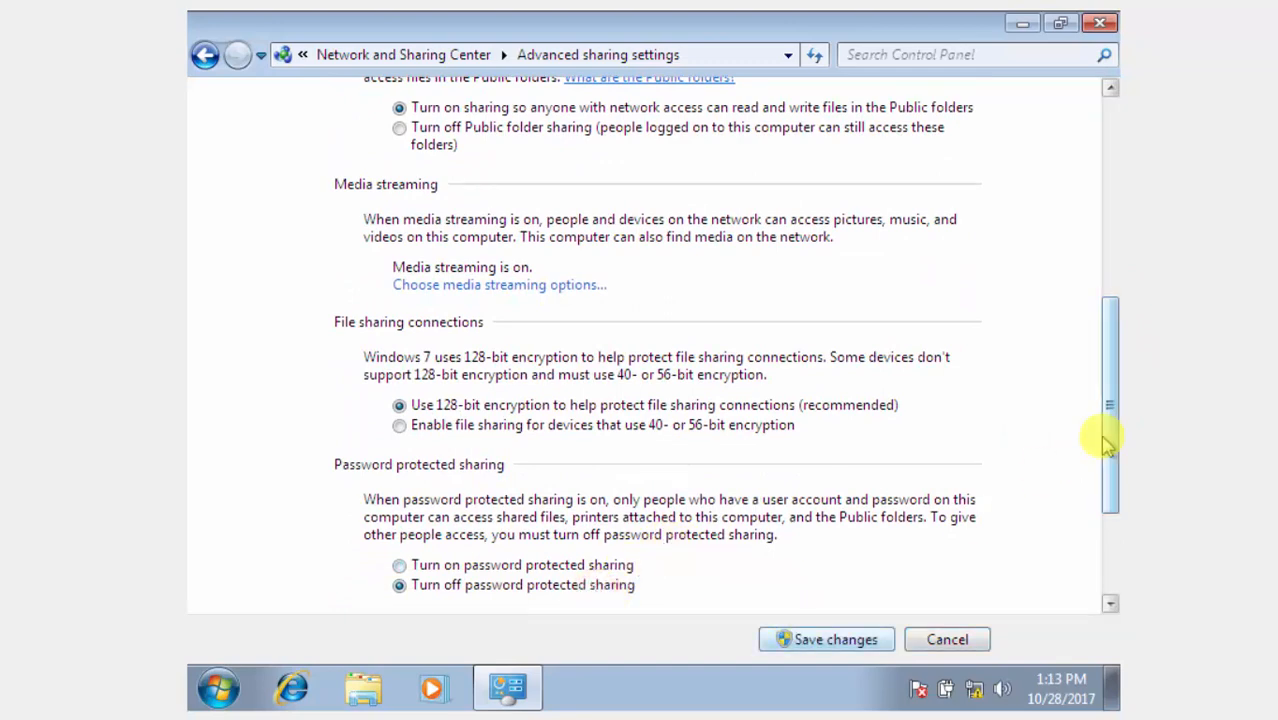
left_click_drag(1102, 438, 1116, 560)
left_click(970, 590)
left_click_drag(1113, 362, 1120, 455)
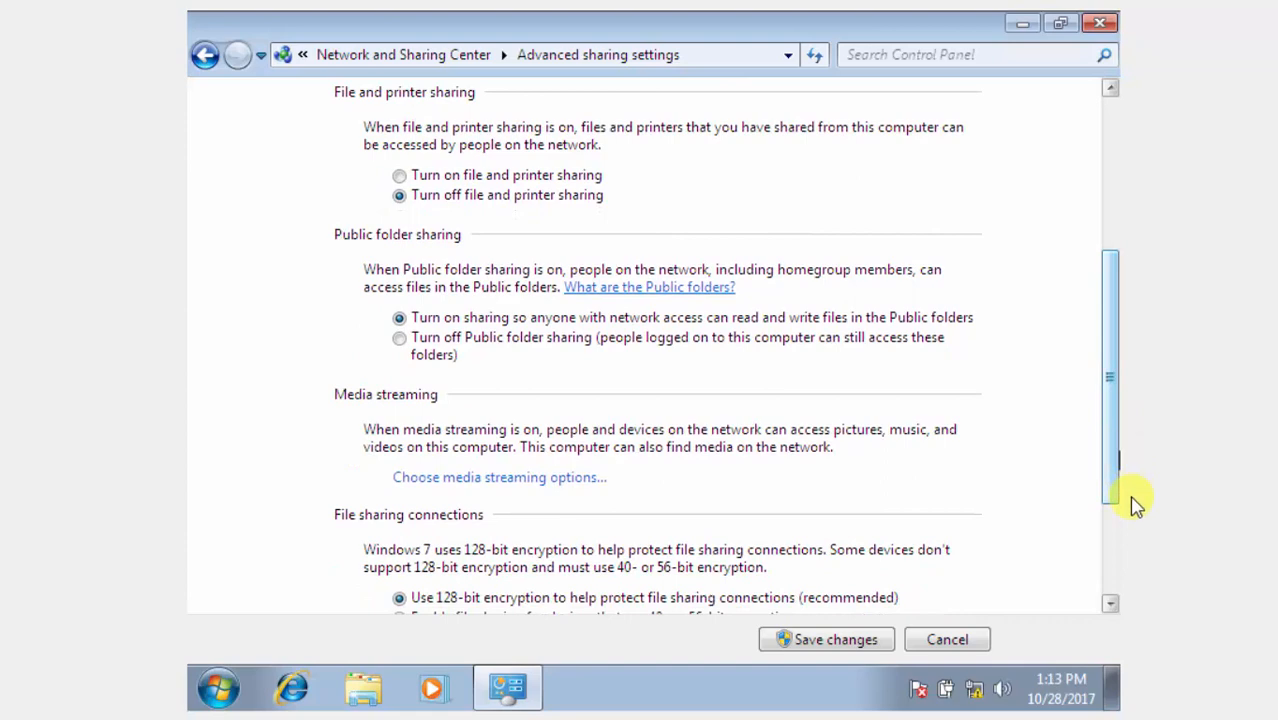
left_click_drag(1115, 477, 1116, 580)
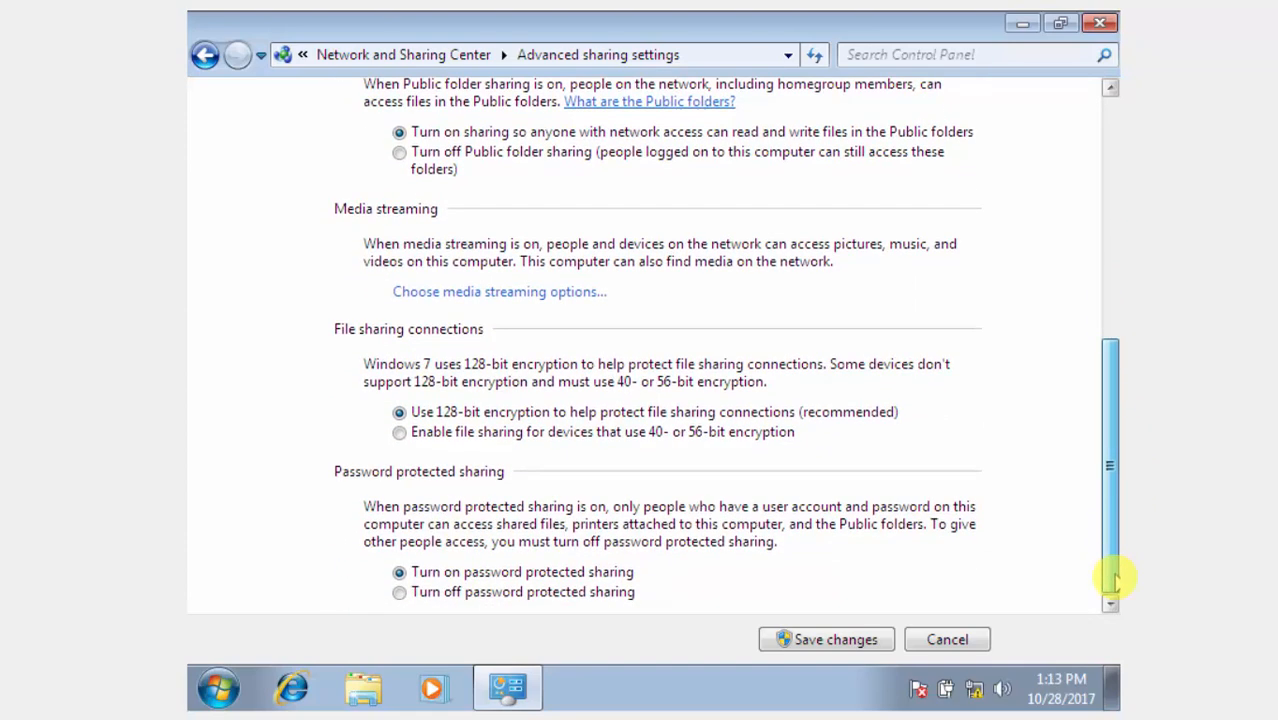
left_click(597, 593)
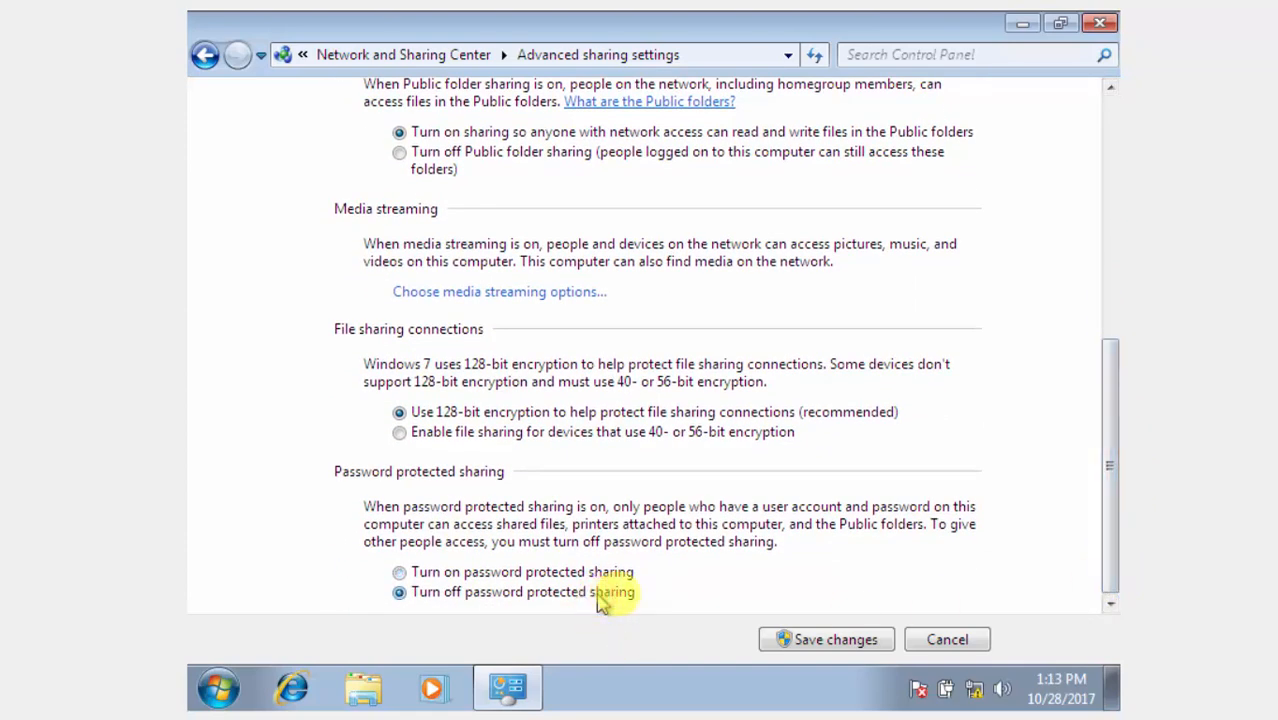
left_click(810, 645)
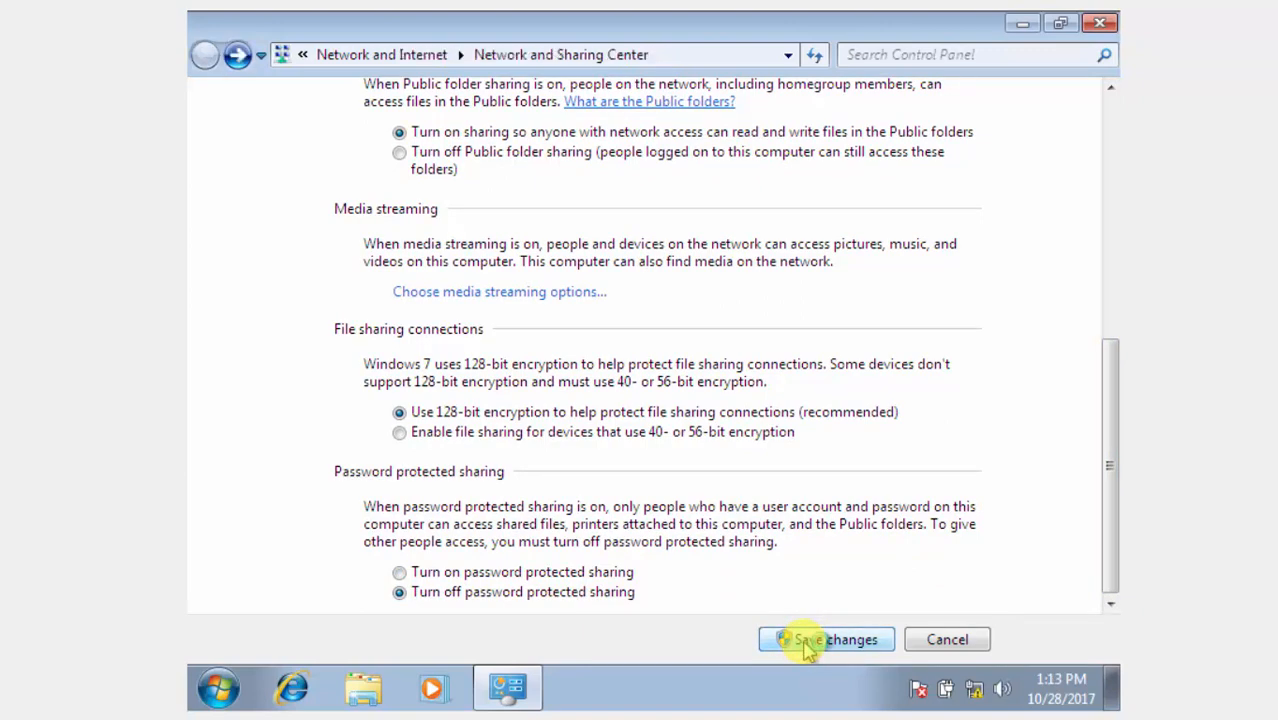
On Windows 7, refresh the Network view to confirm SERVER2008 and WINVISTA appear, then close it.
left_click(1095, 26)
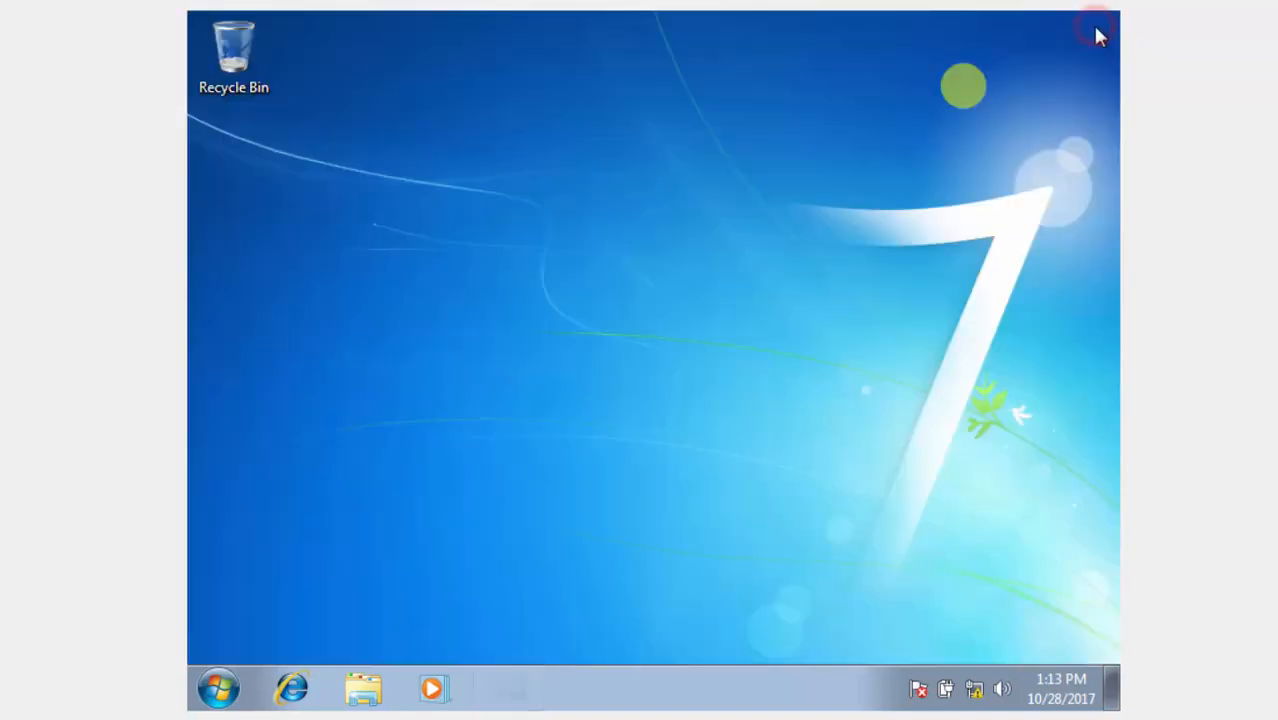
left_click(195, 692)
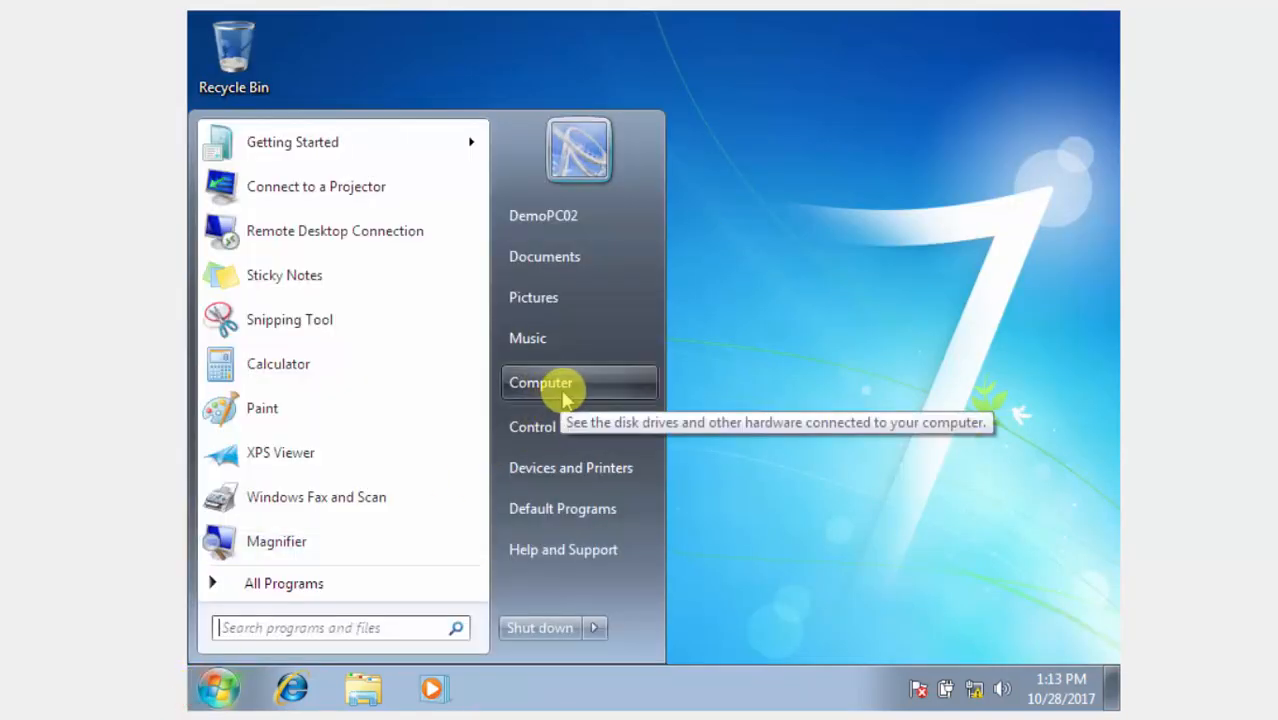
left_click(565, 385)
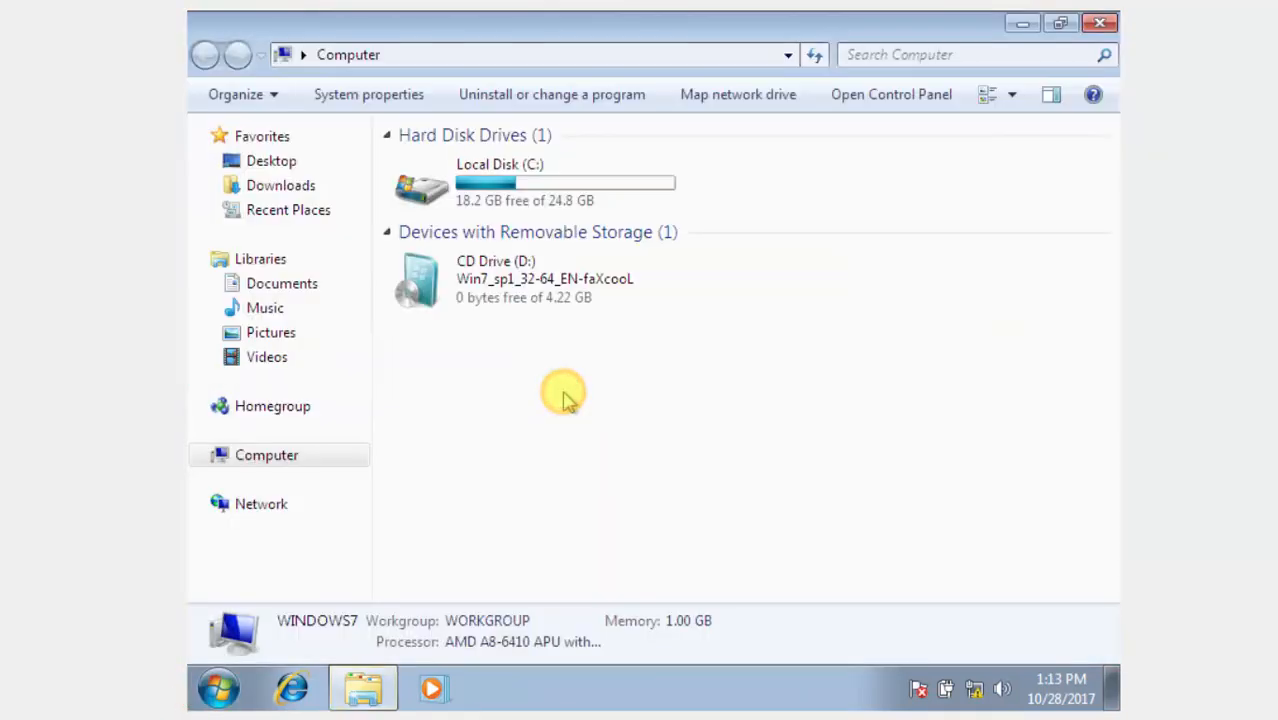
left_click(309, 503)
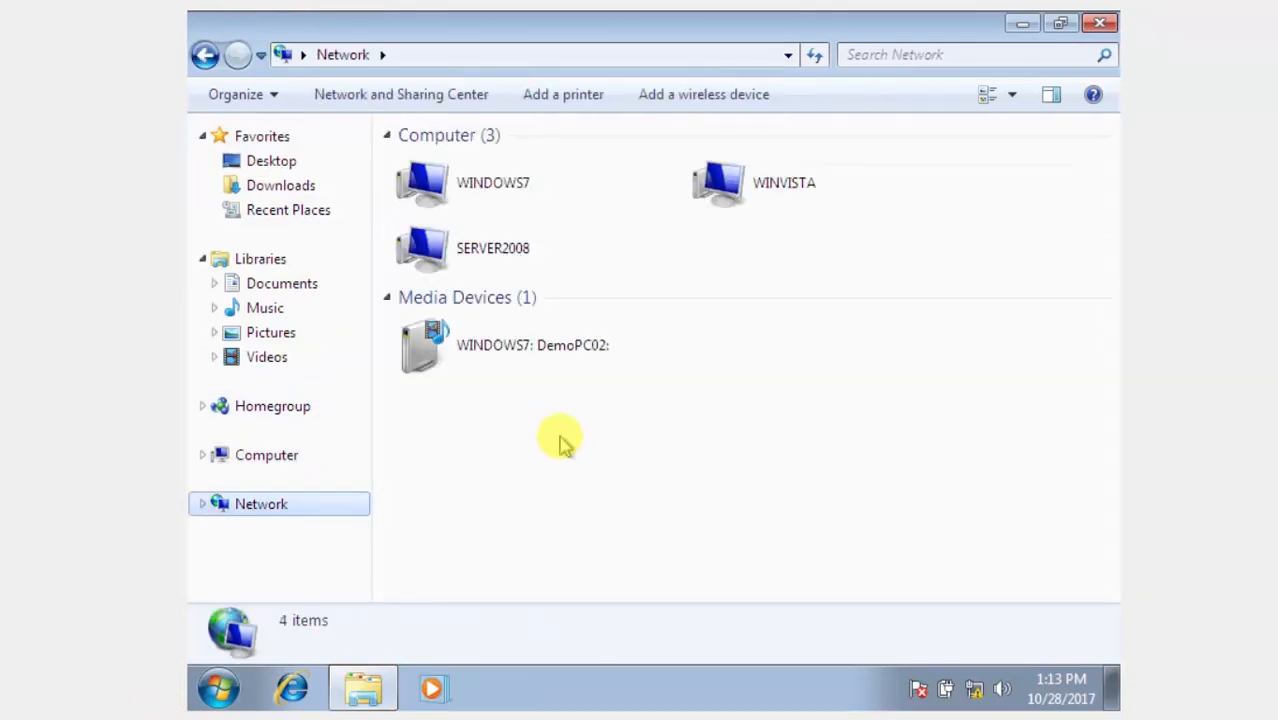
right_click(562, 443)
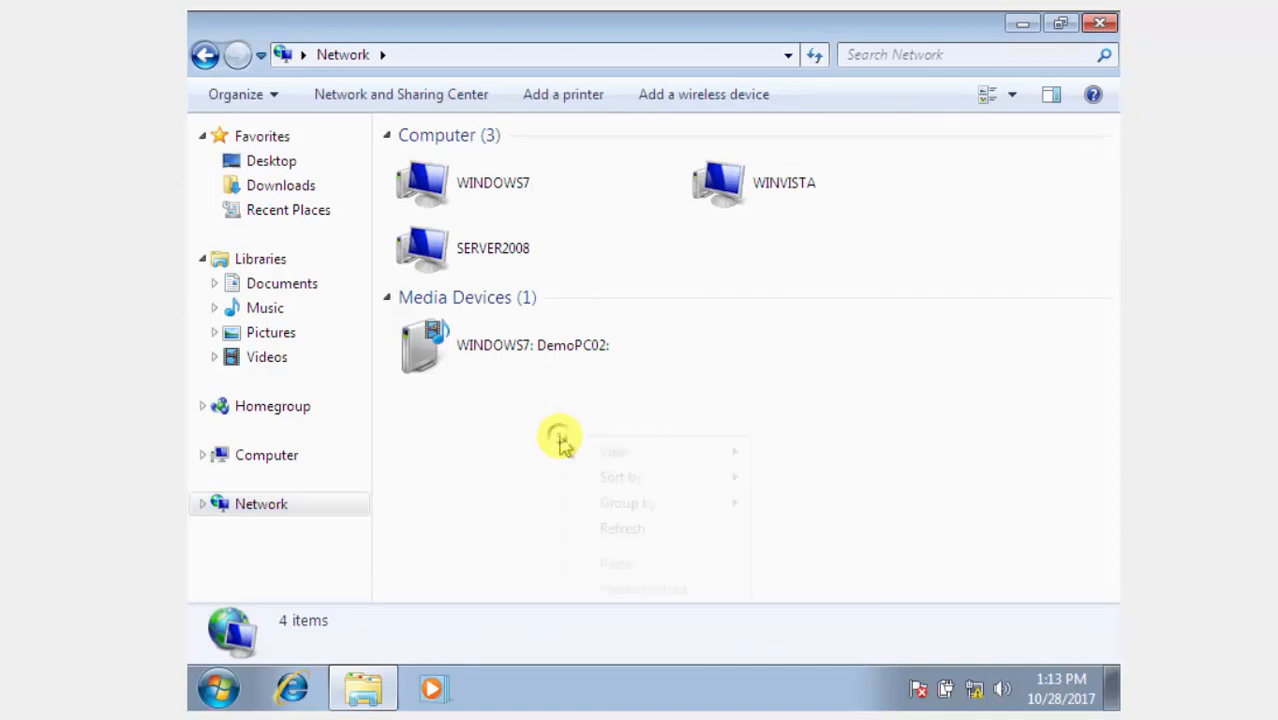
left_click(600, 520)
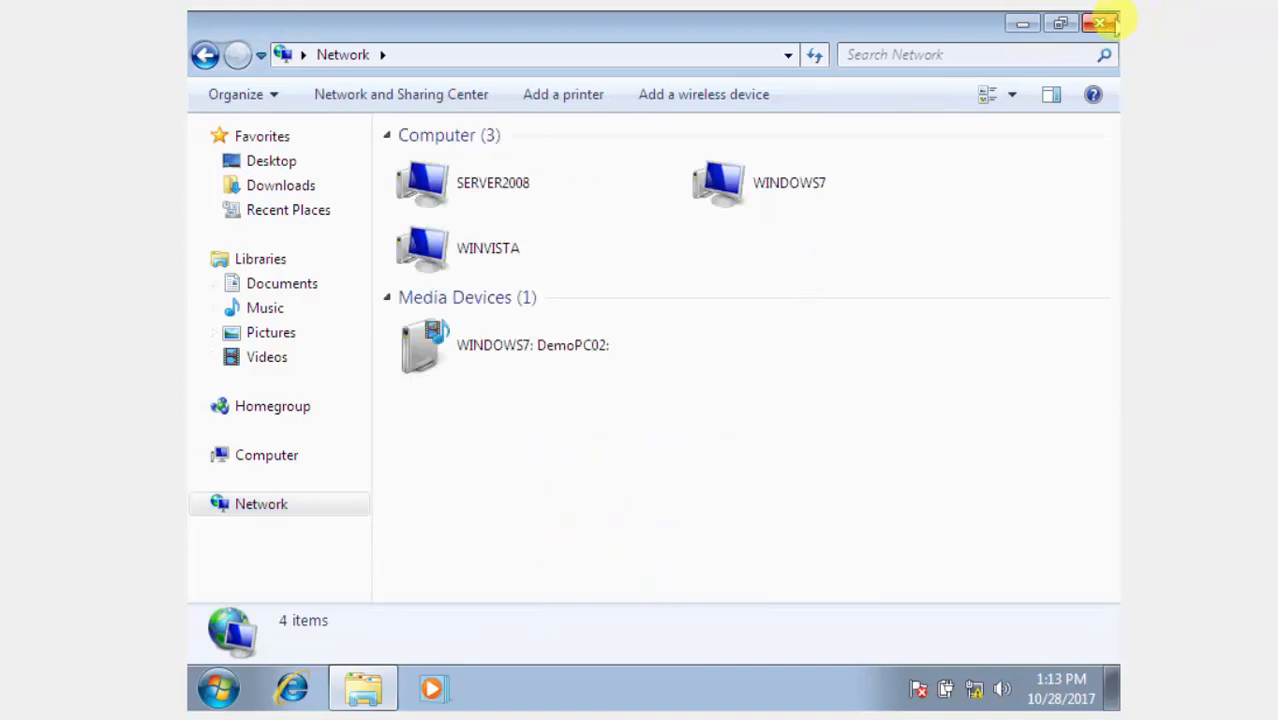
left_click(1113, 20)
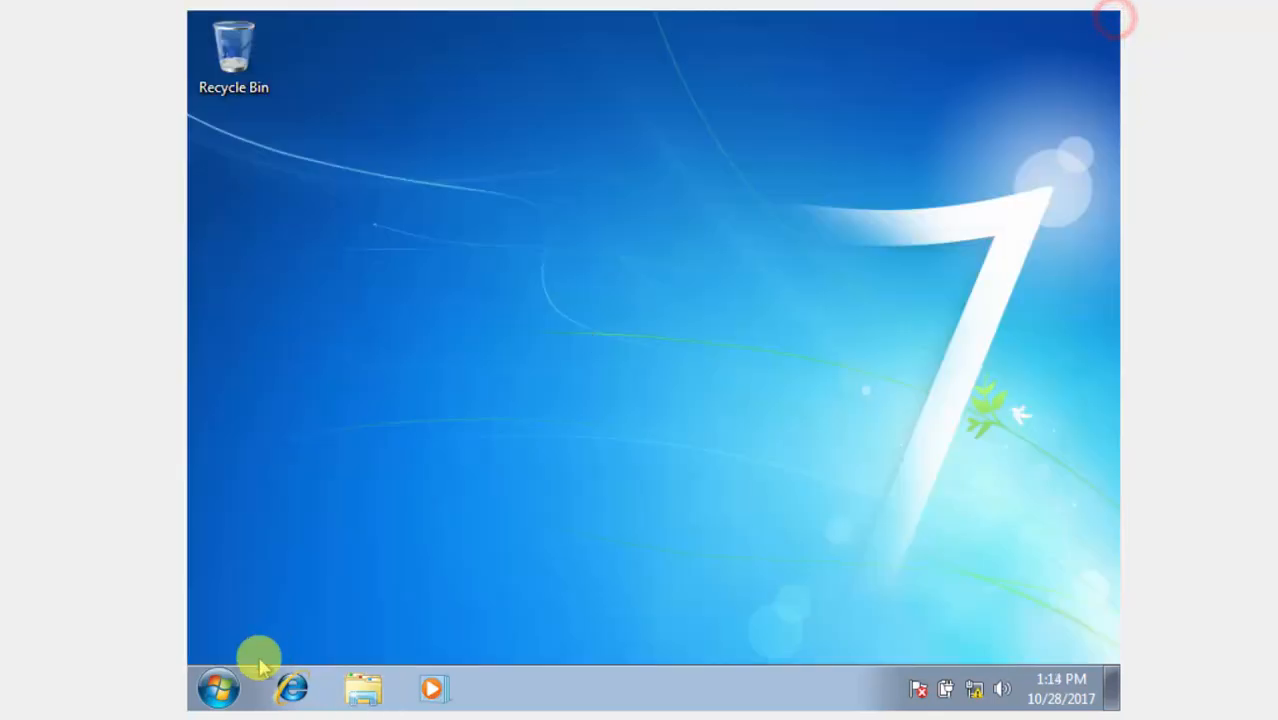
On the Vista VM, check Network lists WINDOWS7 and SERVER2008, then move to the Server 2008 VM.
mouse_move(430, 718)
left_click(510, 708)
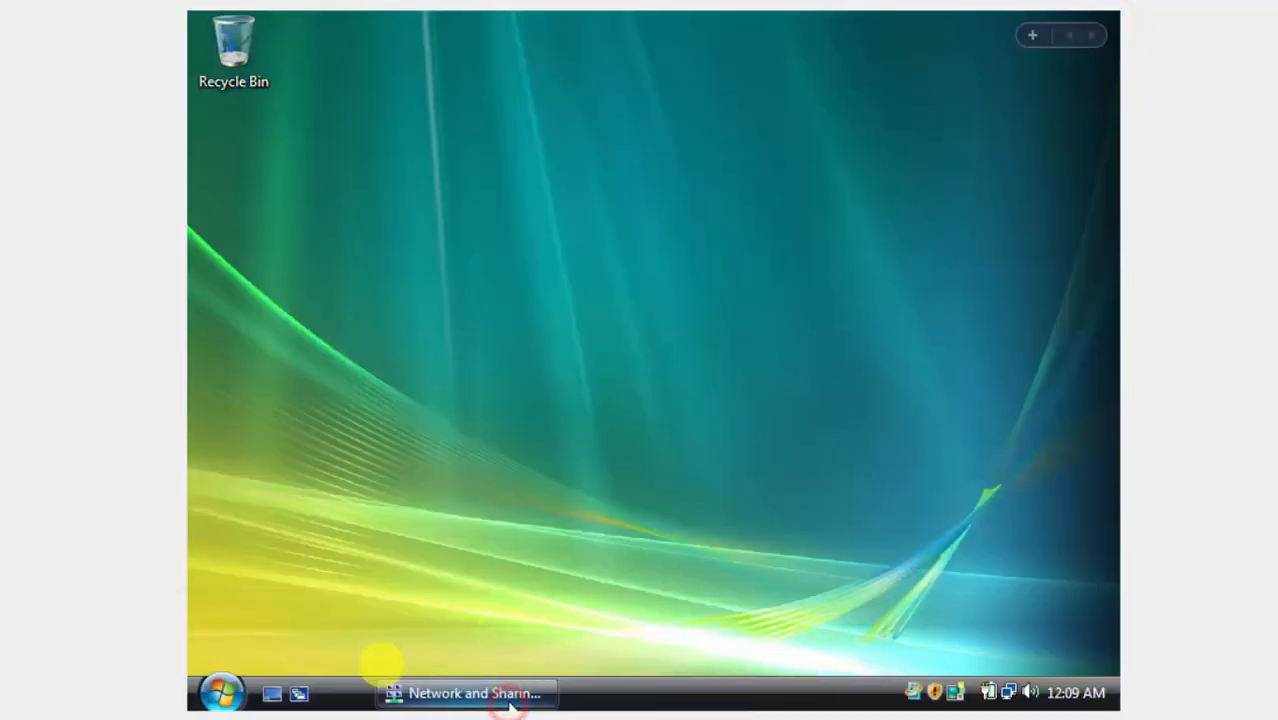
left_click(218, 686)
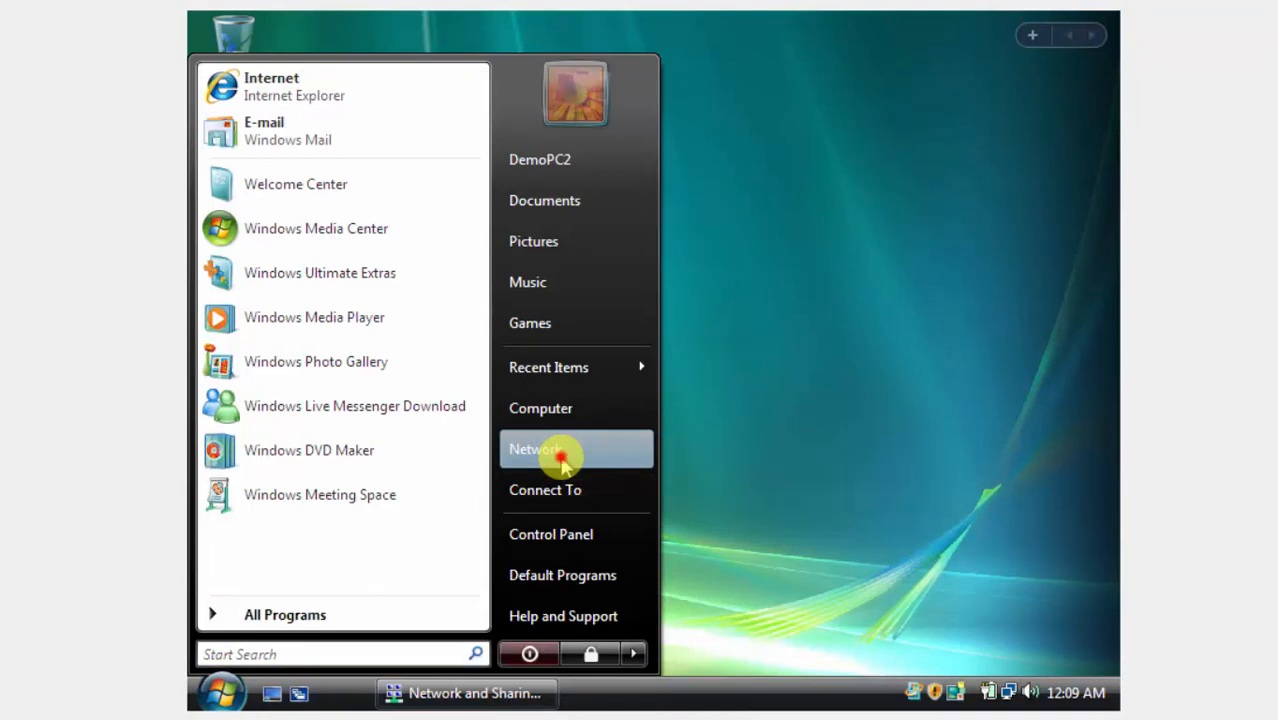
left_click(556, 466)
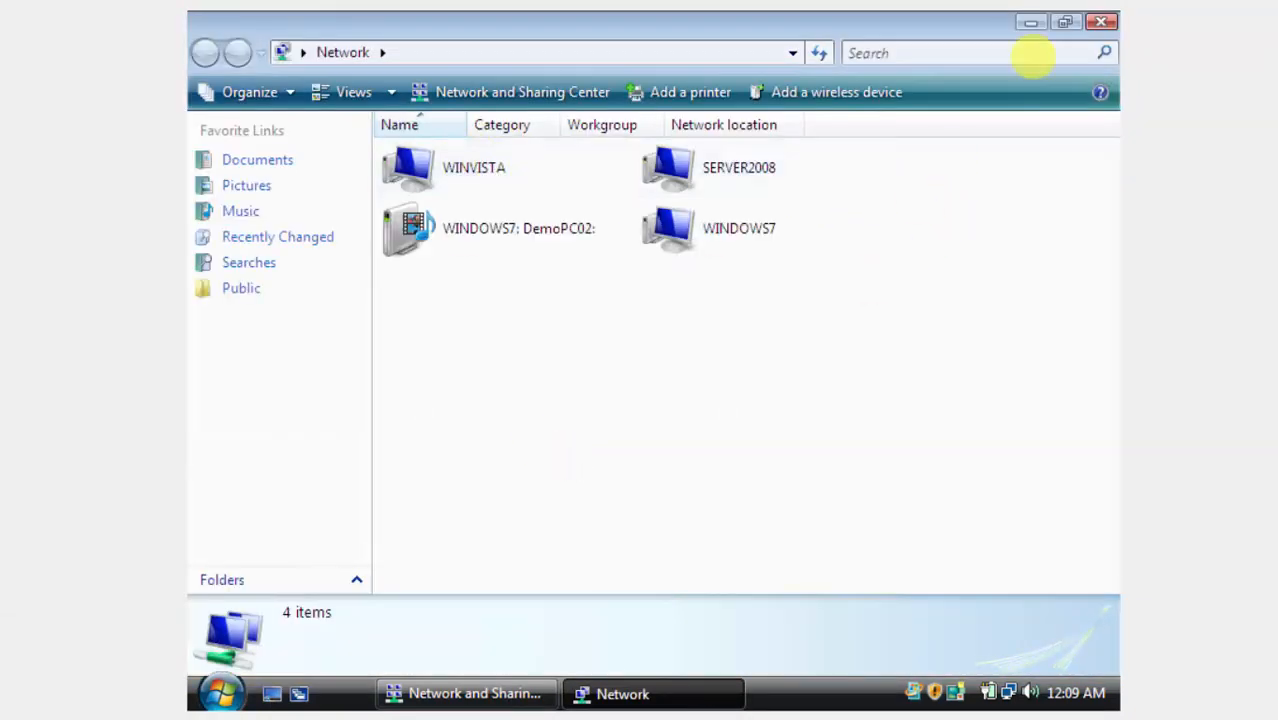
left_click(1097, 22)
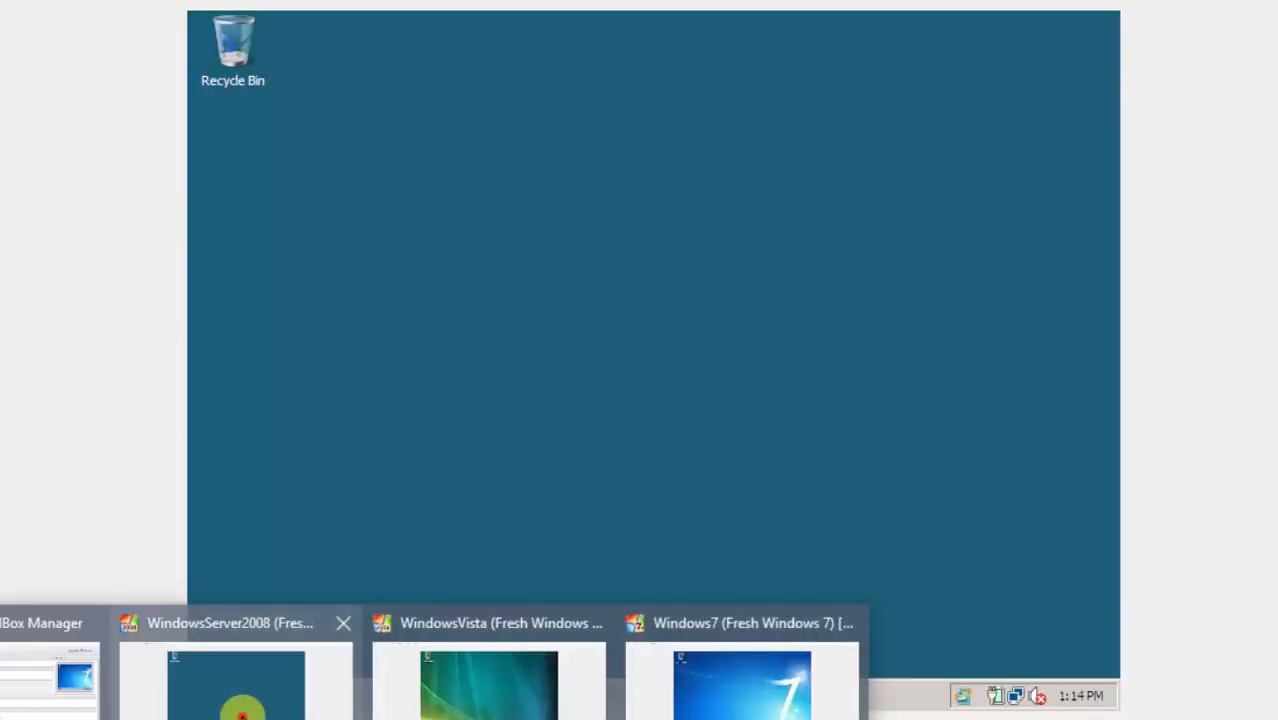
left_click(243, 714)
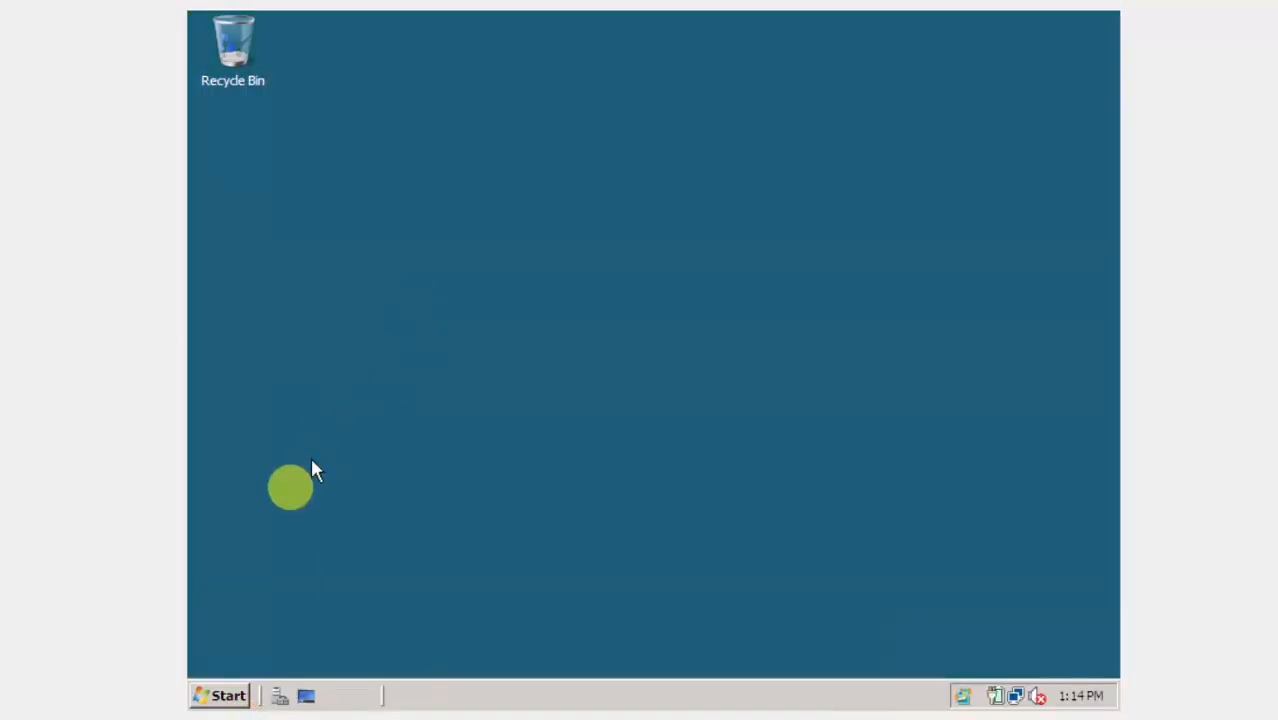
Confirm the server's Network view lists WINDOWS7, SERVER2008 and WINVISTA in WORKGROUP.
left_click(205, 695)
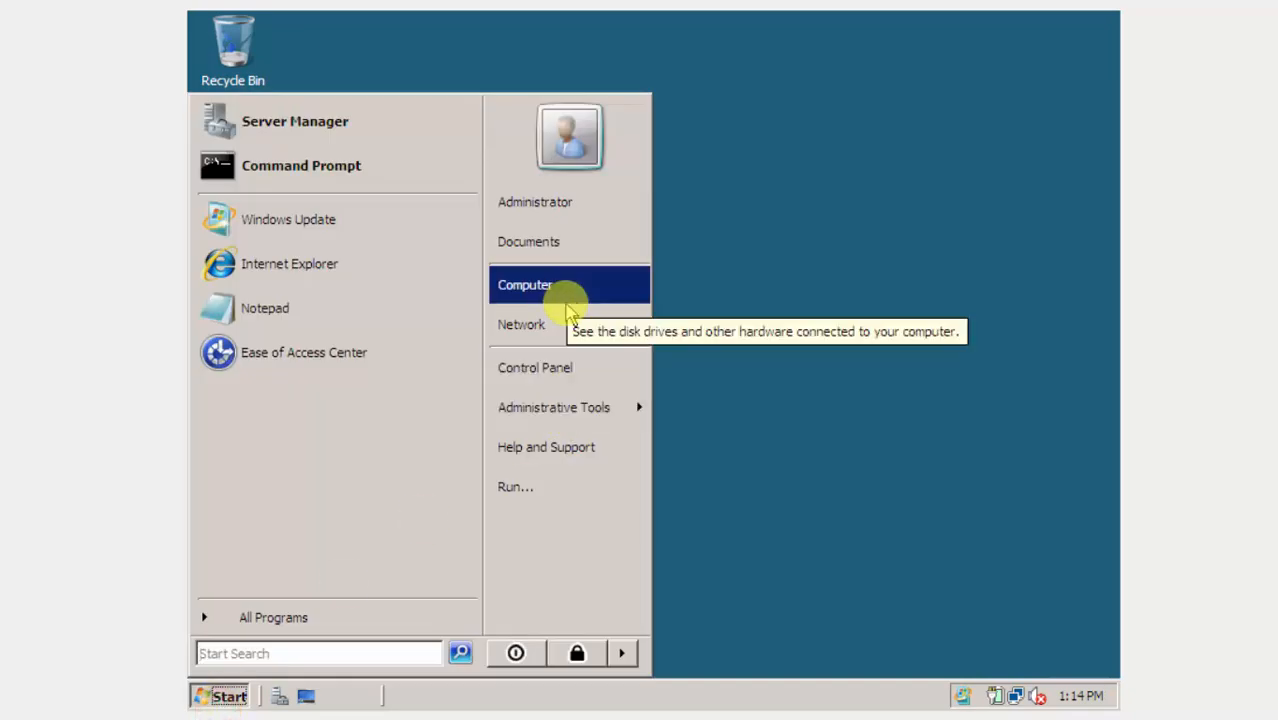
left_click(540, 325)
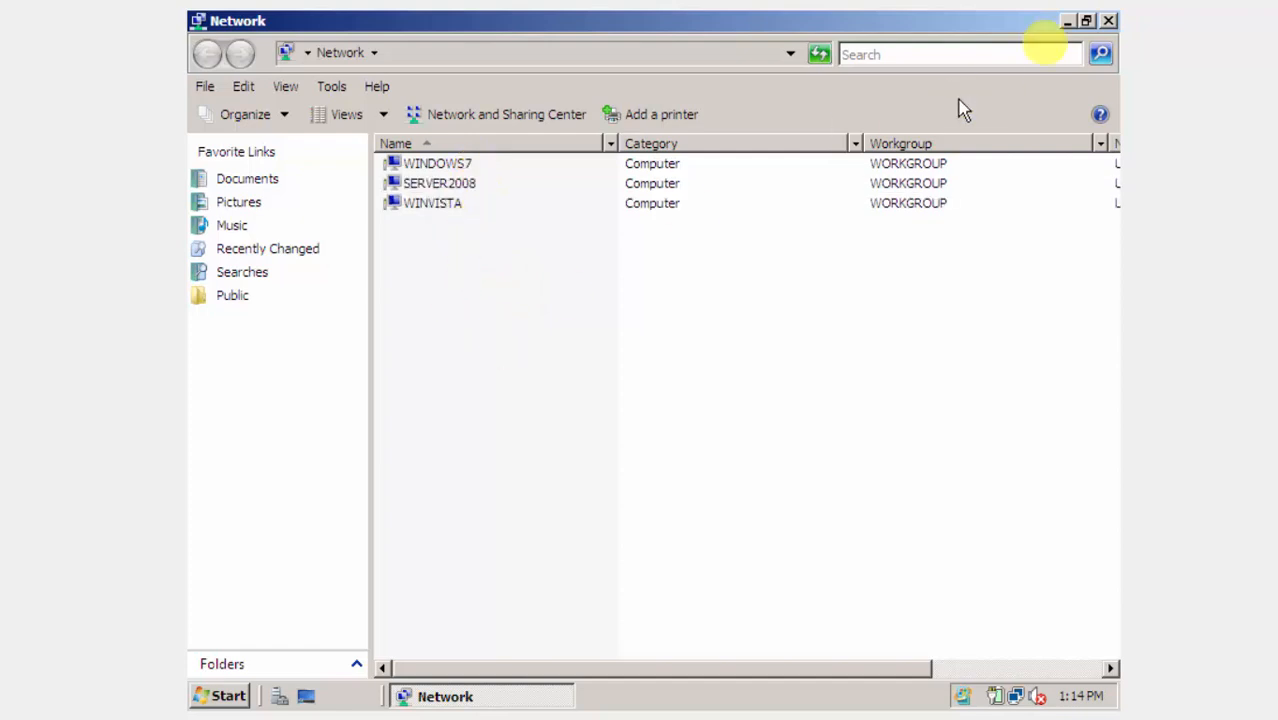
left_click(1109, 21)
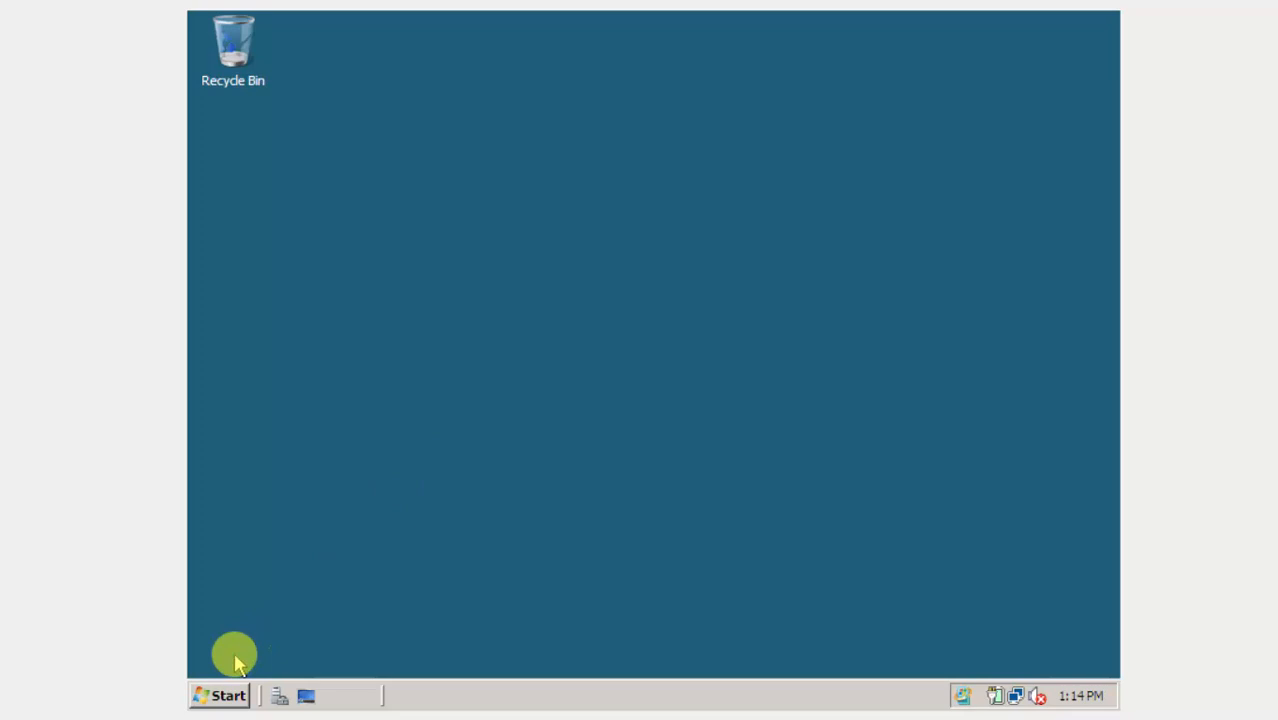
Refresh the empty Server 2008 desktop.
left_click(224, 694)
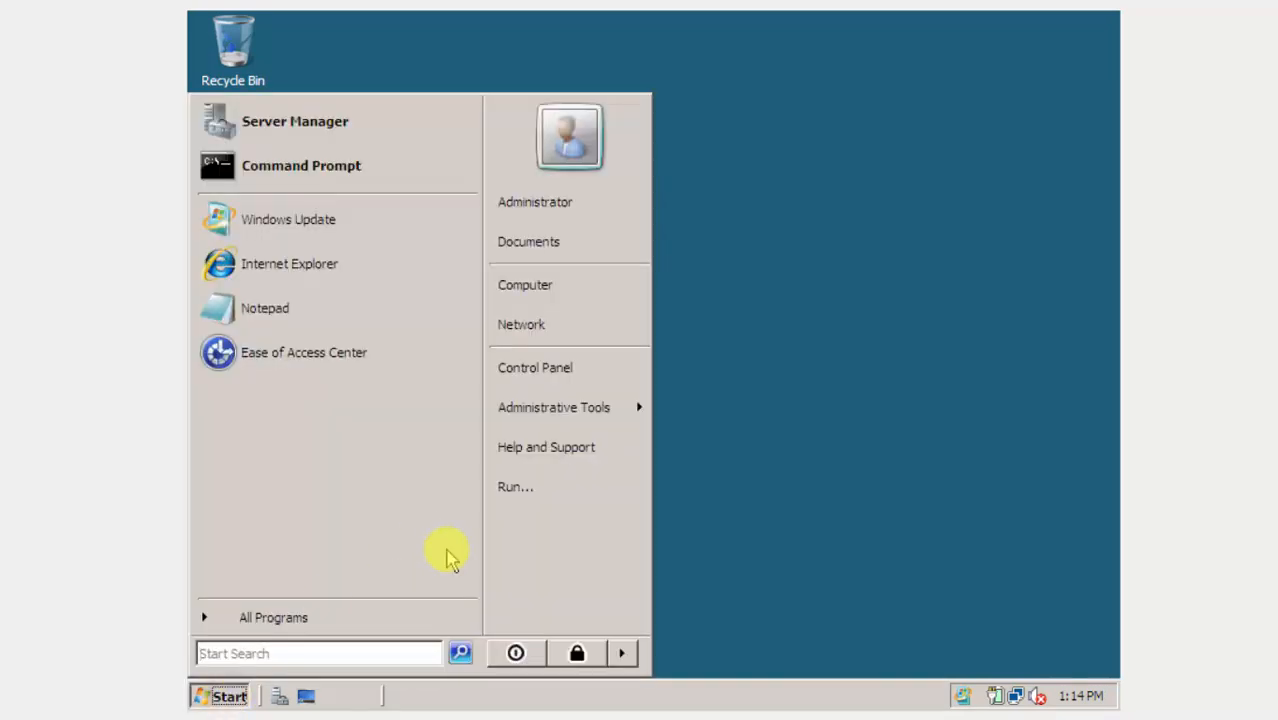
right_click(782, 442)
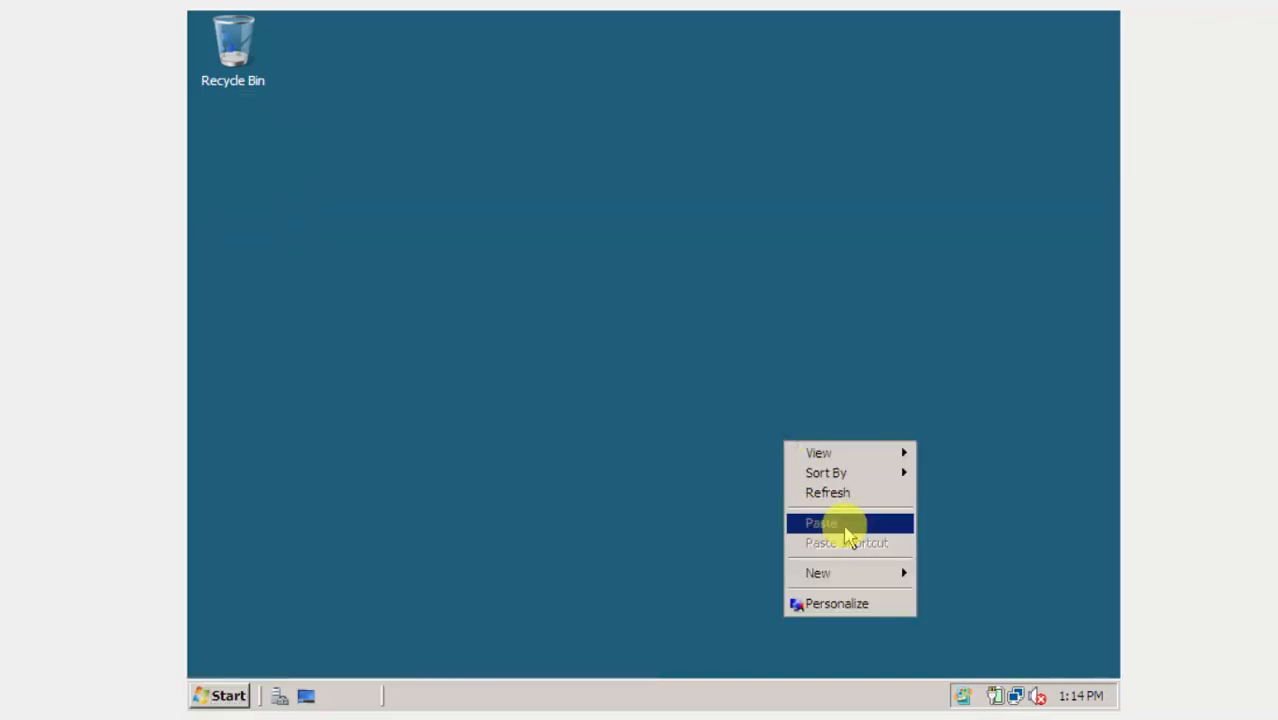
left_click(866, 508)
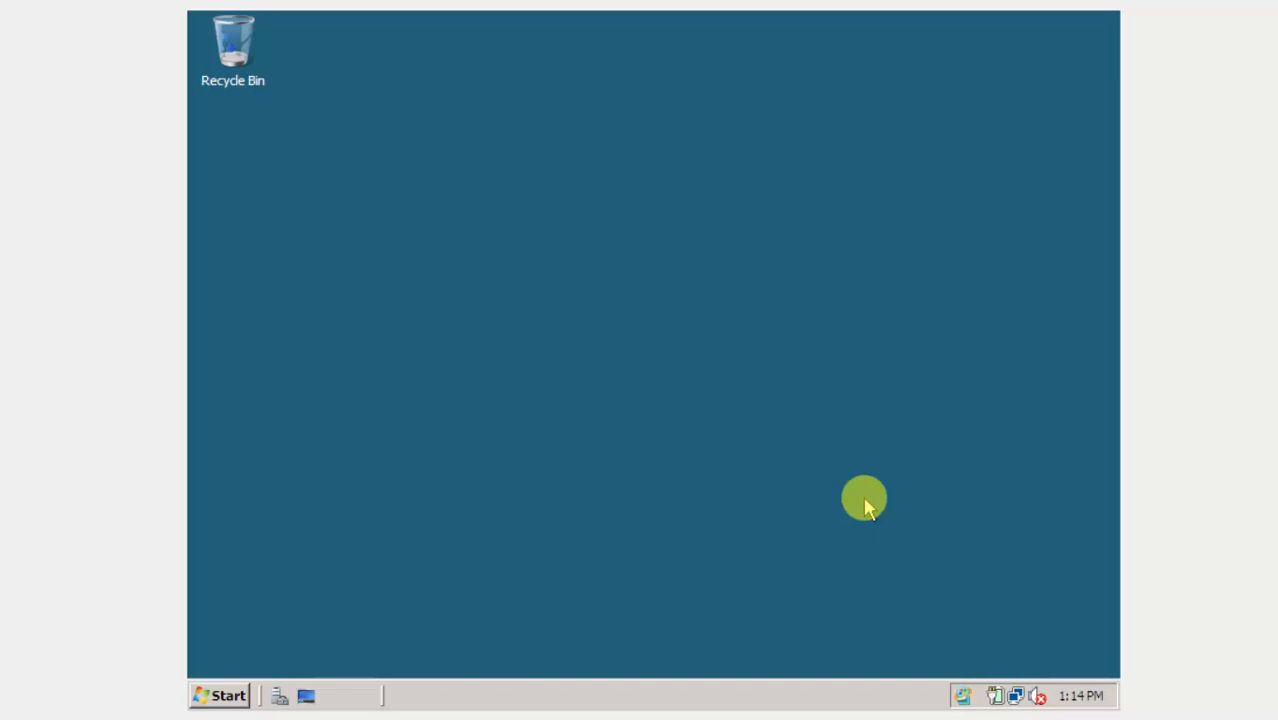
left_click(222, 695)
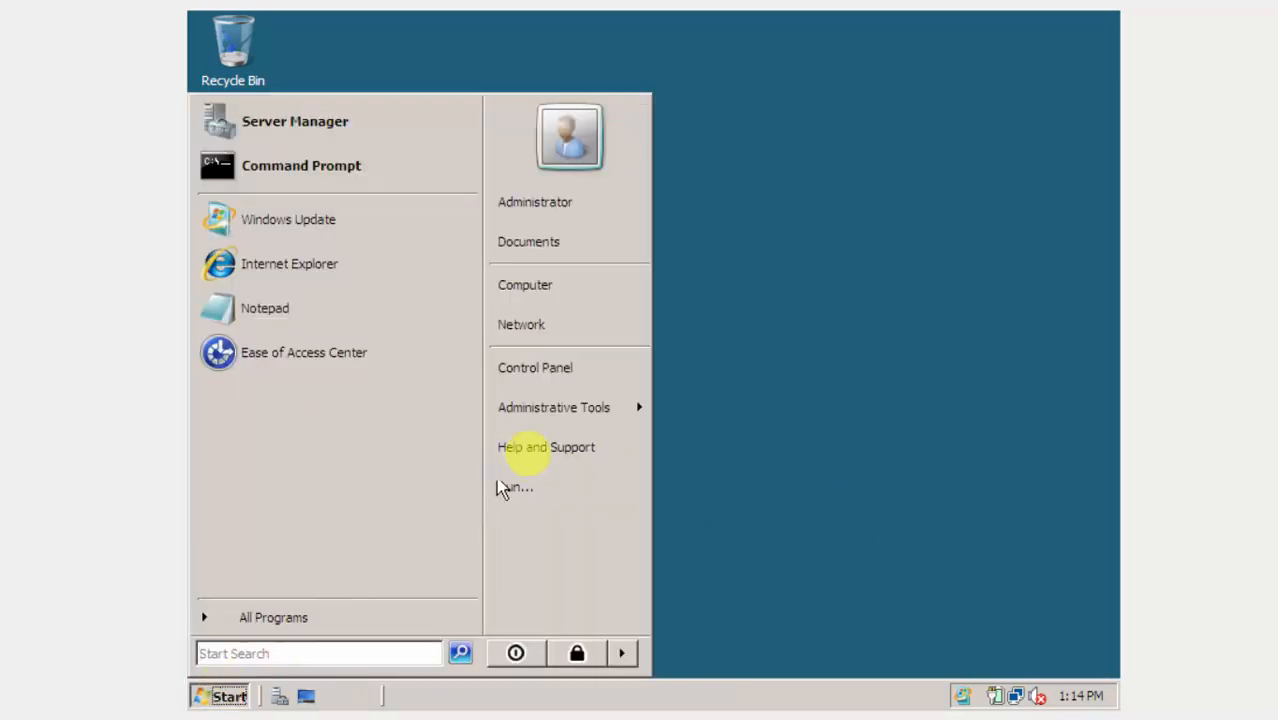
From Server Manager's Roles page, launch the Add Roles Wizard.
mouse_move(588, 428)
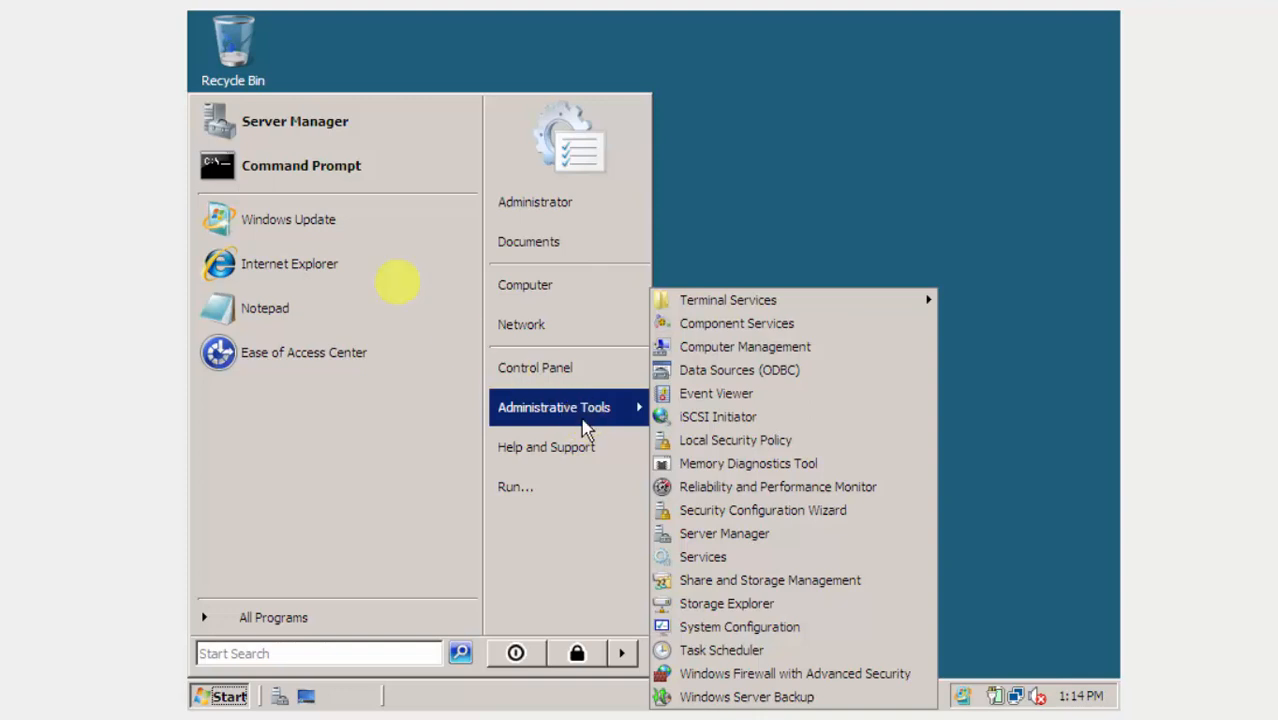
left_click(324, 121)
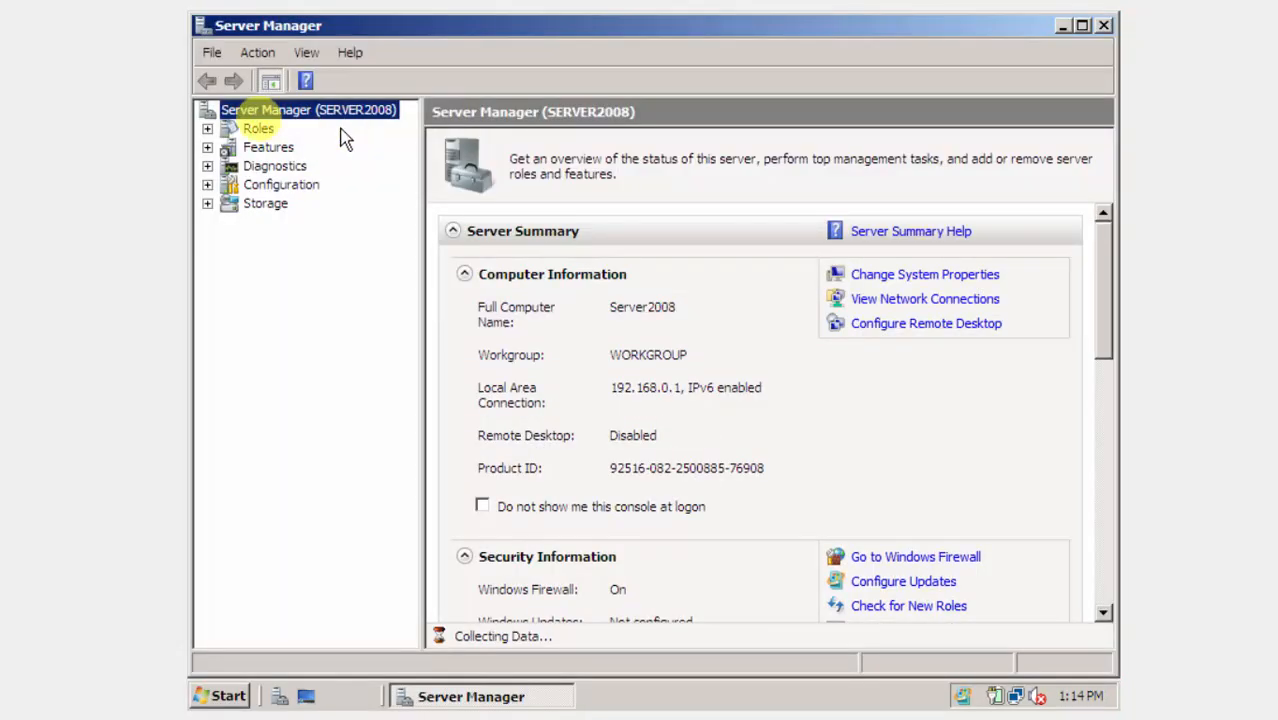
left_click(235, 131)
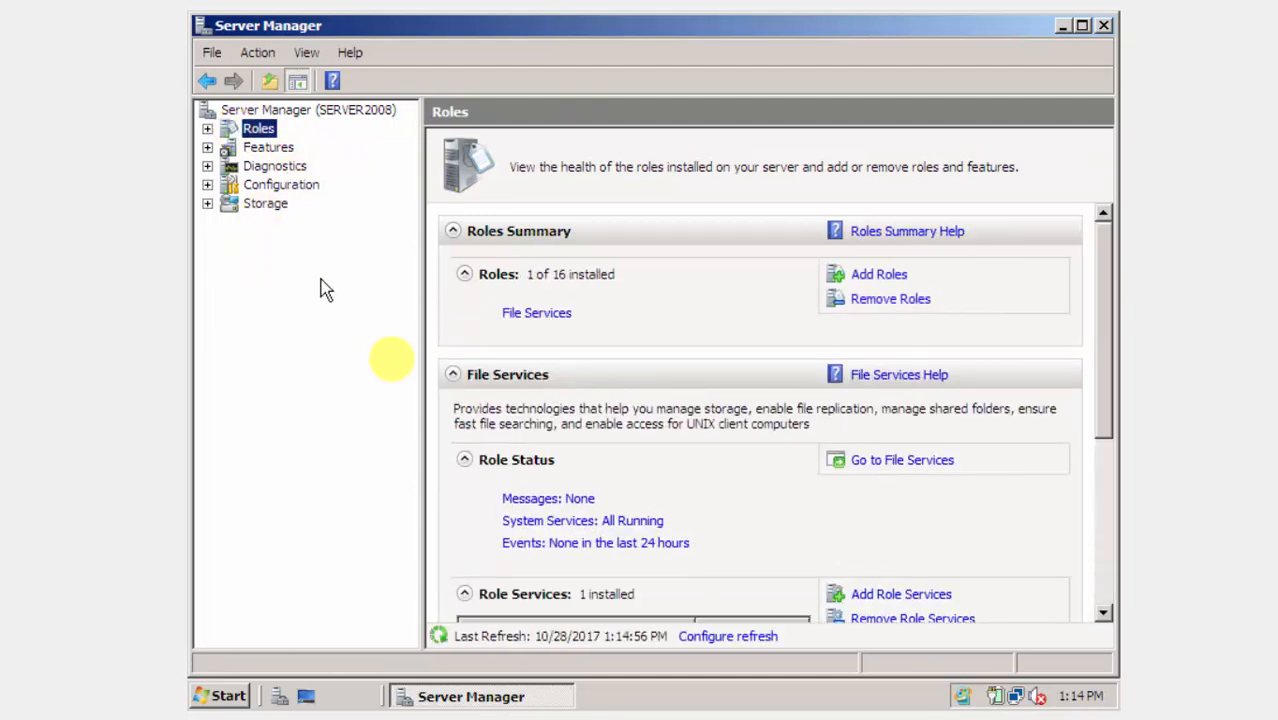
left_click(893, 279)
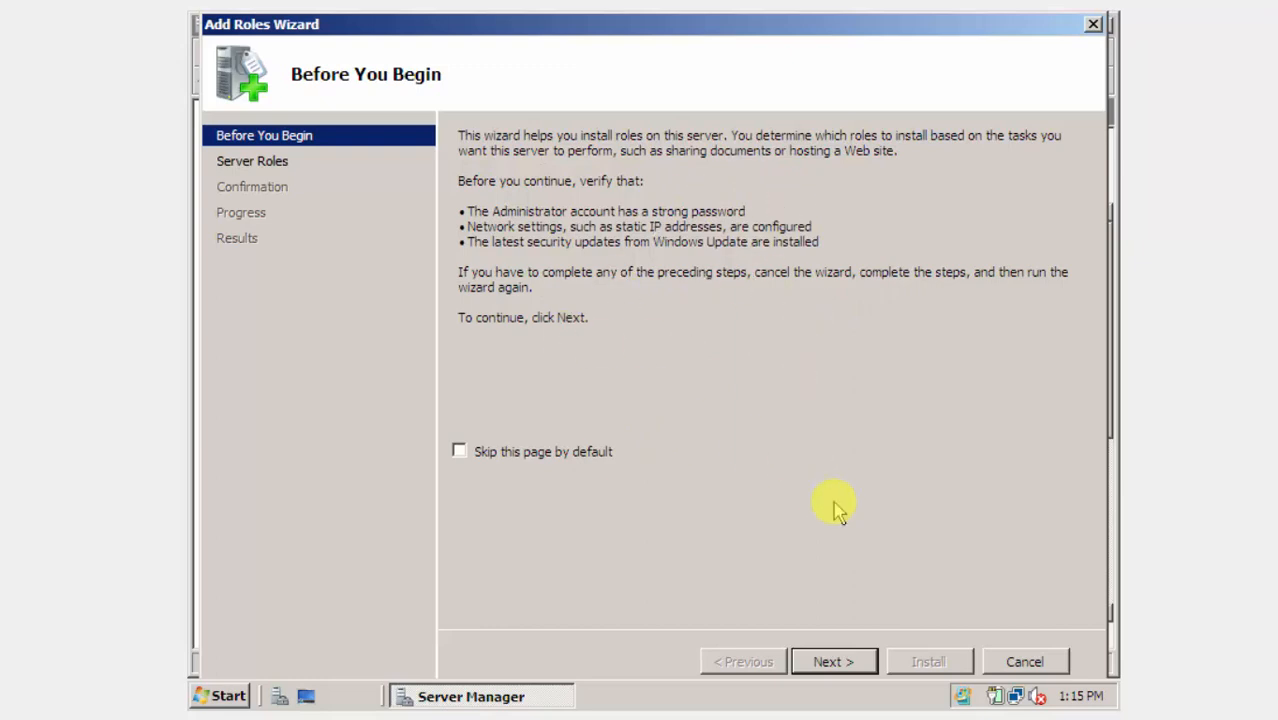
Install the Active Directory Domain Services role, then launch dcpromo.exe from the results page.
left_click(830, 664)
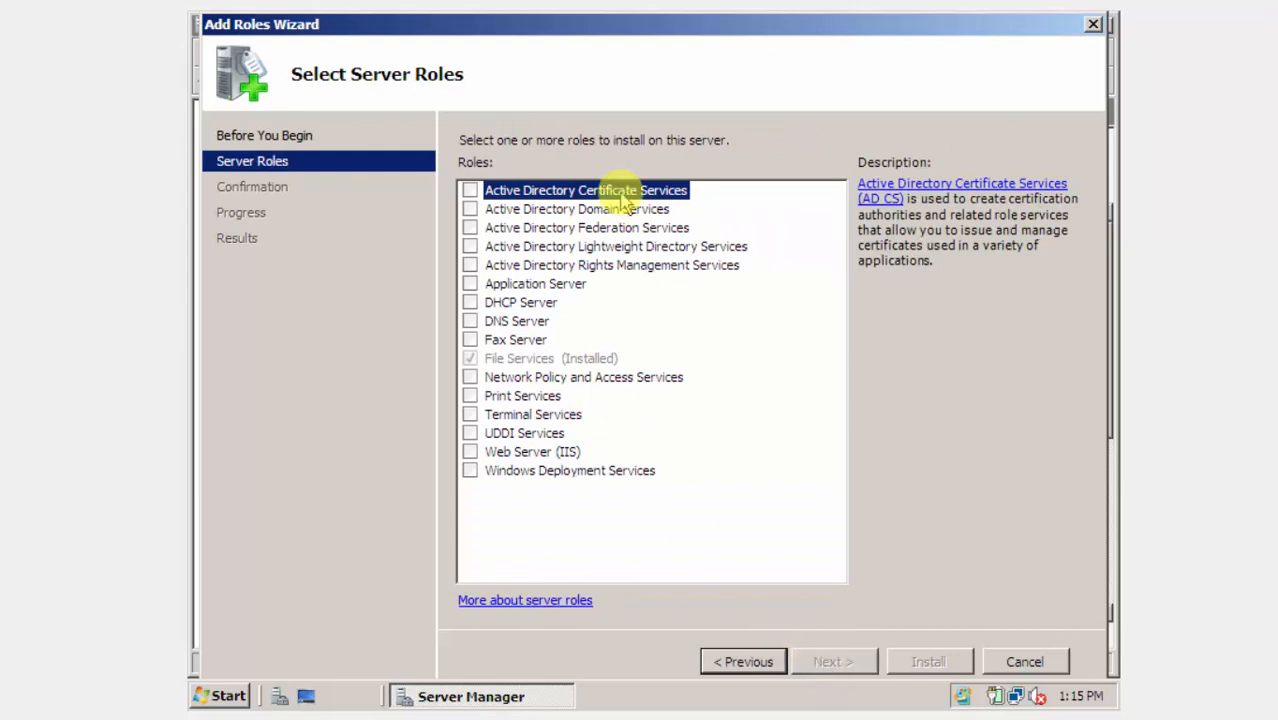
left_click(470, 210)
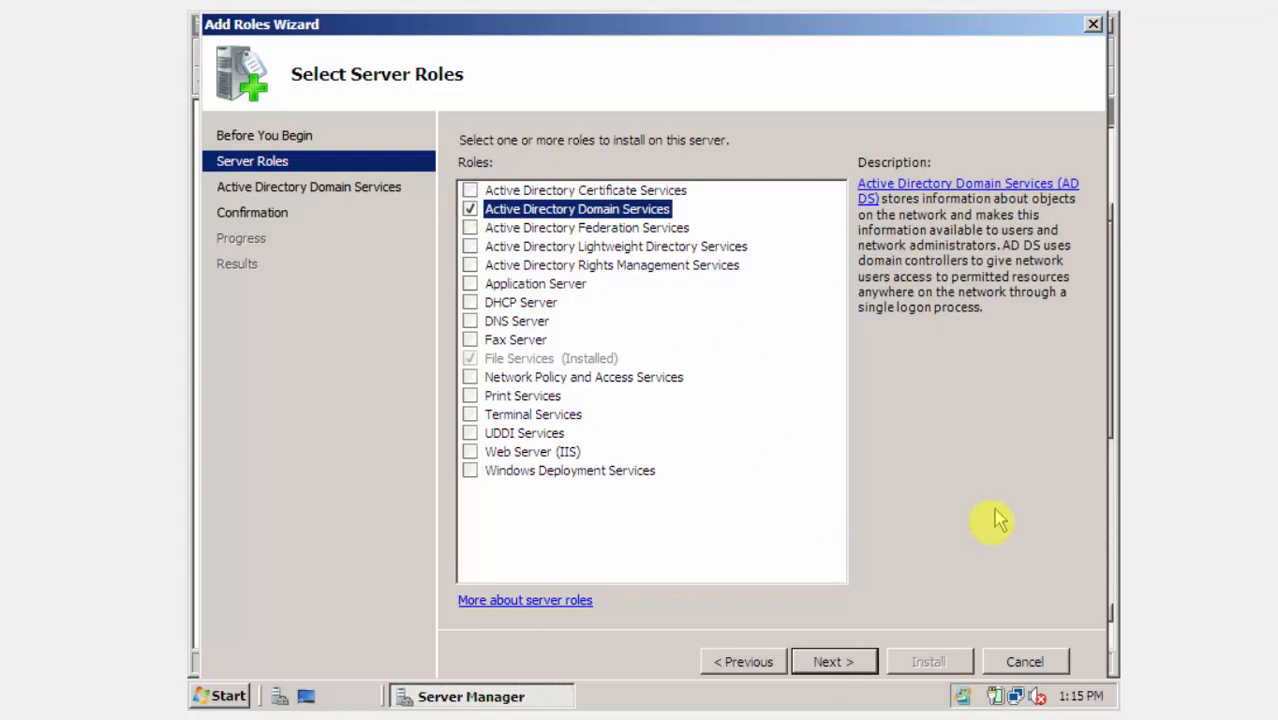
left_click(862, 666)
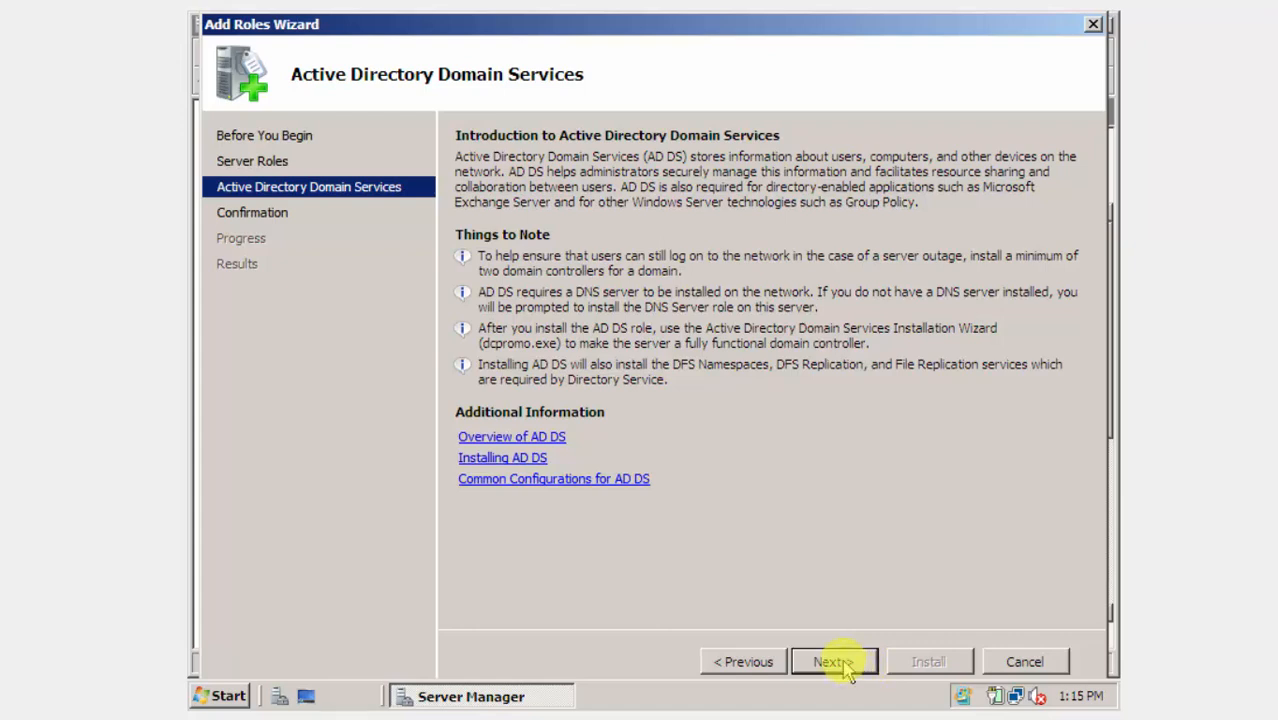
left_click(835, 662)
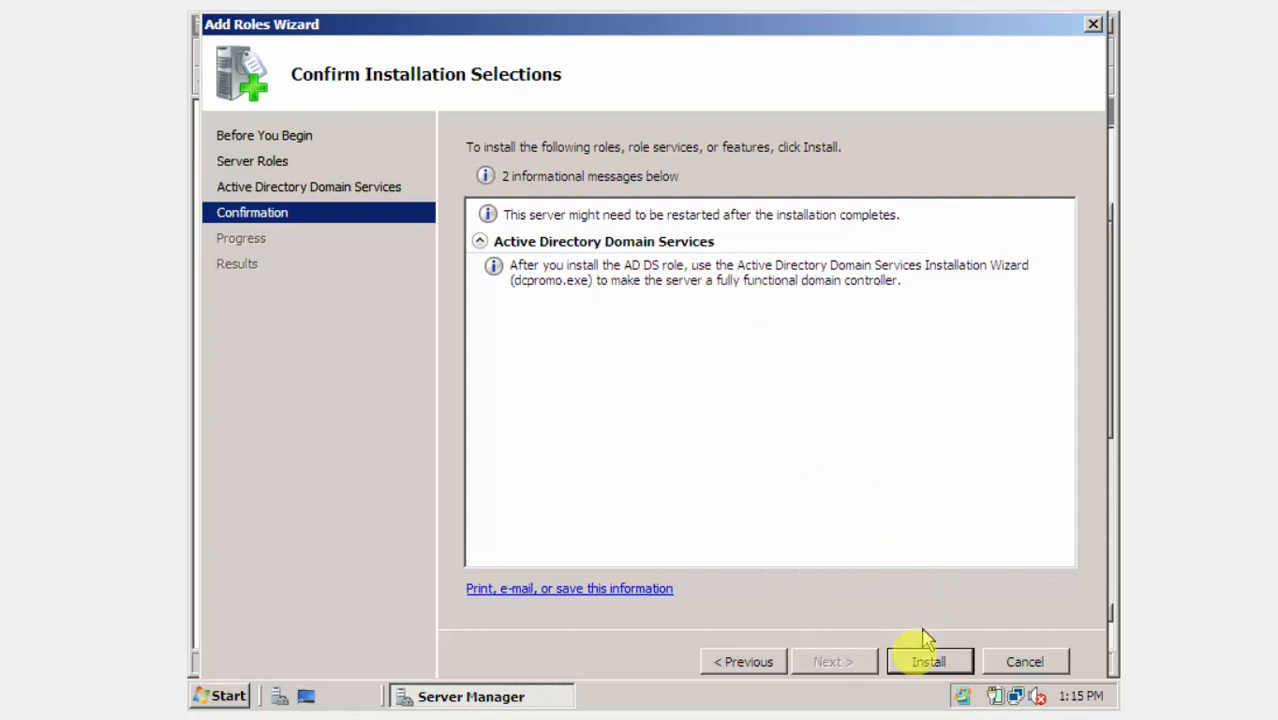
left_click(915, 664)
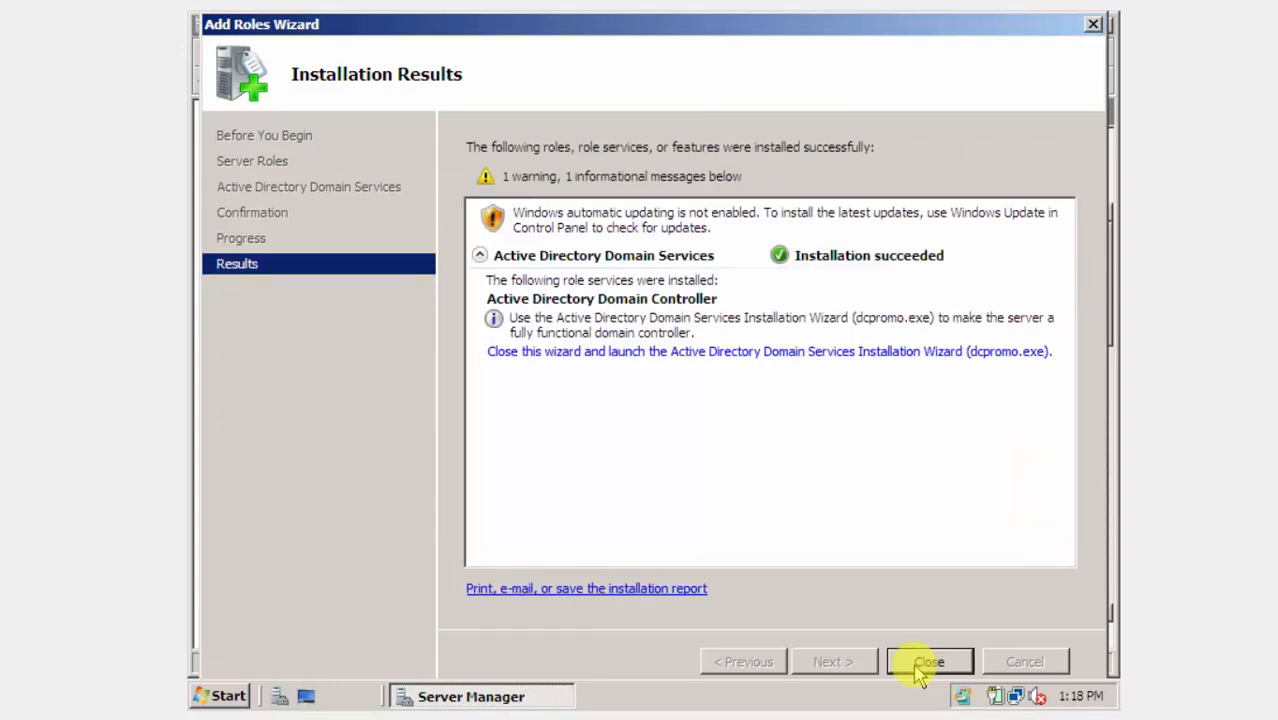
left_click(623, 354)
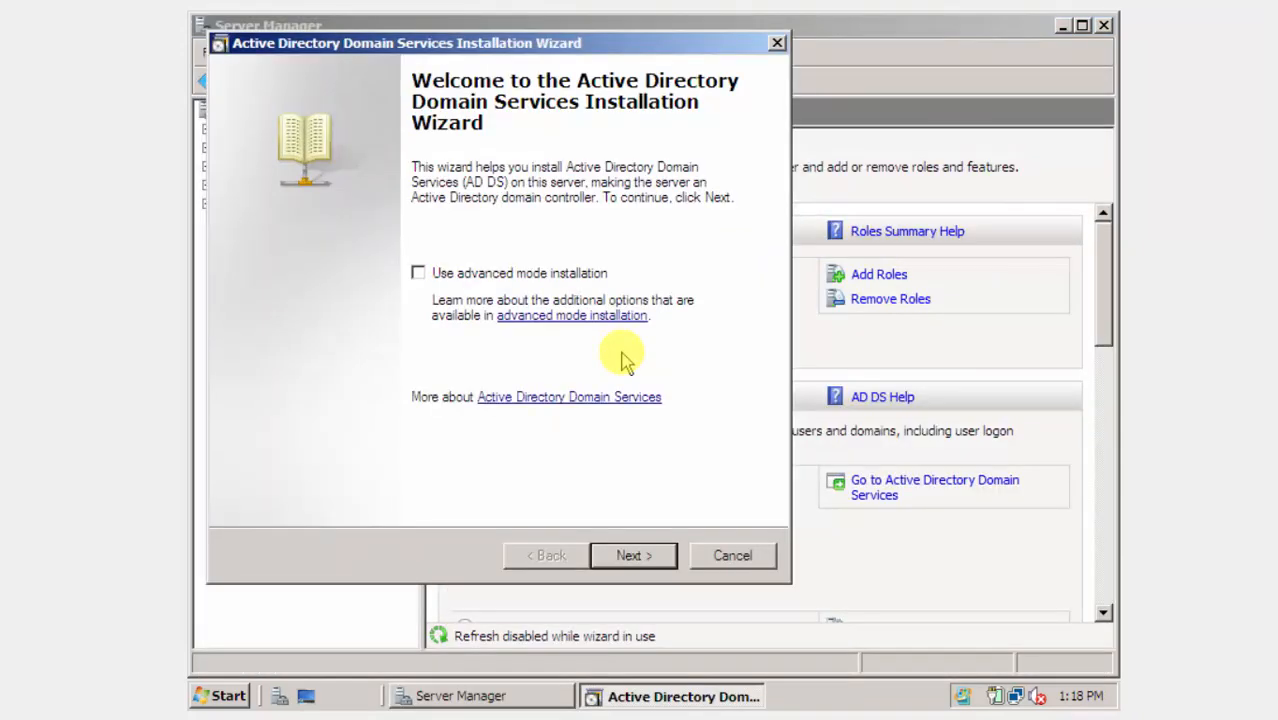
In dcpromo, create a new domain in a new forest named kingdom.com.
left_click(633, 556)
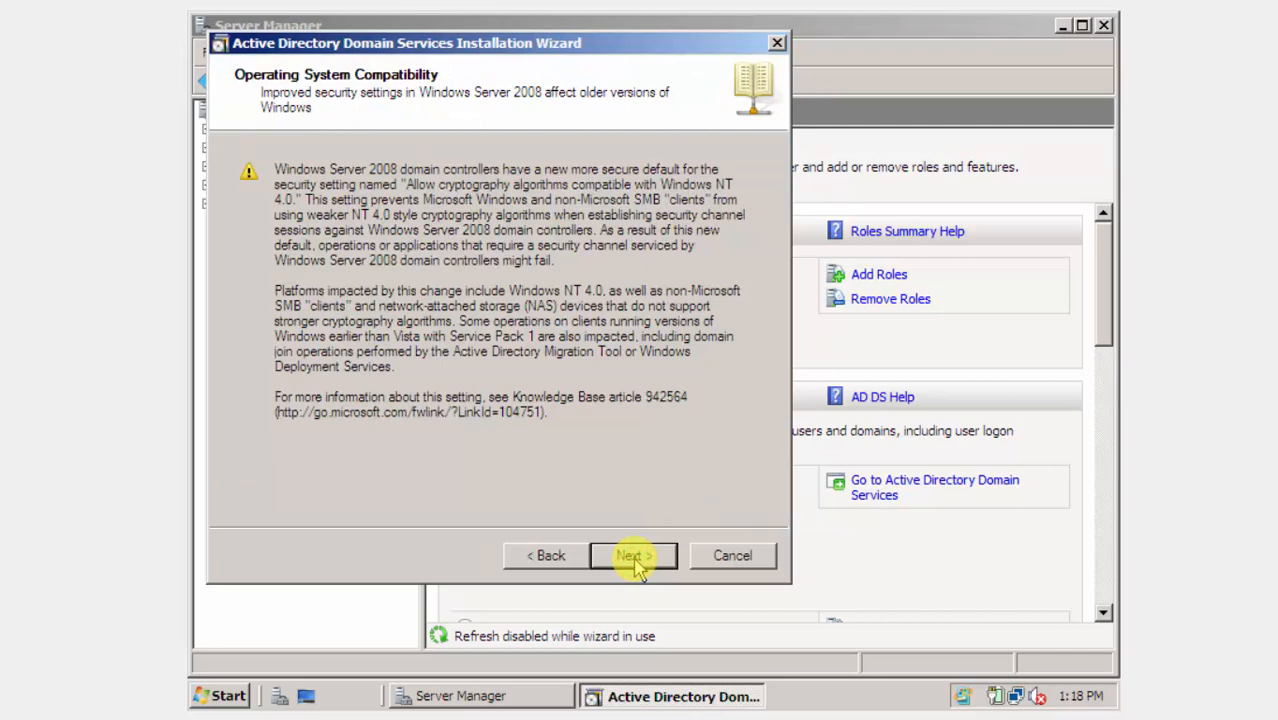
left_click(634, 558)
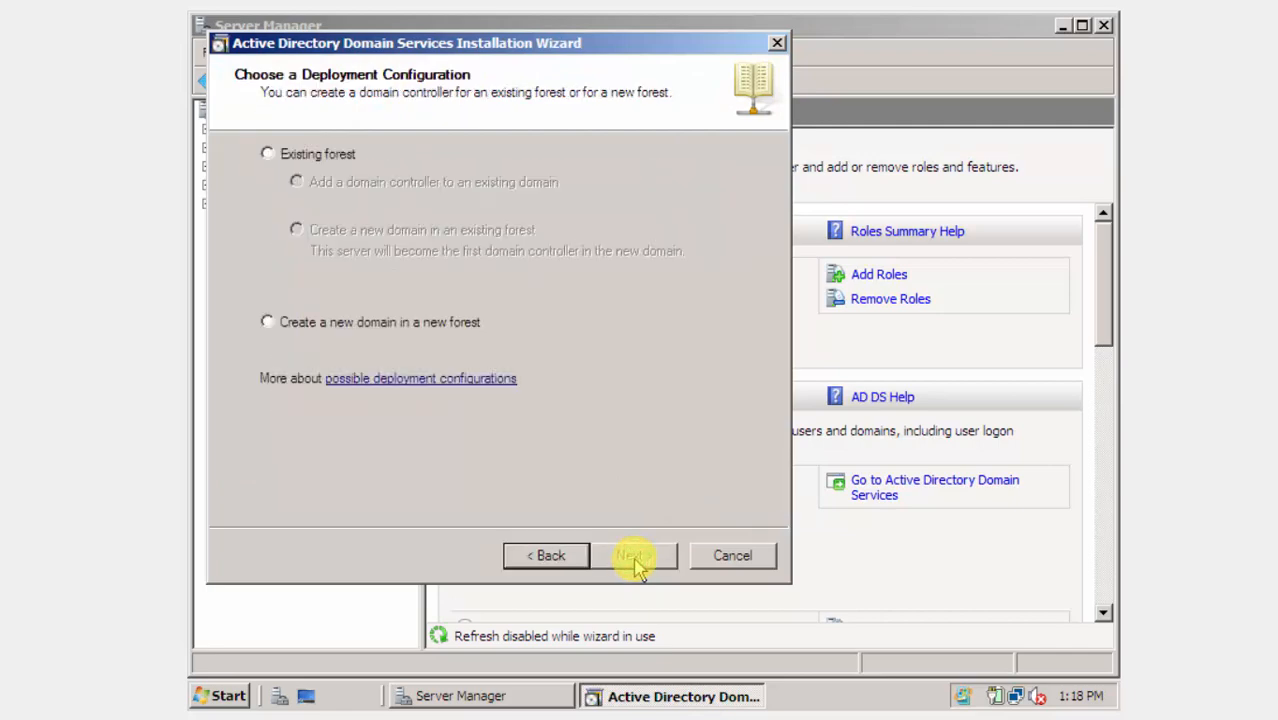
left_click(336, 325)
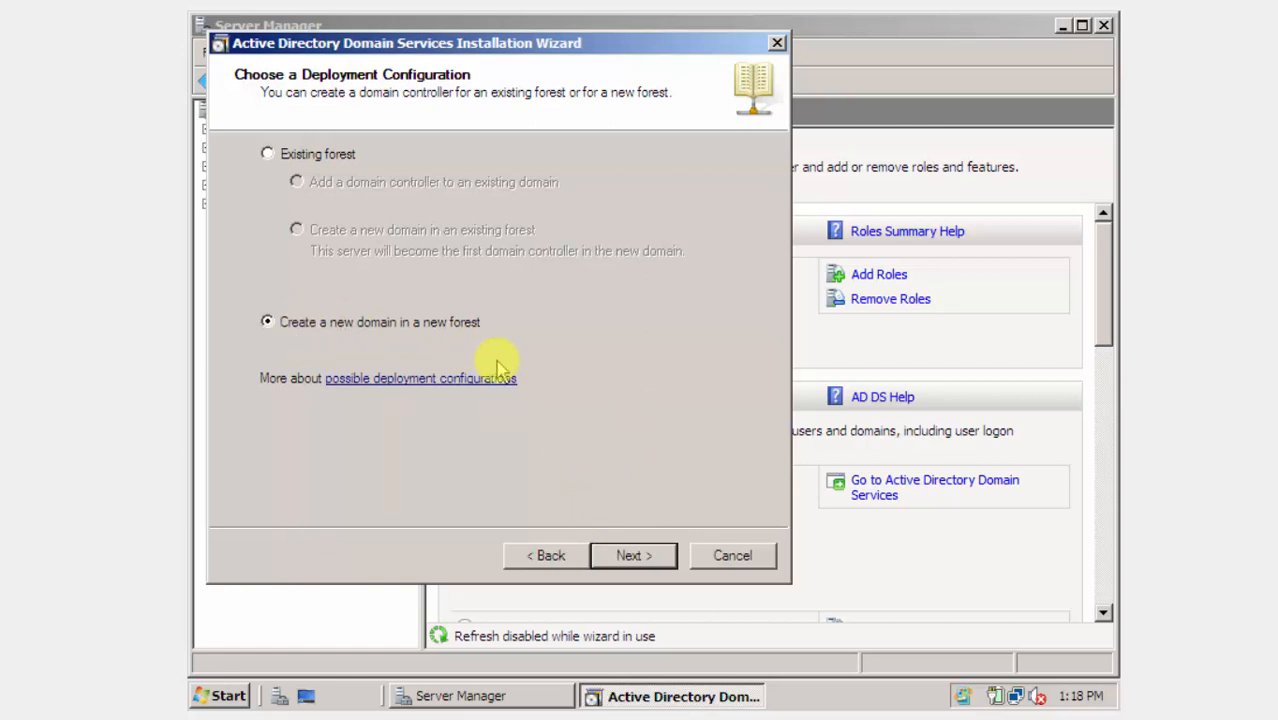
left_click(626, 555)
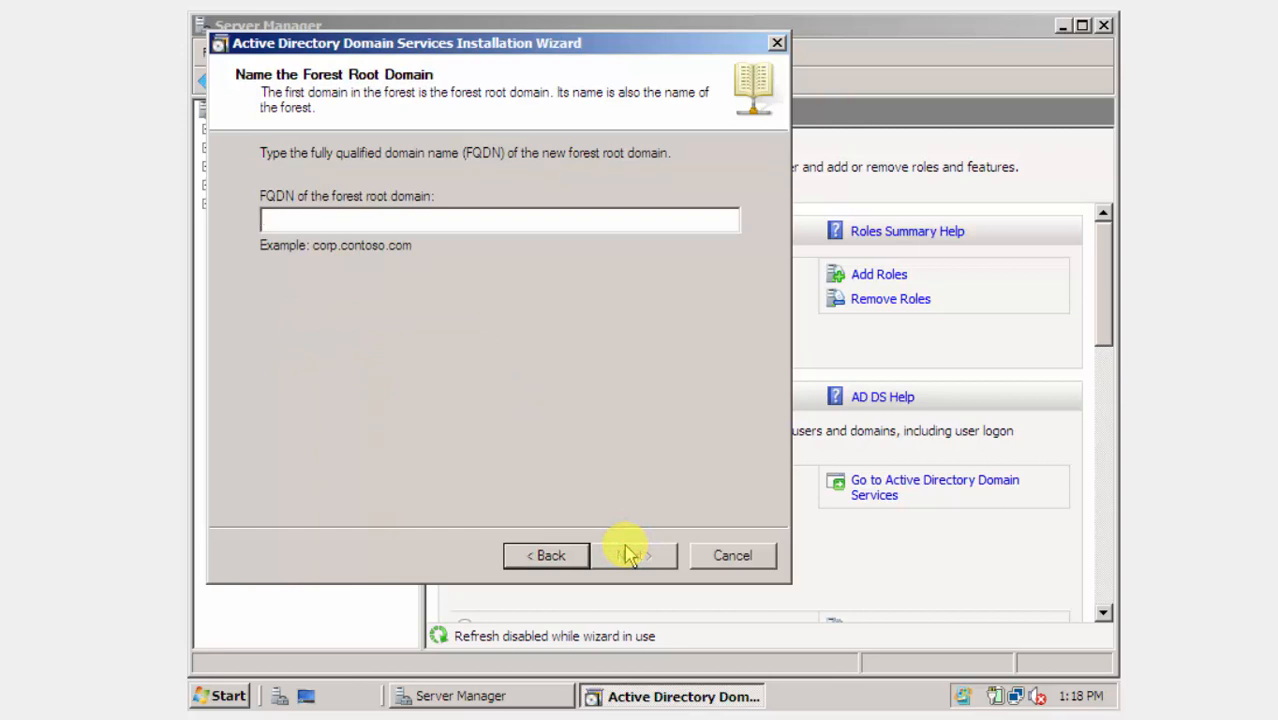
type("kin")
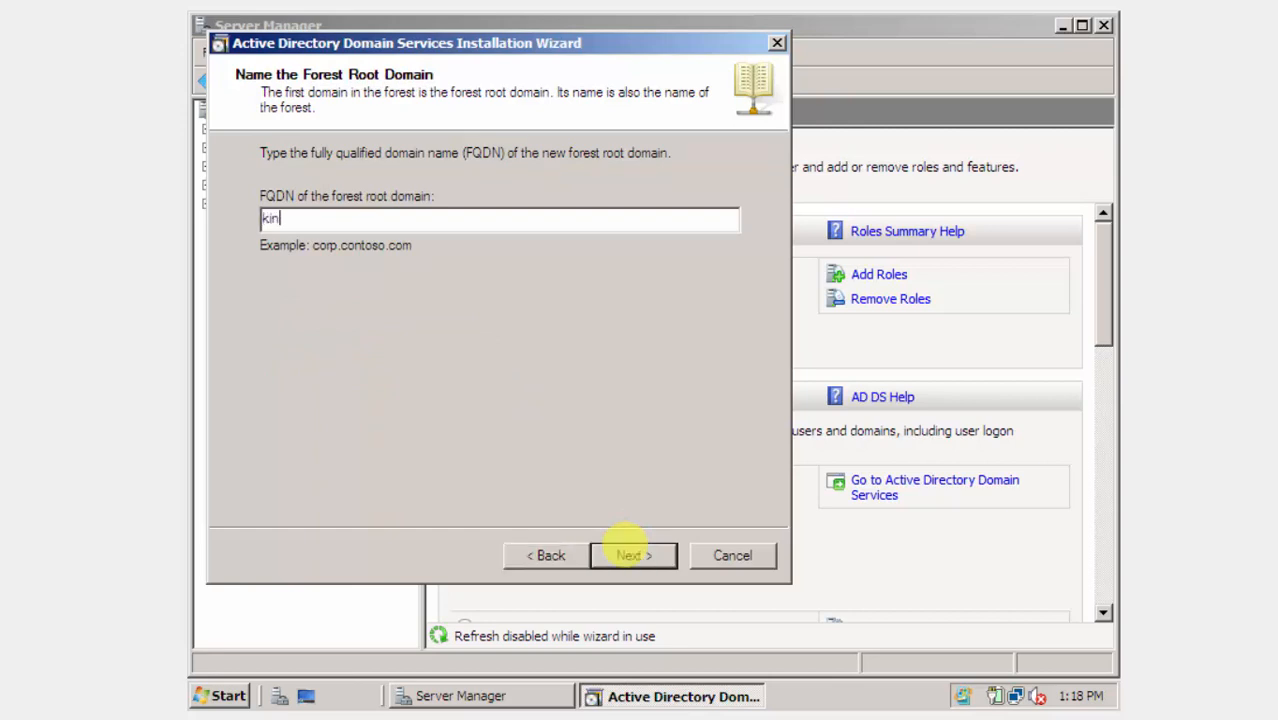
type("gdom.com")
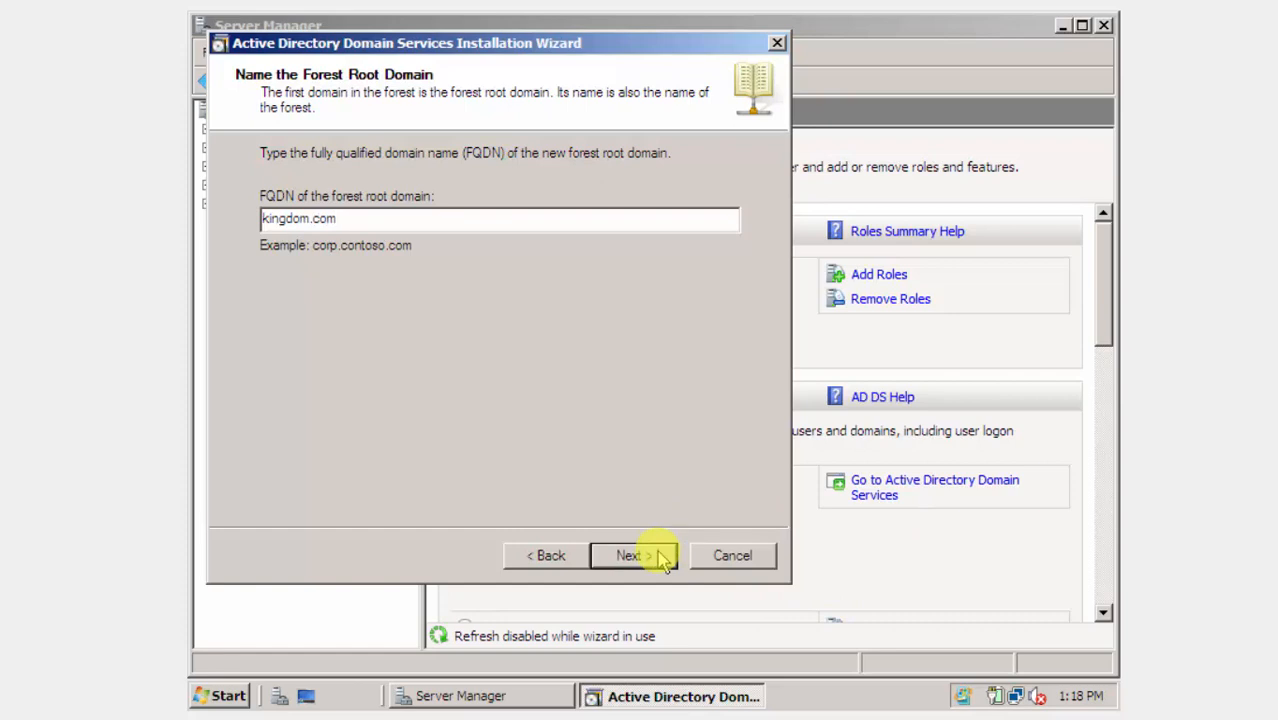
left_click(663, 560)
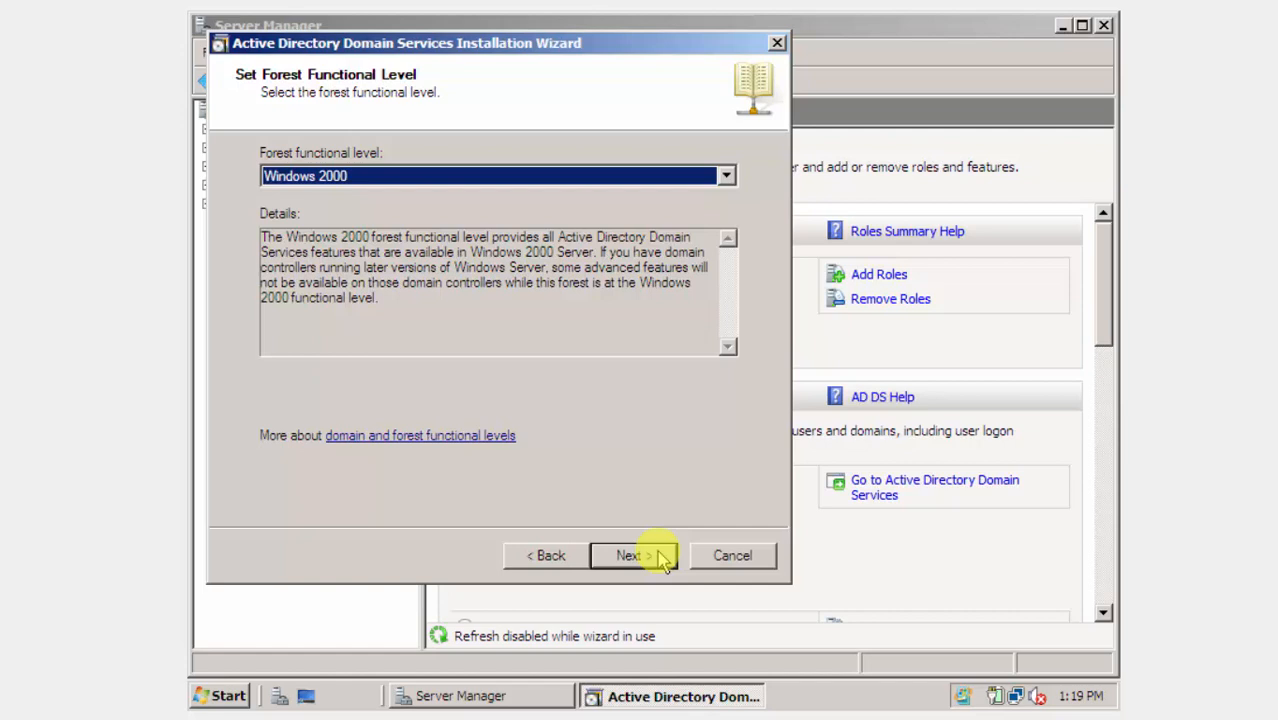
Set the forest functional level to Windows Server 2008.
left_click(725, 176)
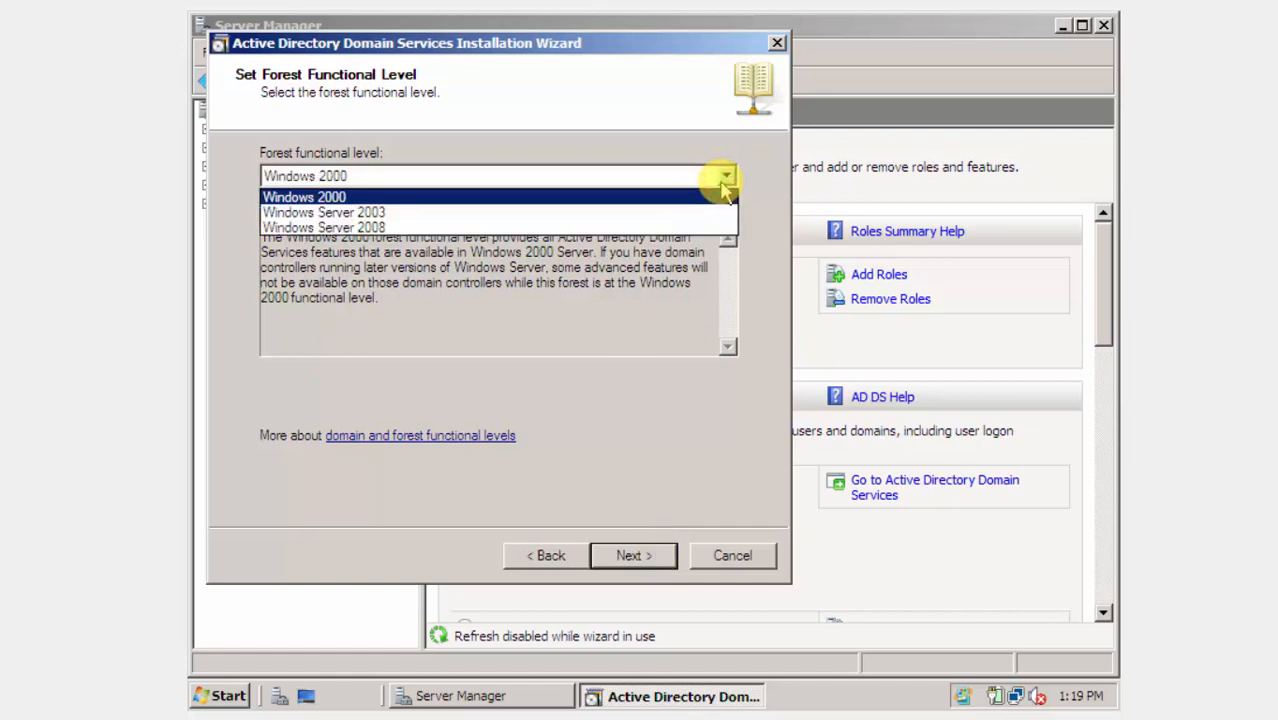
key("Down")
key("Down")
key("Return")
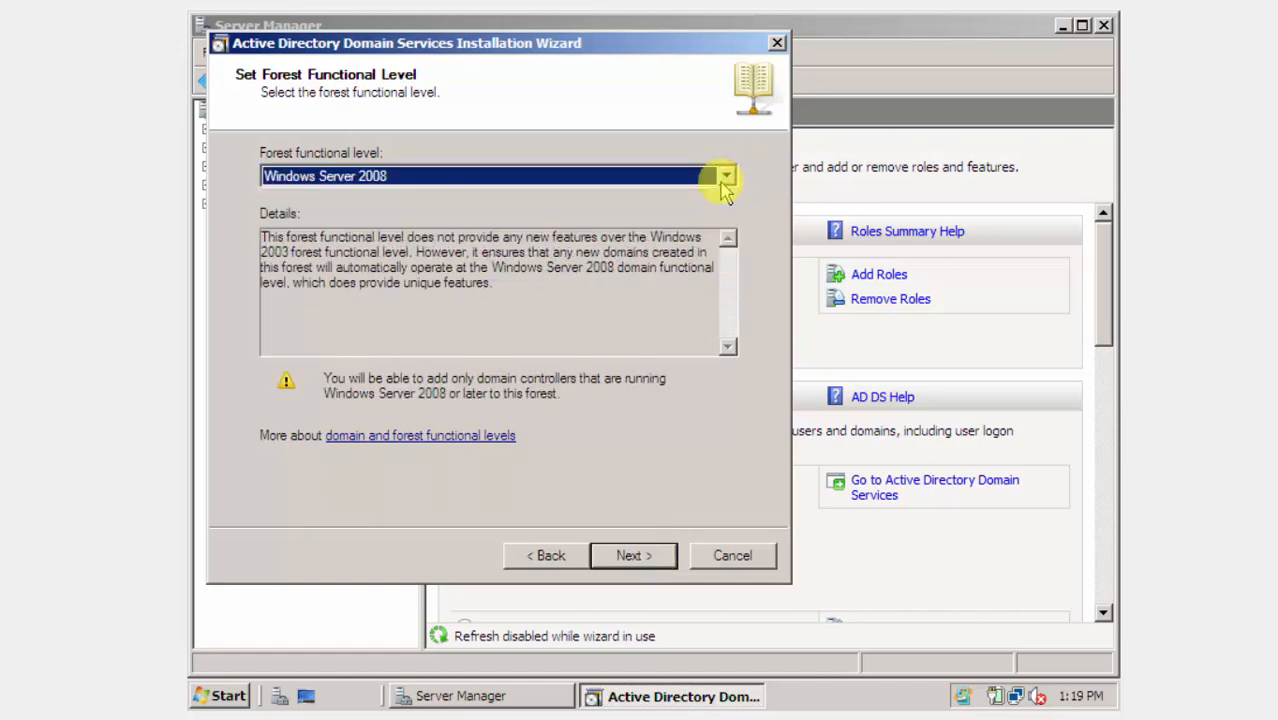
left_click(630, 555)
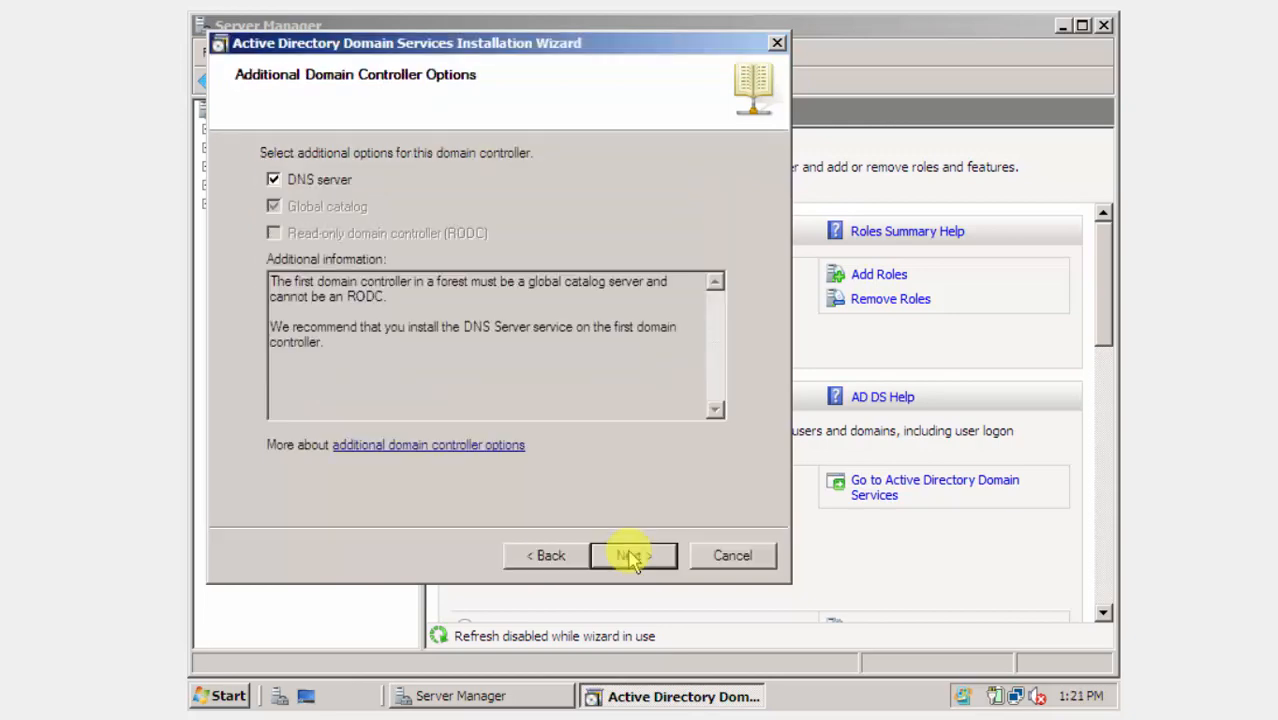
Keep the DNS server option, accept both warnings, and keep the default NTDS and SYSVOL folders.
left_click(630, 556)
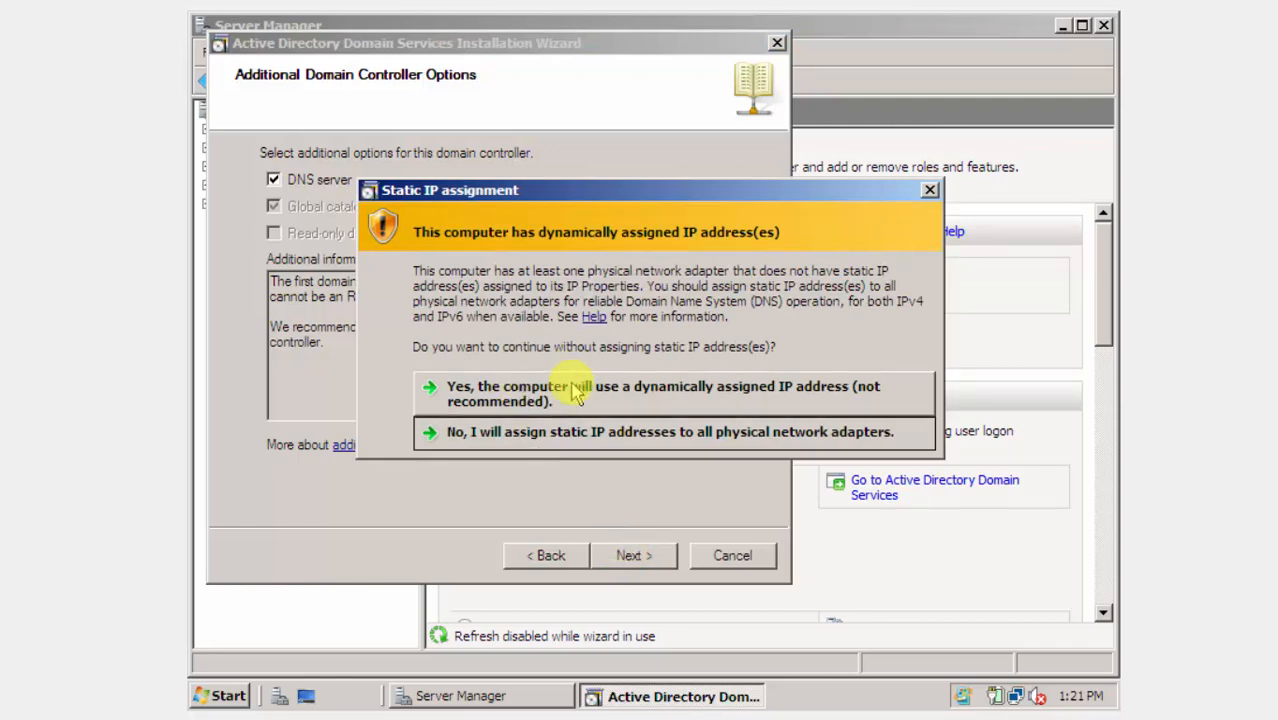
left_click(498, 402)
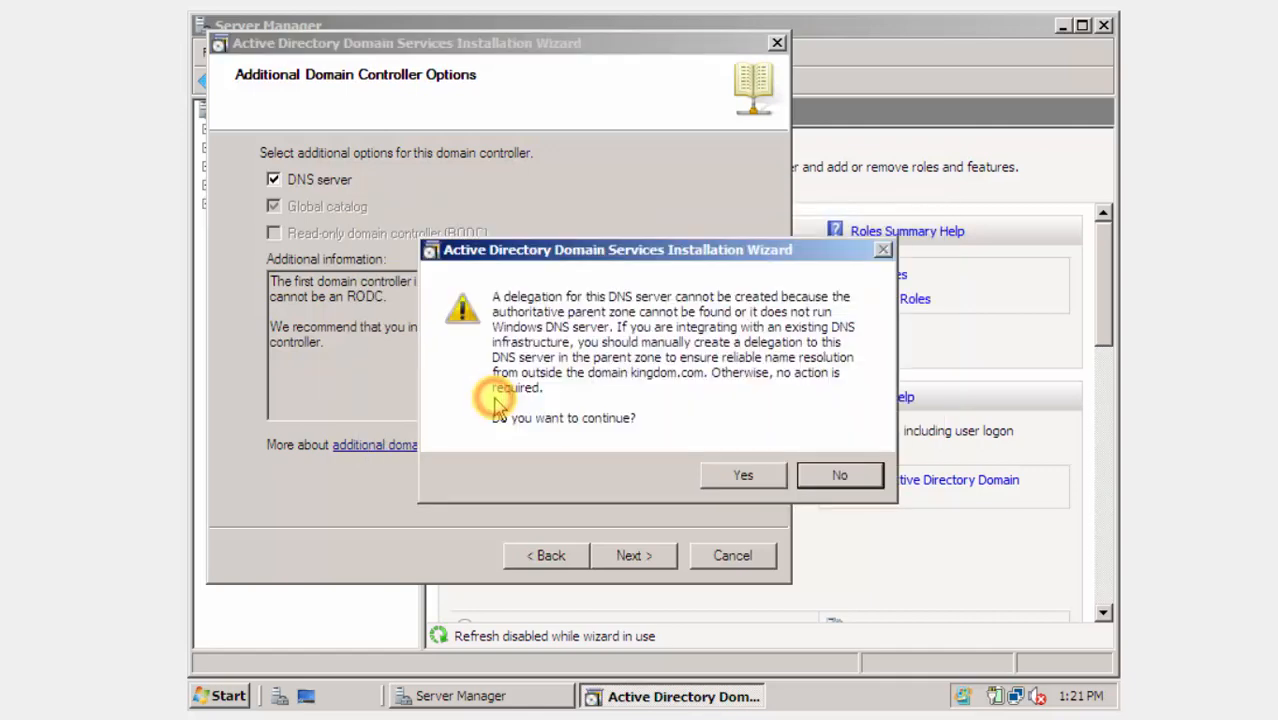
left_click(738, 477)
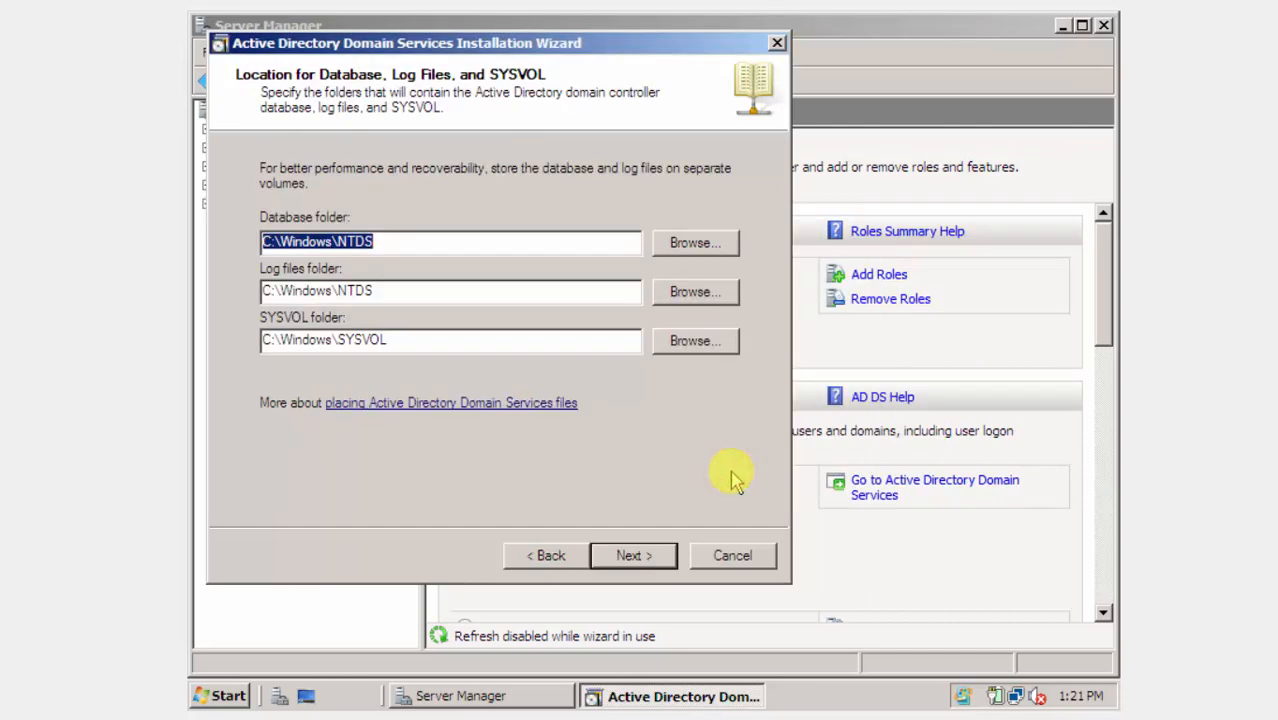
left_click(625, 557)
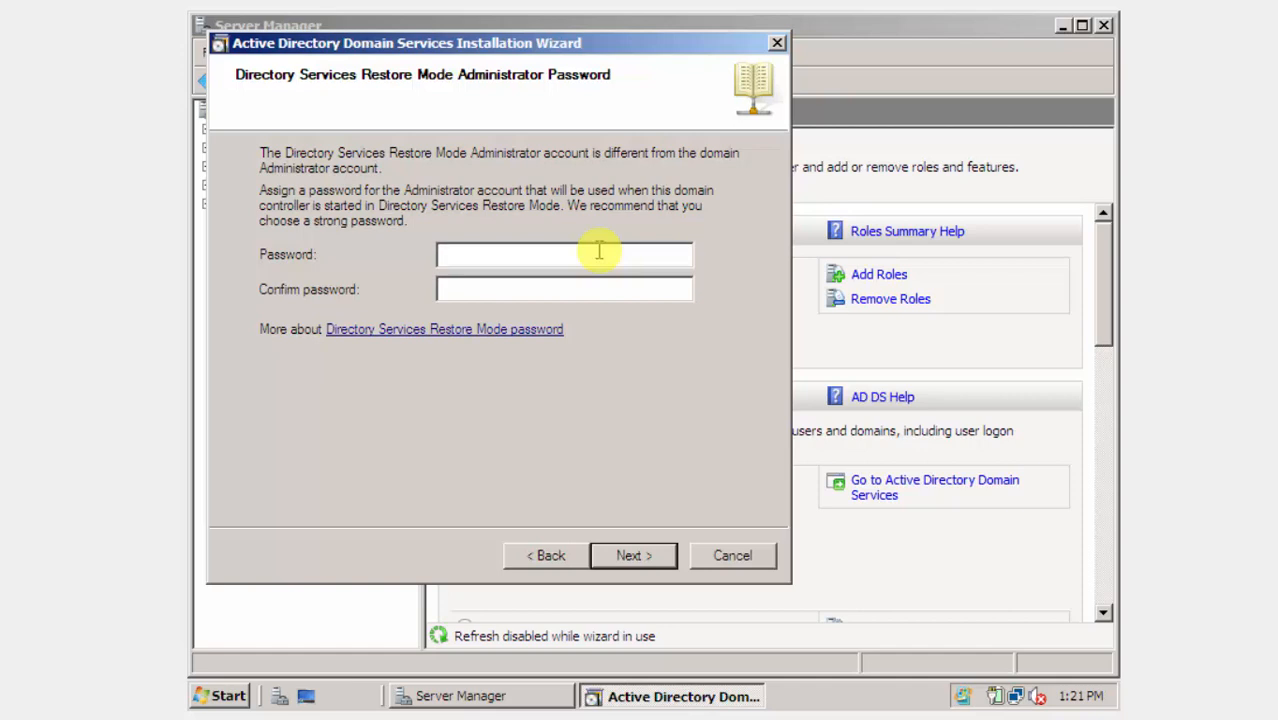
Enter and confirm the Directory Services Restore Mode administrator password.
type("p@")
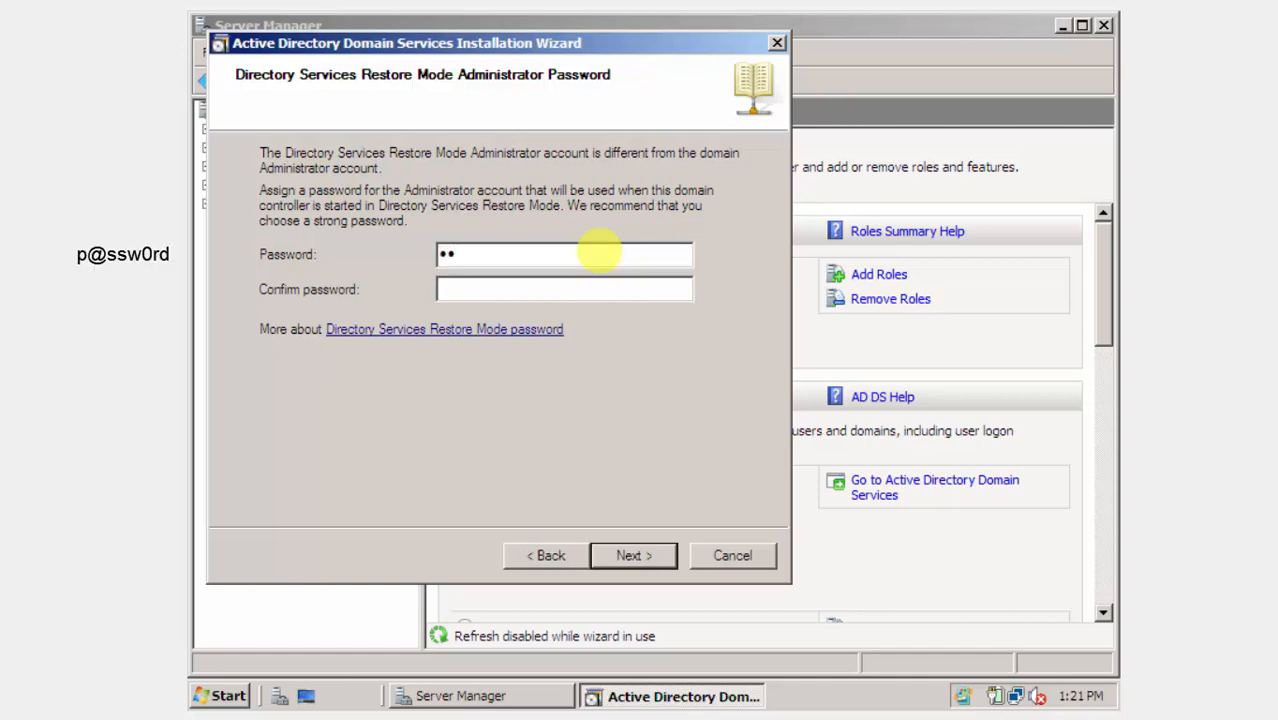
type("ssw0rd")
key("Tab")
type("p@ssw0rd")
key("Return")
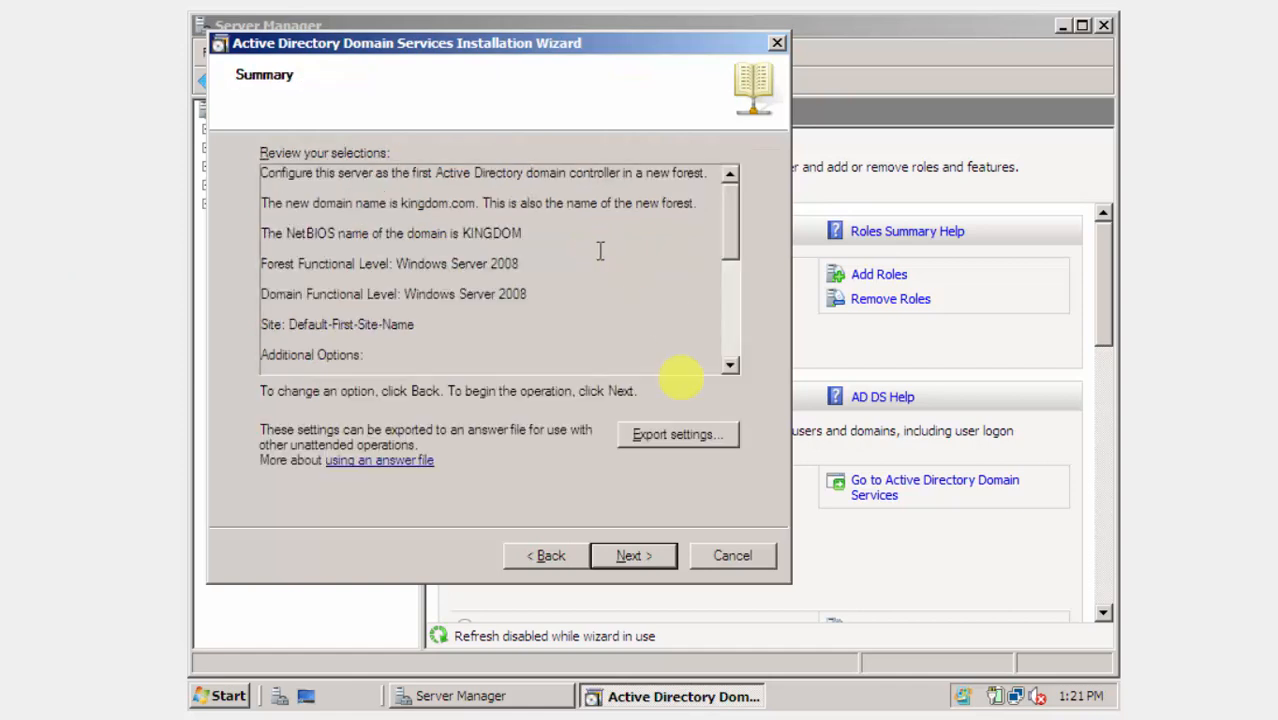
Review the Summary page and begin the AD DS configuration.
left_click(737, 231)
left_click_drag(737, 231, 727, 134)
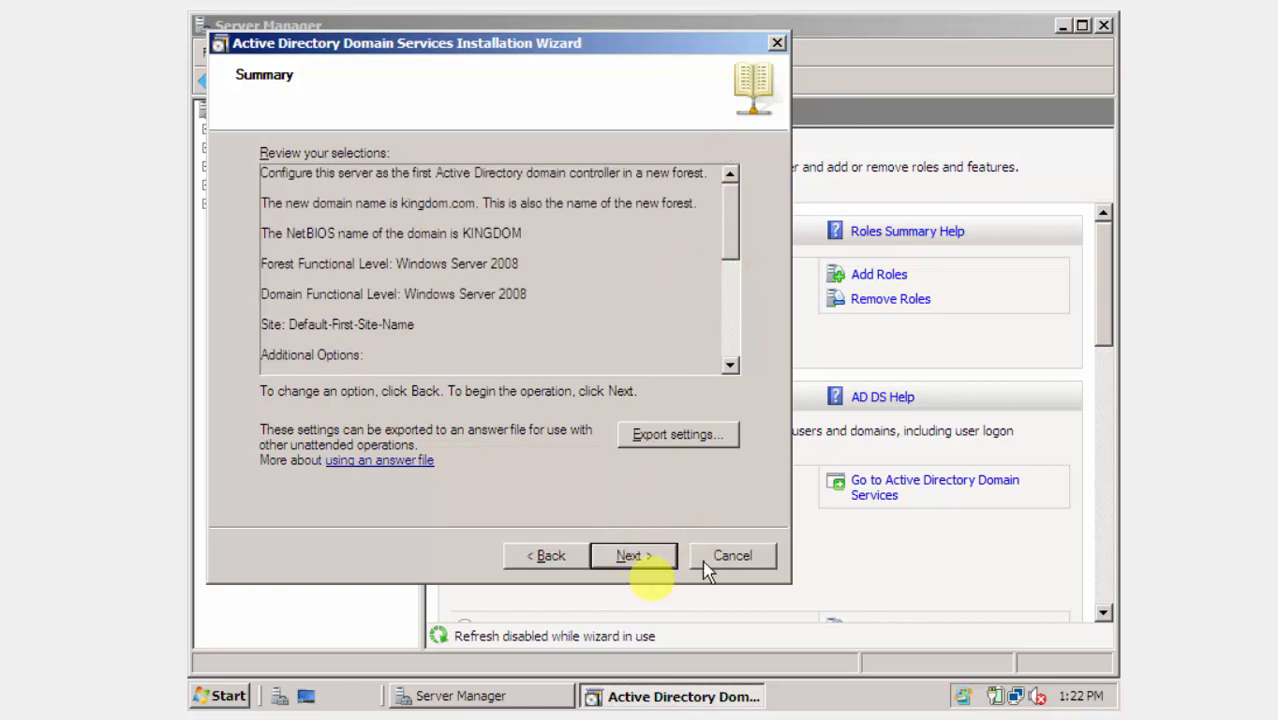
left_click(650, 557)
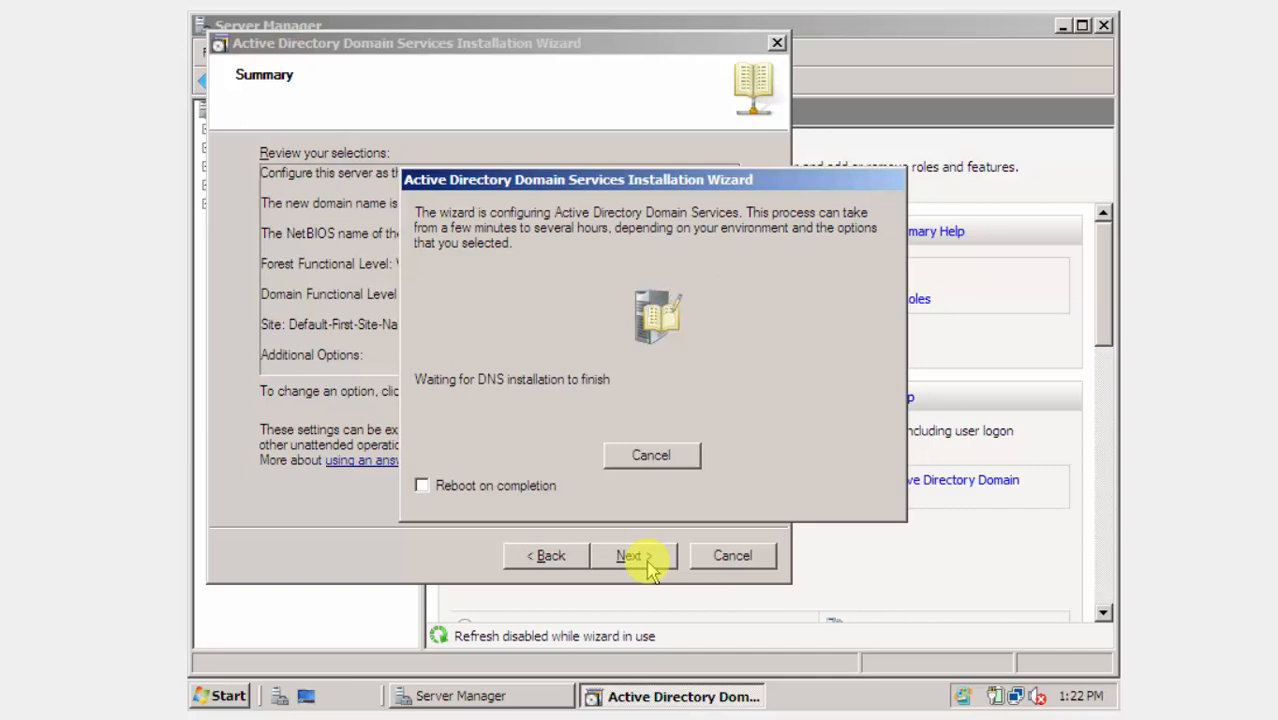
Tick Reboot on completion so the server restarts once AD DS configuration finishes.
left_click(527, 487)
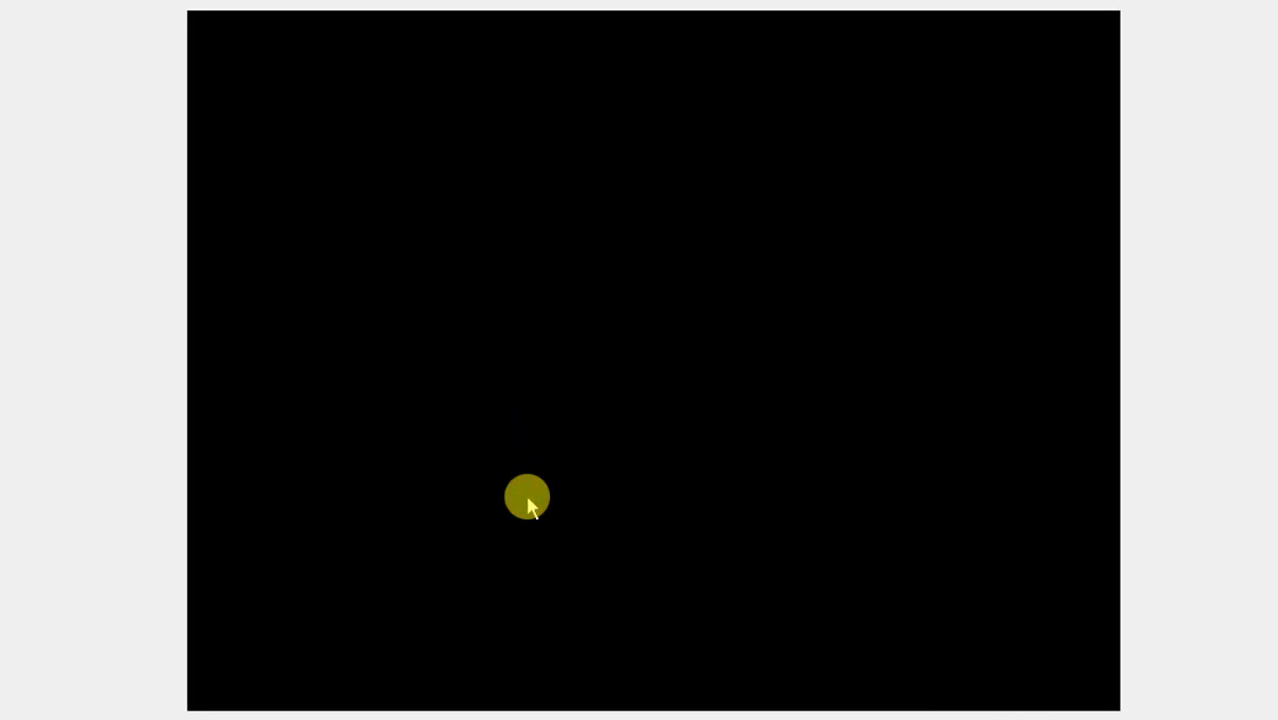
Log on to the restarted server as KINGDOM\Administrator with the domain administrator password.
left_click(528, 499)
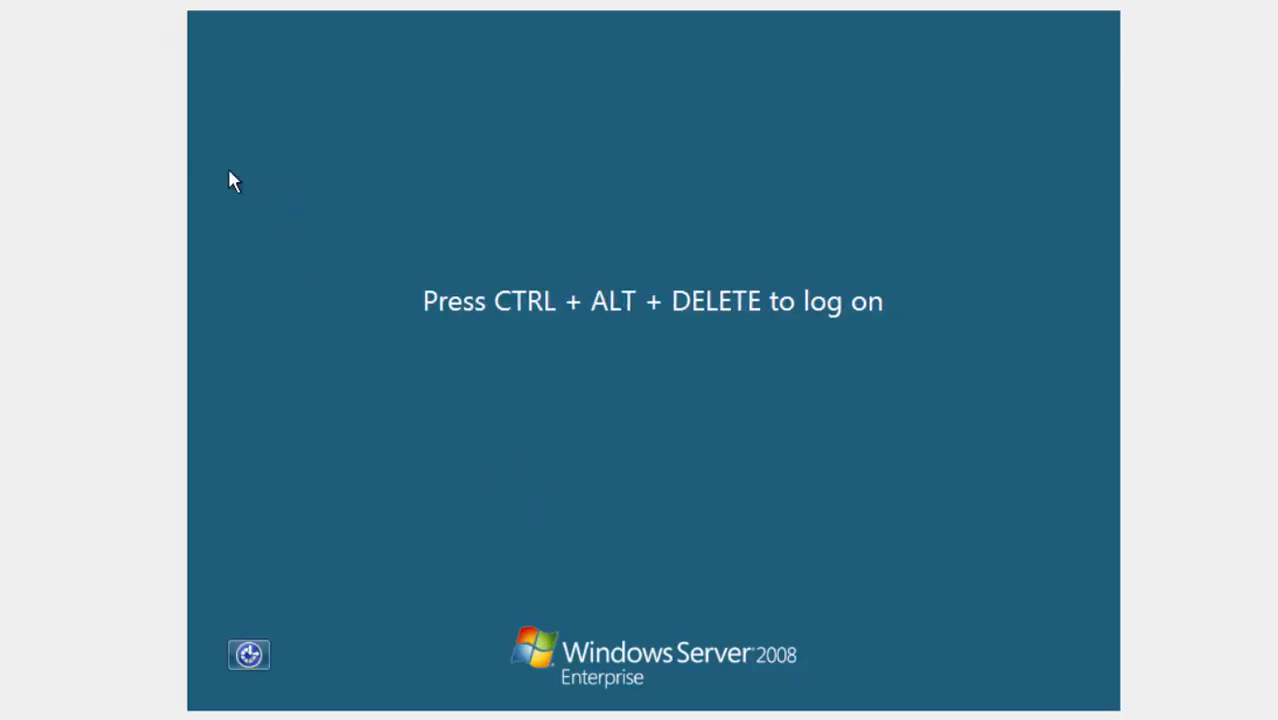
left_click(240, 26)
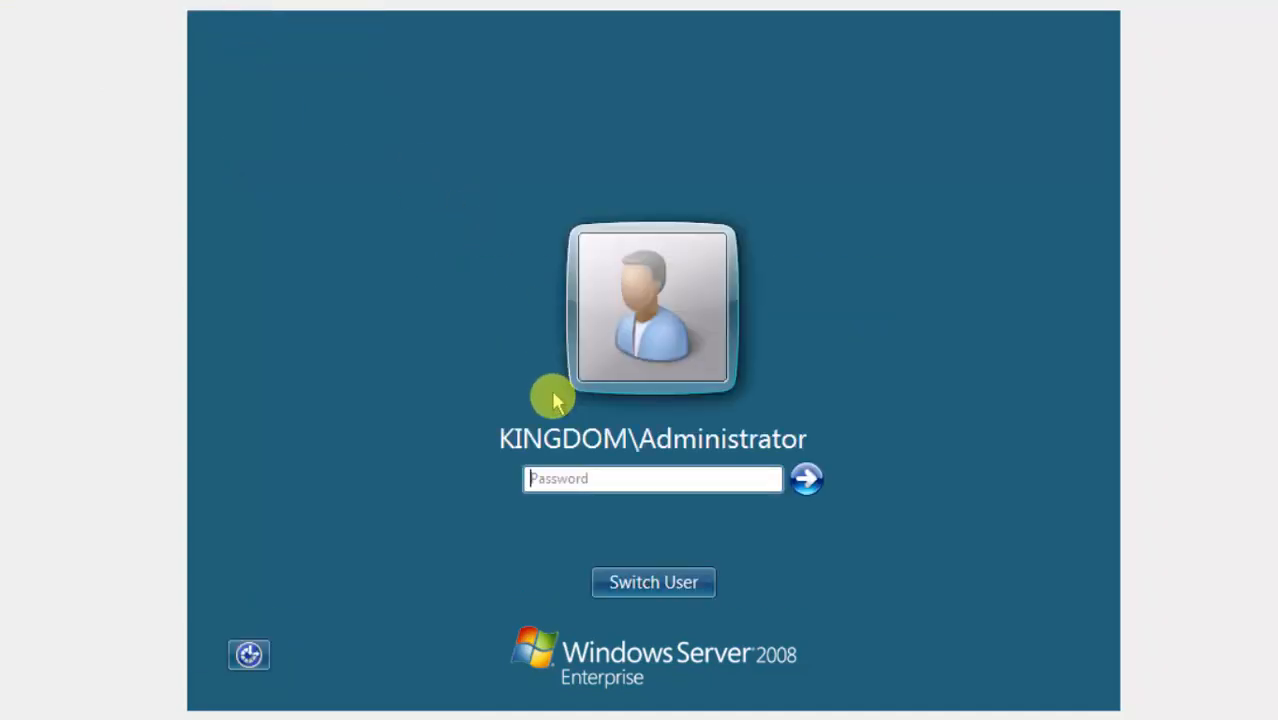
left_click(562, 476)
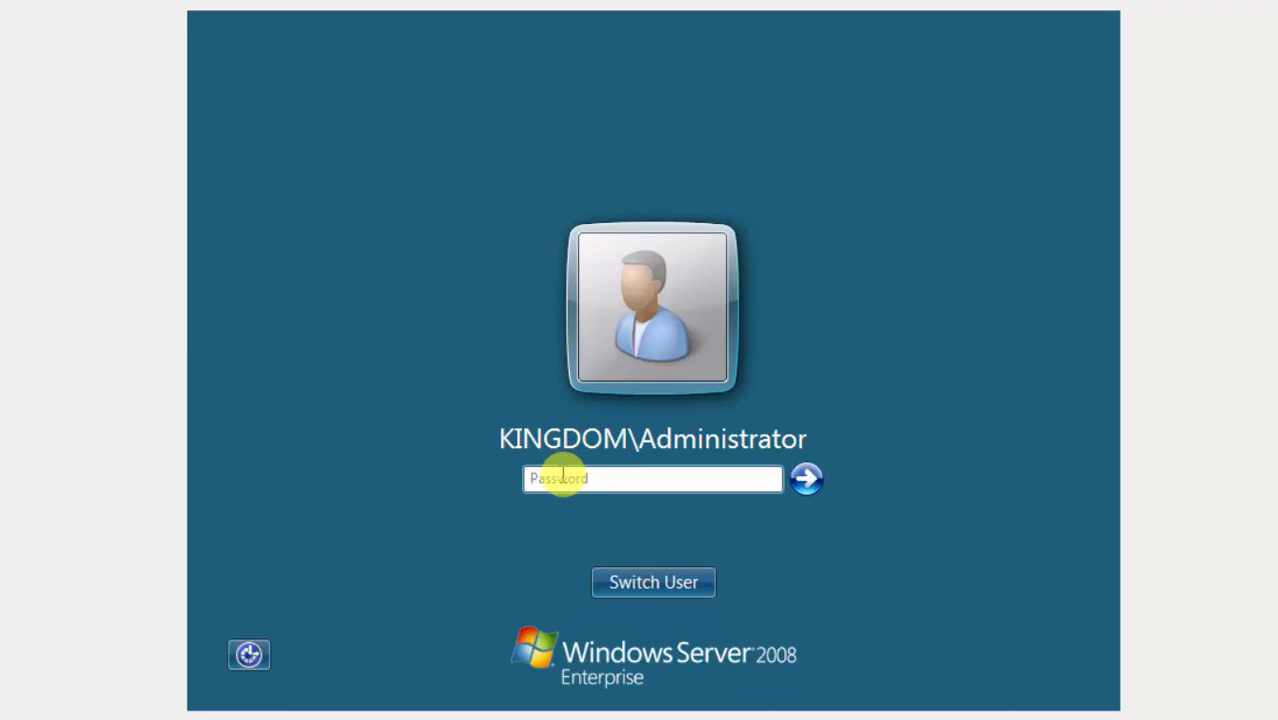
type("p")
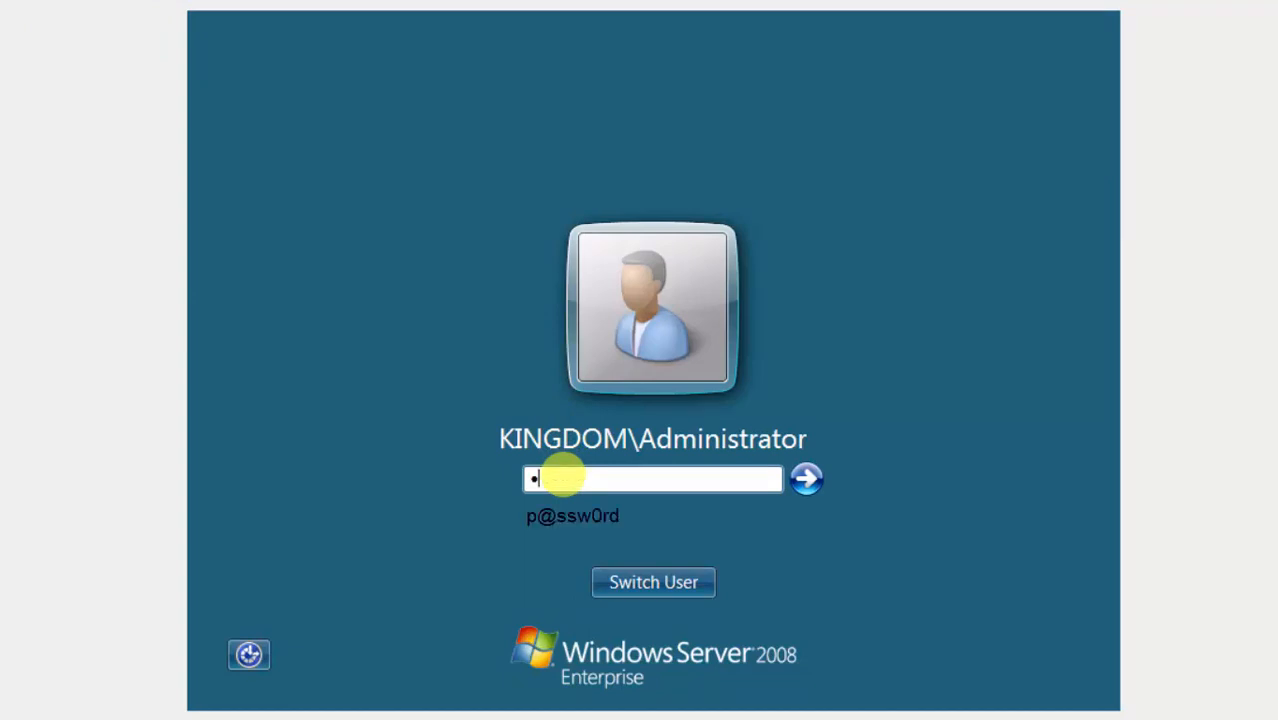
type("@ssw0rd")
key("Return")
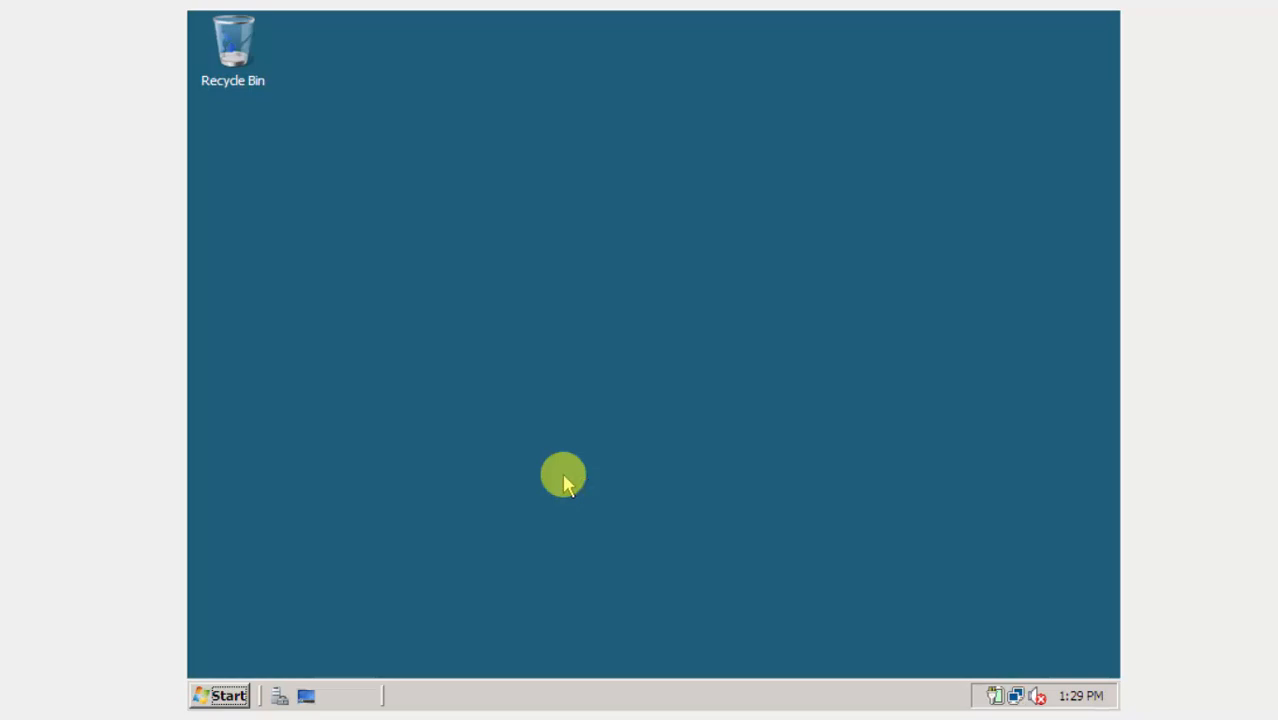
Open the Computer window's System properties to confirm Server2008 belongs to kingdom.com.
left_click(220, 695)
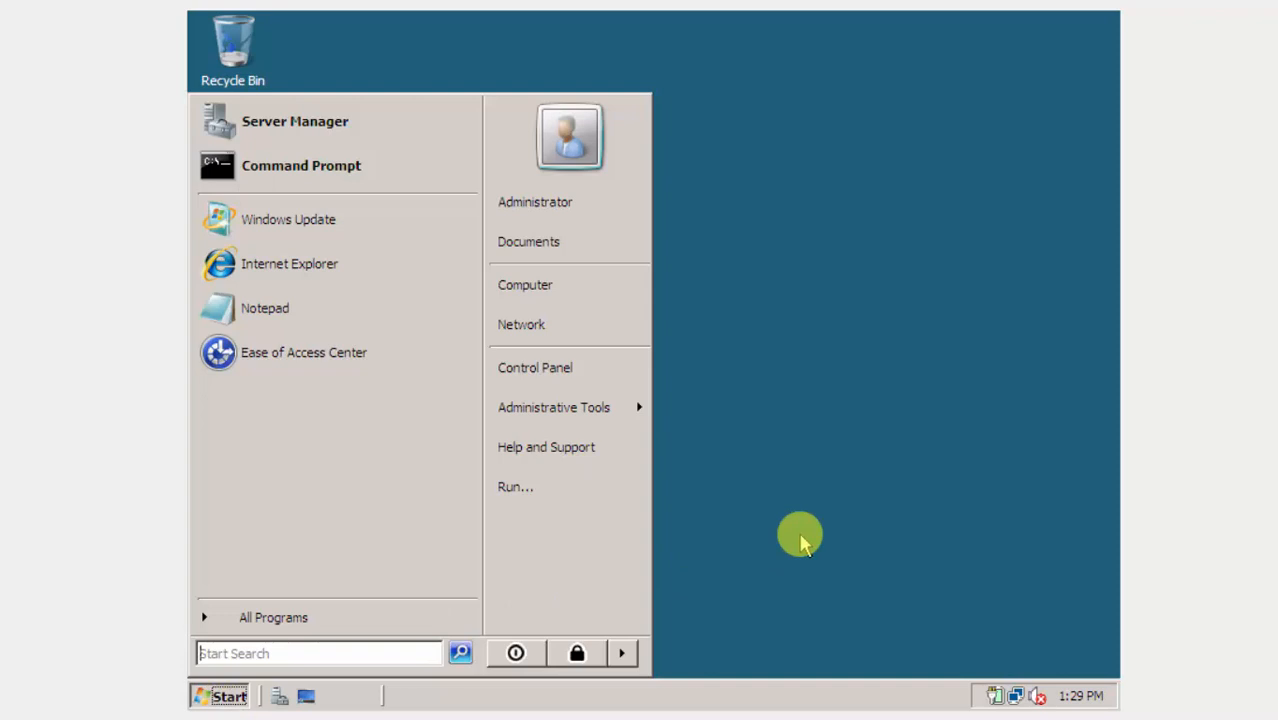
left_click(582, 290)
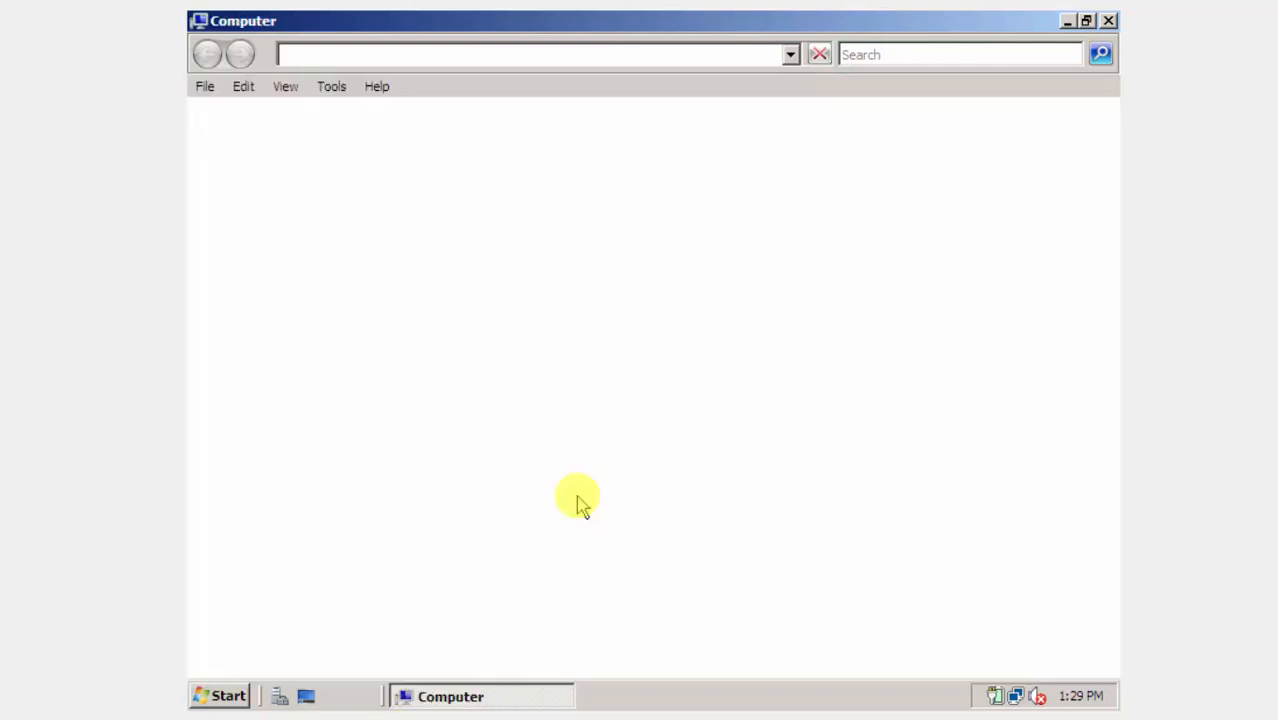
right_click(577, 500)
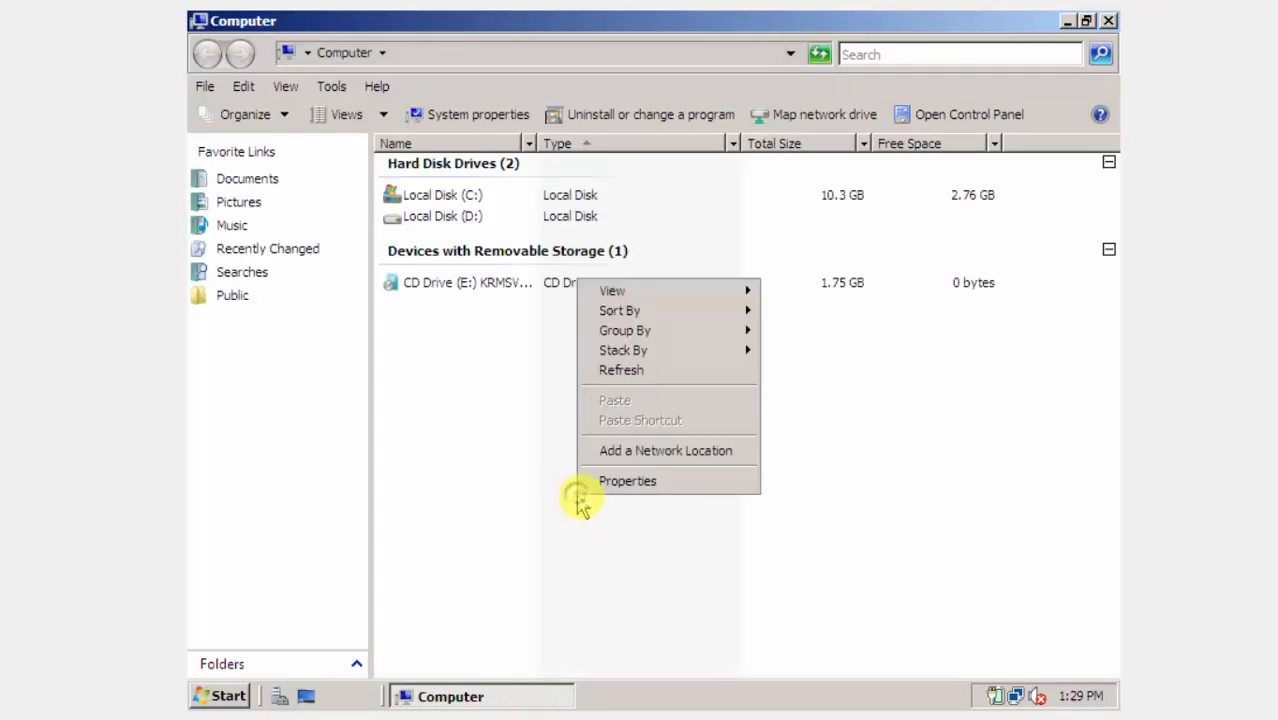
left_click(600, 481)
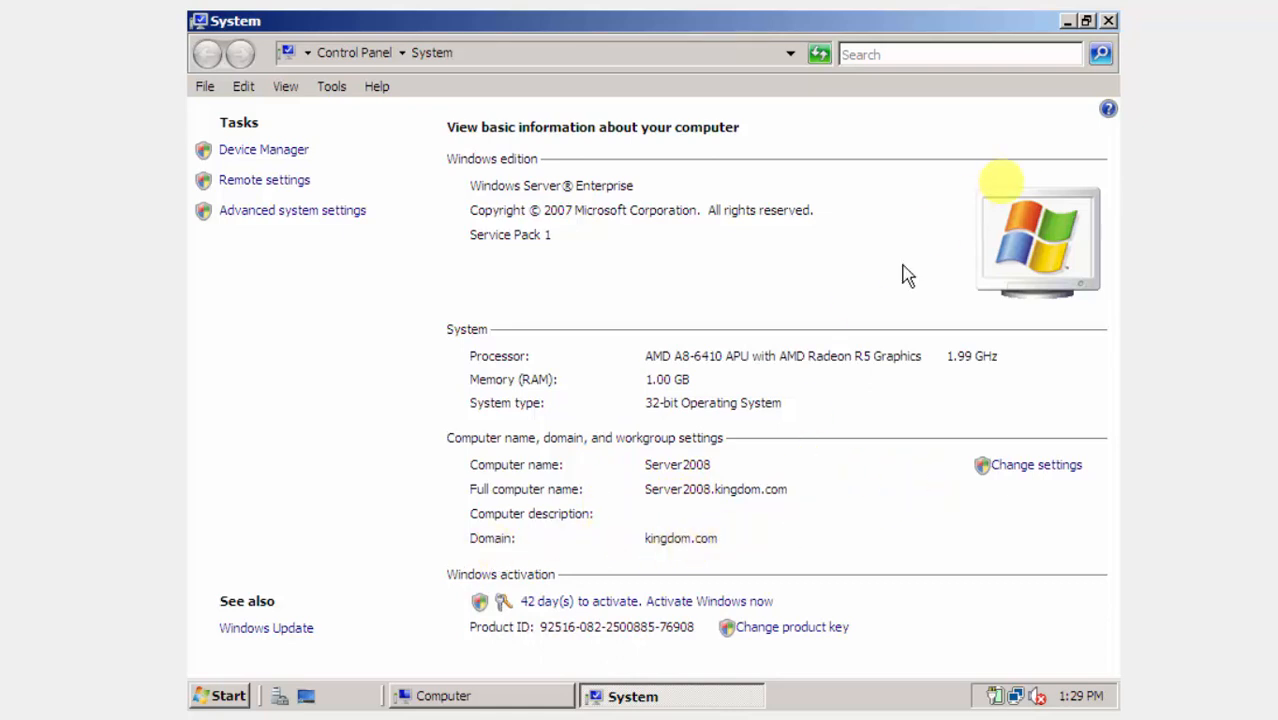
Close the System, Computer and Initial Configuration Tasks windows.
left_click(1110, 20)
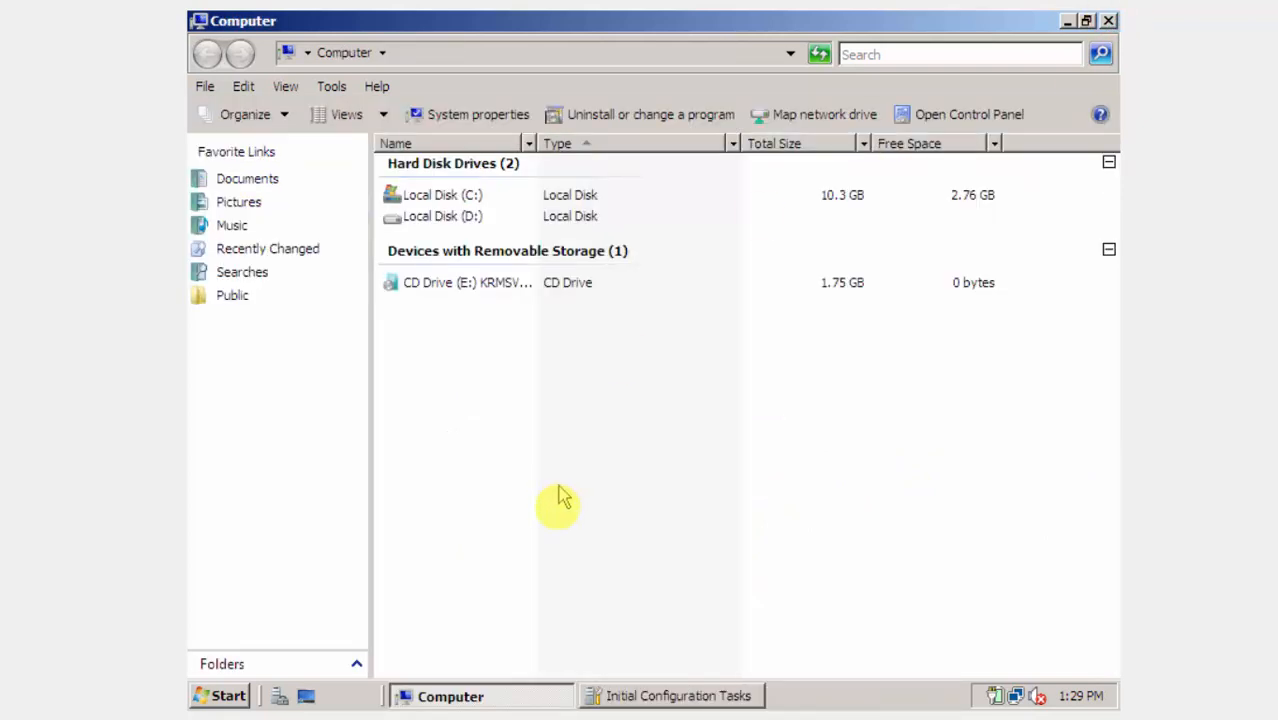
left_click(1110, 20)
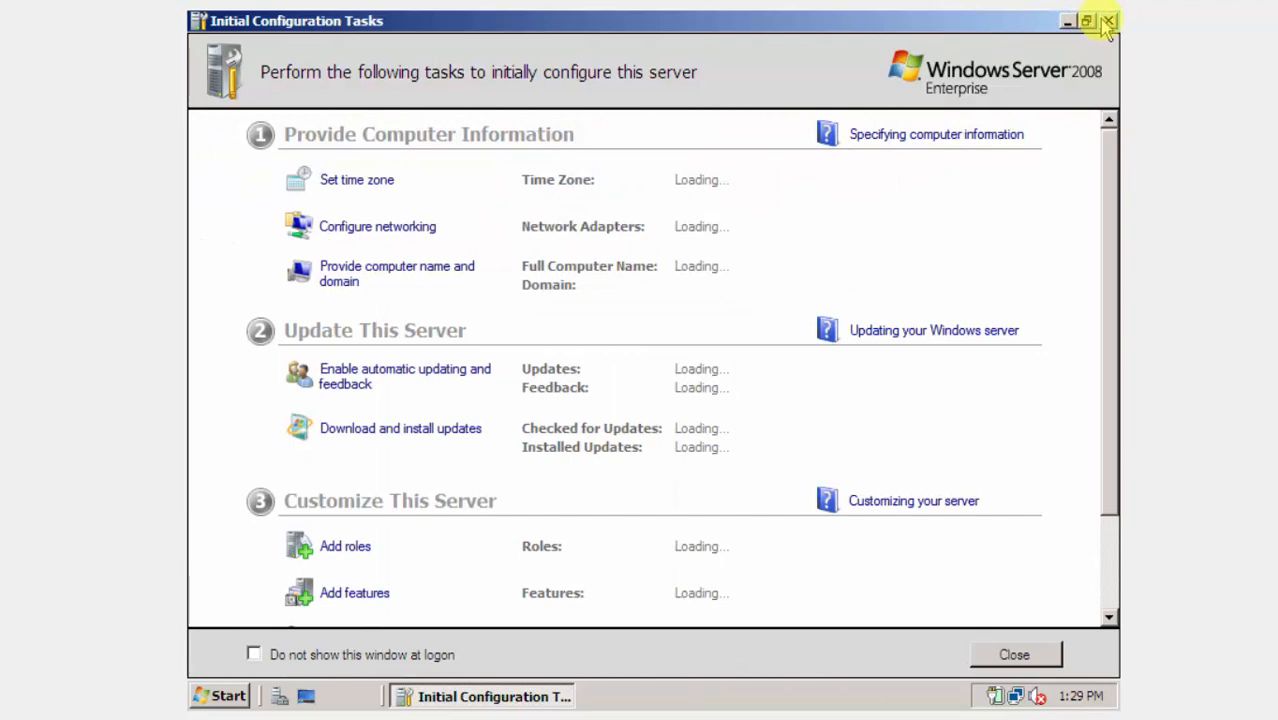
left_click(1107, 20)
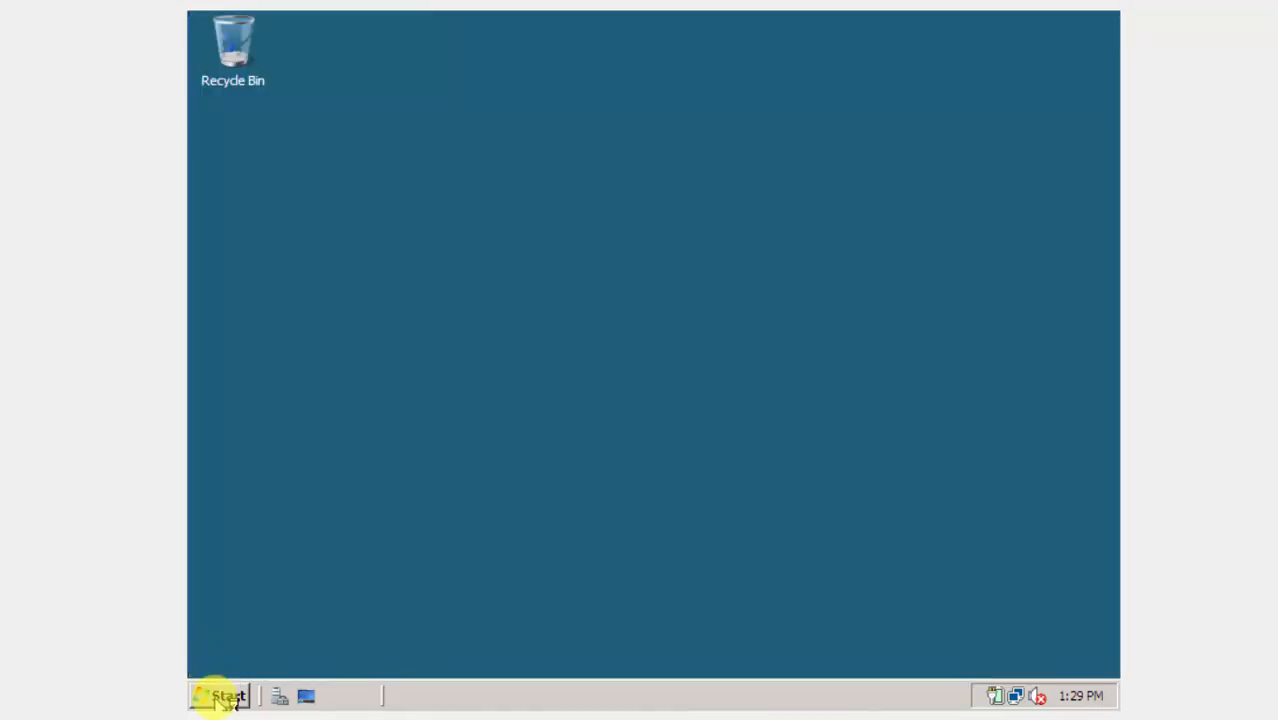
Launch Active Directory Users and Computers and expand kingdom.com to its empty Computers container.
left_click(222, 696)
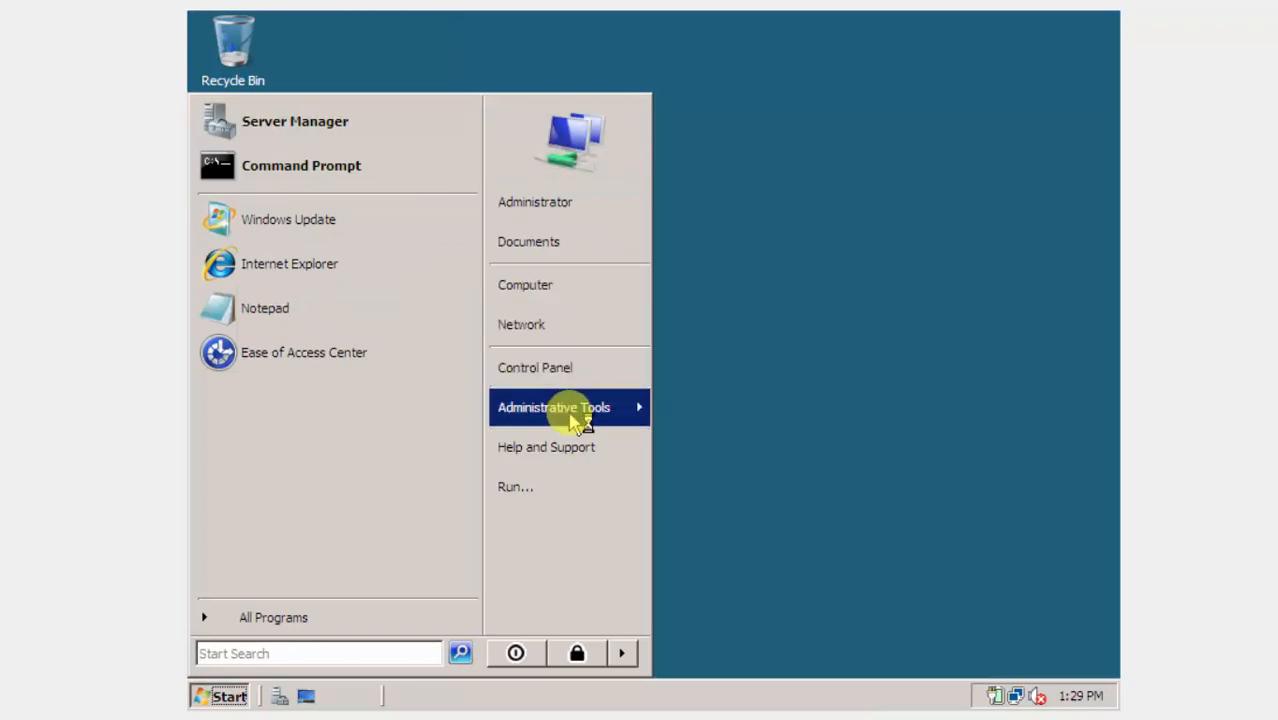
mouse_move(580, 420)
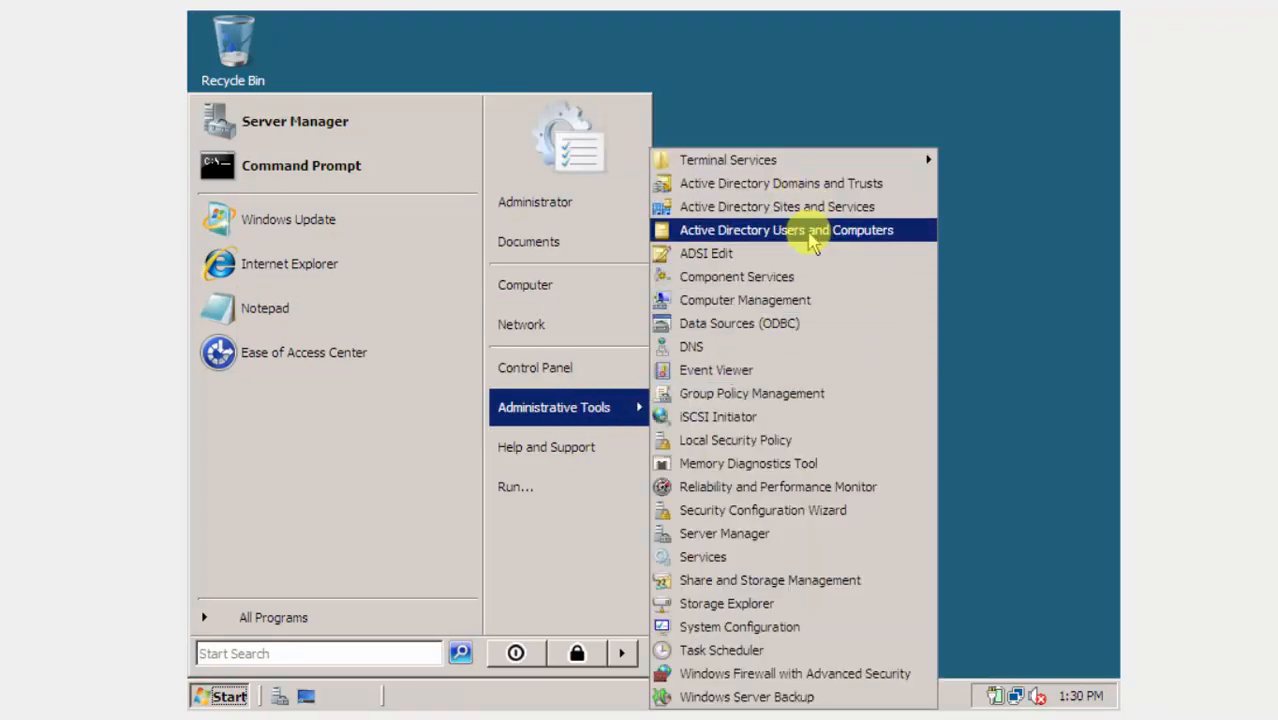
left_click(812, 232)
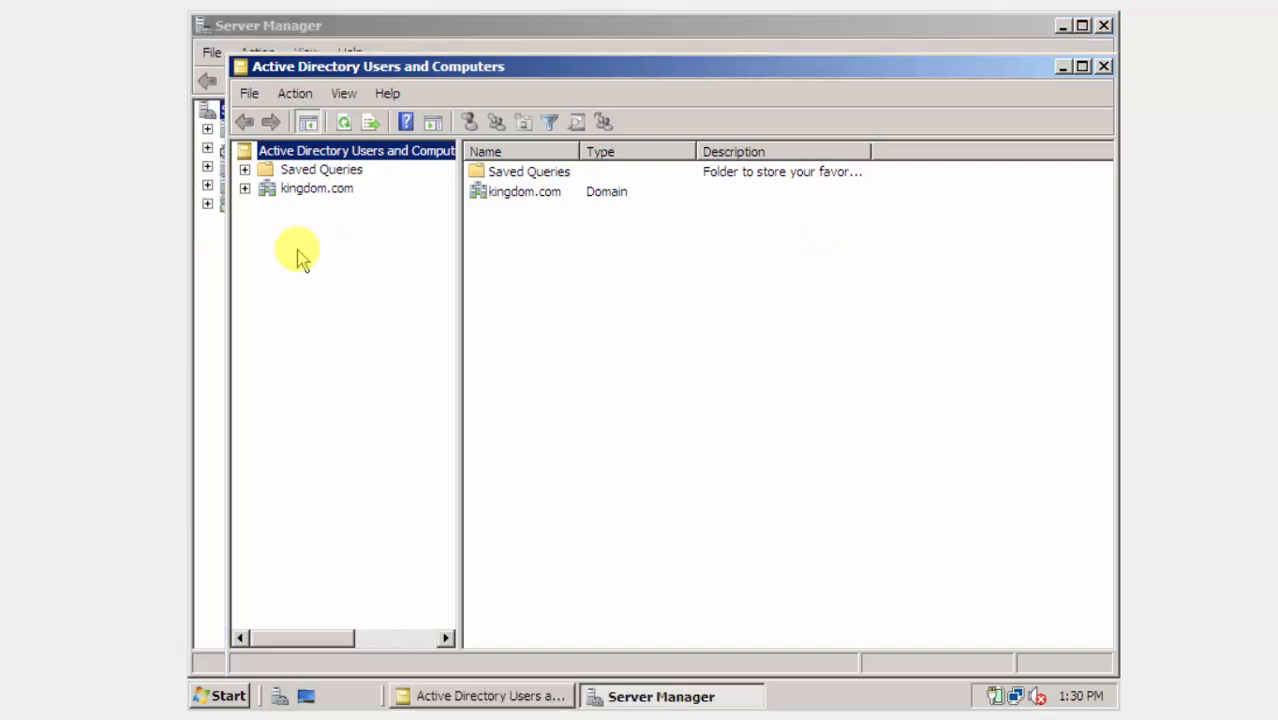
left_click(283, 196)
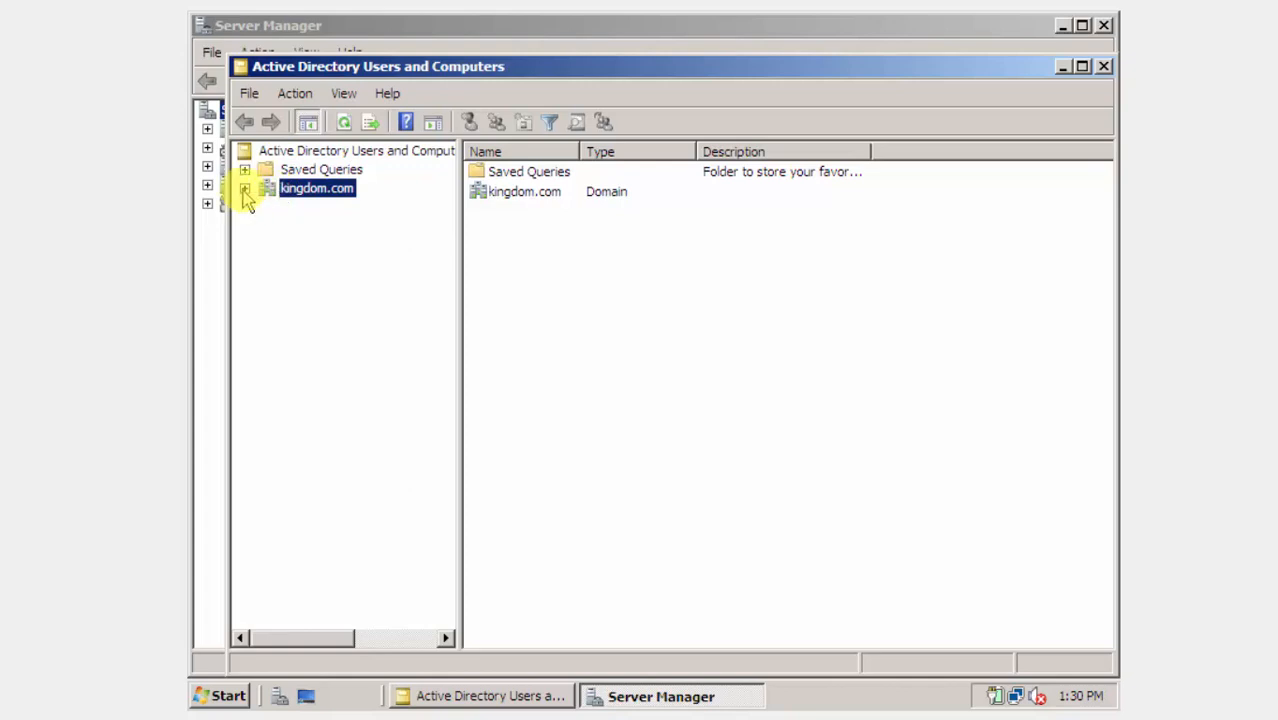
left_click(245, 189)
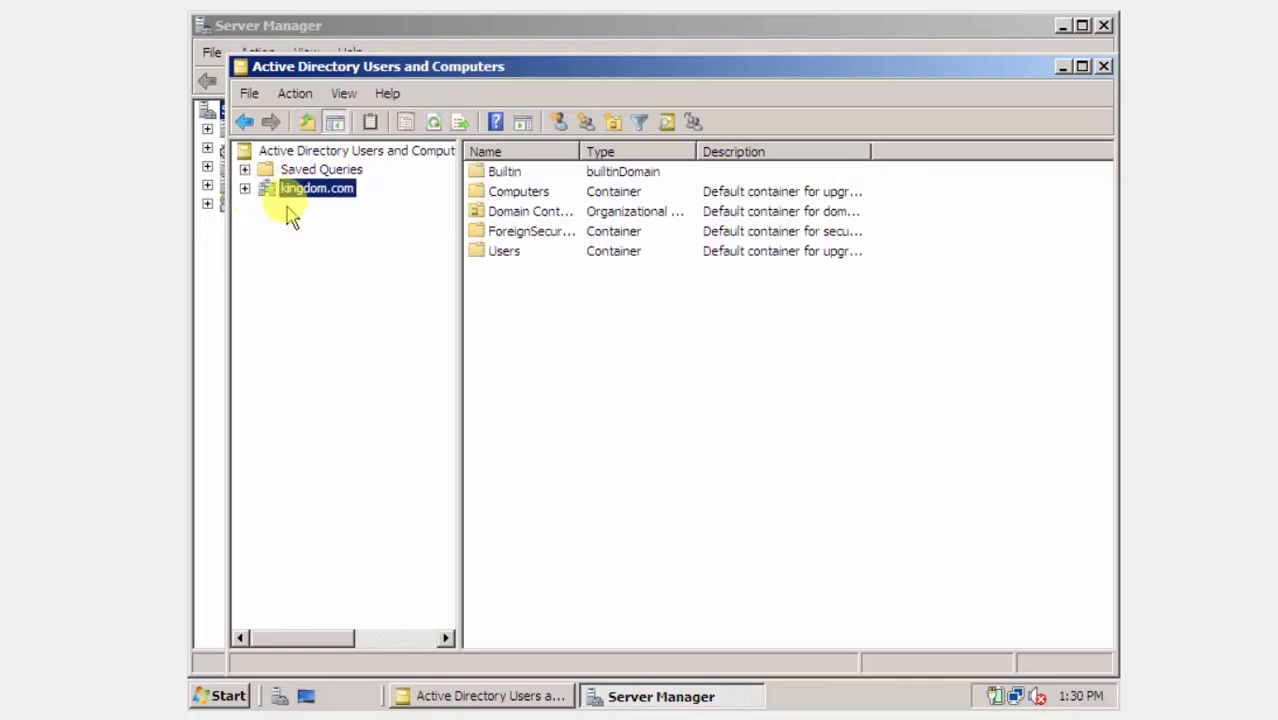
left_click(245, 189)
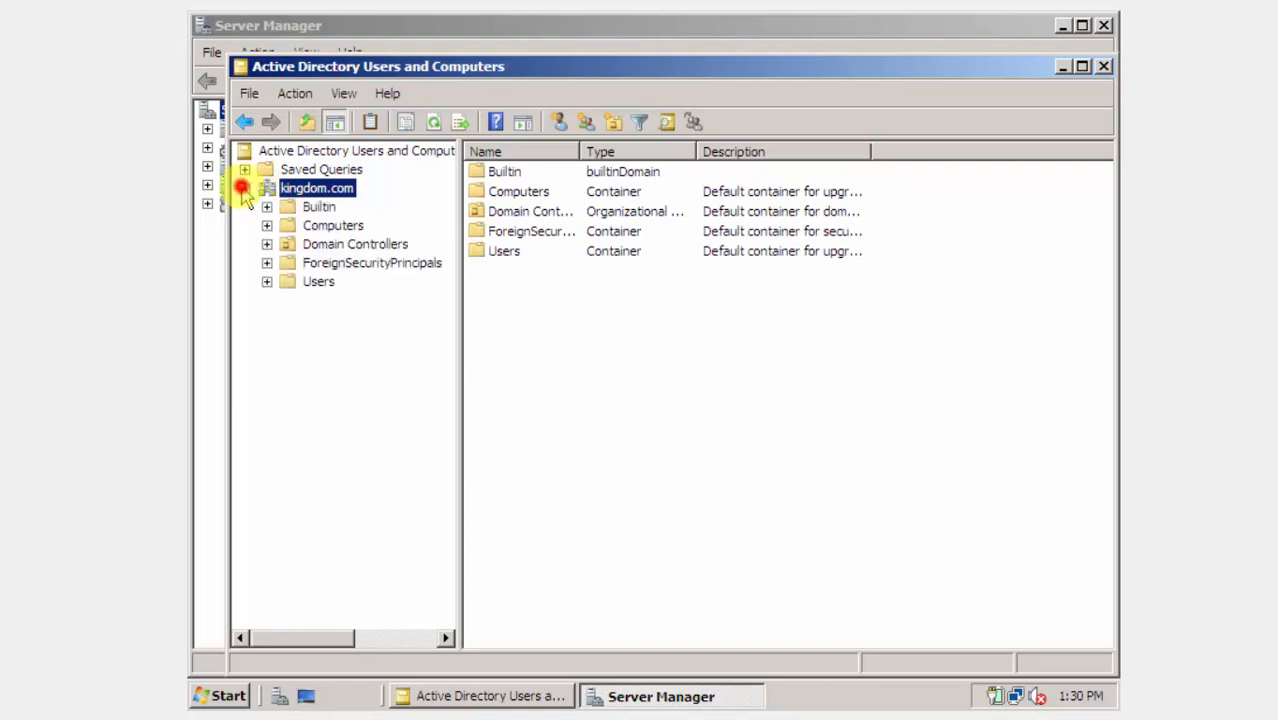
left_click(306, 225)
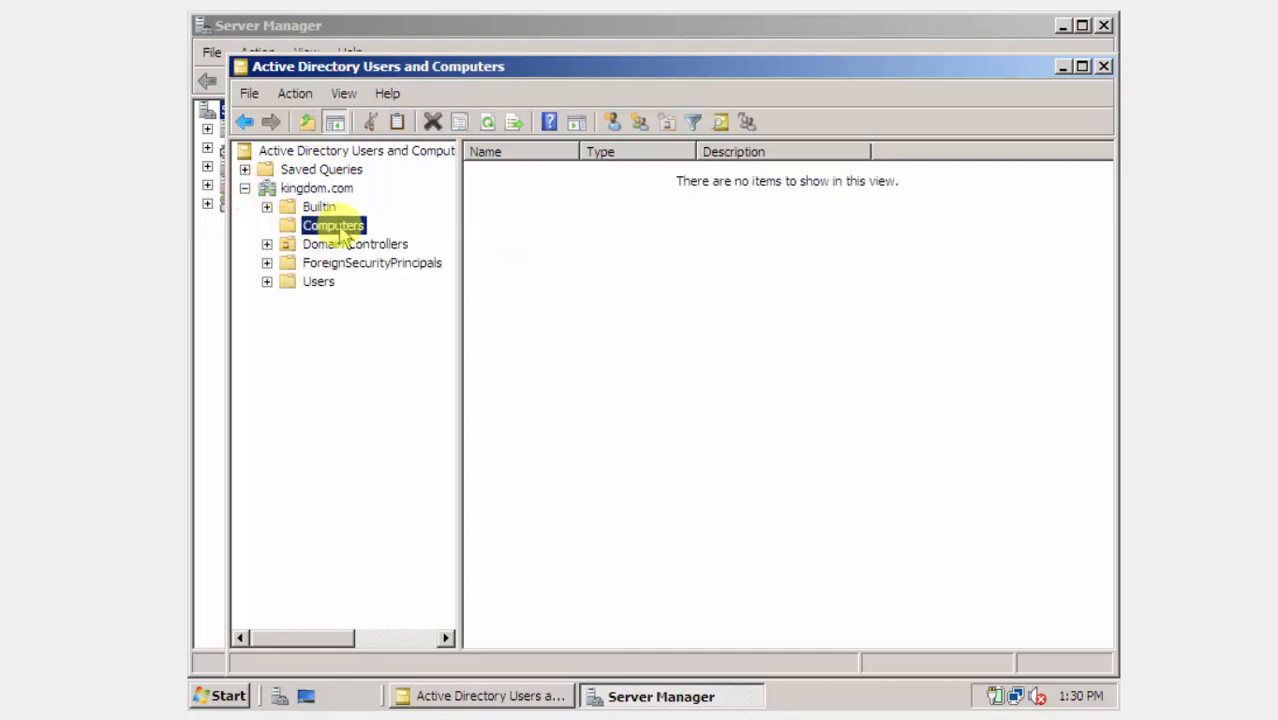
Choose New > Computer from the Computers container's context menu.
left_click(662, 246)
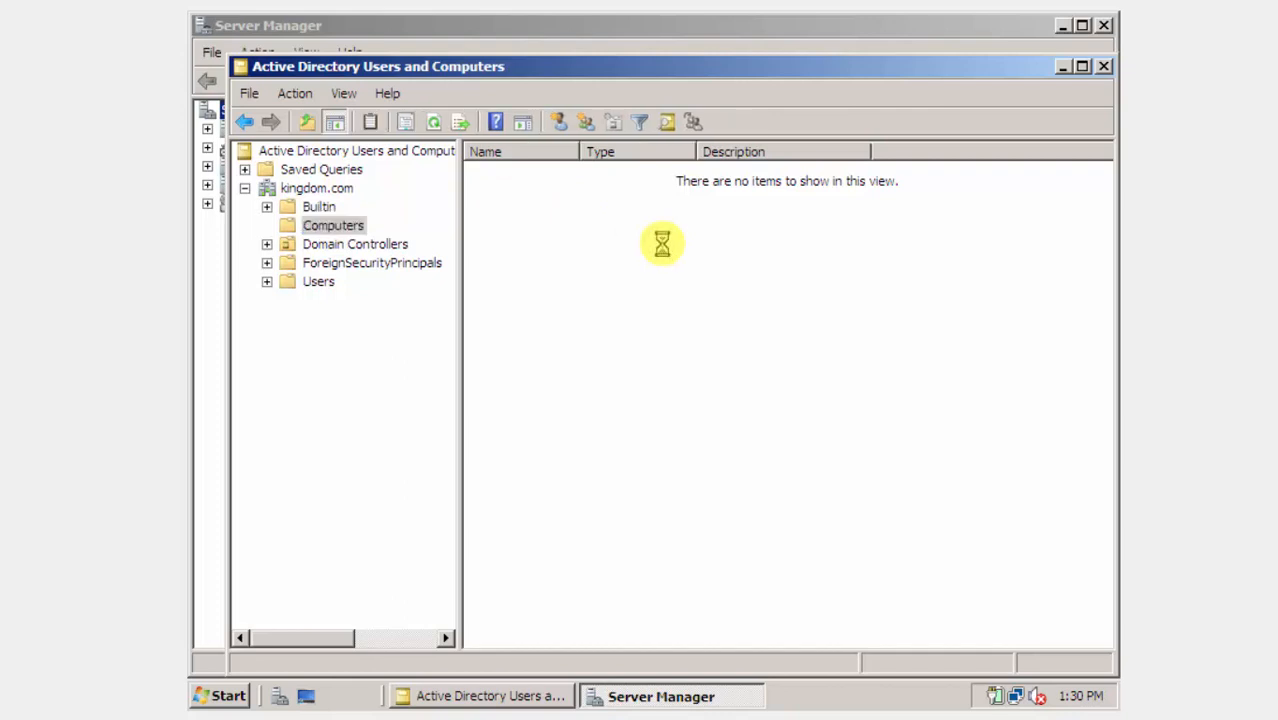
right_click(662, 245)
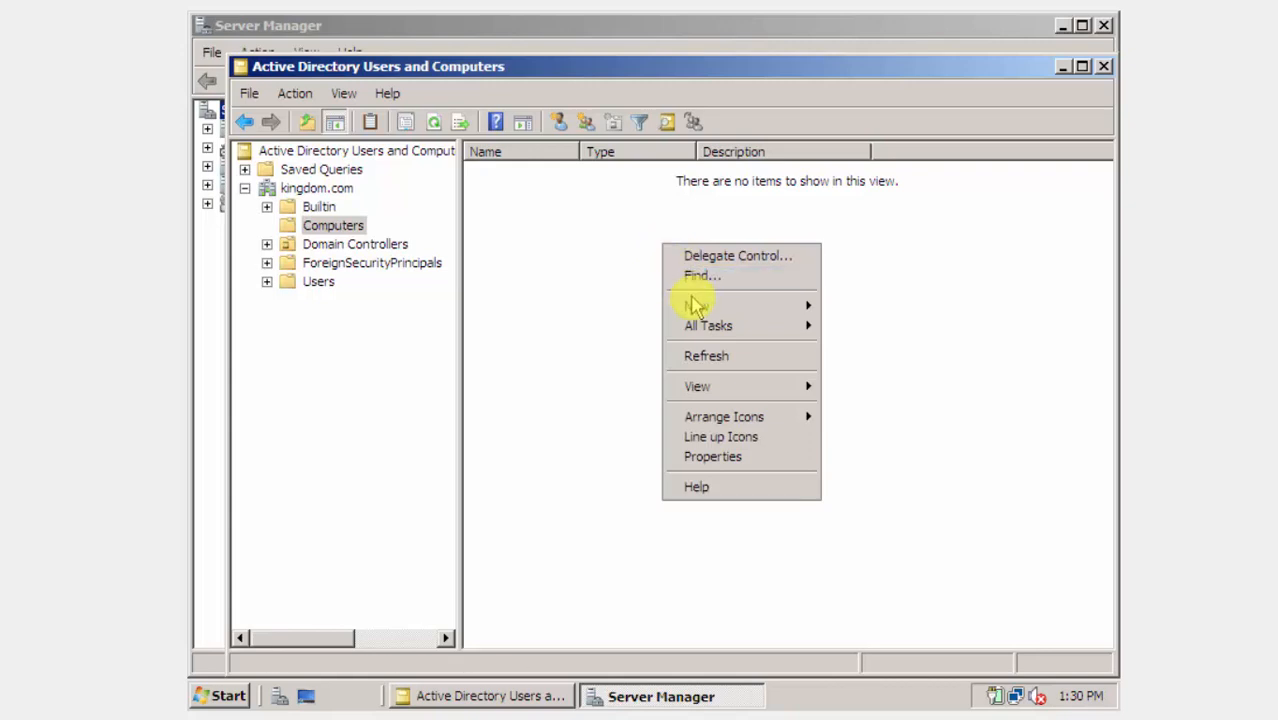
mouse_move(697, 308)
left_click(840, 305)
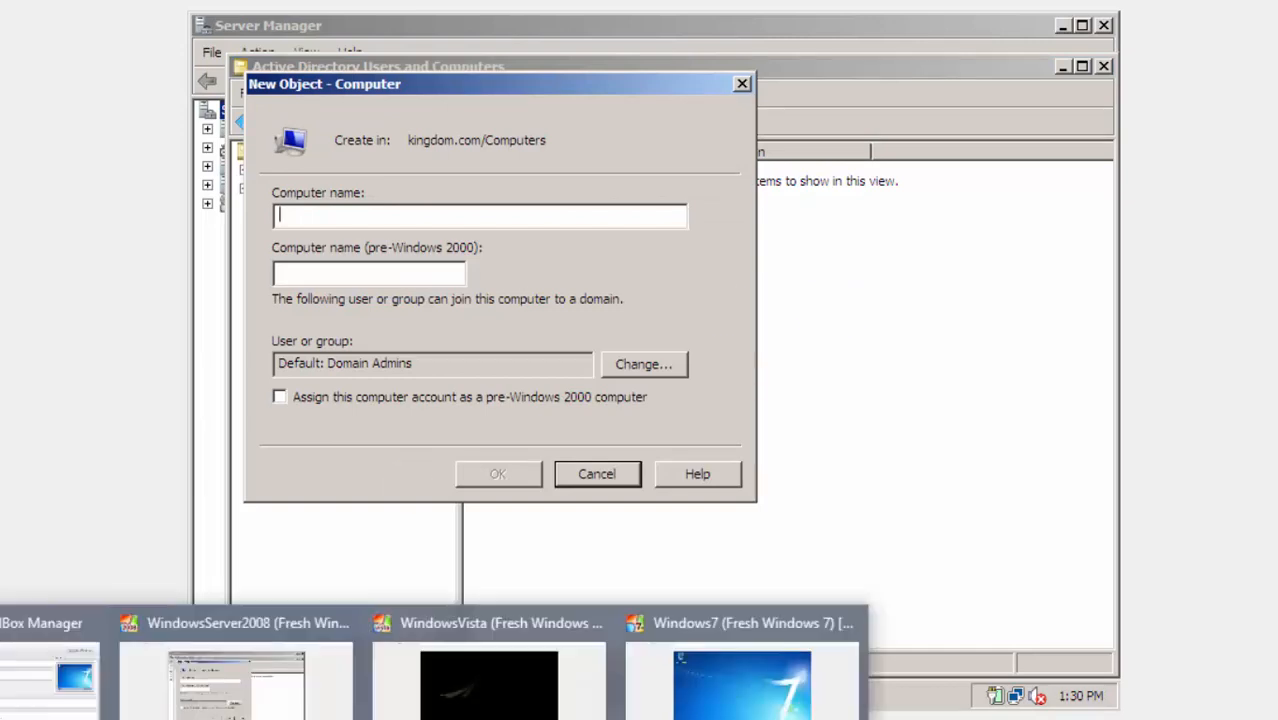
Switch to the Vista VM and close its Network and Sharing Center.
mouse_move(523, 705)
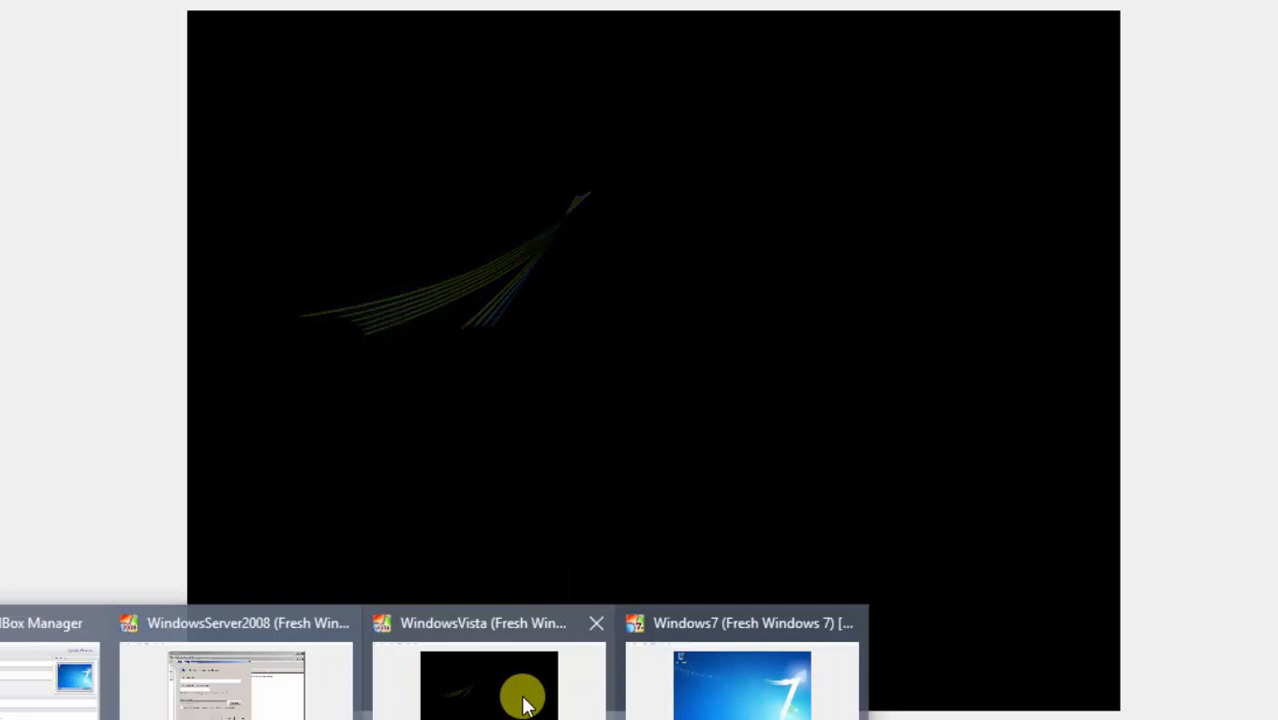
left_click(523, 705)
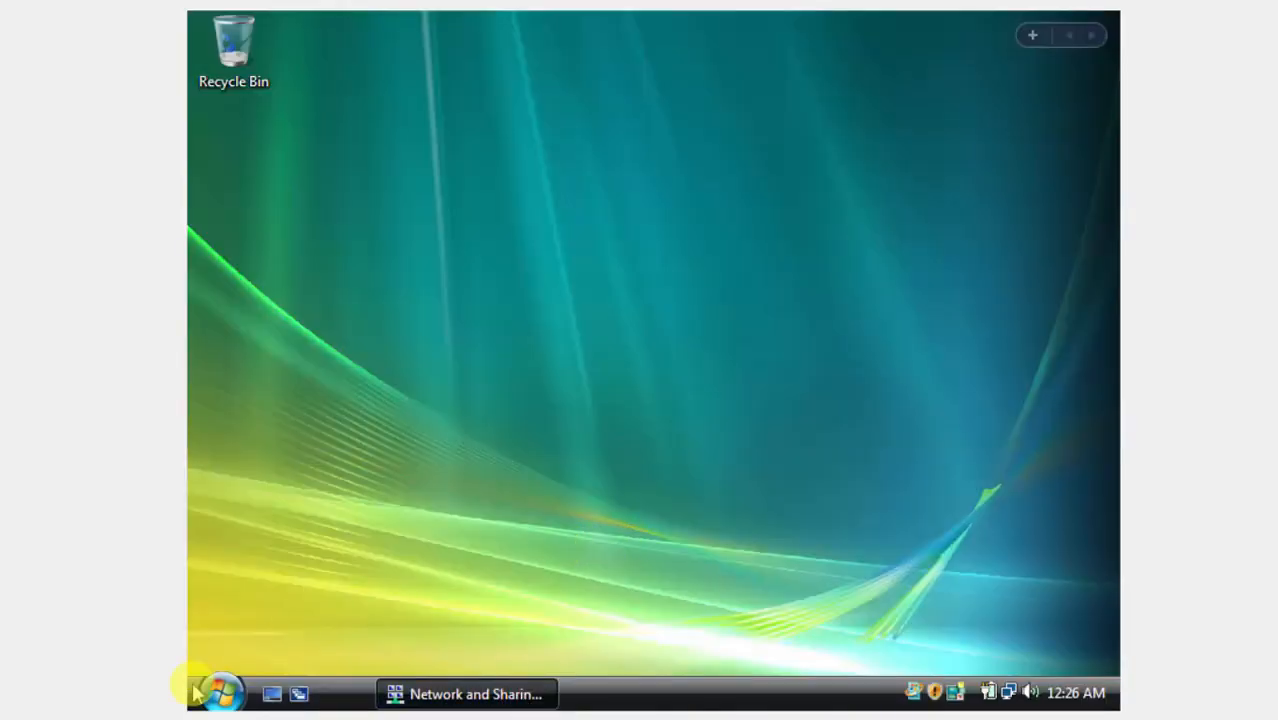
left_click(200, 690)
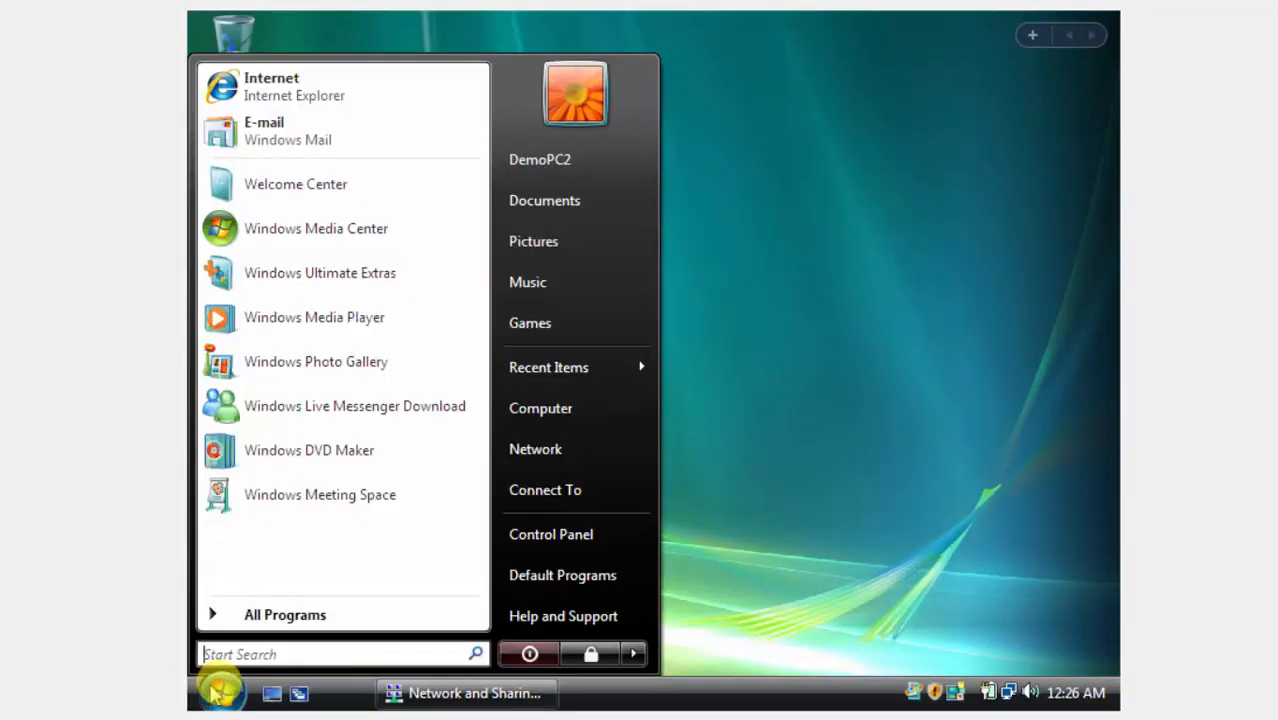
left_click(504, 690)
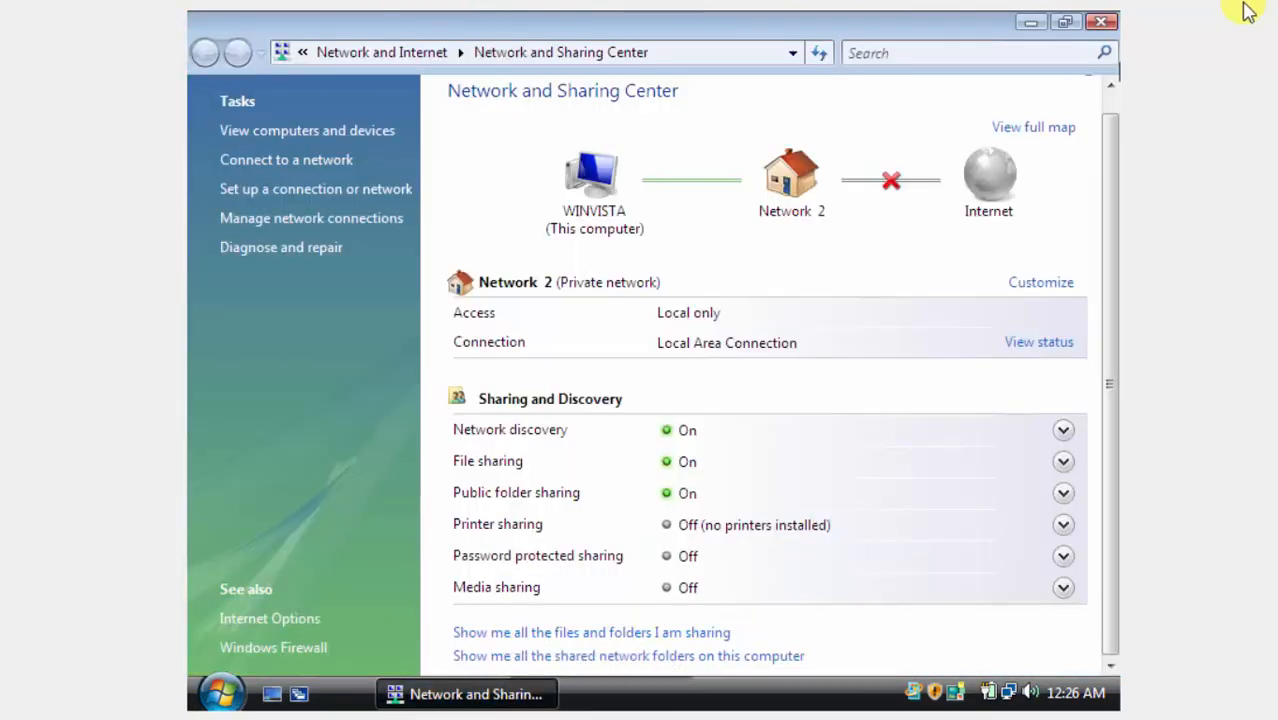
left_click(1105, 23)
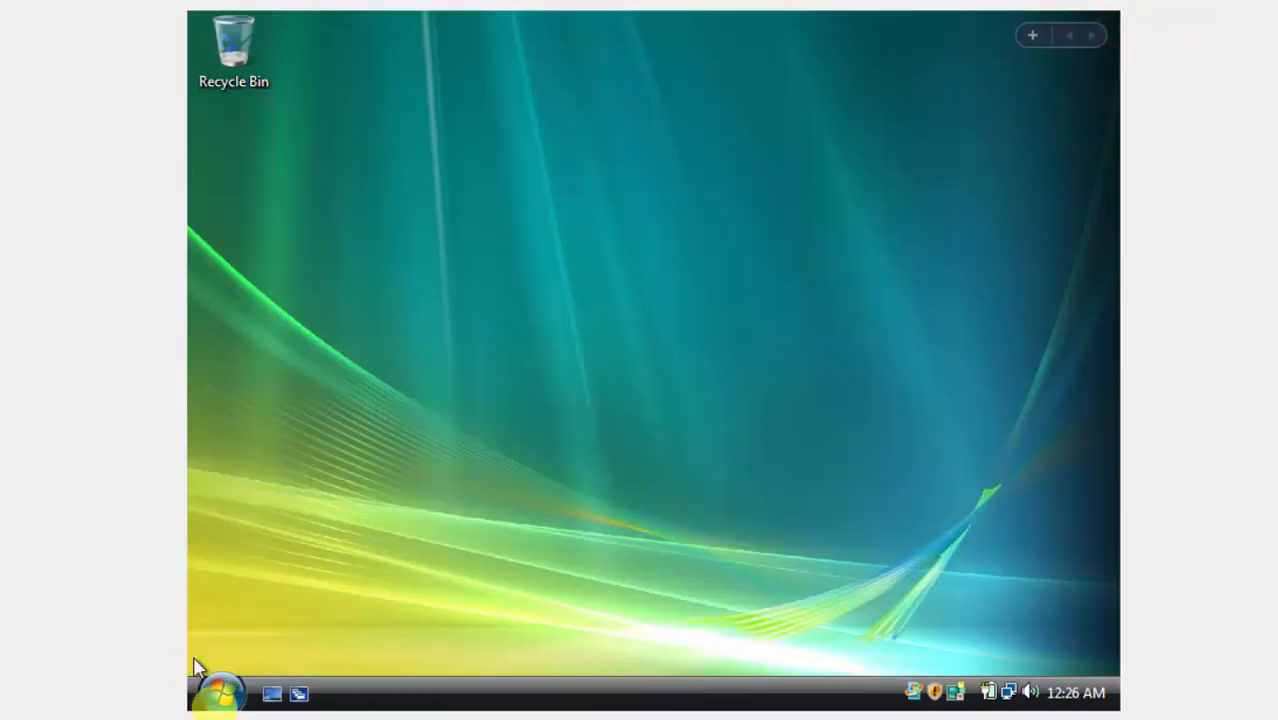
View Vista's System properties showing WinVista in WORKGROUP, then return to the server.
left_click(215, 690)
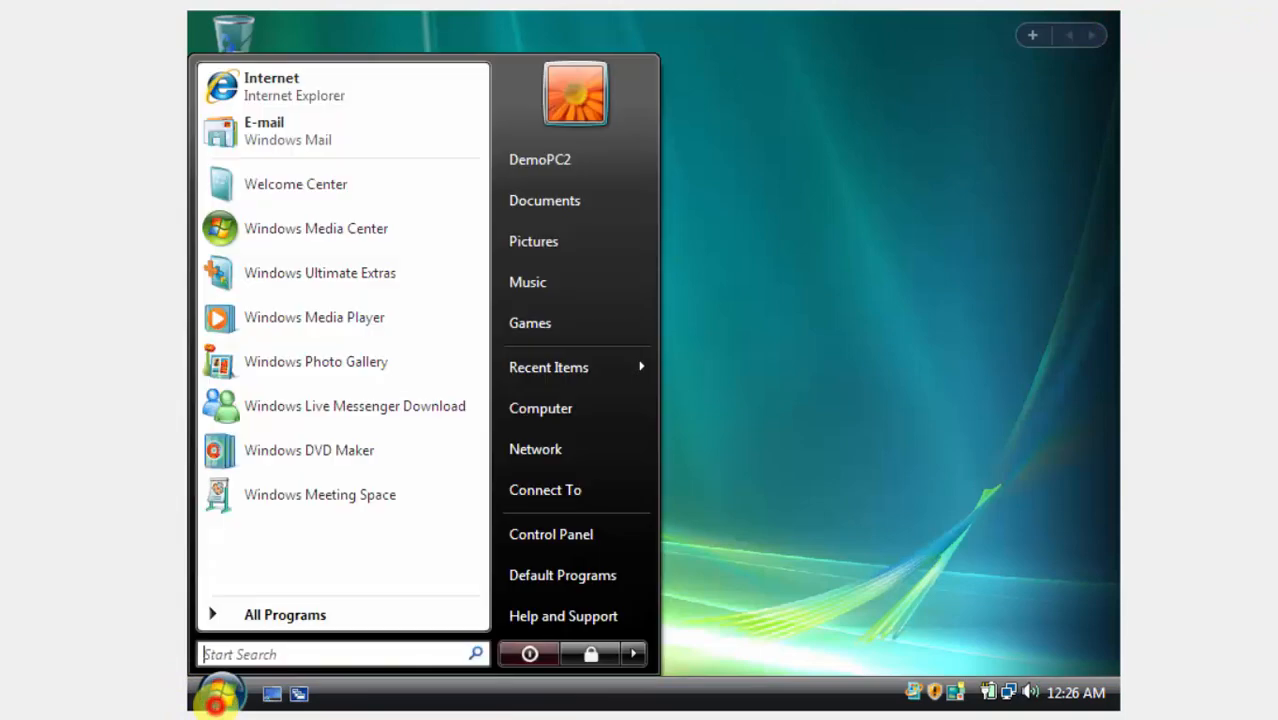
left_click(592, 405)
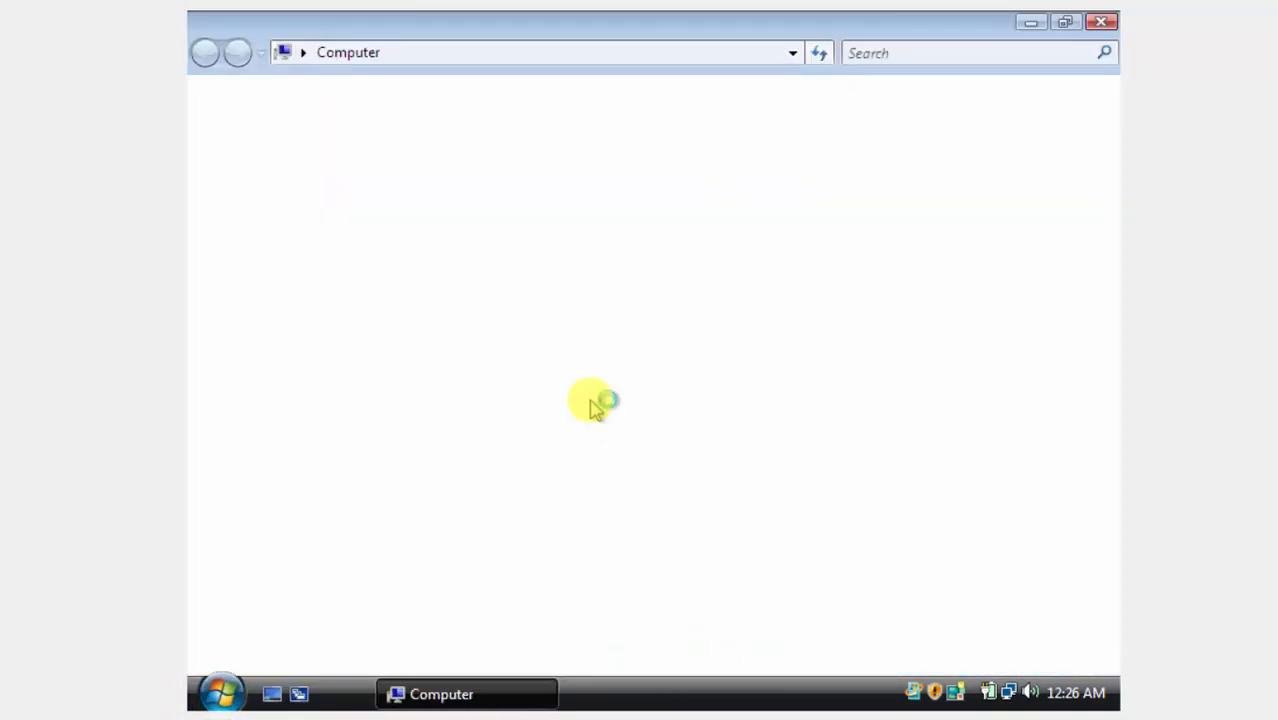
right_click(588, 401)
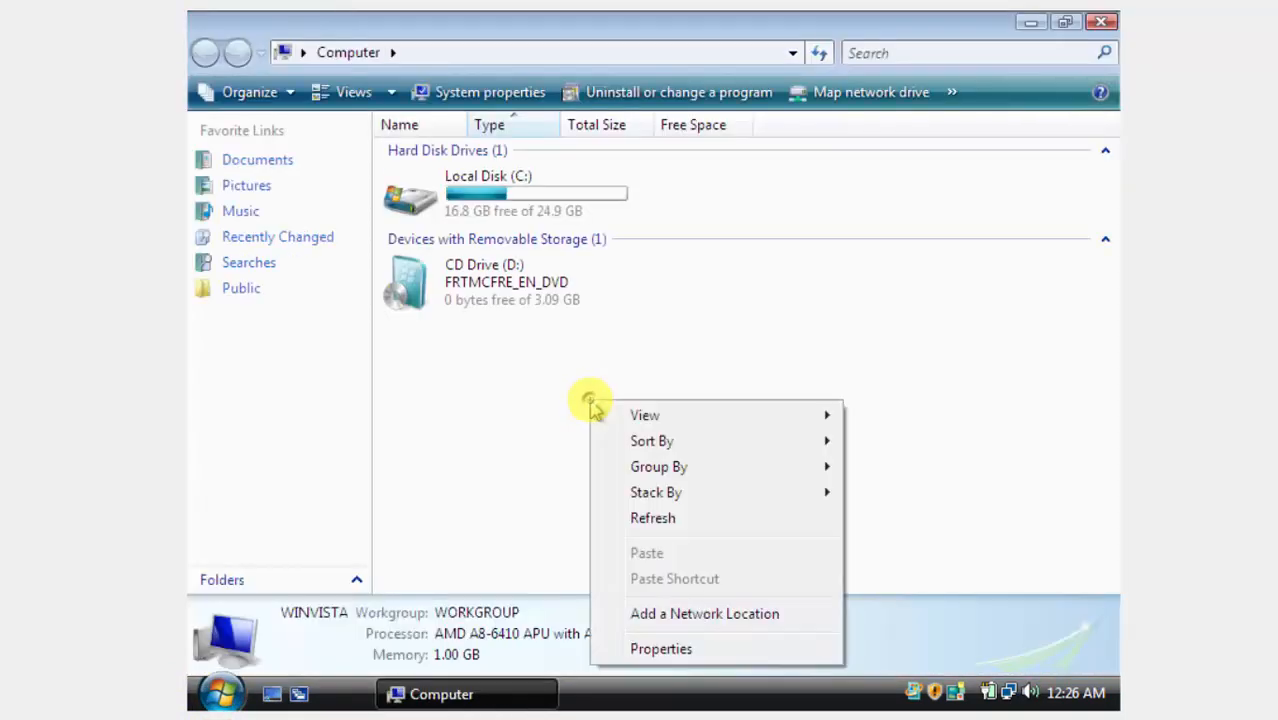
left_click(678, 652)
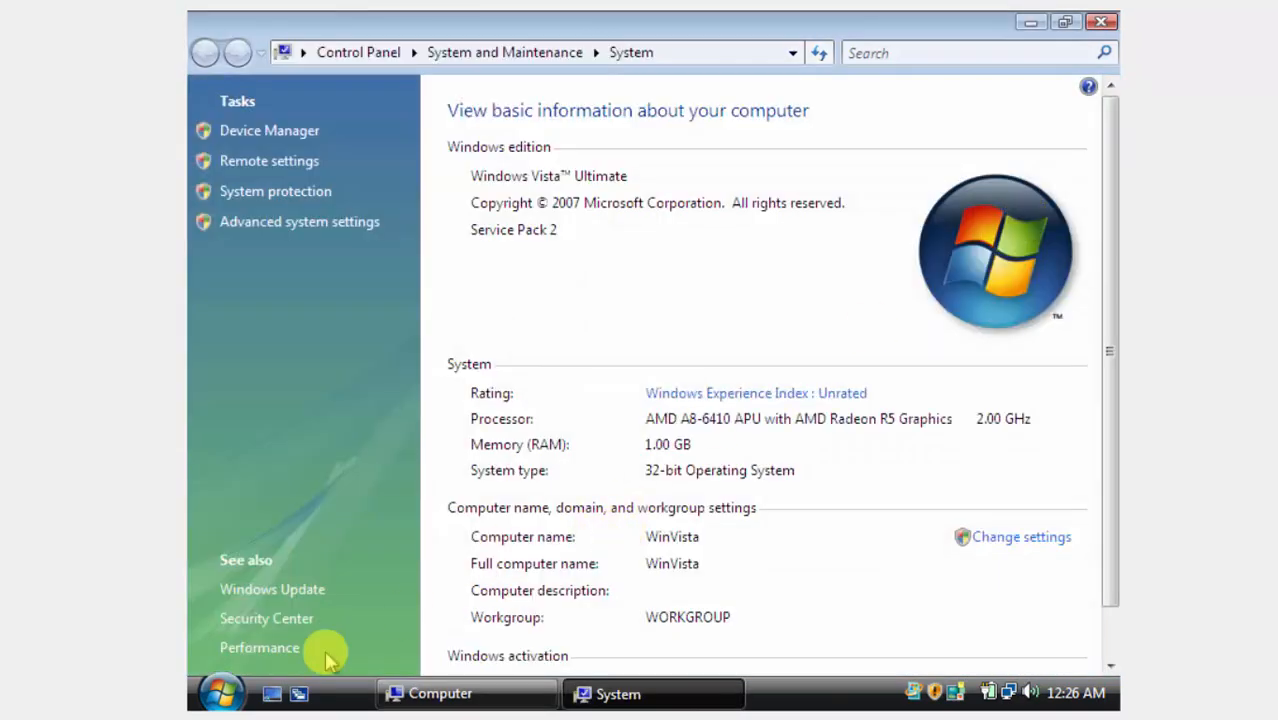
left_click(240, 650)
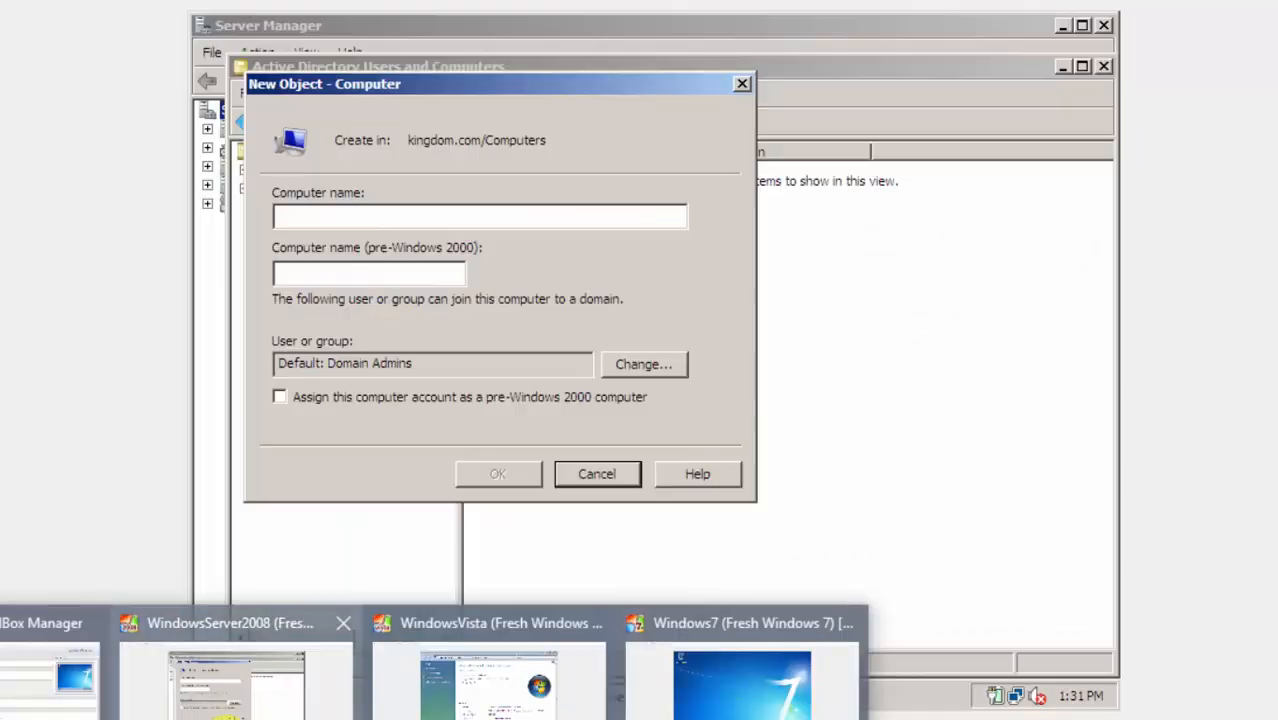
Enter WinVista as the computer name and confirm the new account.
left_click(443, 209)
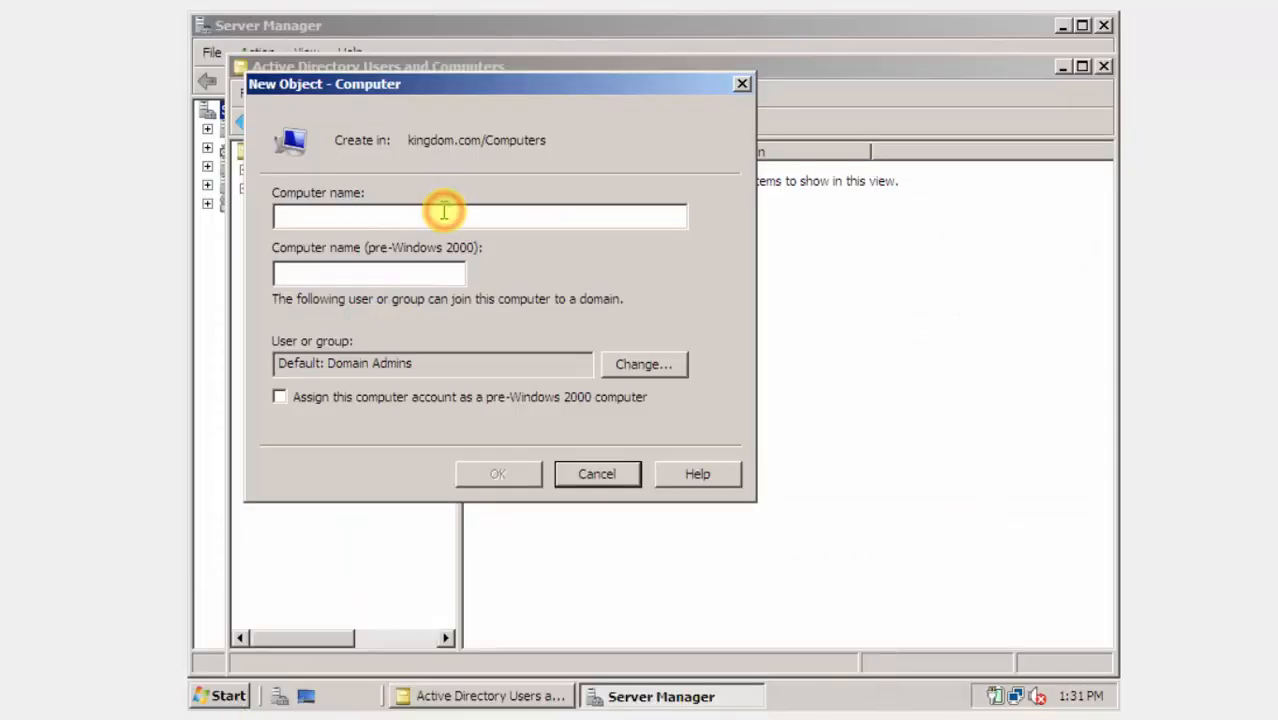
type("WinVista")
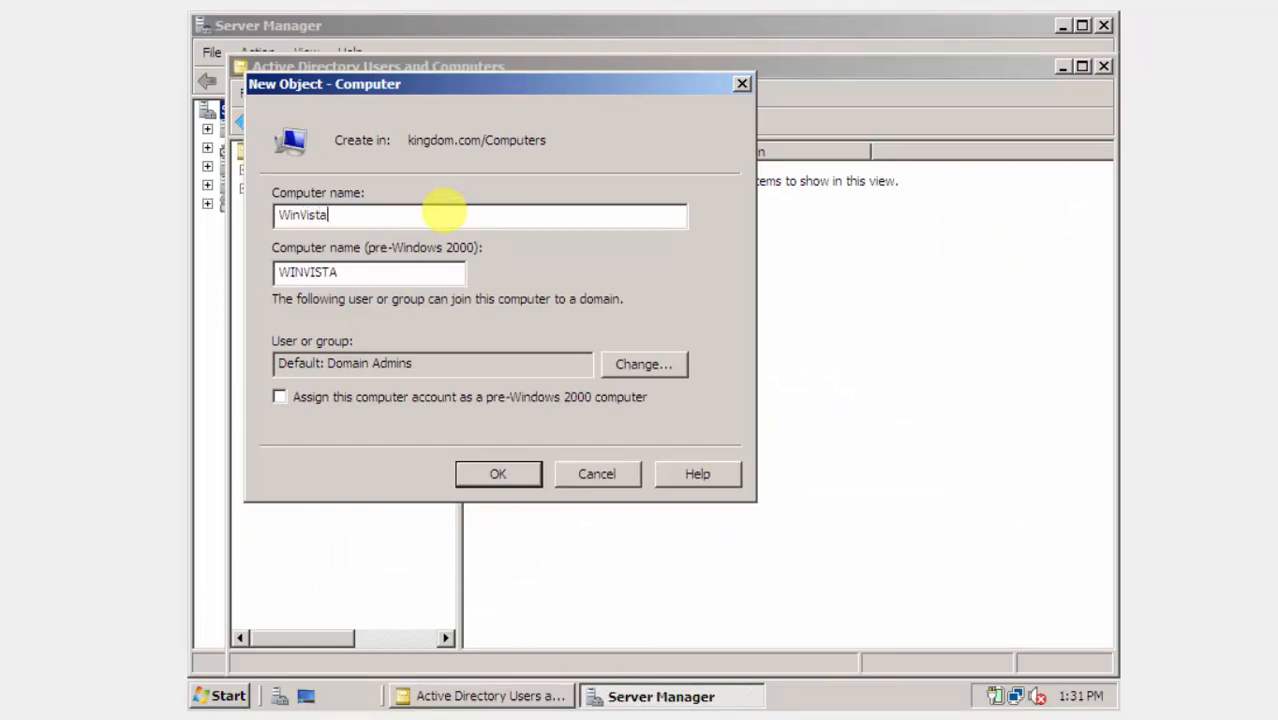
left_click(466, 478)
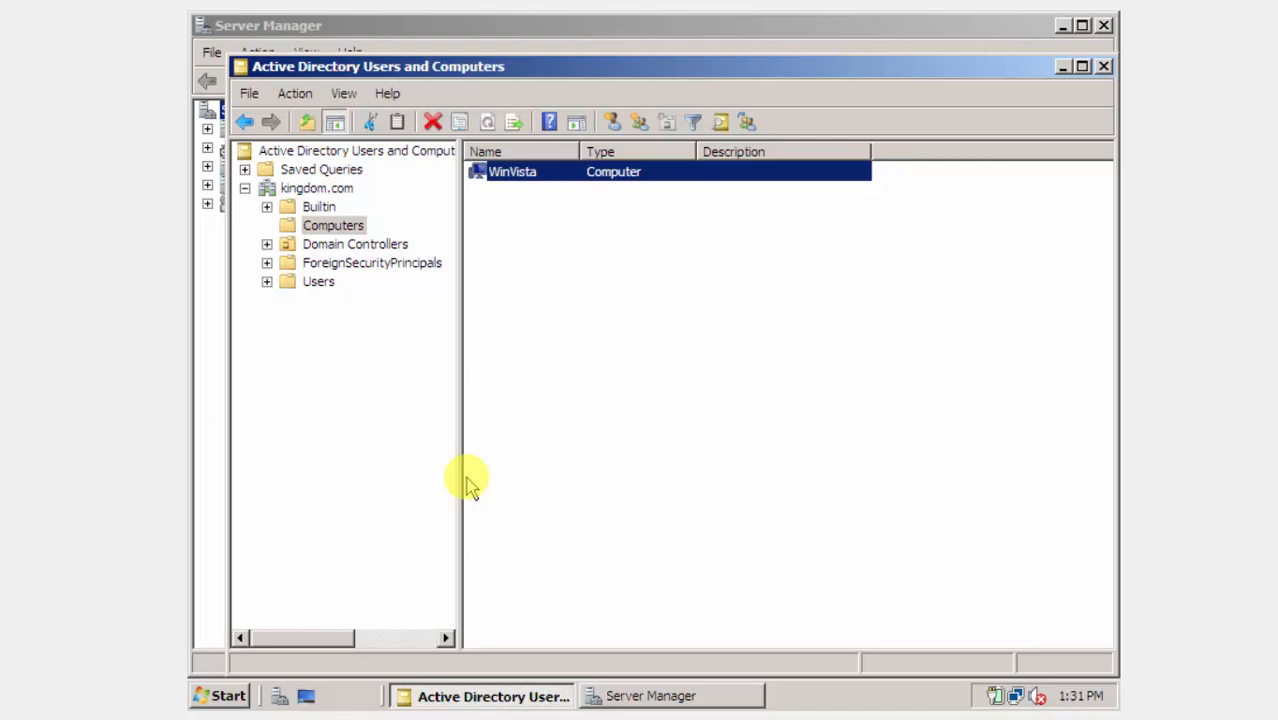
On the Windows 7 VM, view System properties showing Windows7 in WORKGROUP, then return to the server.
mouse_move(288, 719)
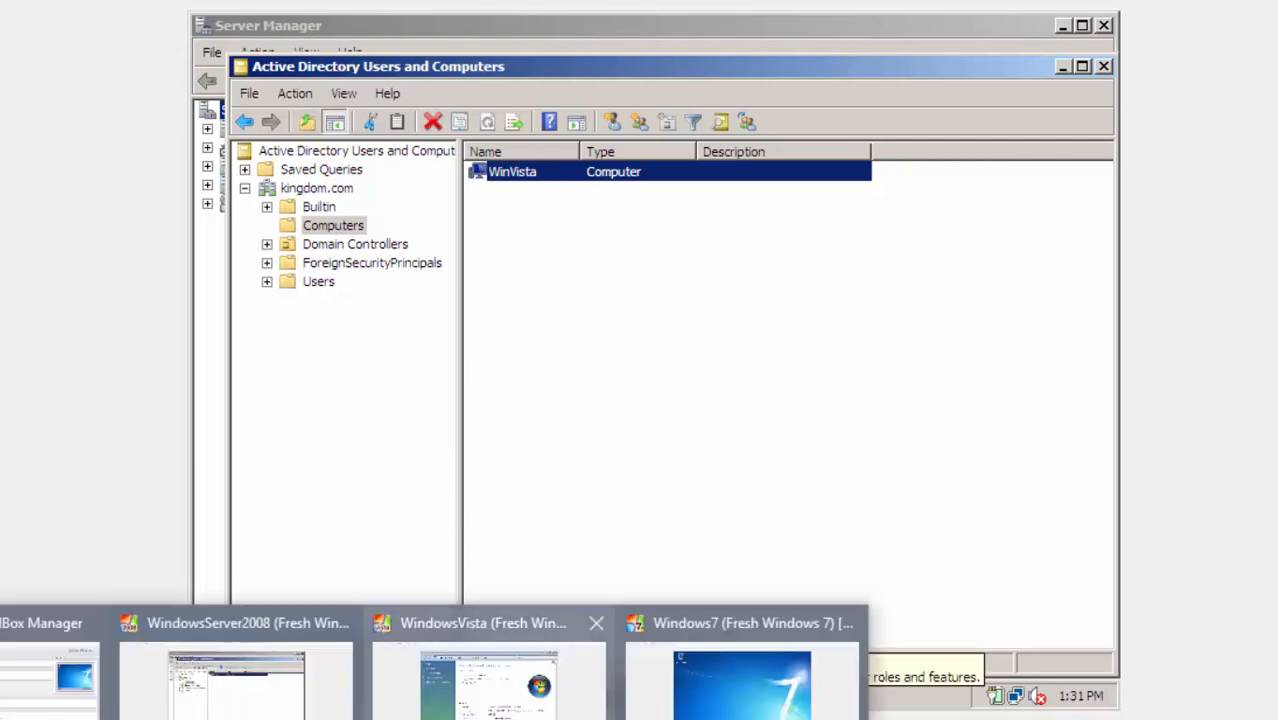
left_click(708, 717)
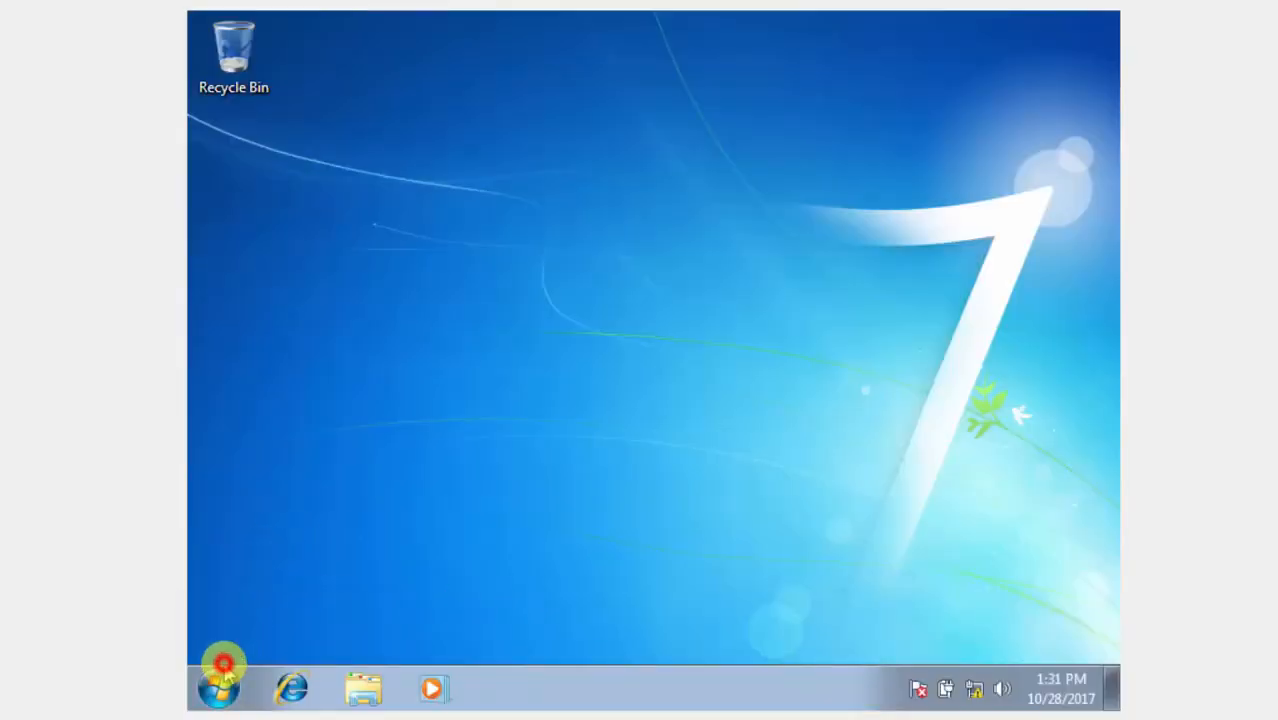
left_click(221, 690)
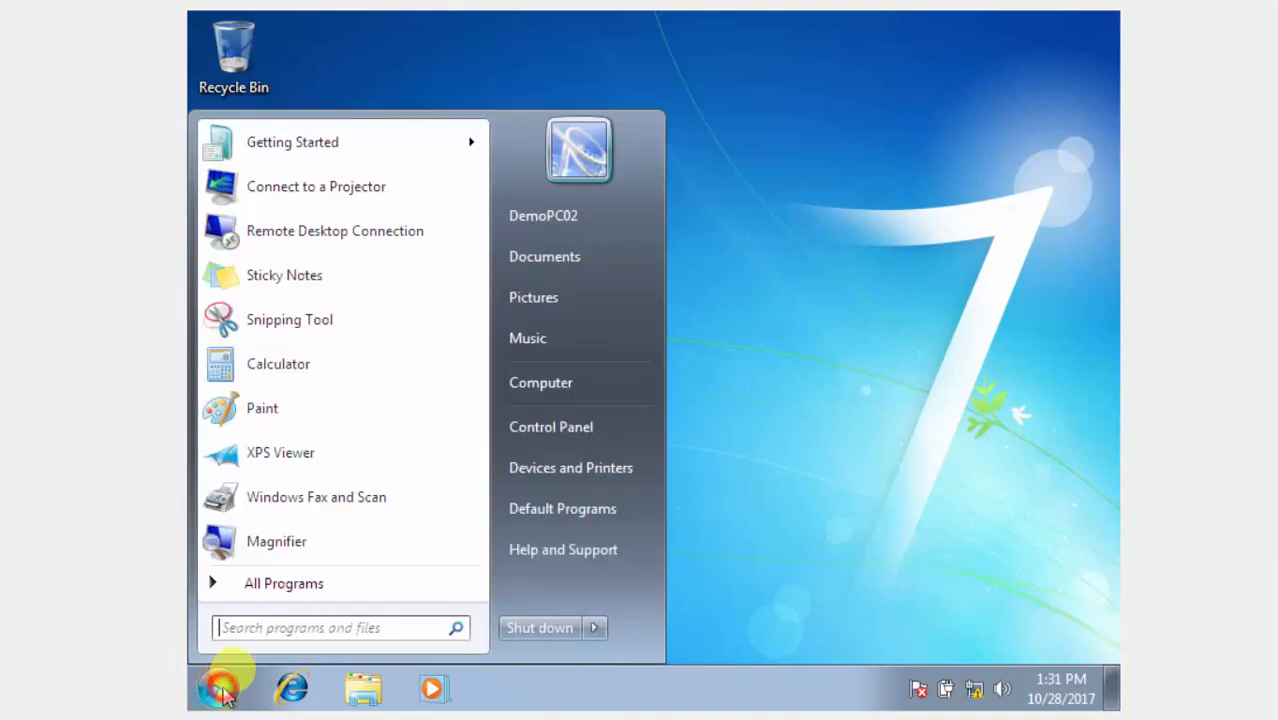
left_click(586, 385)
right_click(585, 380)
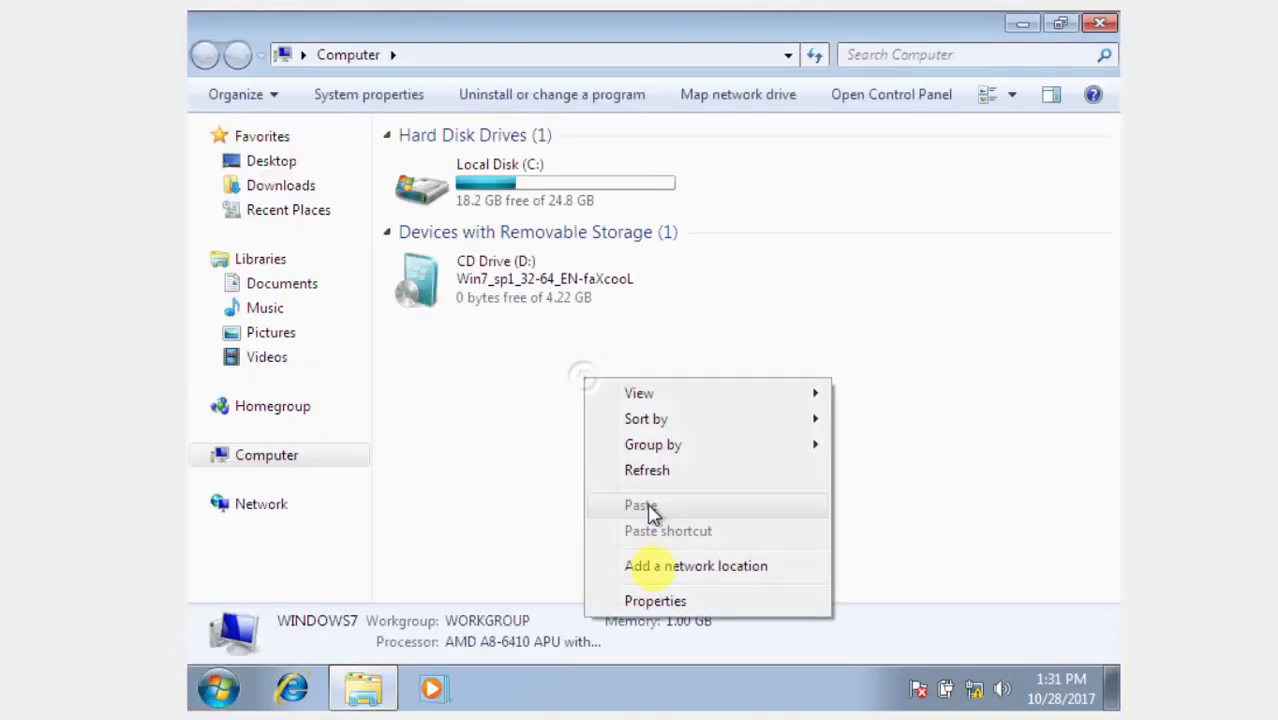
left_click(652, 601)
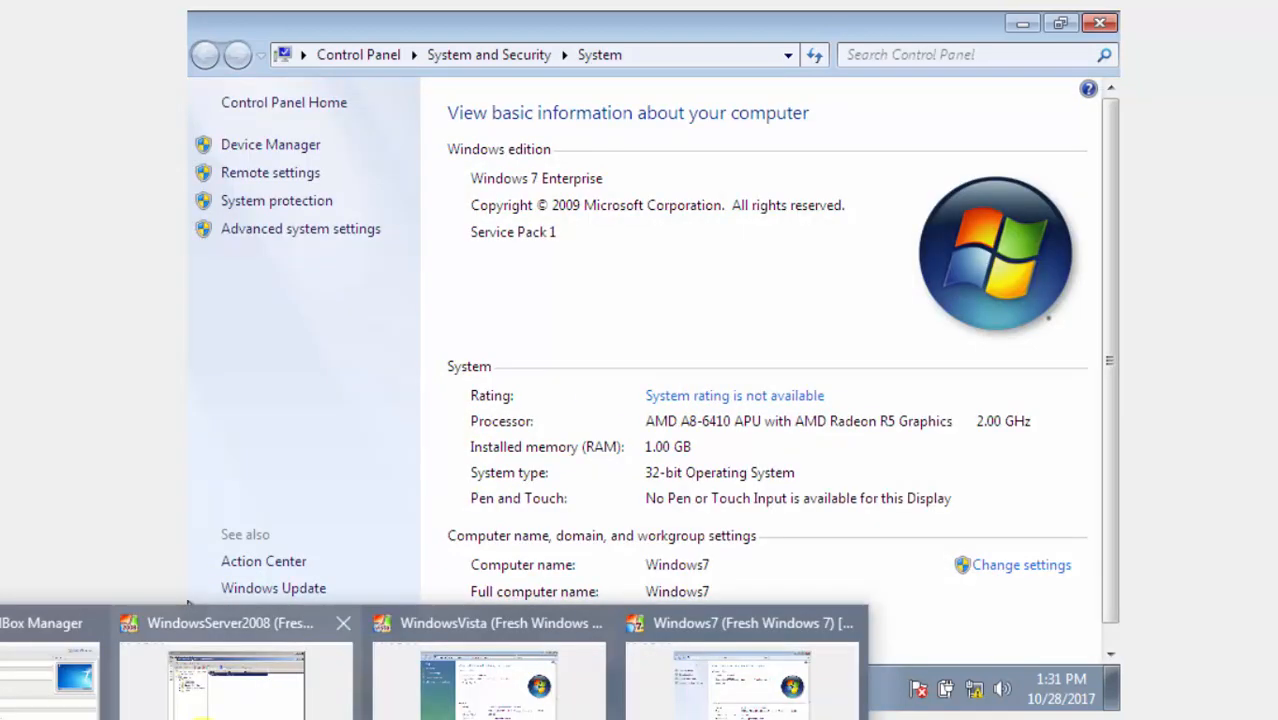
left_click(212, 712)
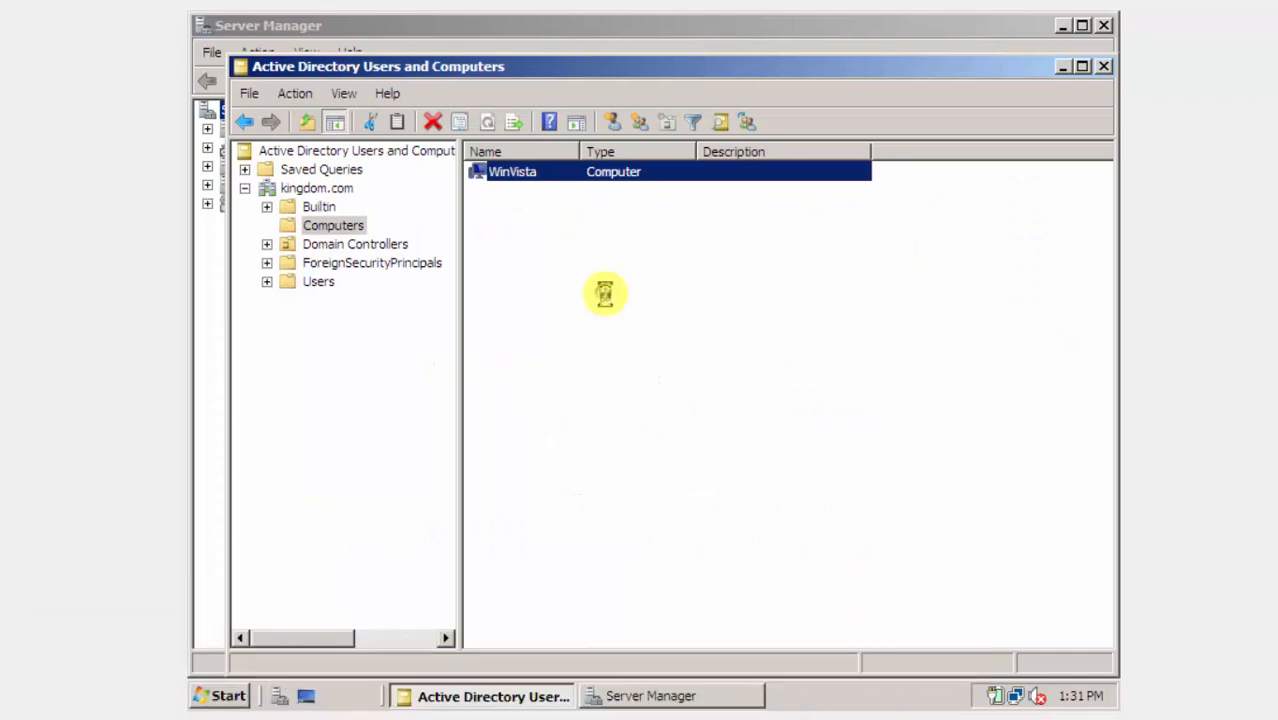
Create a Windows7 computer account via New > Computer, then select the WinVista entry.
right_click(604, 293)
mouse_move(640, 357)
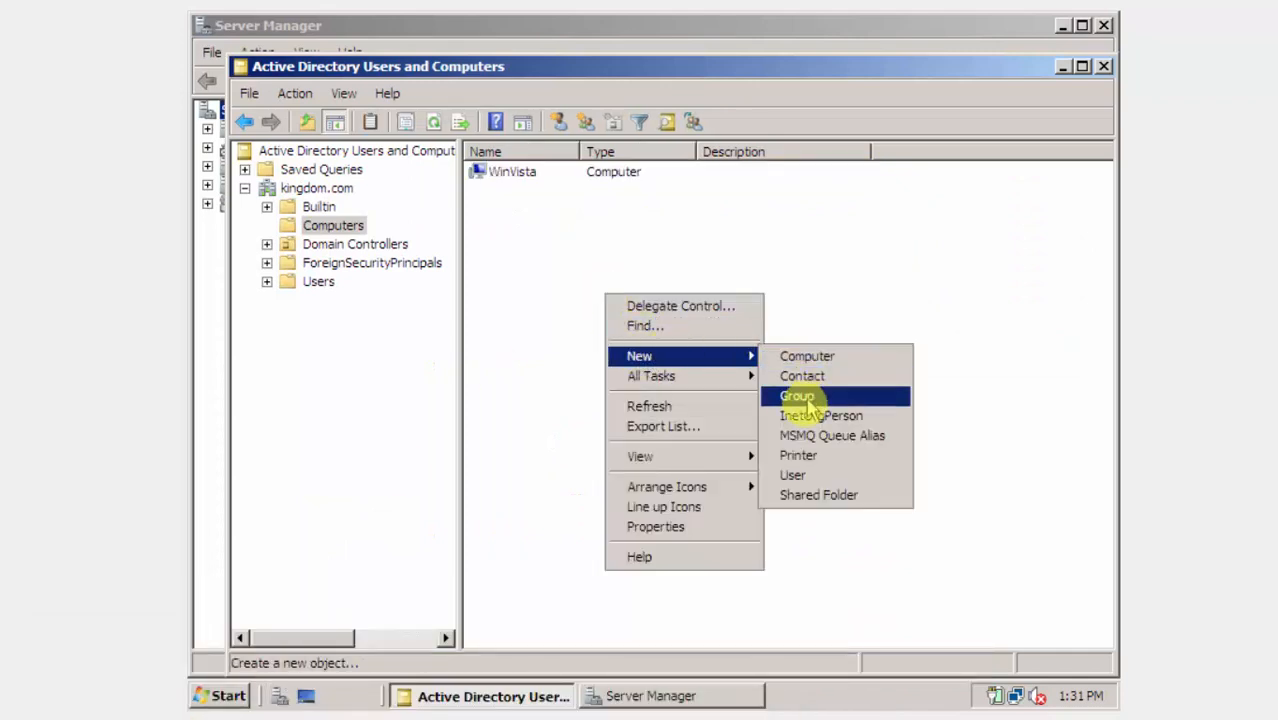
left_click(832, 358)
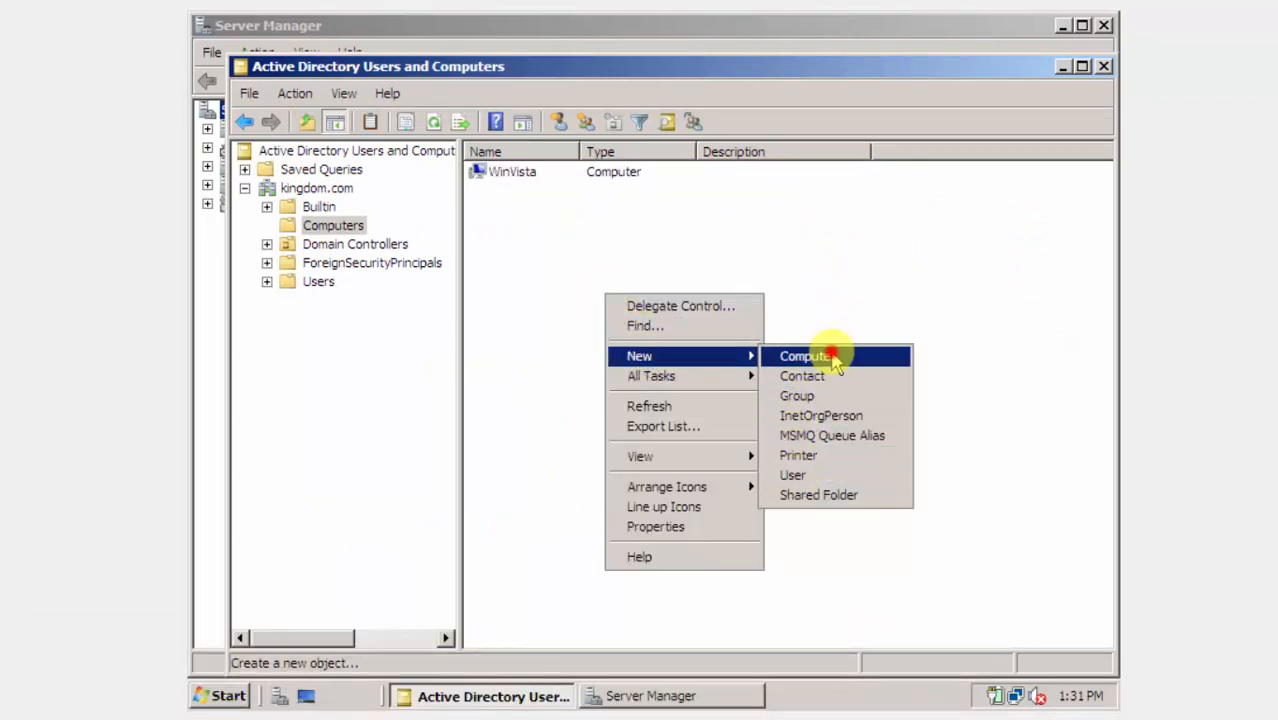
left_click(832, 358)
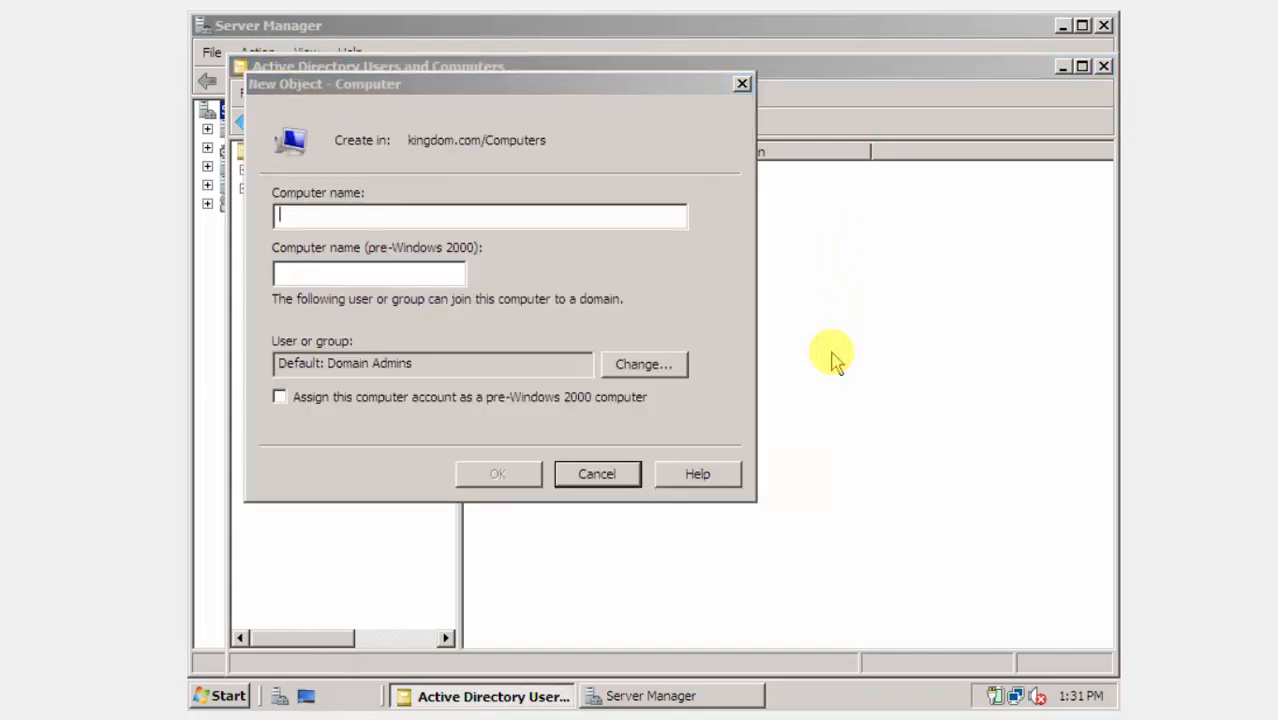
type("Windows")
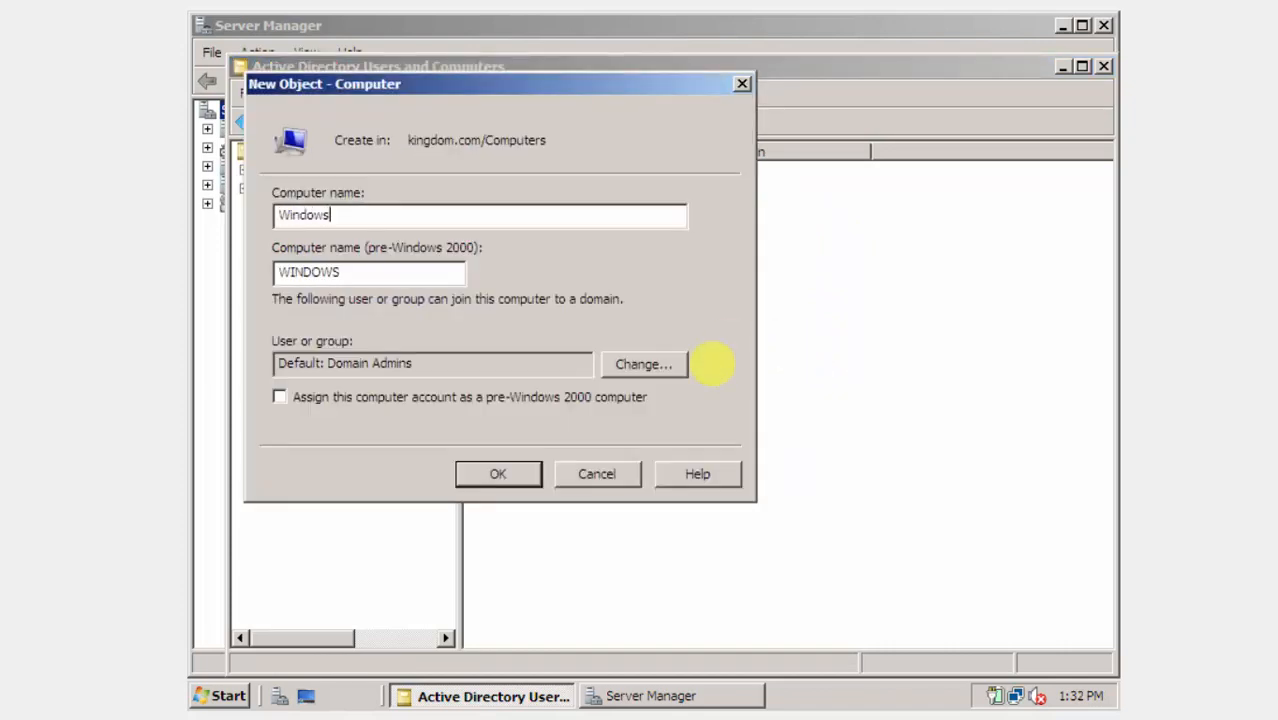
type("7")
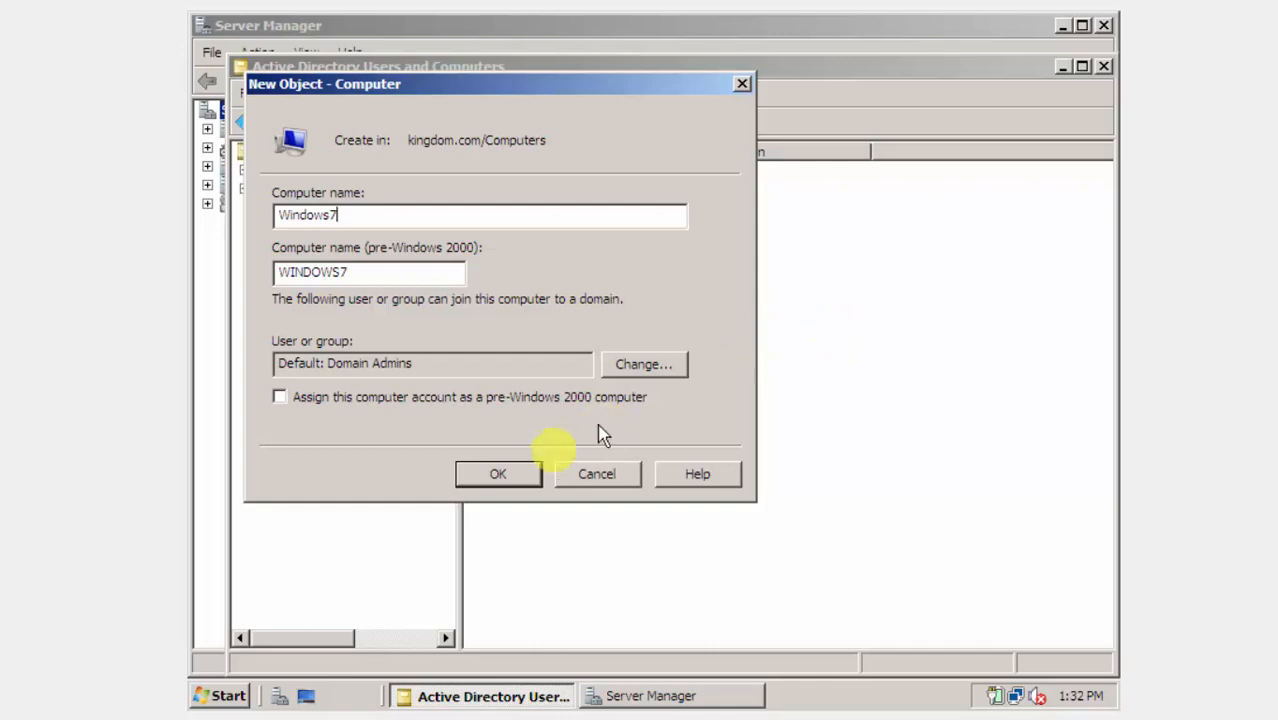
left_click(522, 467)
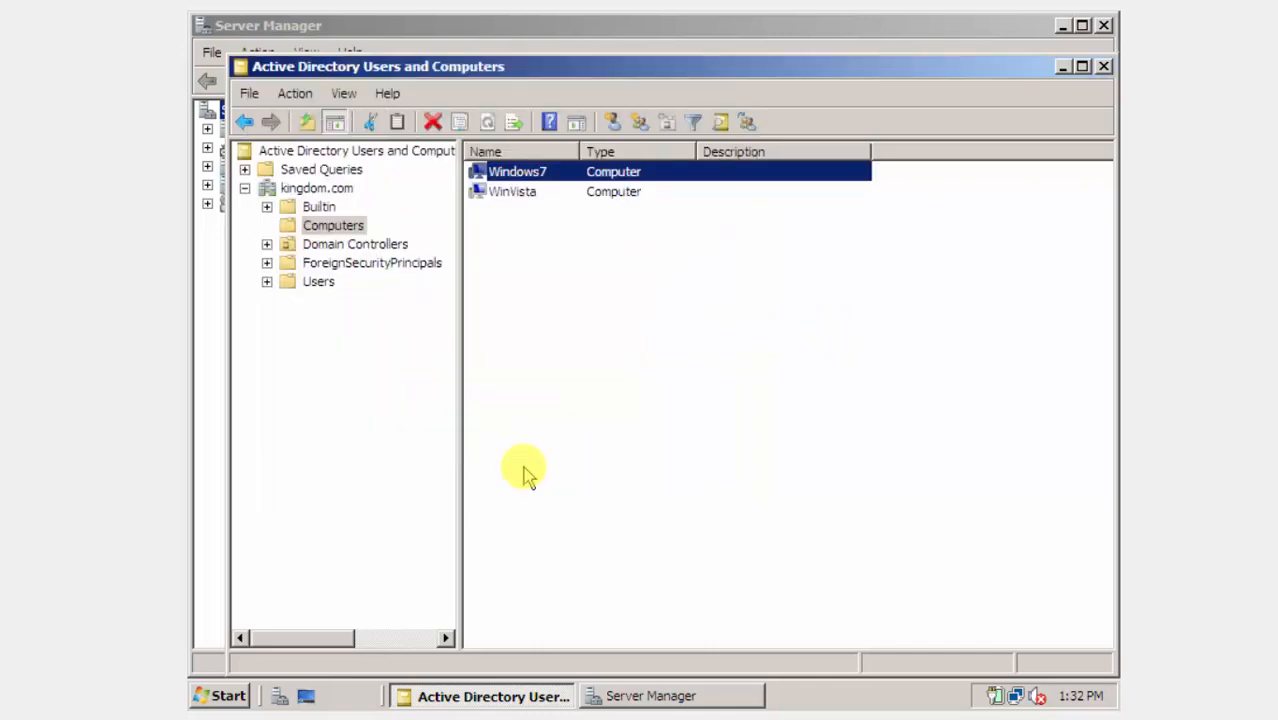
left_click(543, 202)
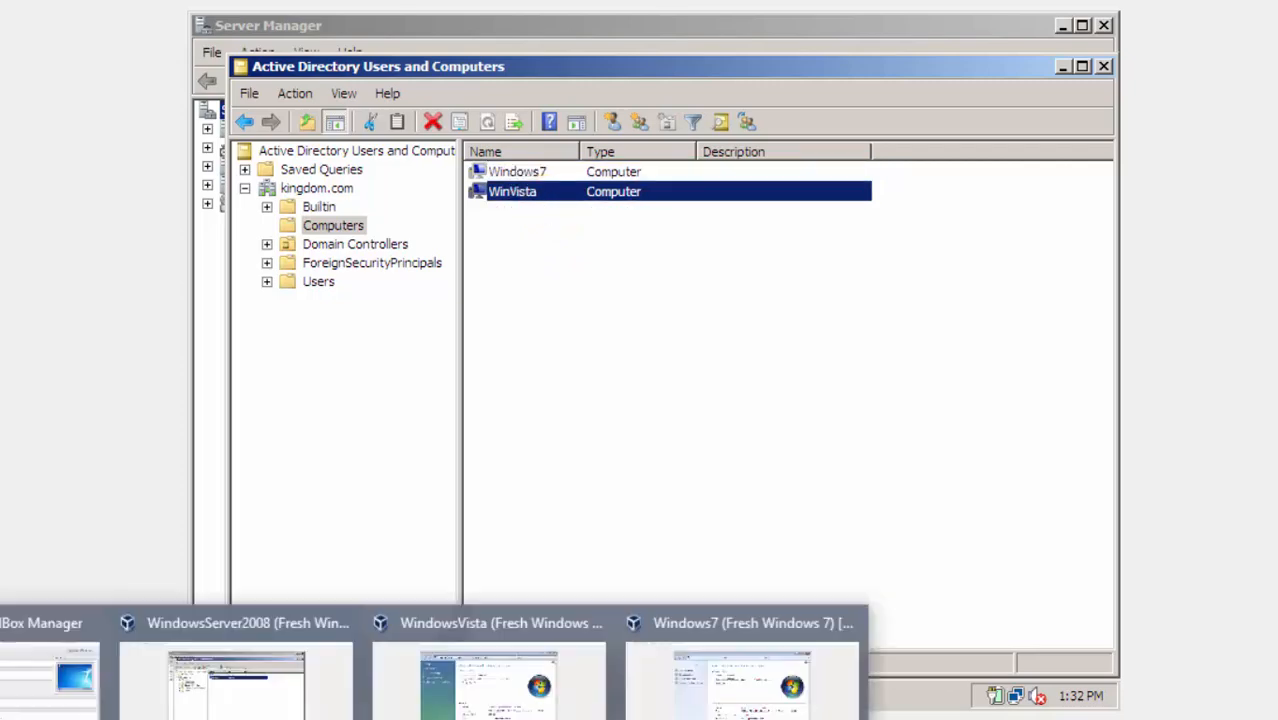
On the Vista VM, change computer membership from workgroup to the kingdom domain.
mouse_move(679, 648)
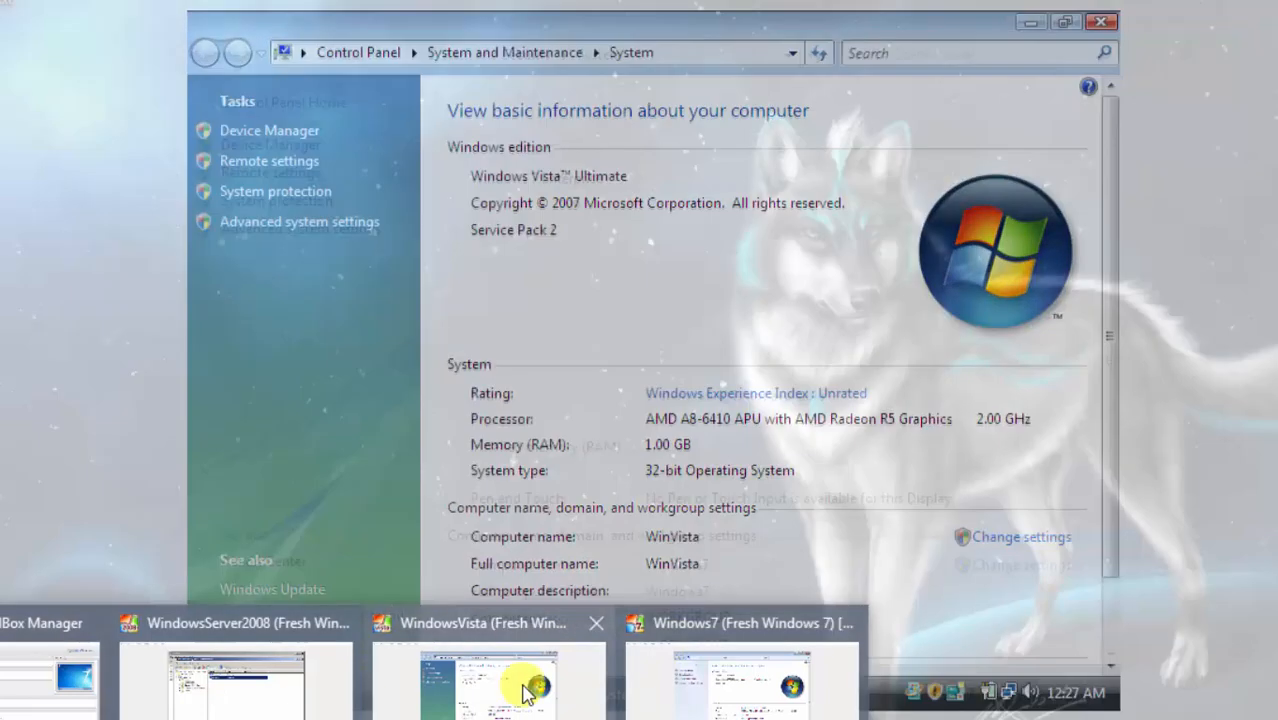
left_click(523, 680)
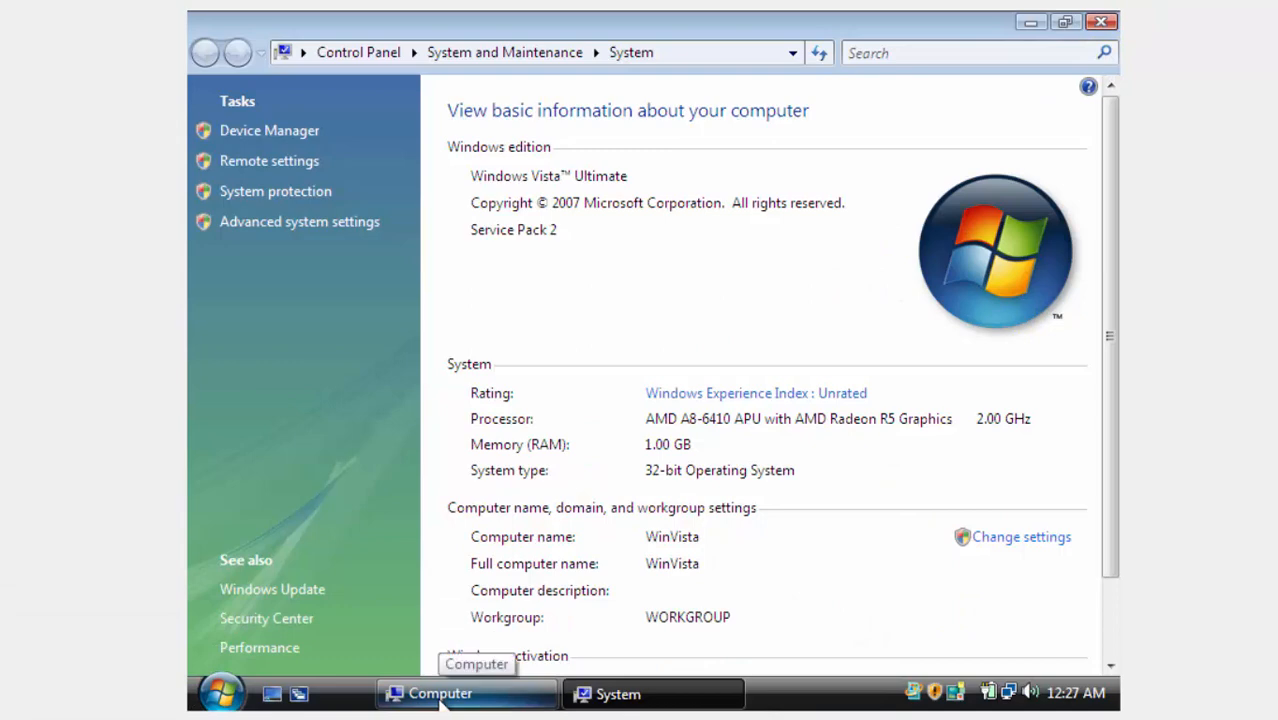
mouse_move(600, 665)
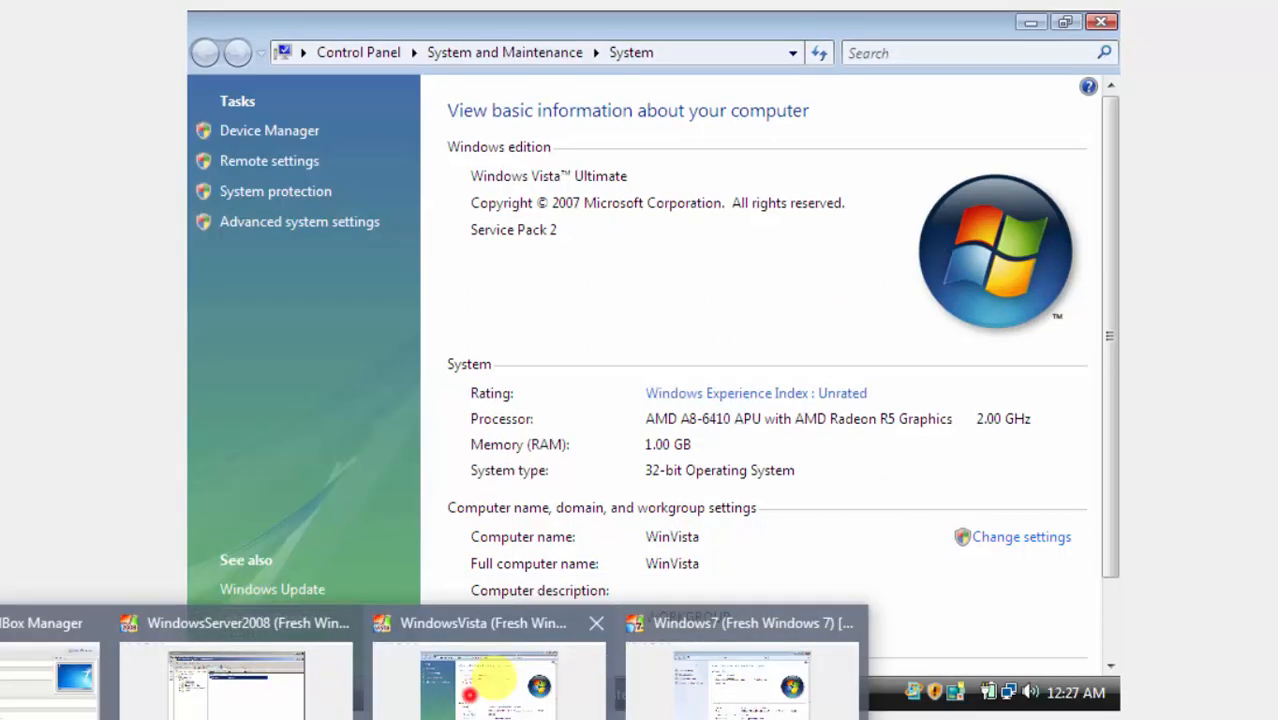
left_click(1020, 540)
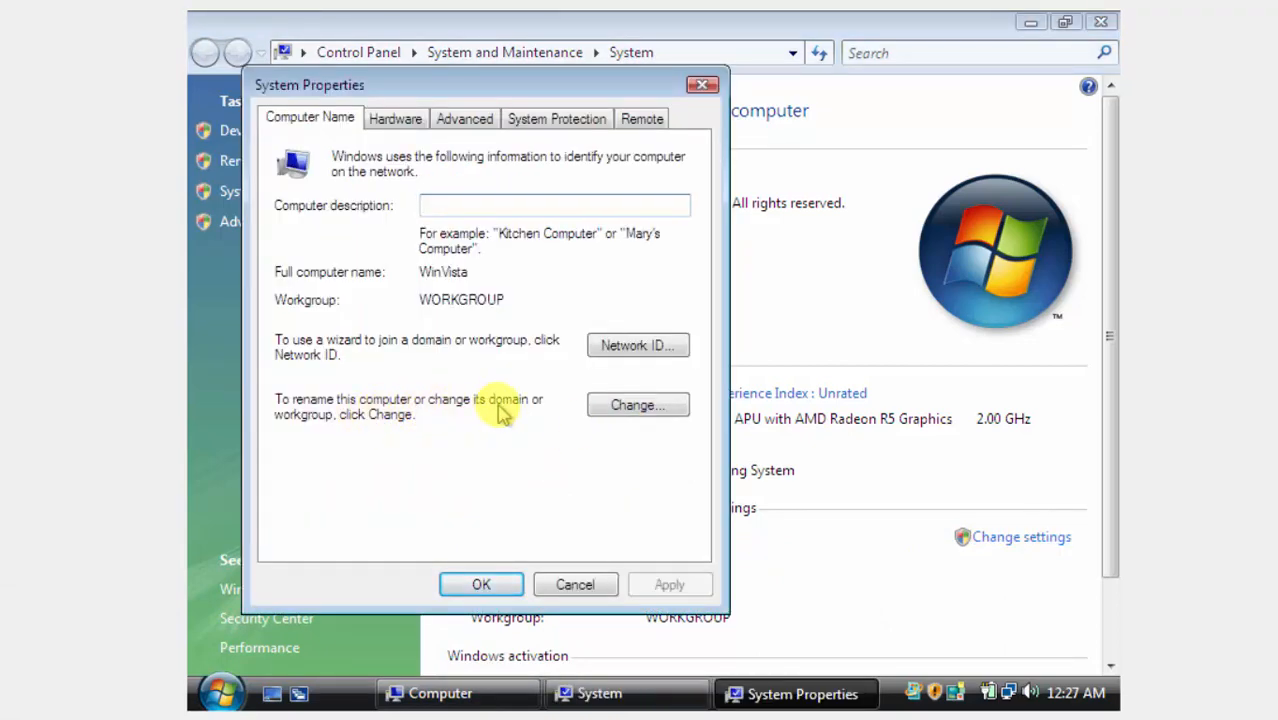
left_click(640, 408)
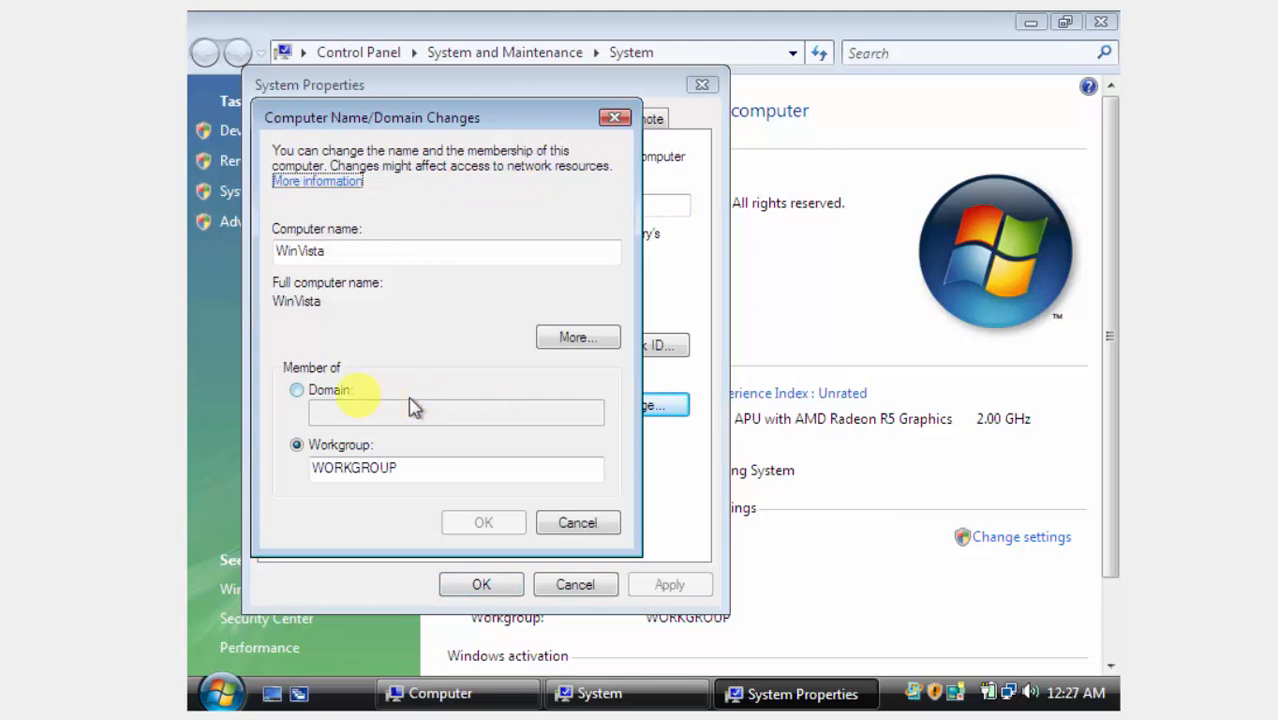
left_click(340, 395)
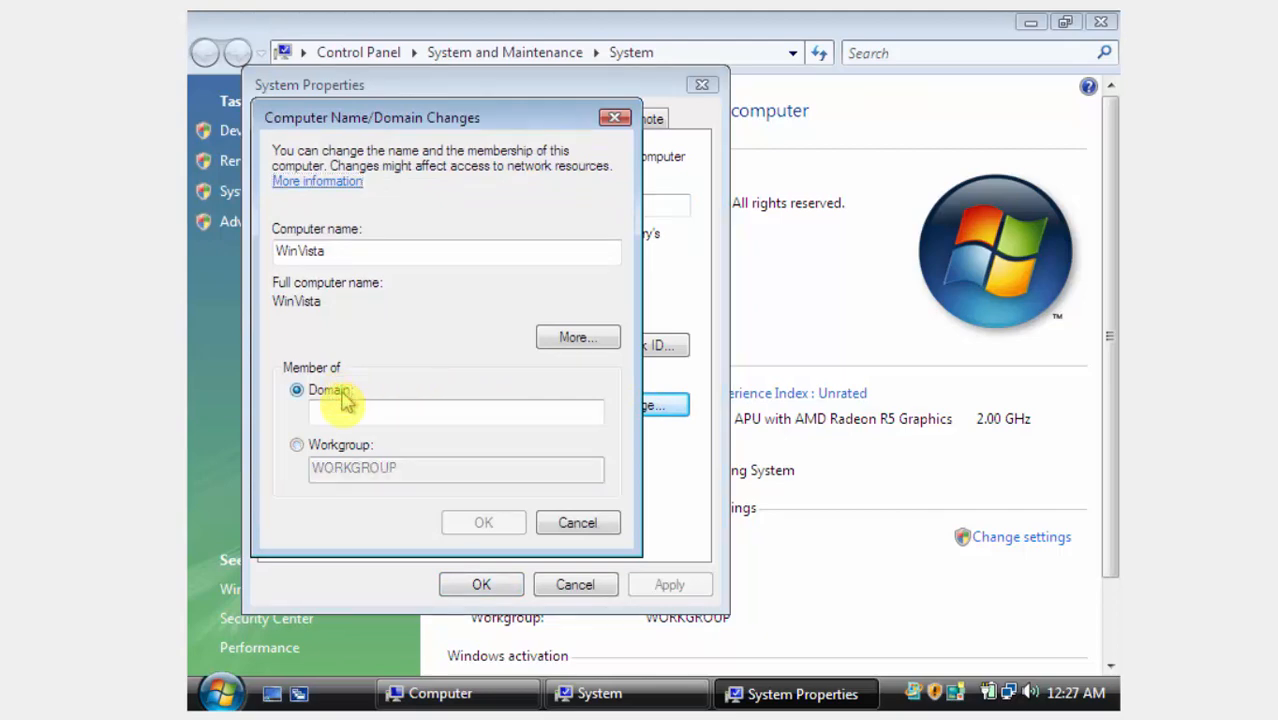
left_click(342, 410)
type("kingdom")
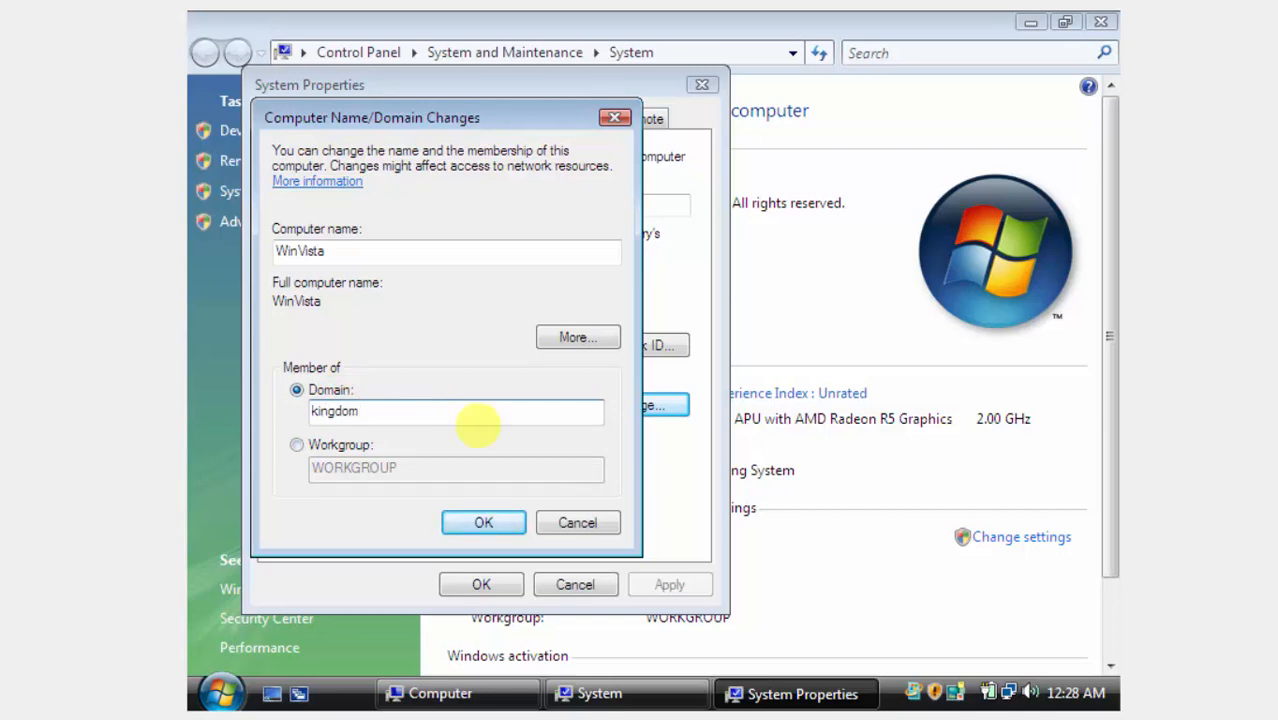
left_click(489, 523)
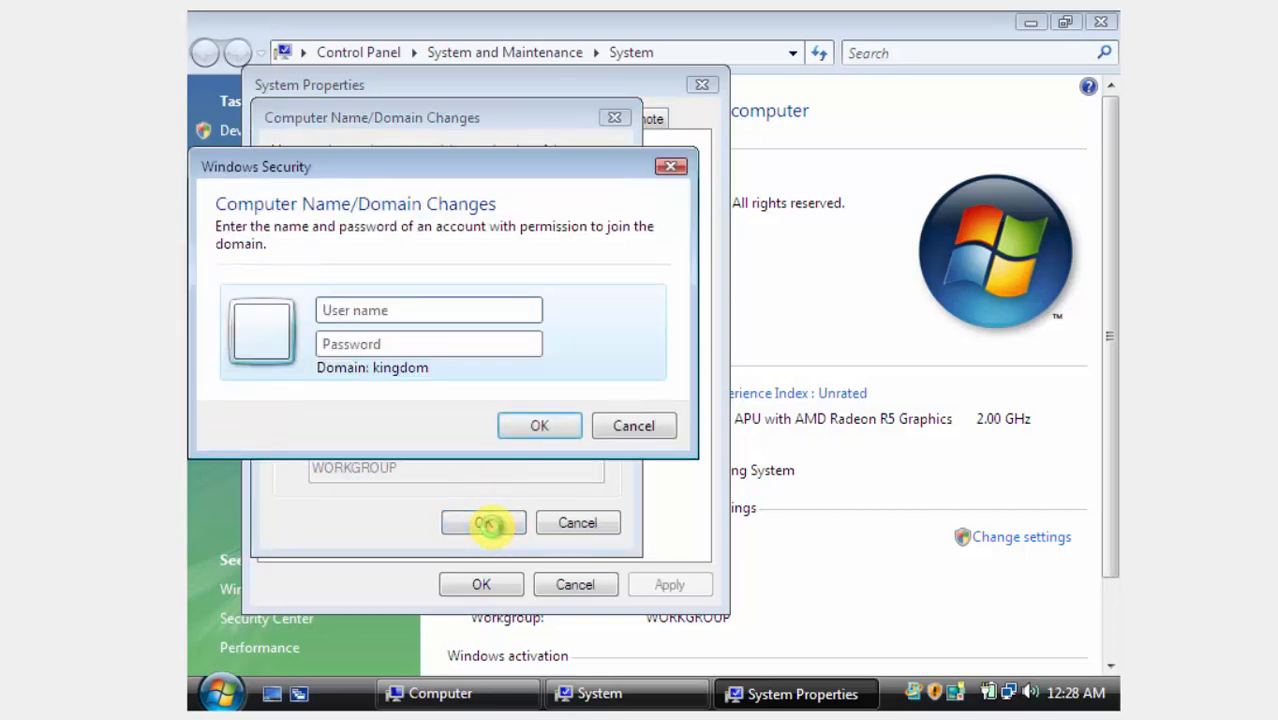
Authenticate as kingdom\administrator, acknowledge the welcome and restart notices, and restart Vista.
type("k")
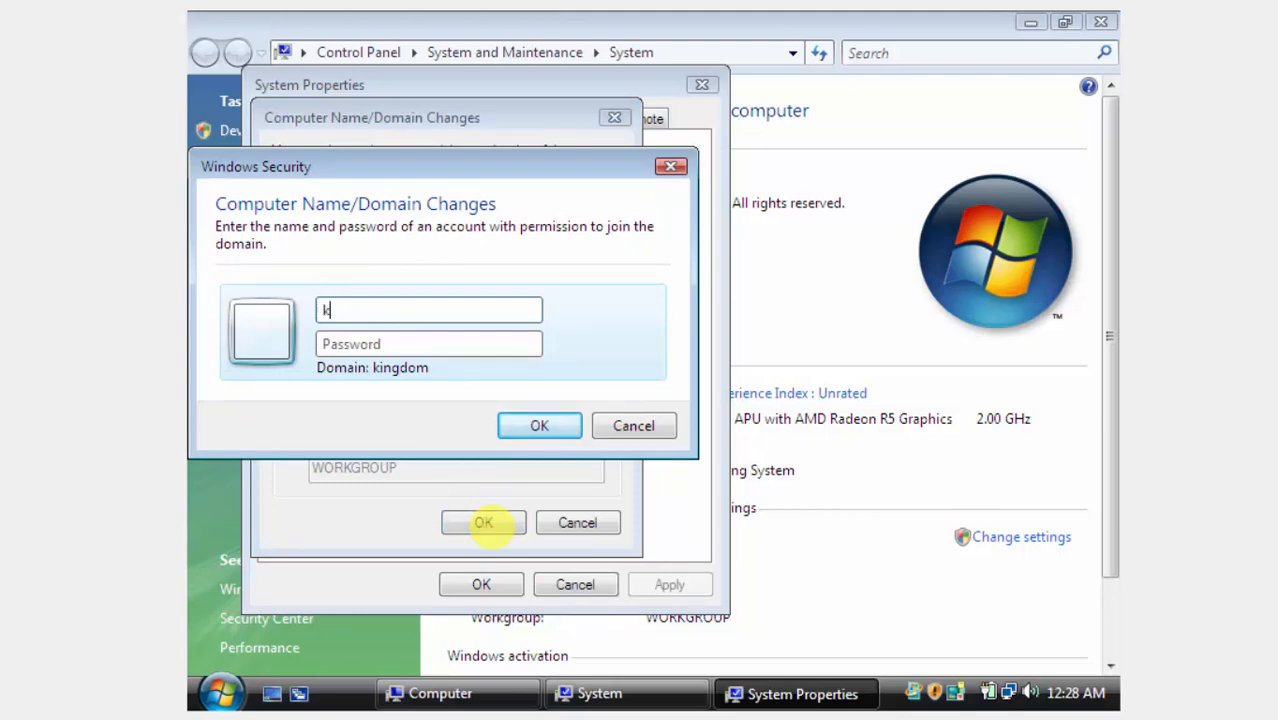
type("ingdom\\administr")
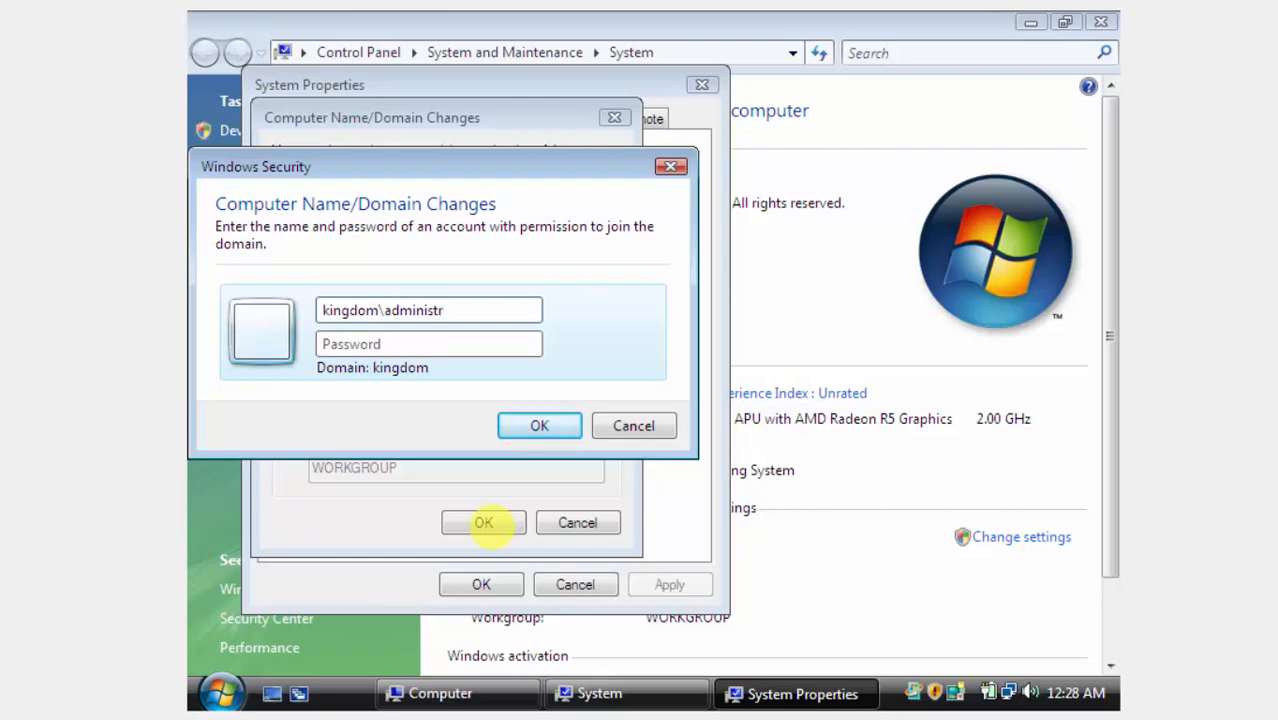
type("ator")
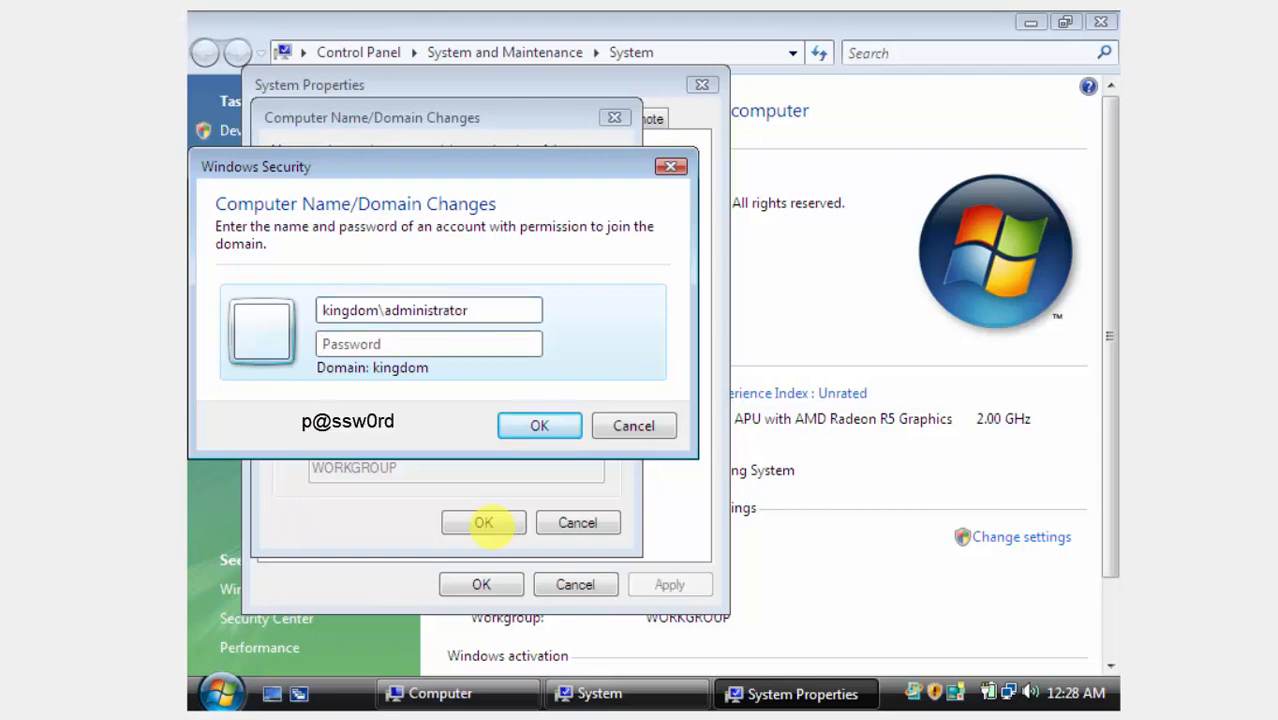
type("p@ssw0rd")
key("Return")
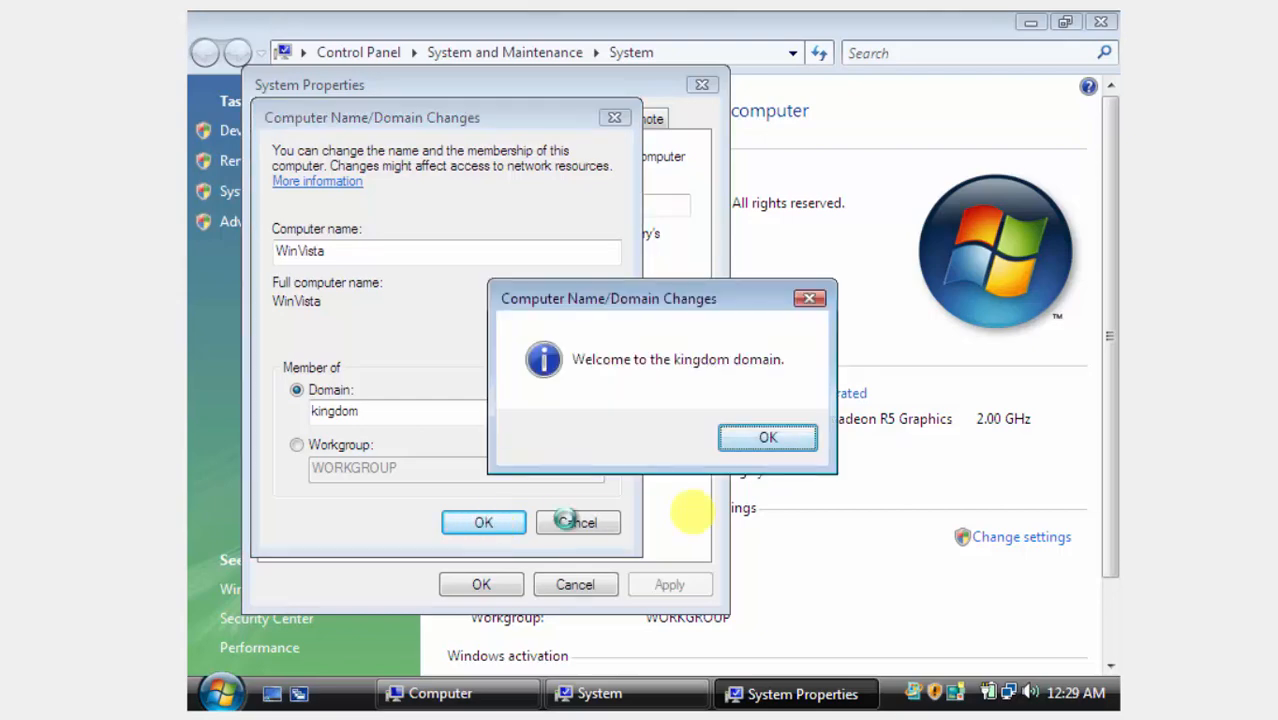
left_click(767, 440)
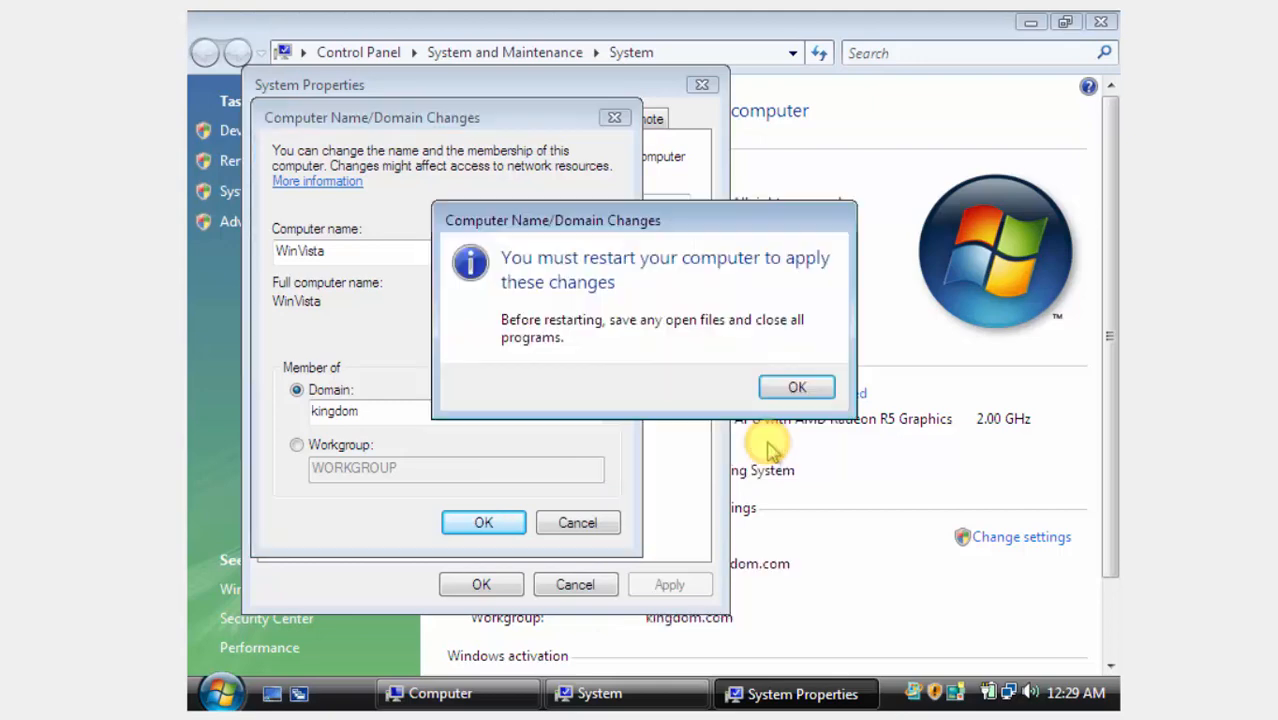
left_click(792, 388)
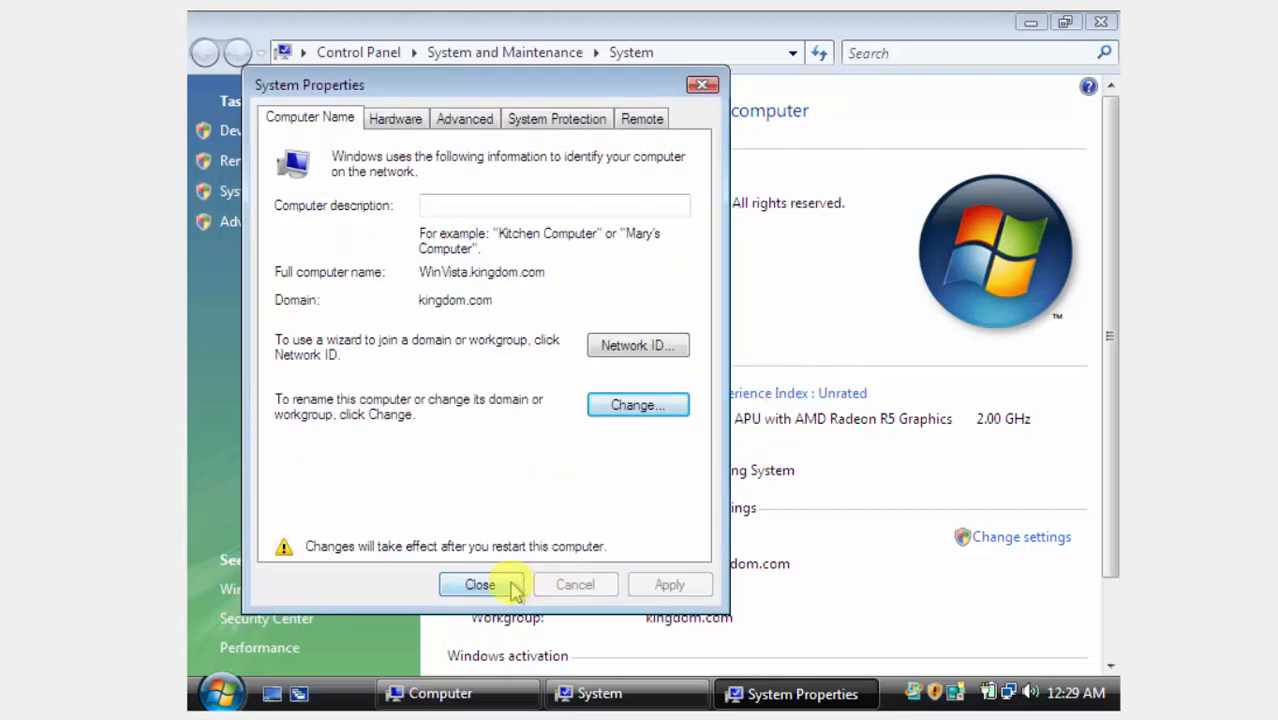
left_click(480, 585)
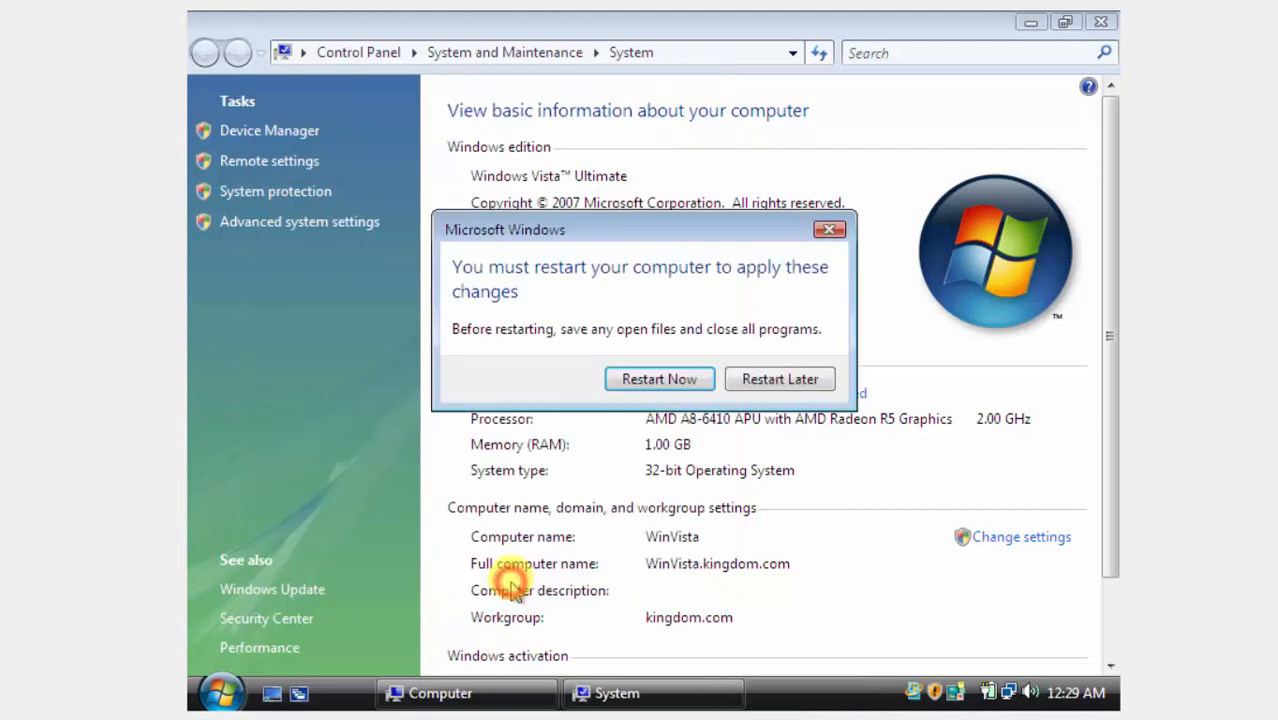
left_click(637, 385)
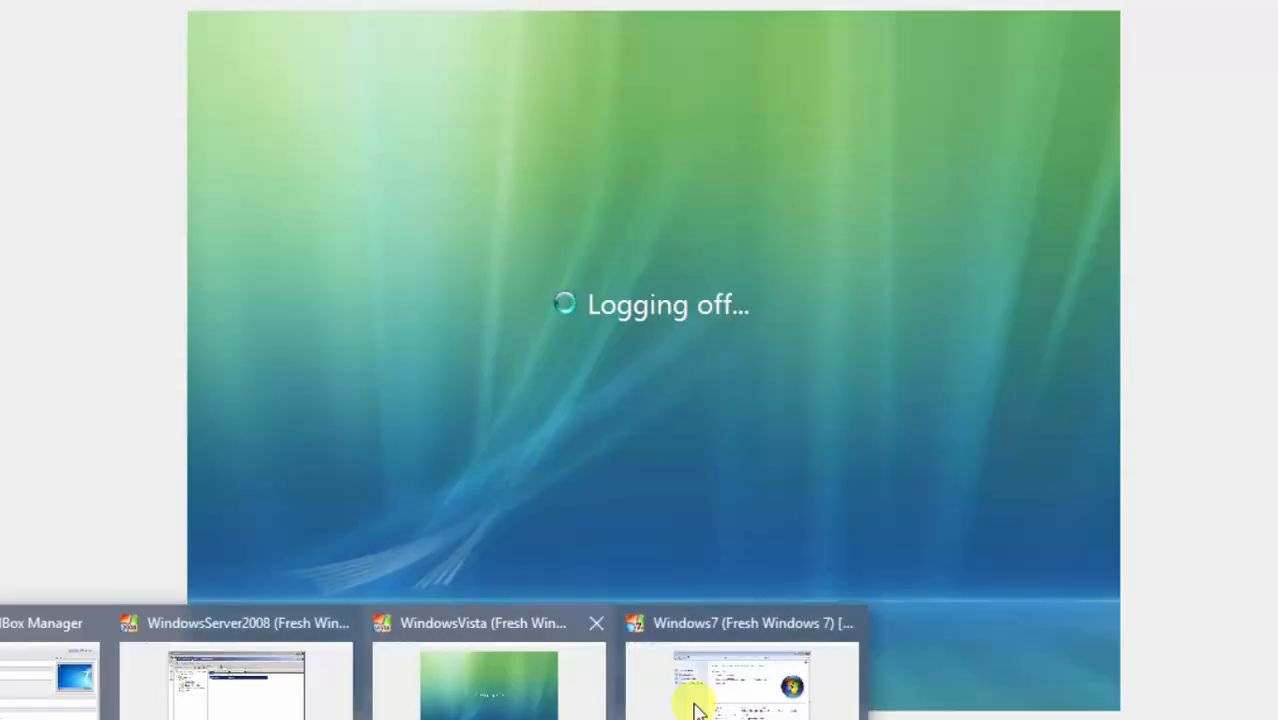
On the Windows 7 VM, change the computer's membership from workgroup to the domain kingdom.com.
left_click(697, 708)
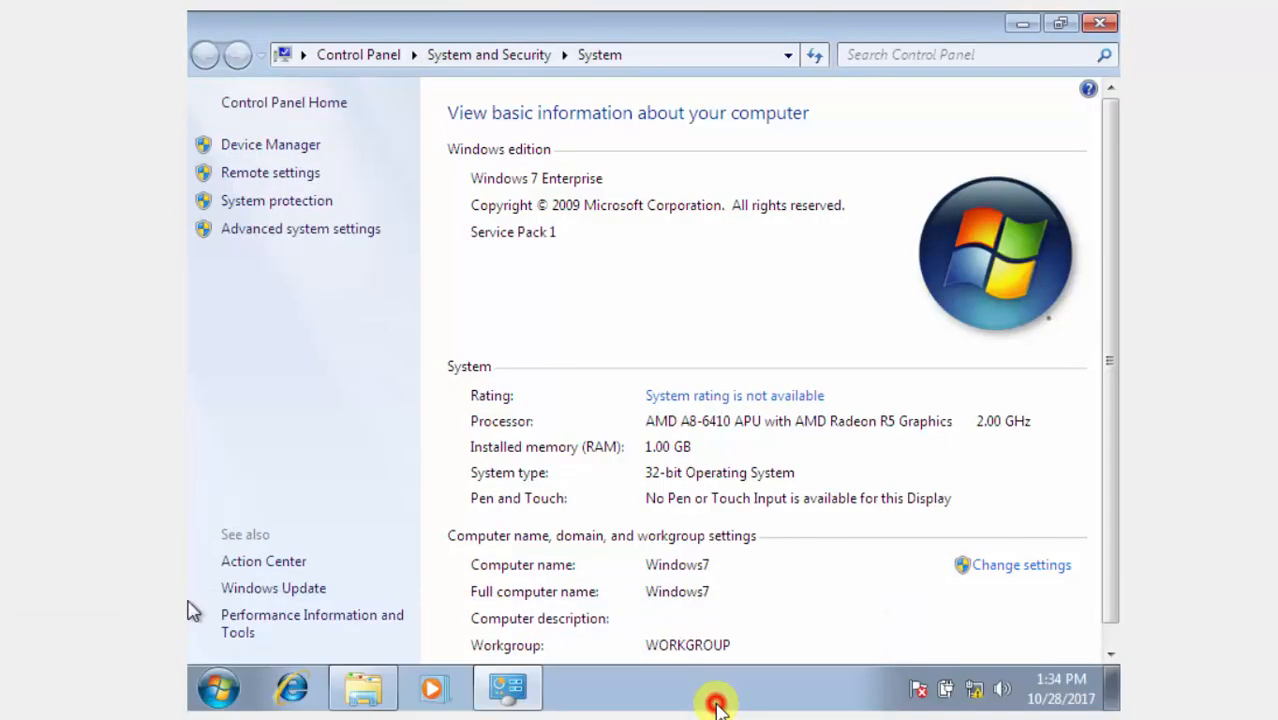
left_click(1005, 571)
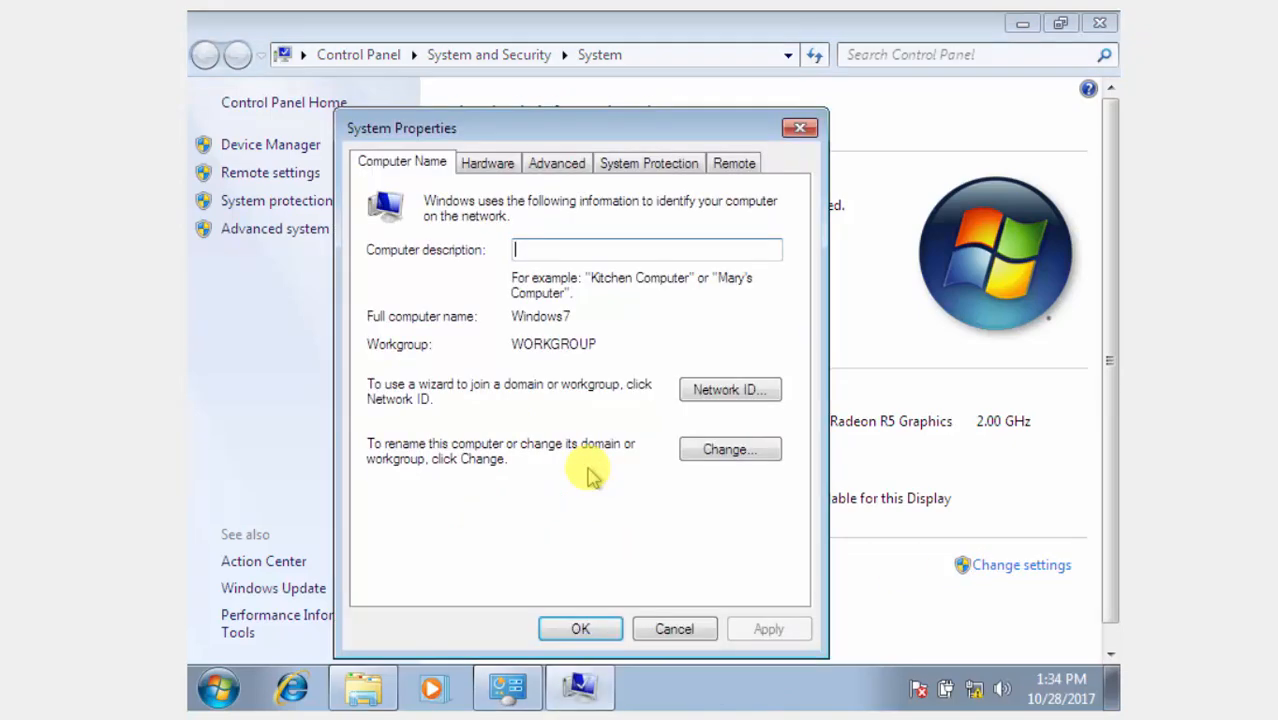
left_click(727, 449)
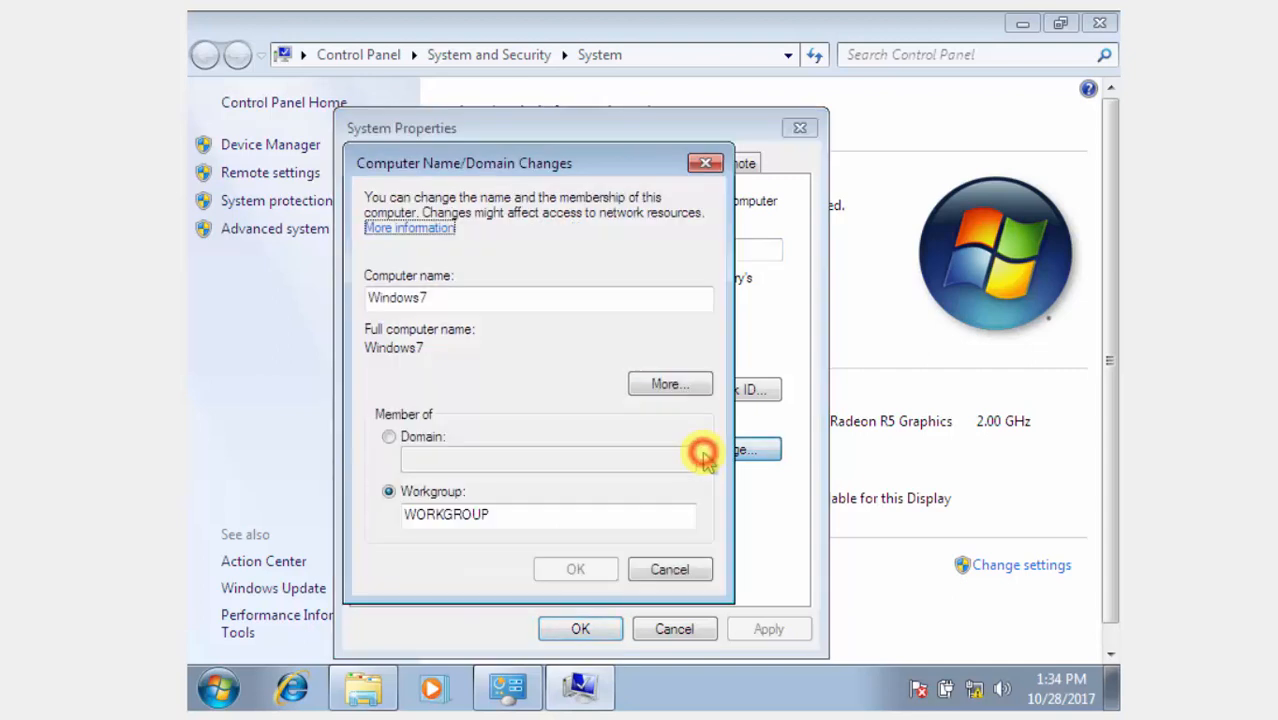
left_click(414, 440)
left_click(422, 455)
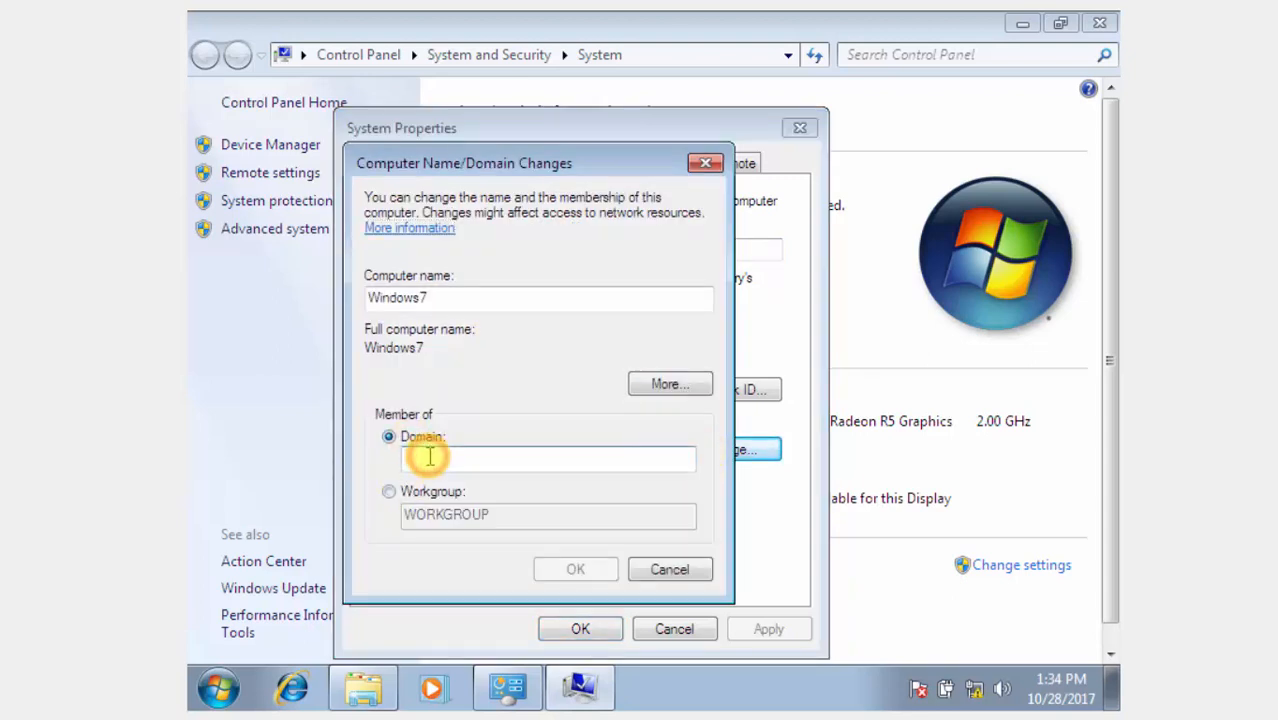
type("kingdo")
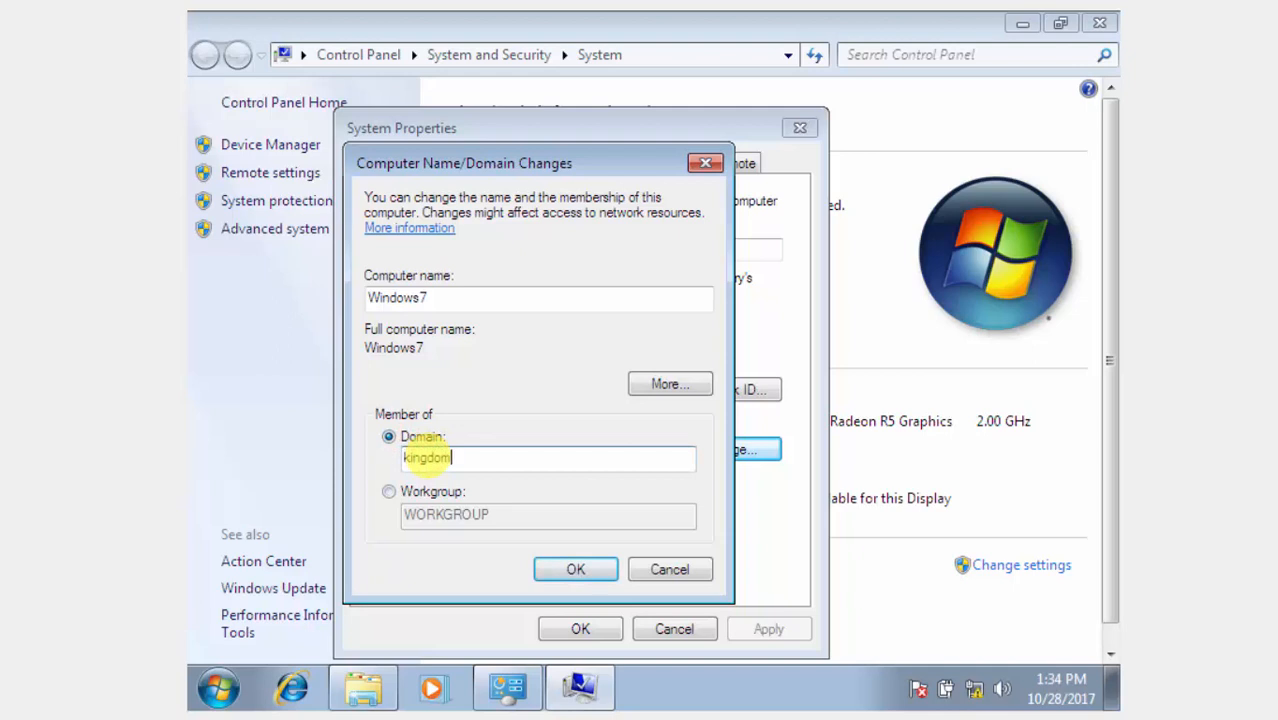
type("m")
key("Return")
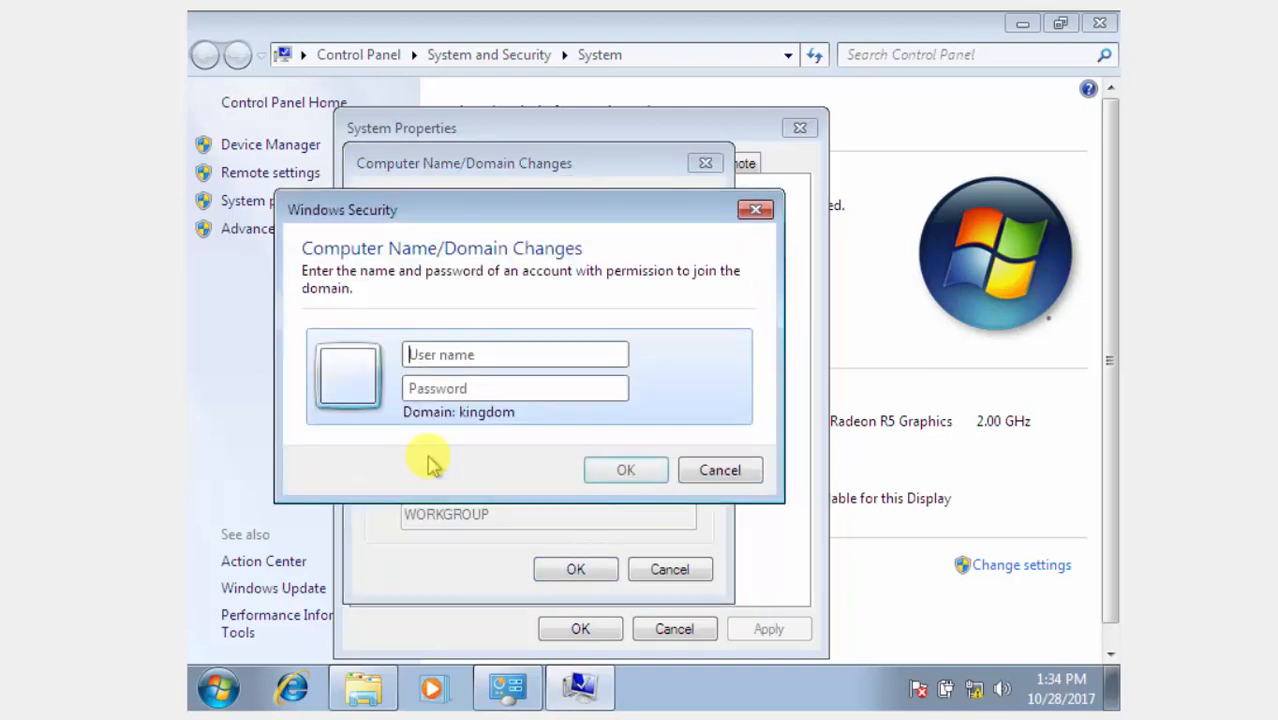
left_click(682, 472)
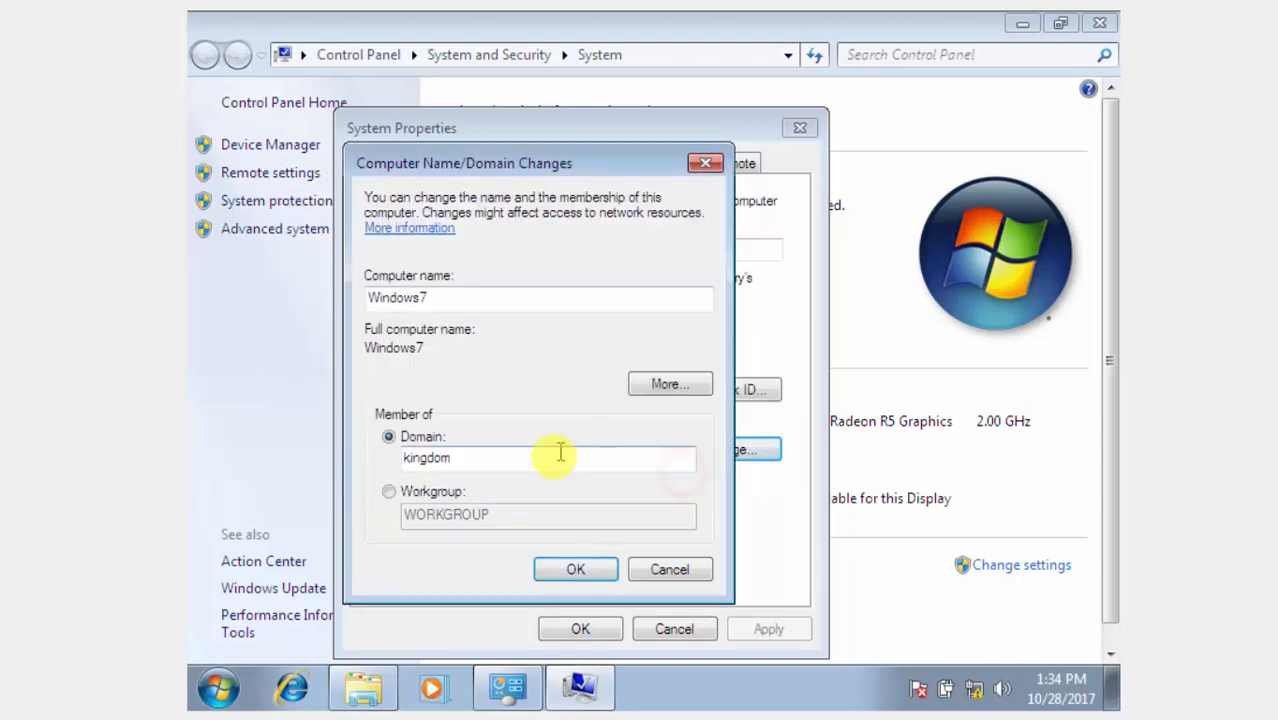
left_click(553, 457)
type(".co")
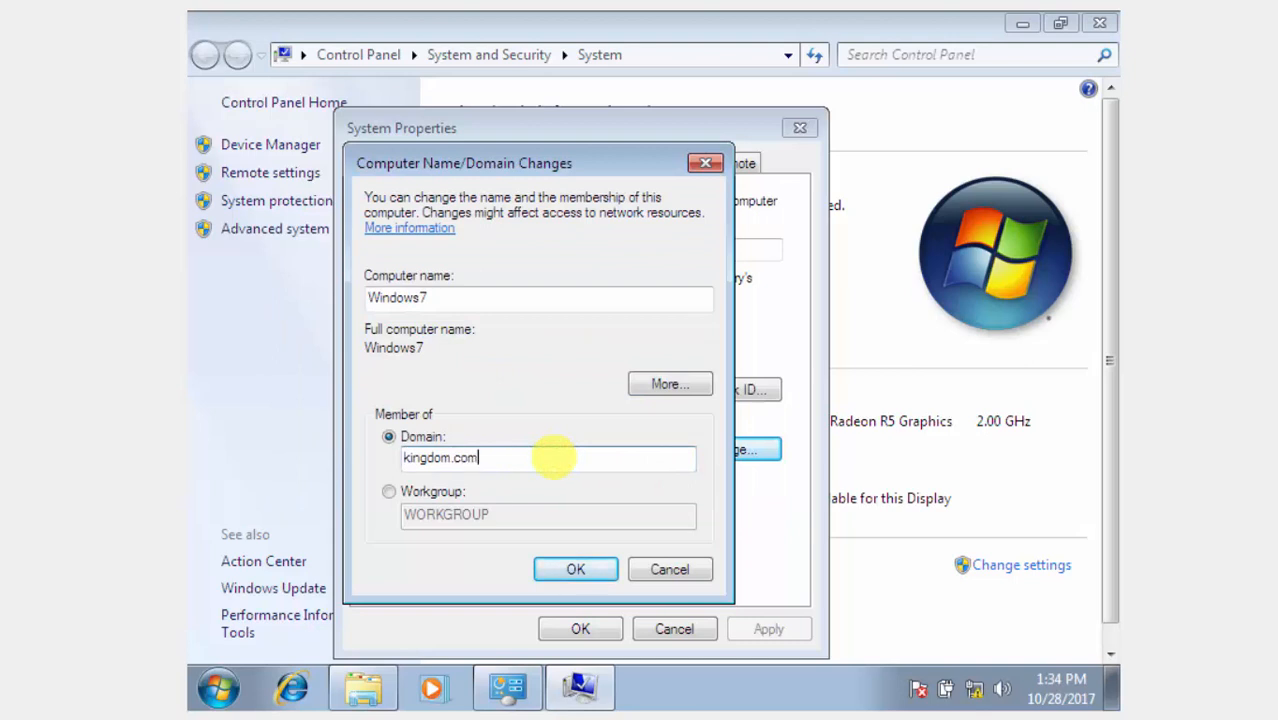
type("m")
left_click(568, 568)
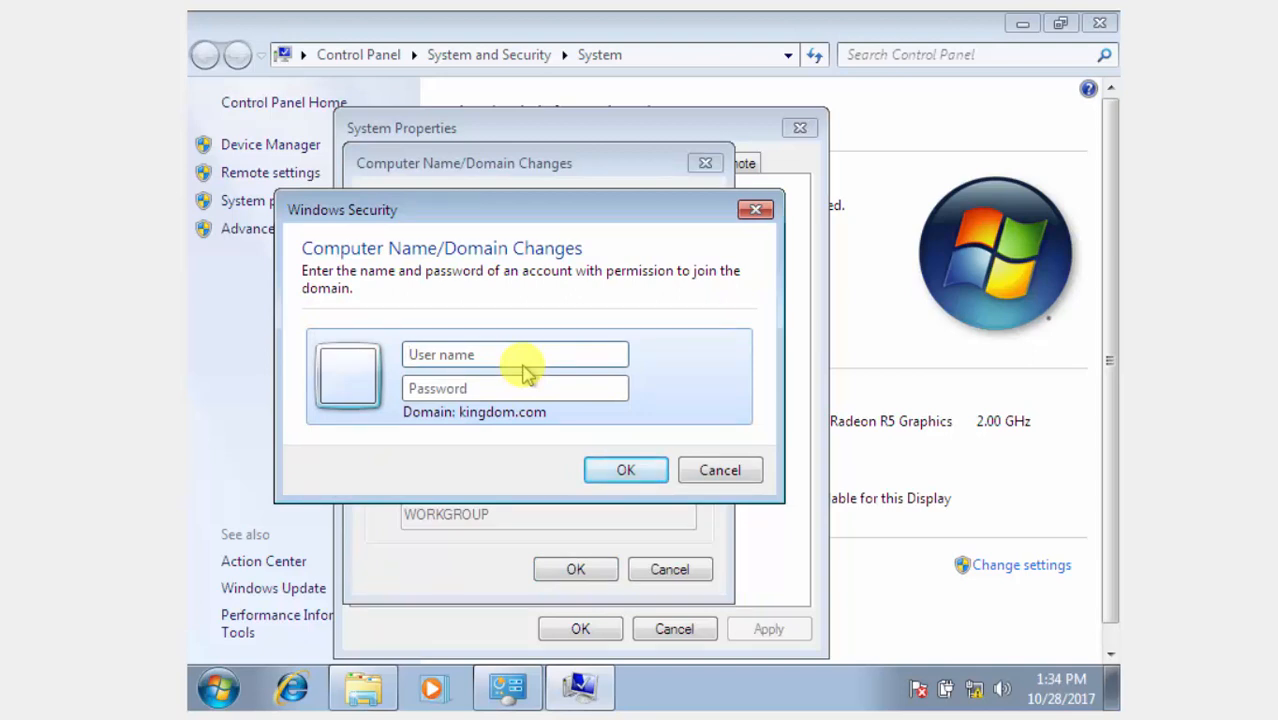
Authorize the domain join as kingdom\administrator with the domain administrator password.
type("a")
key("BackSpace")
type("kingdom\\administr")
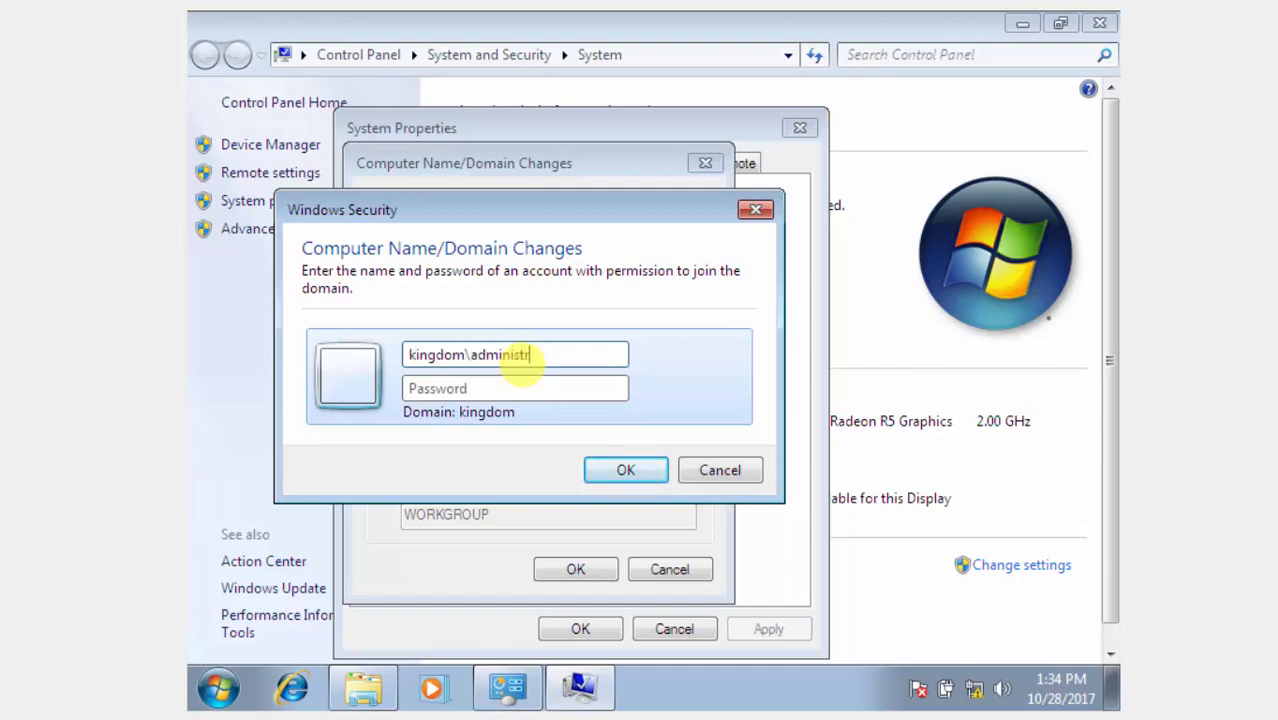
type("ator")
key("Tab")
type("p")
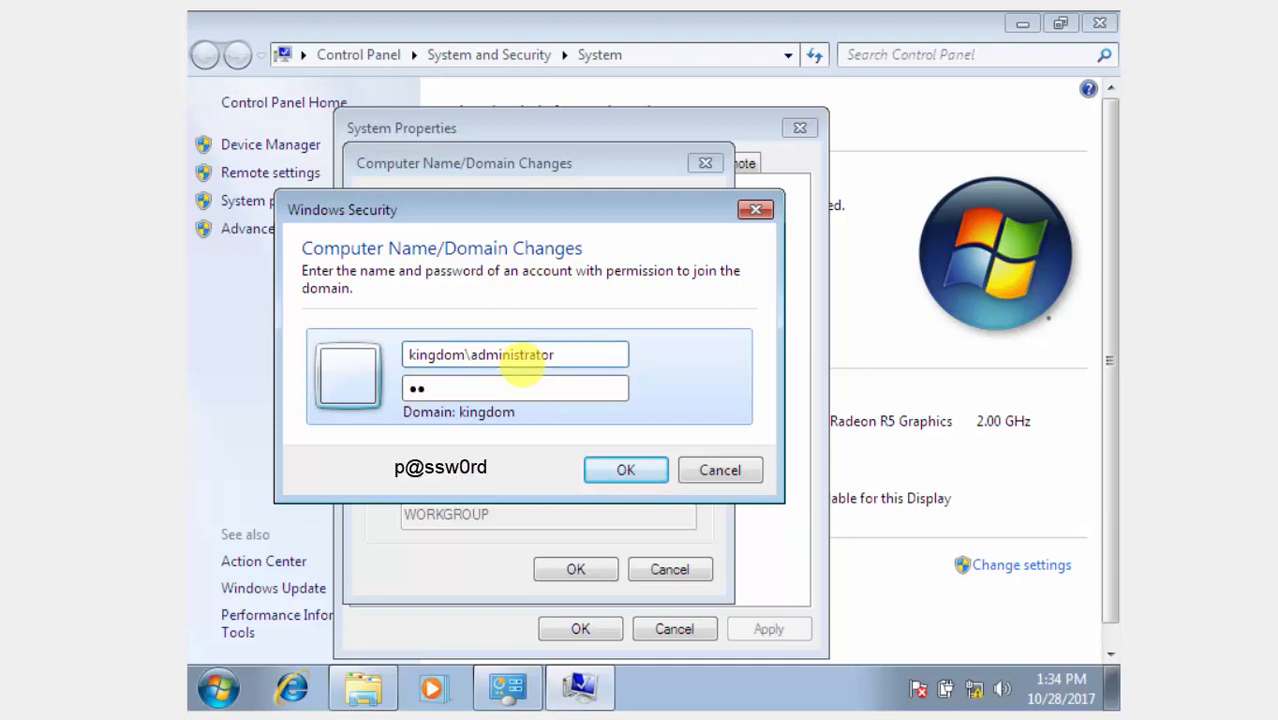
type("@ssw0rd")
key("Return")
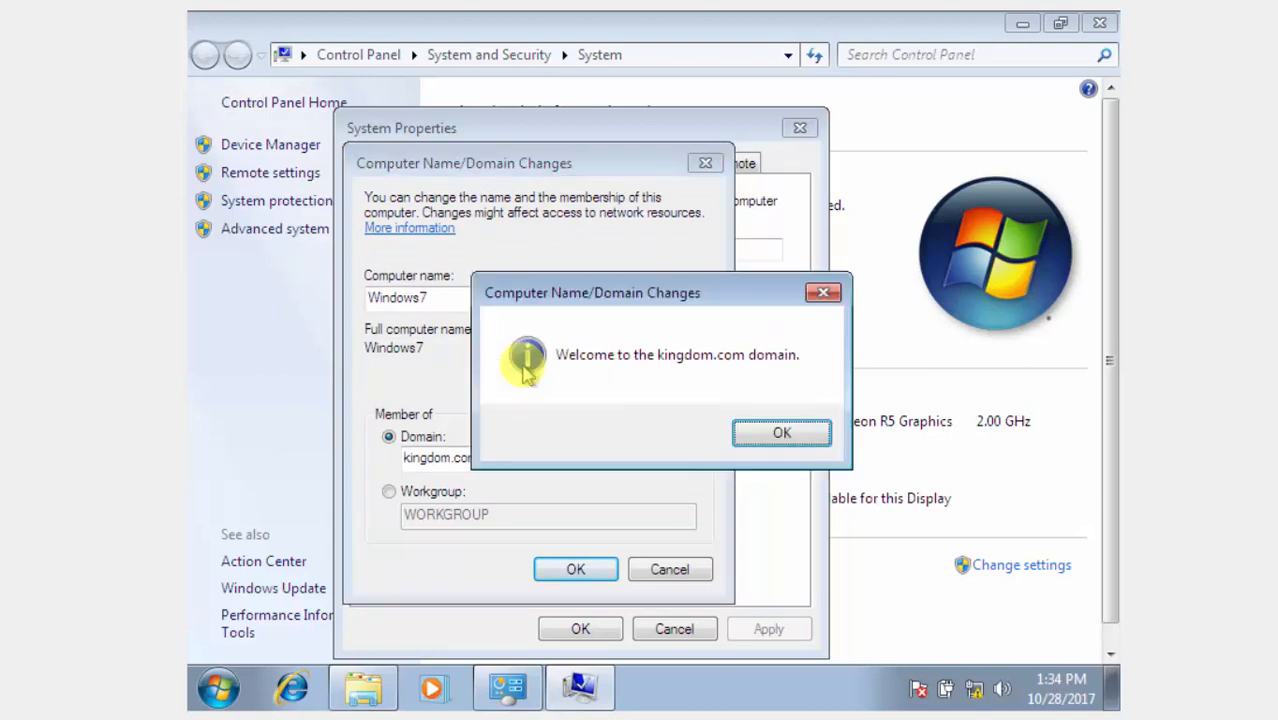
Acknowledge the kingdom.com welcome and restart notices, close System Properties, and restart Windows 7 now.
key("Return")
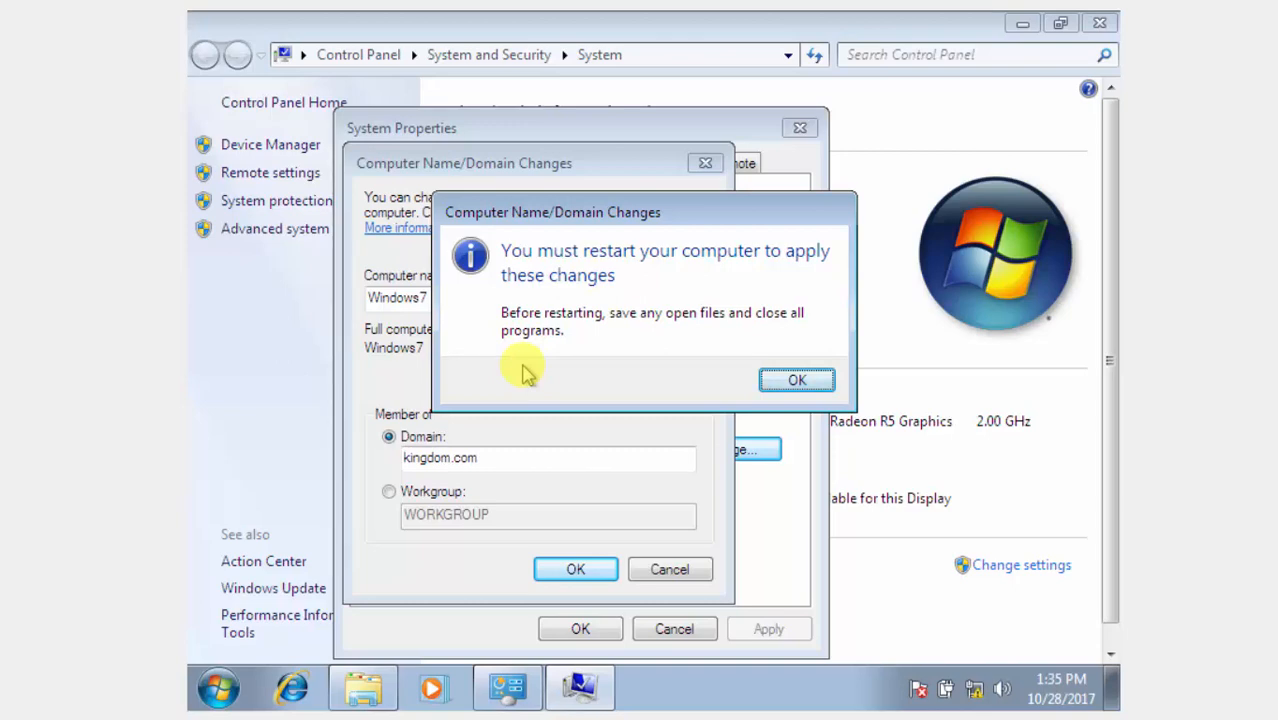
left_click(812, 377)
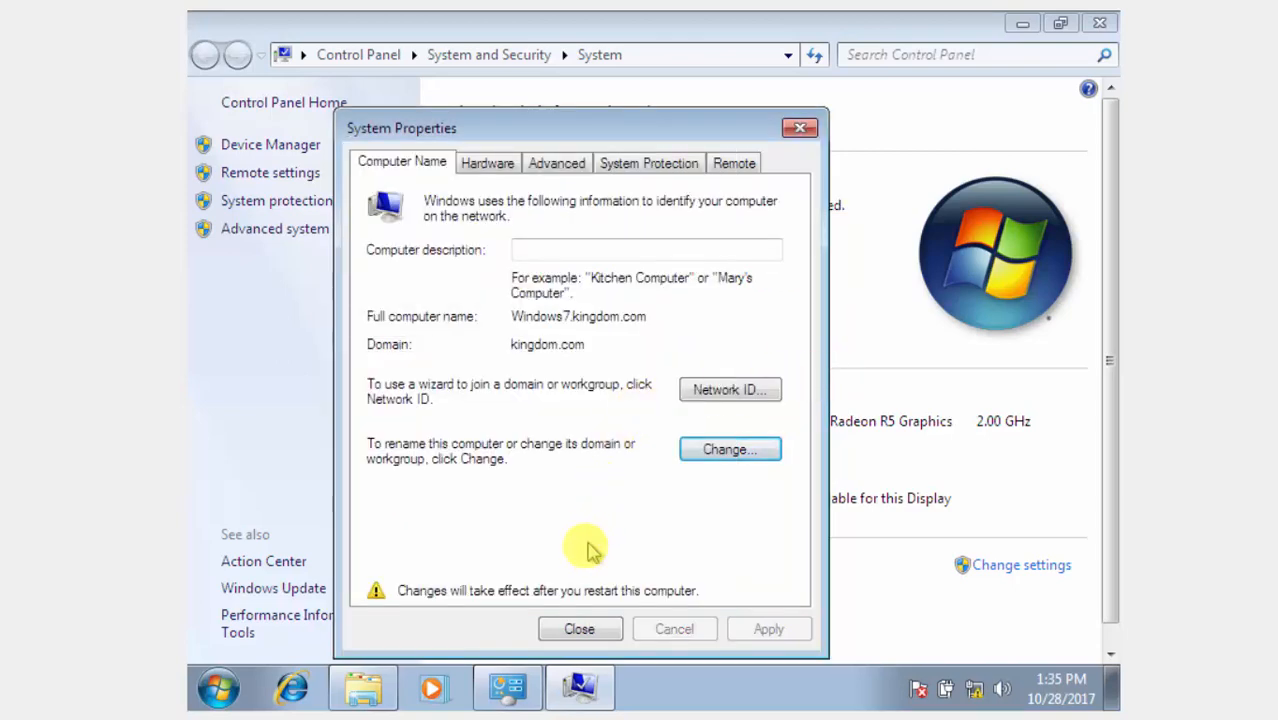
left_click(578, 628)
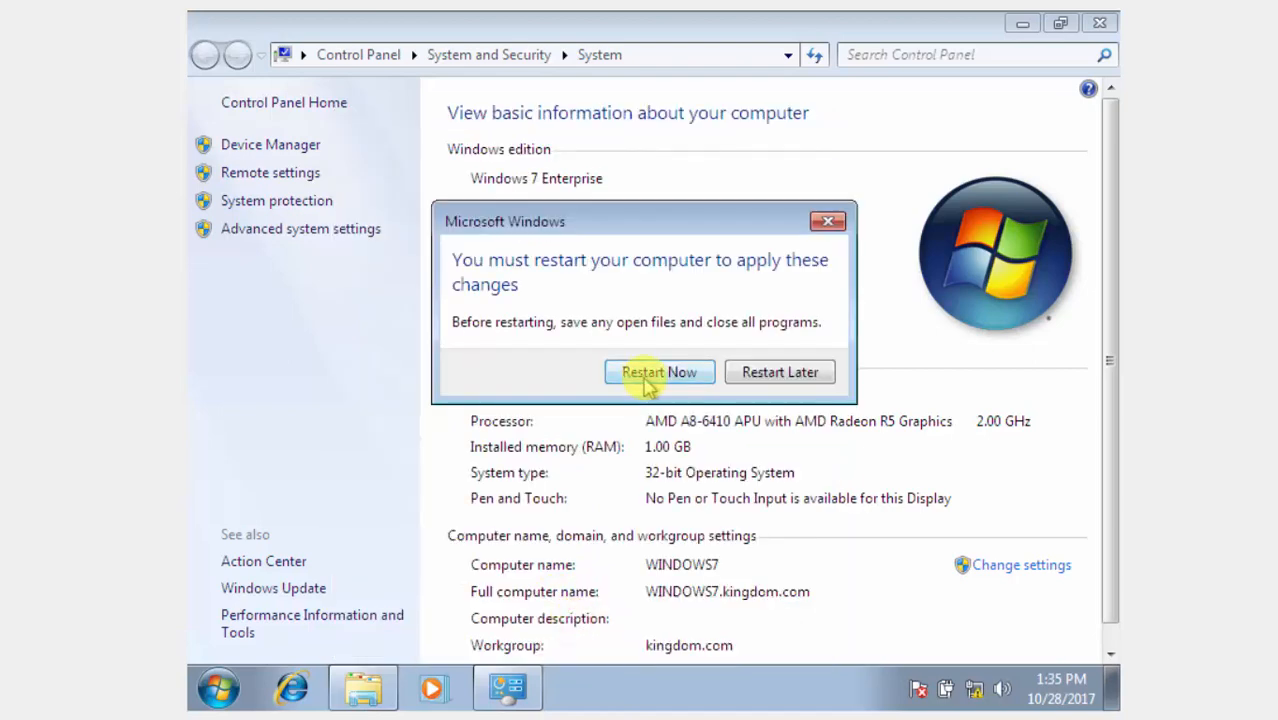
left_click(590, 375)
mouse_move(290, 718)
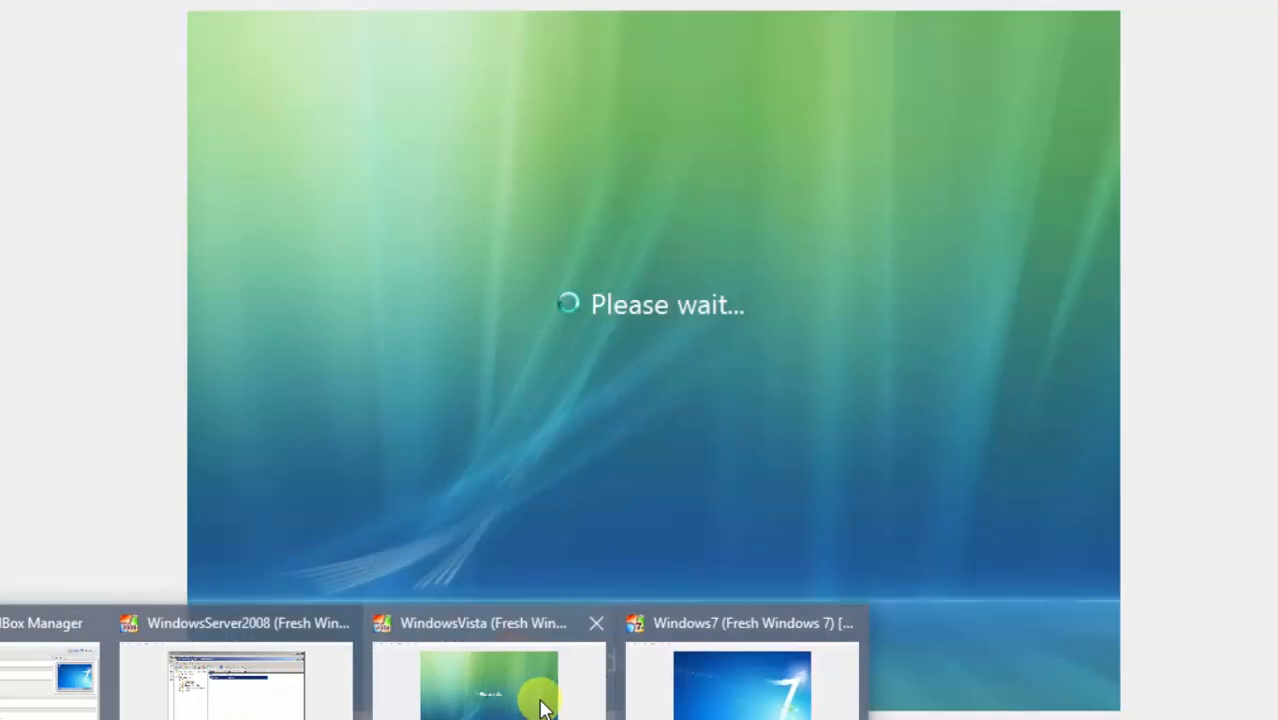
Send Ctrl-Alt-Del to the Windows Vista VM from VirtualBox's Input menu.
left_click(528, 693)
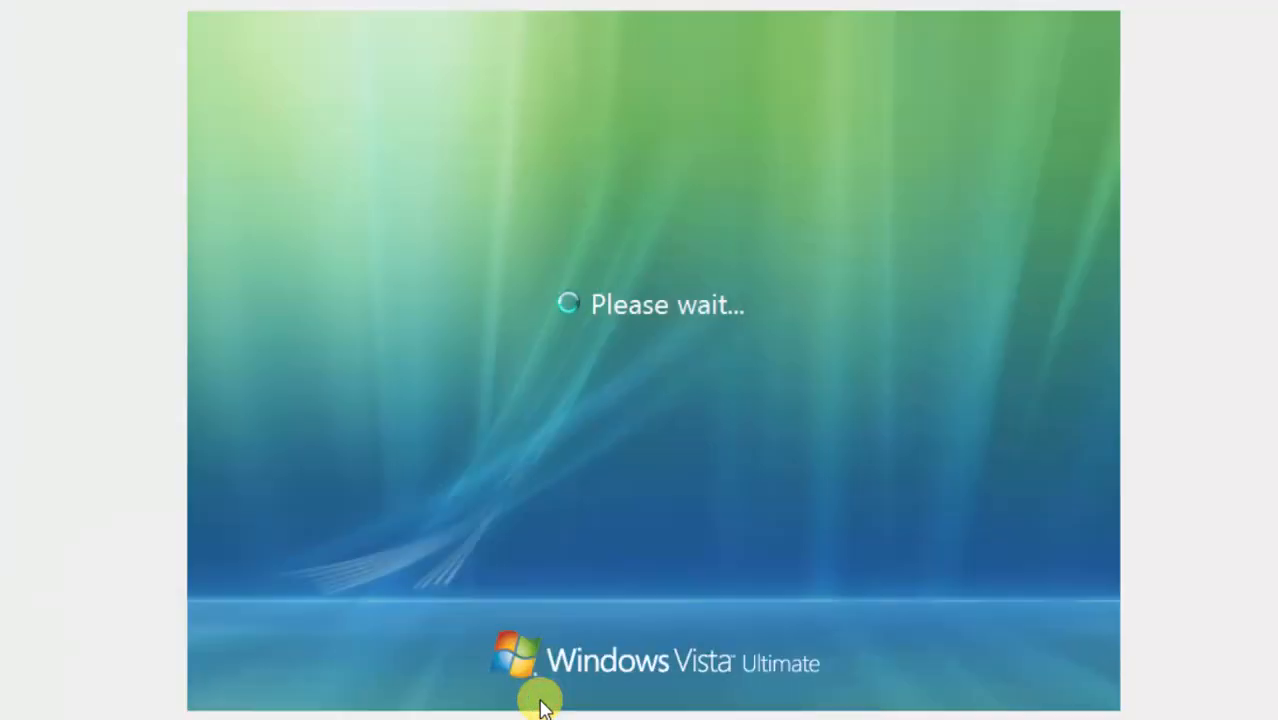
left_click(220, 118)
left_click(44, 0)
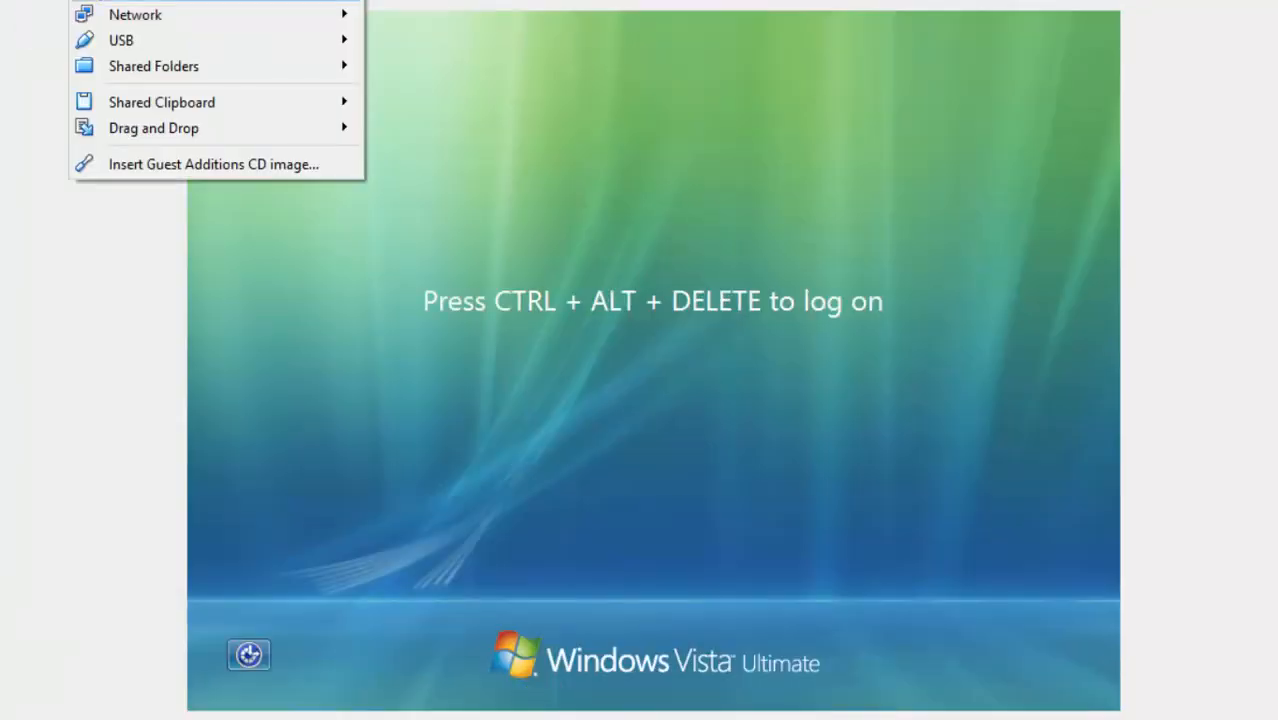
mouse_move(205, 2)
left_click(280, 27)
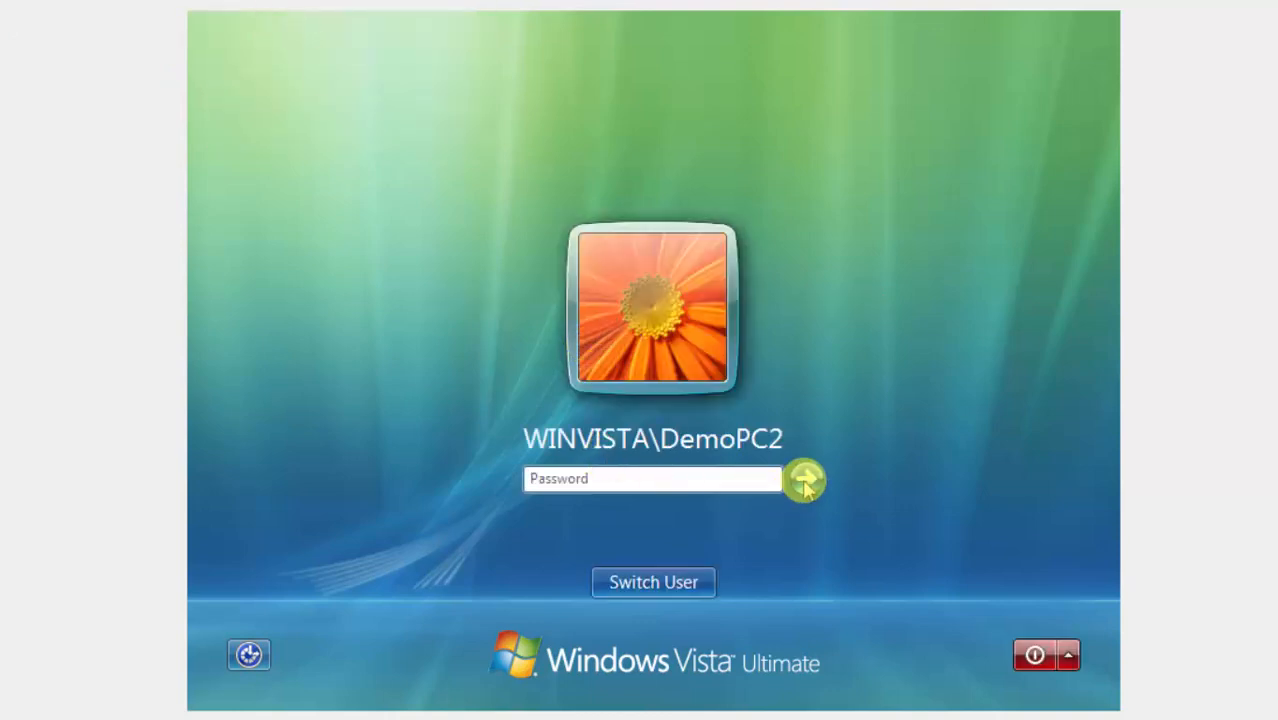
Log on to Vista as Other User kingdom\administrator with the domain administrator password.
left_click(689, 581)
left_click(742, 408)
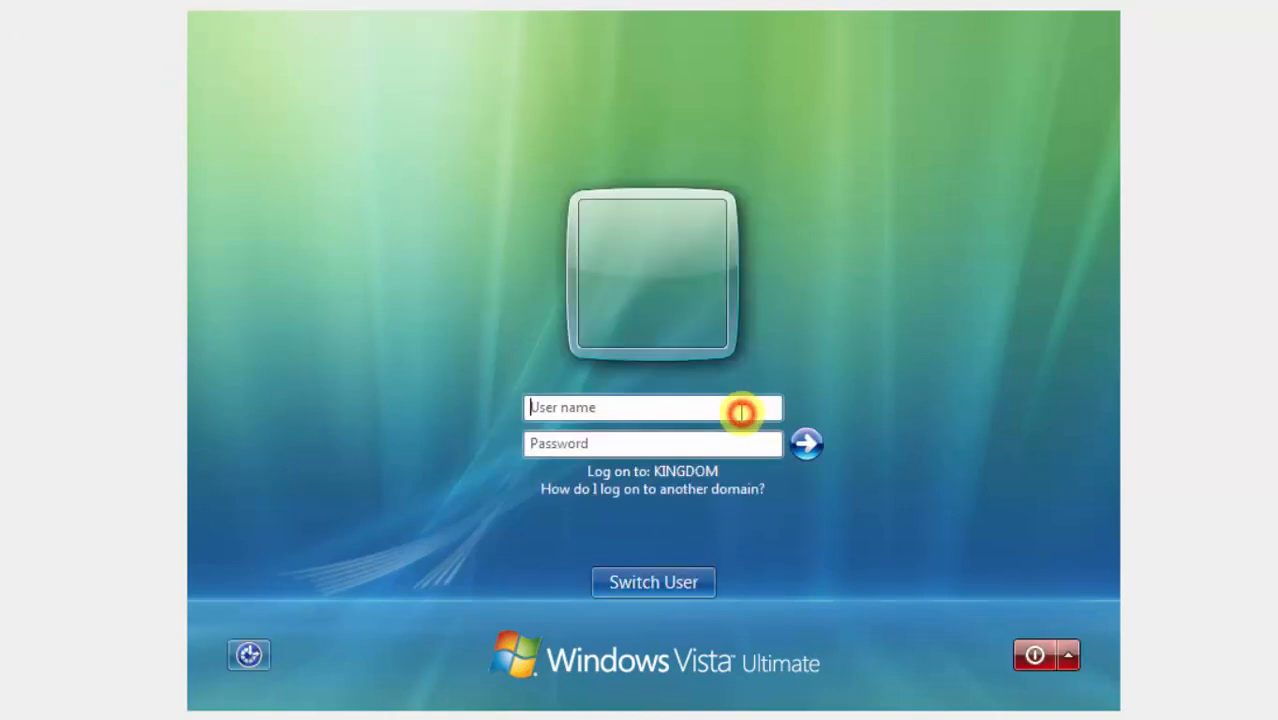
left_click(649, 400)
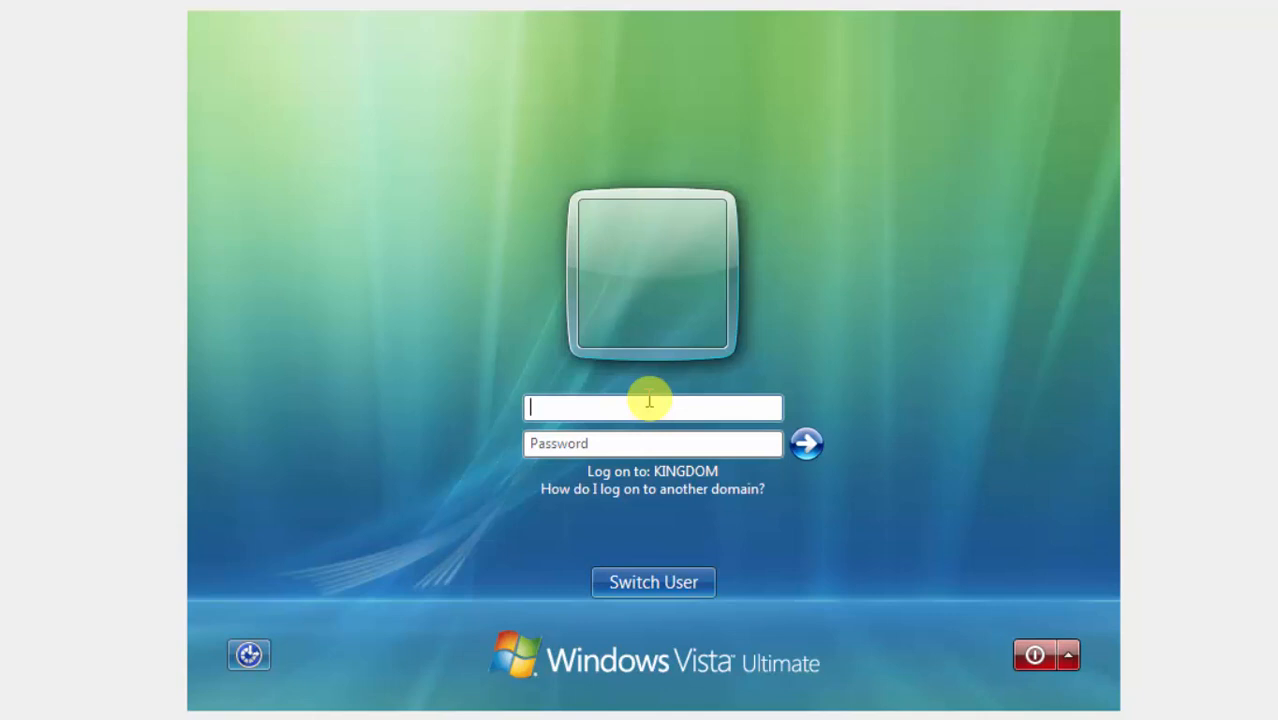
type("kingdom\\")
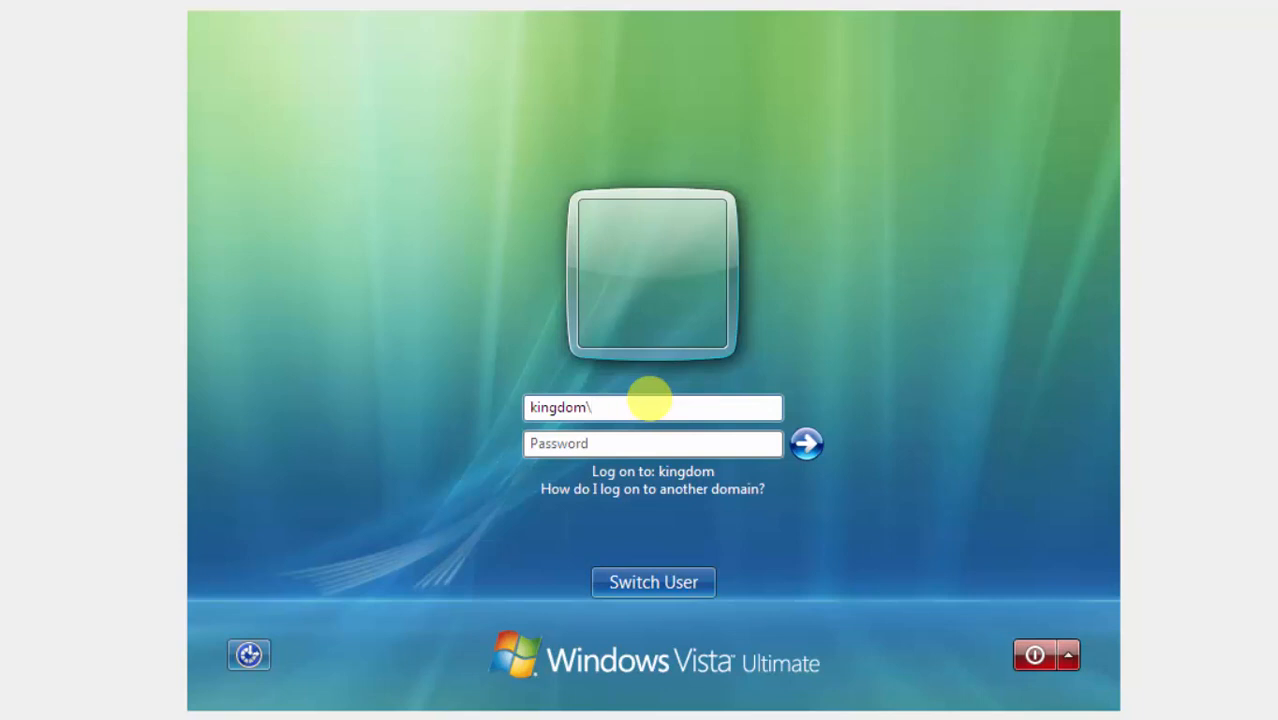
type("administrator")
key("Tab")
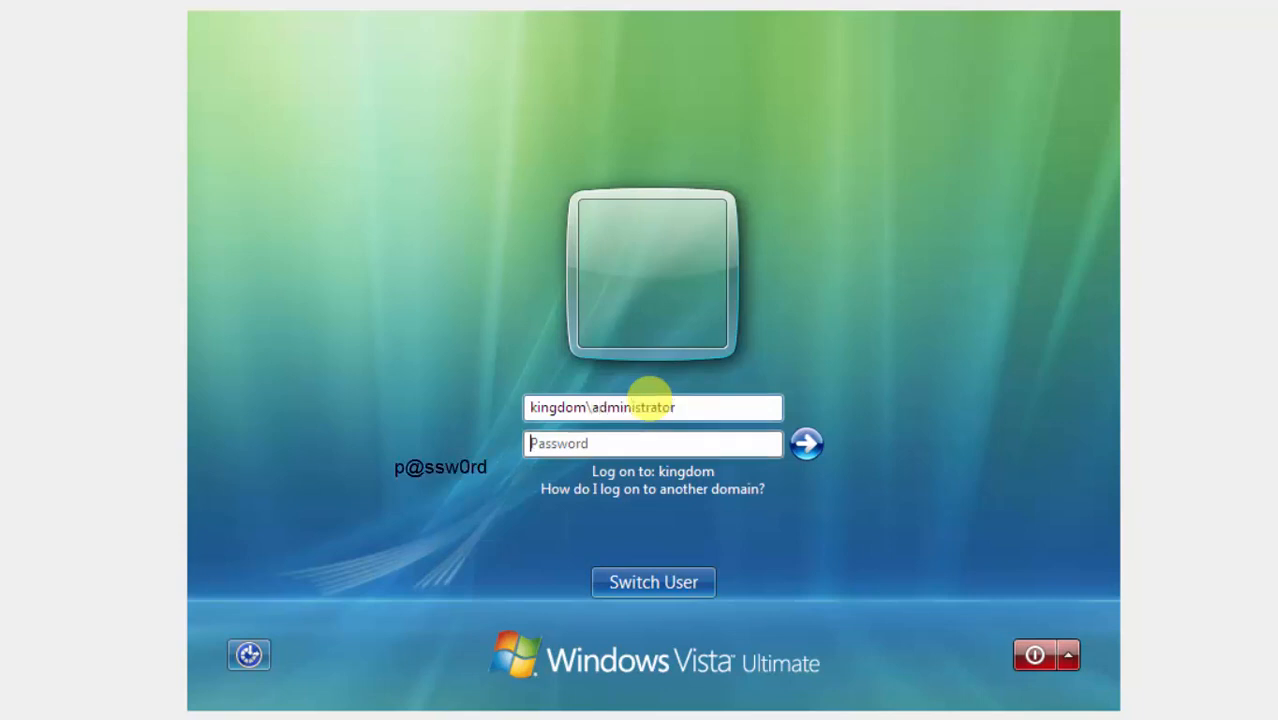
type("p@ssw0rd")
key("Return")
Check on the restarting Windows 7 VM, then return to the Vista VM.
mouse_move(362, 719)
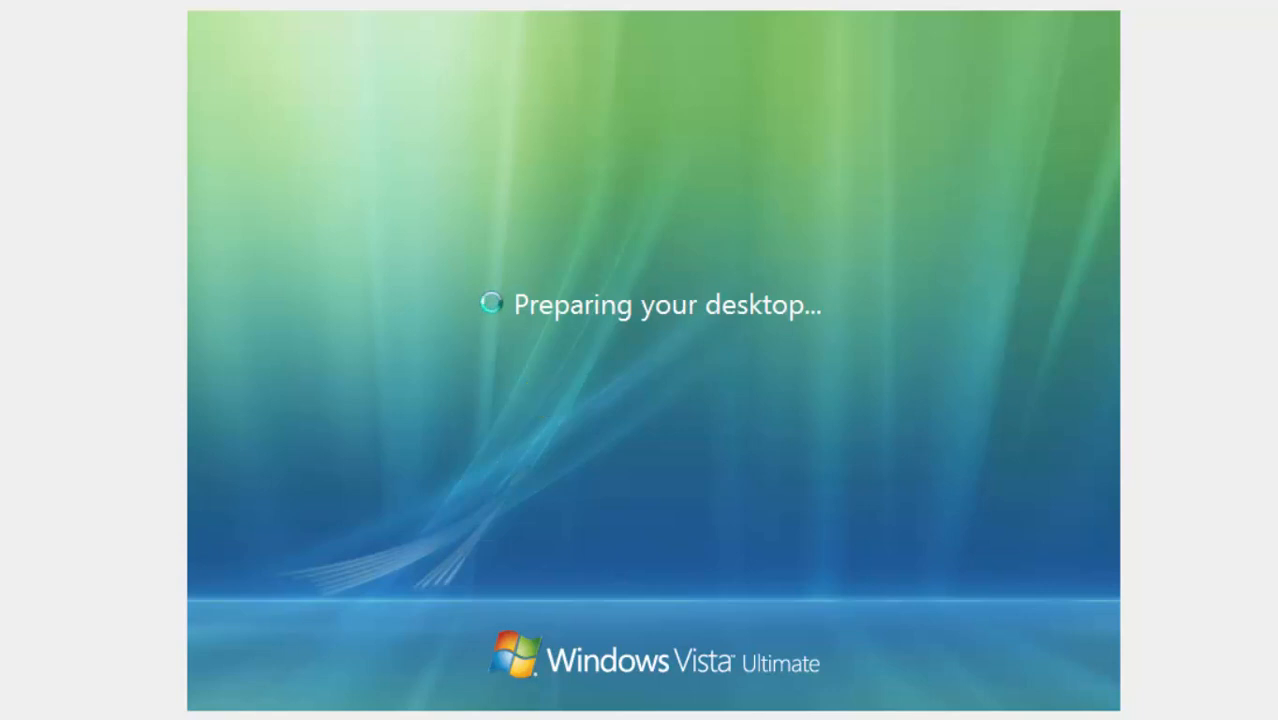
mouse_move(485, 688)
left_click(761, 705)
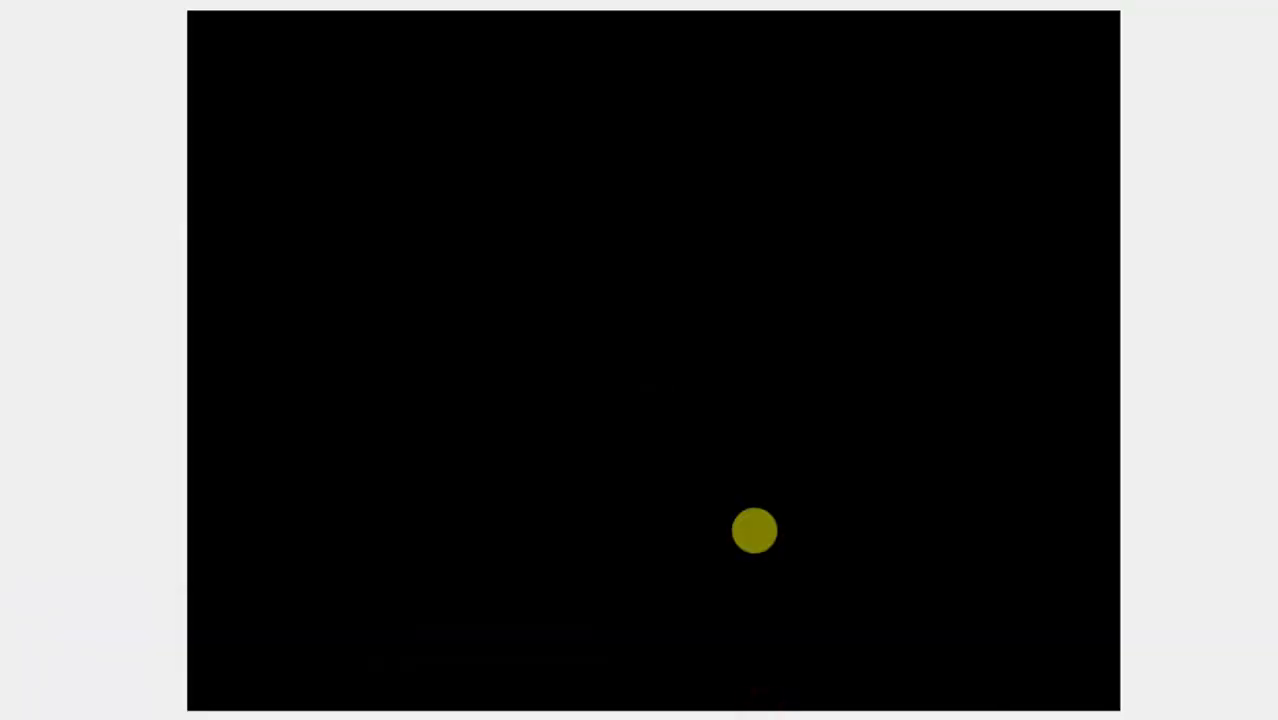
left_click(755, 533)
mouse_move(226, 710)
left_click(476, 693)
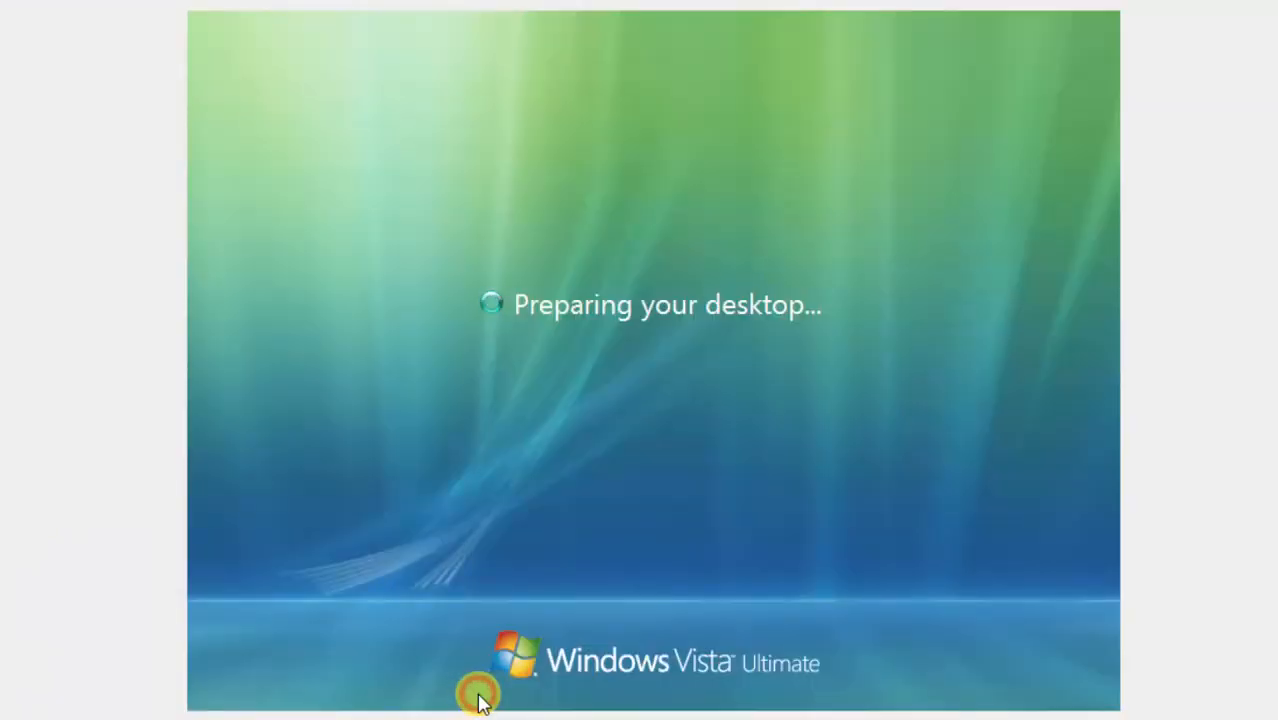
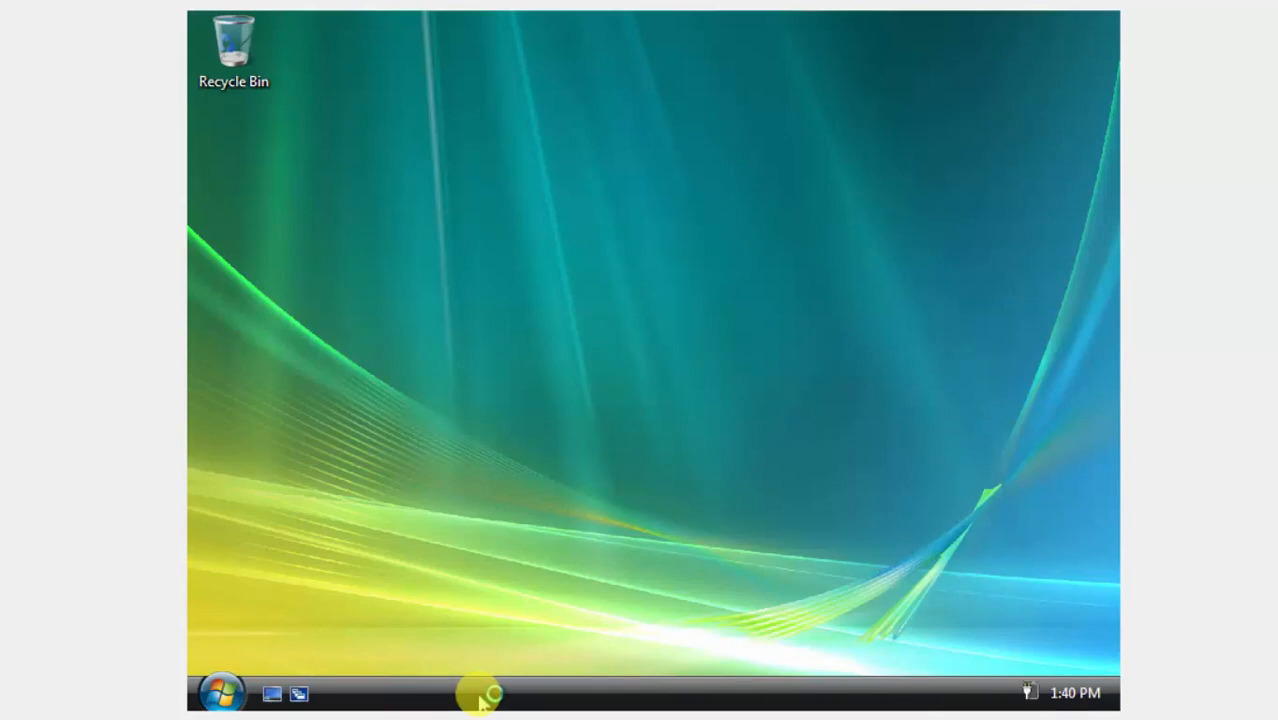
Open the Computer's system properties in Vista to confirm it belongs to kingdom.com.
left_click(222, 693)
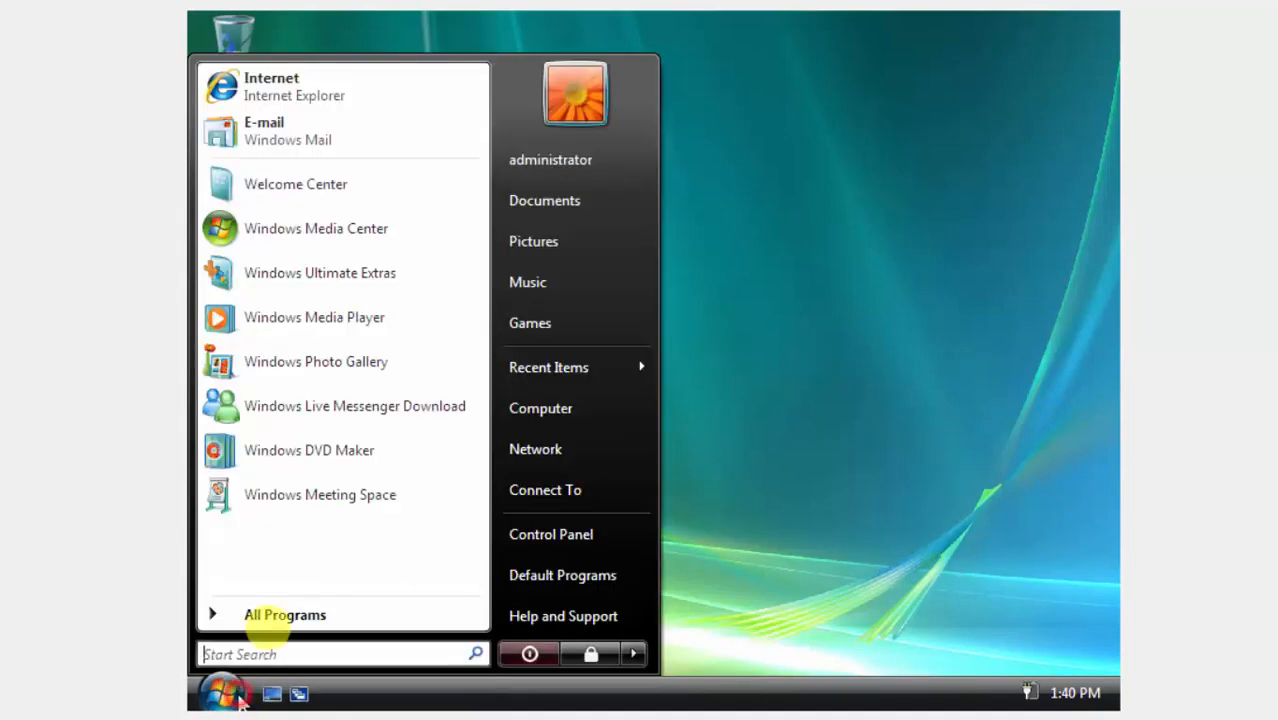
left_click(590, 418)
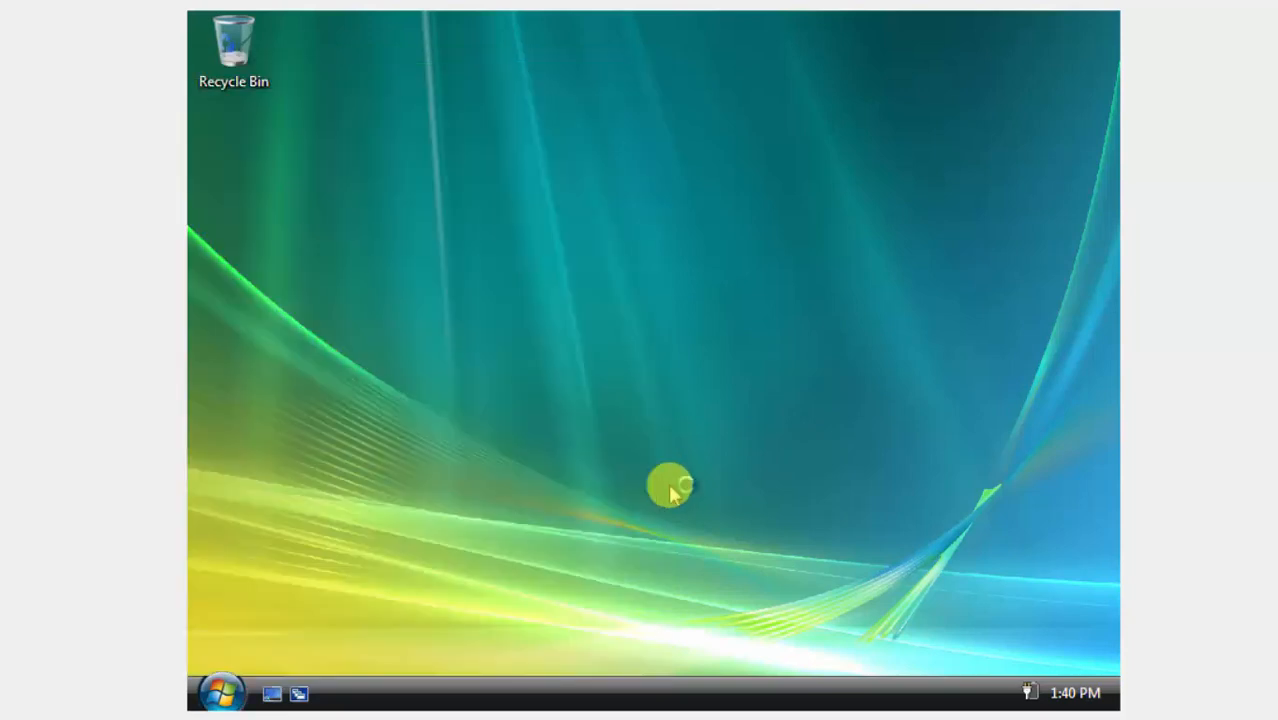
right_click(638, 550)
left_click(673, 535)
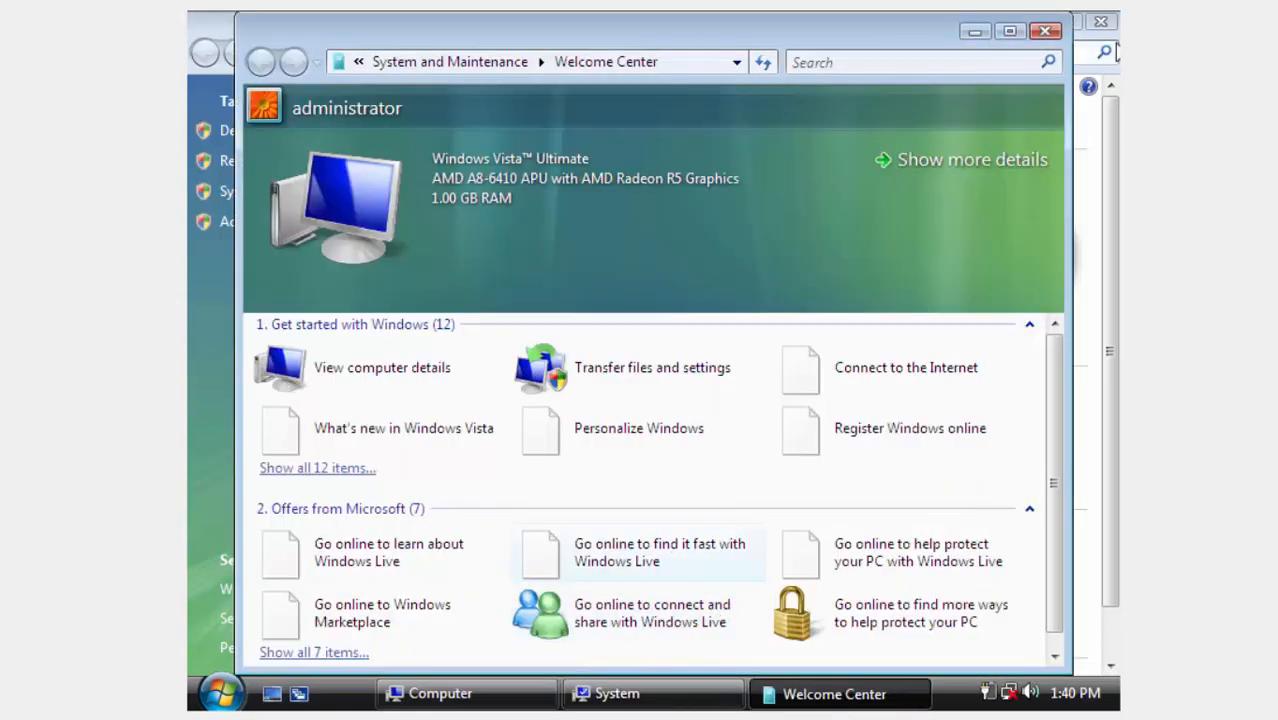
Close the Welcome Center and System windows, then log off the Vista session.
left_click(1045, 31)
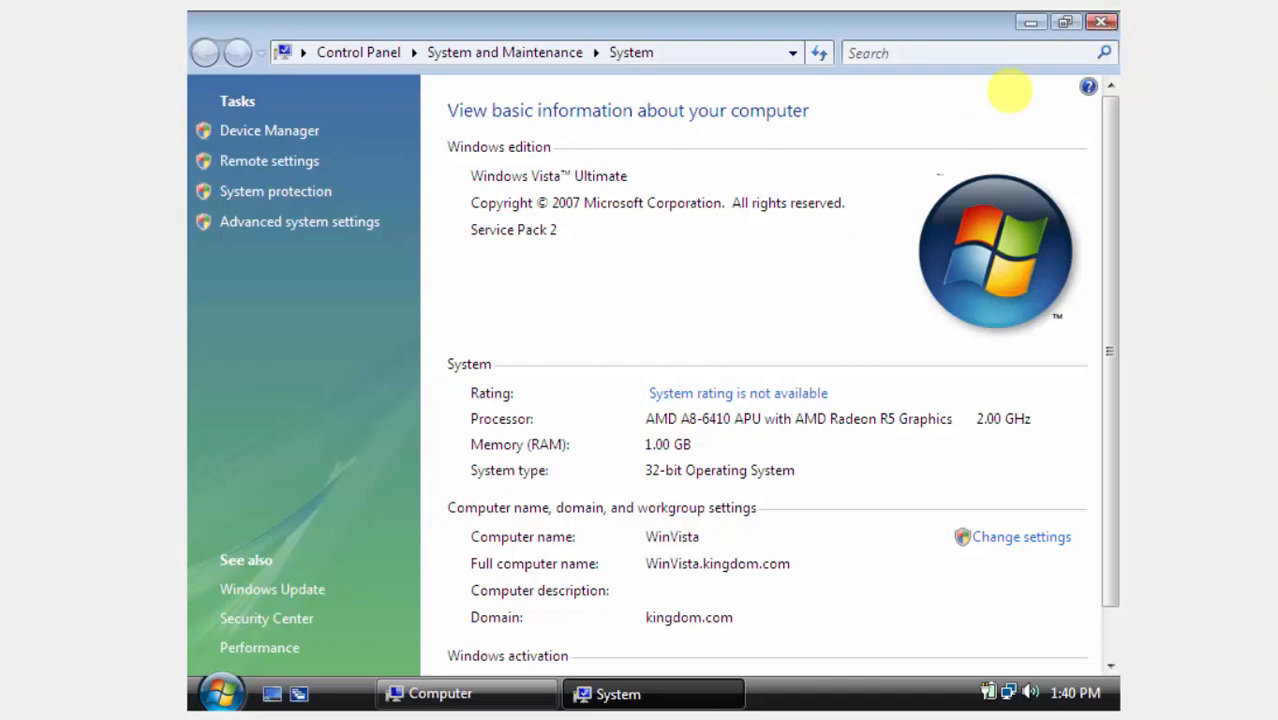
left_click(1103, 26)
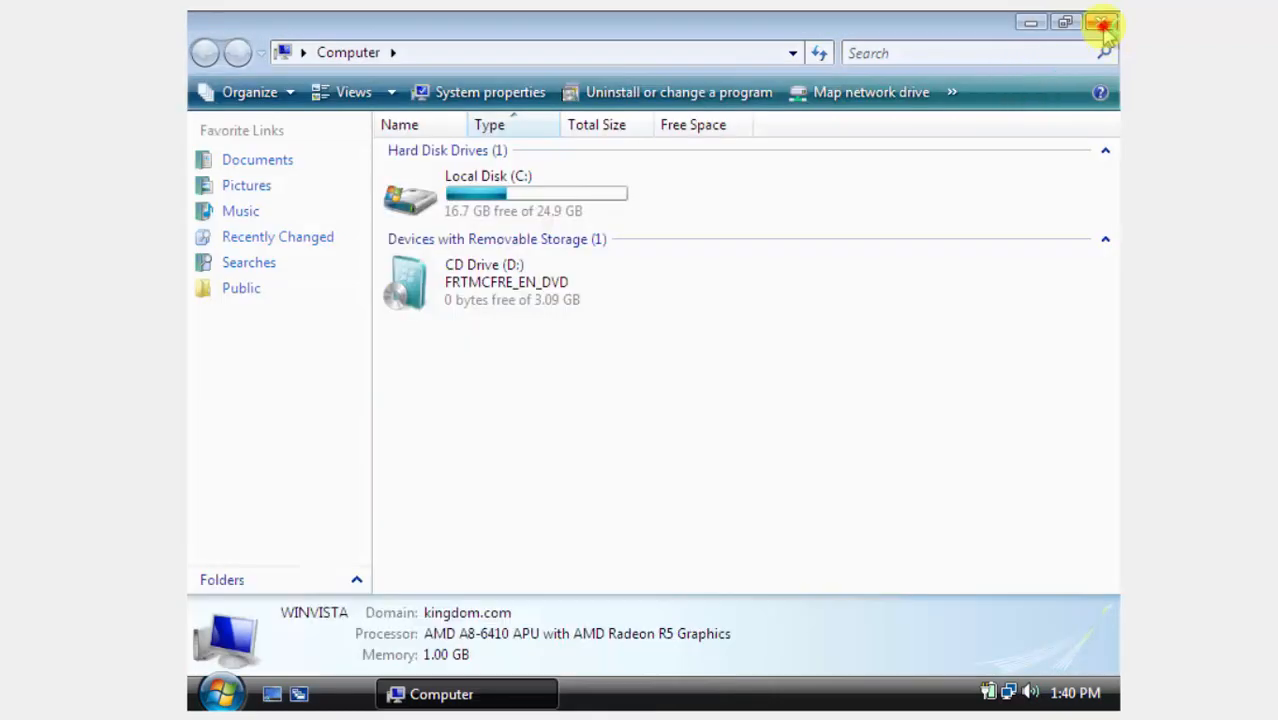
left_click(224, 691)
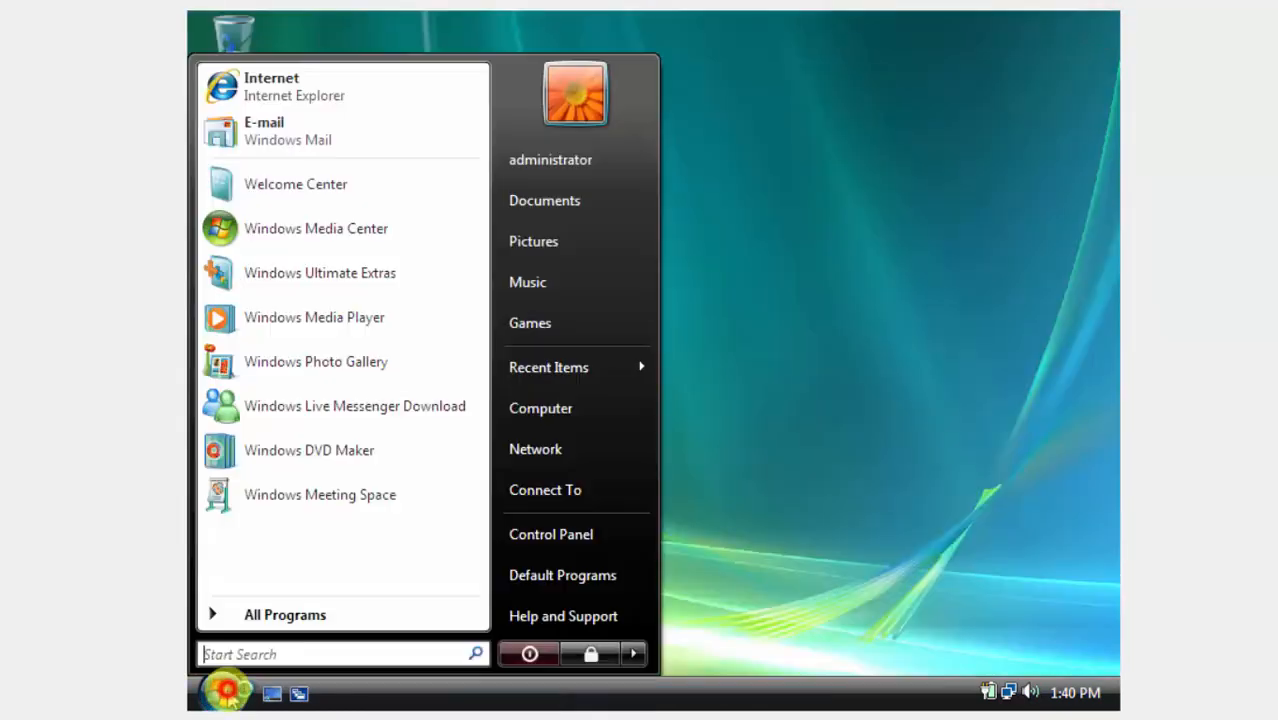
left_click(633, 655)
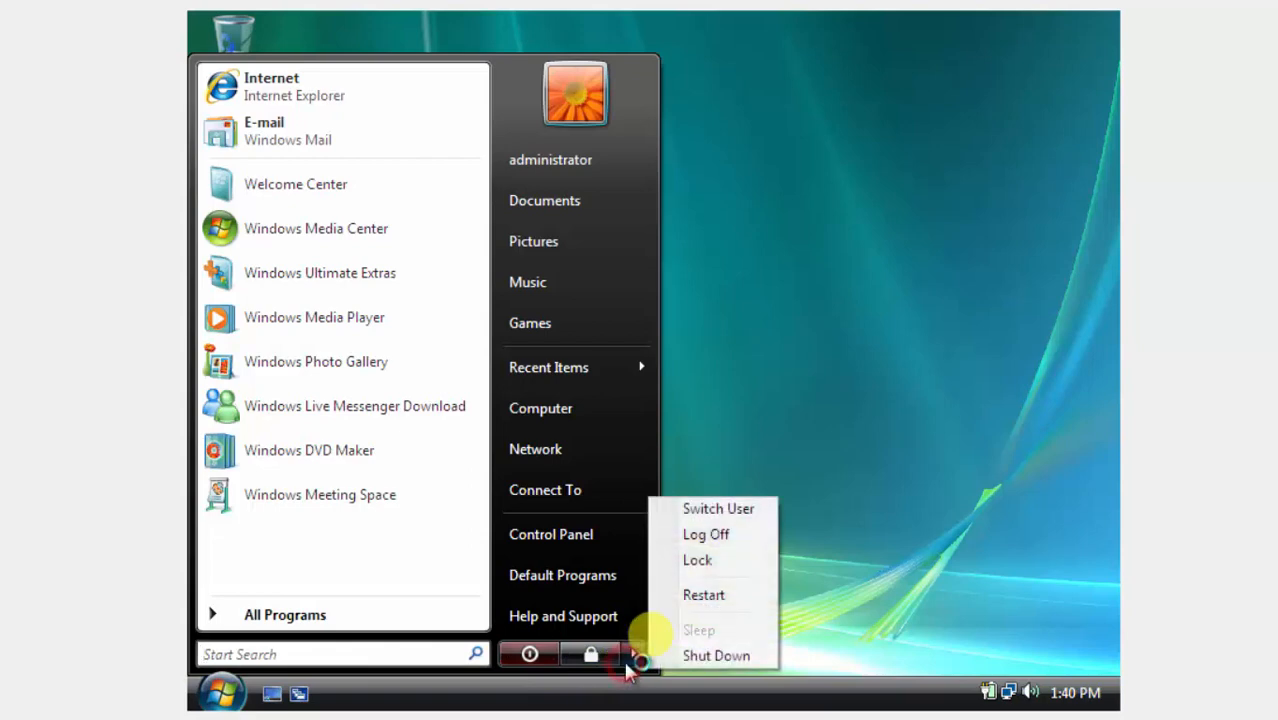
left_click(706, 534)
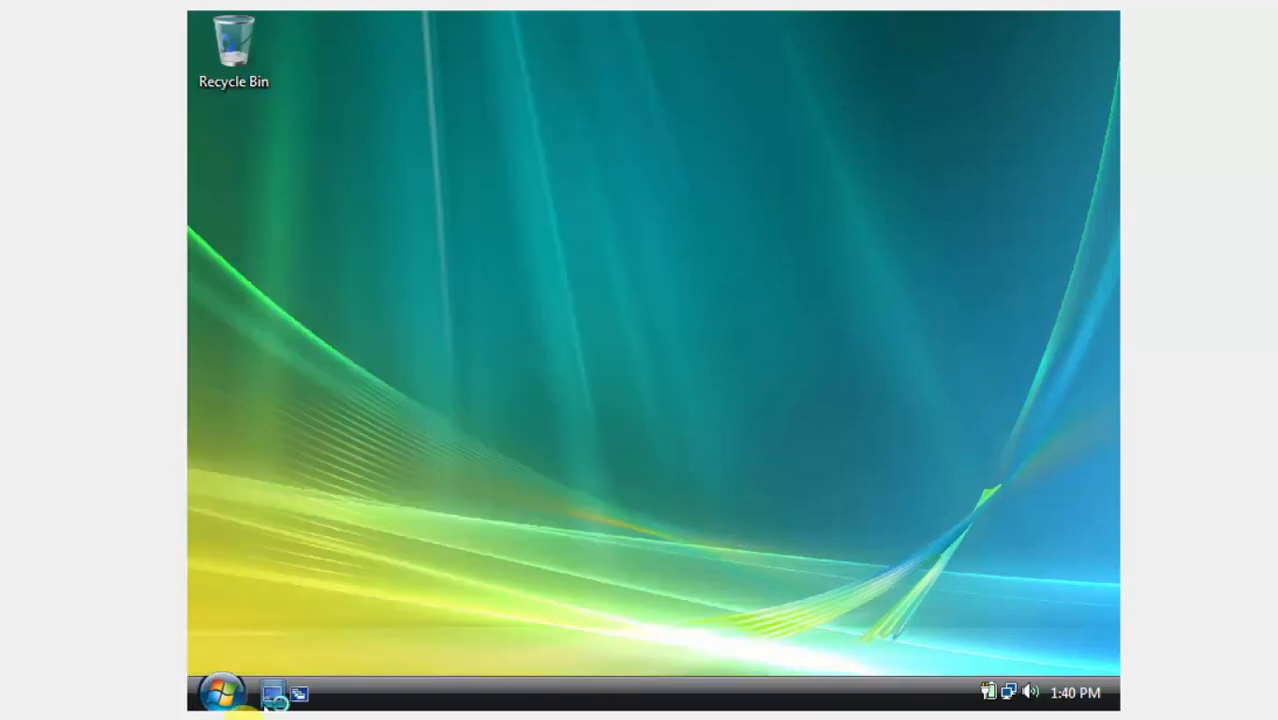
On the Server 2008 VM, start a new user in the kingdom.com Users container.
mouse_move(246, 718)
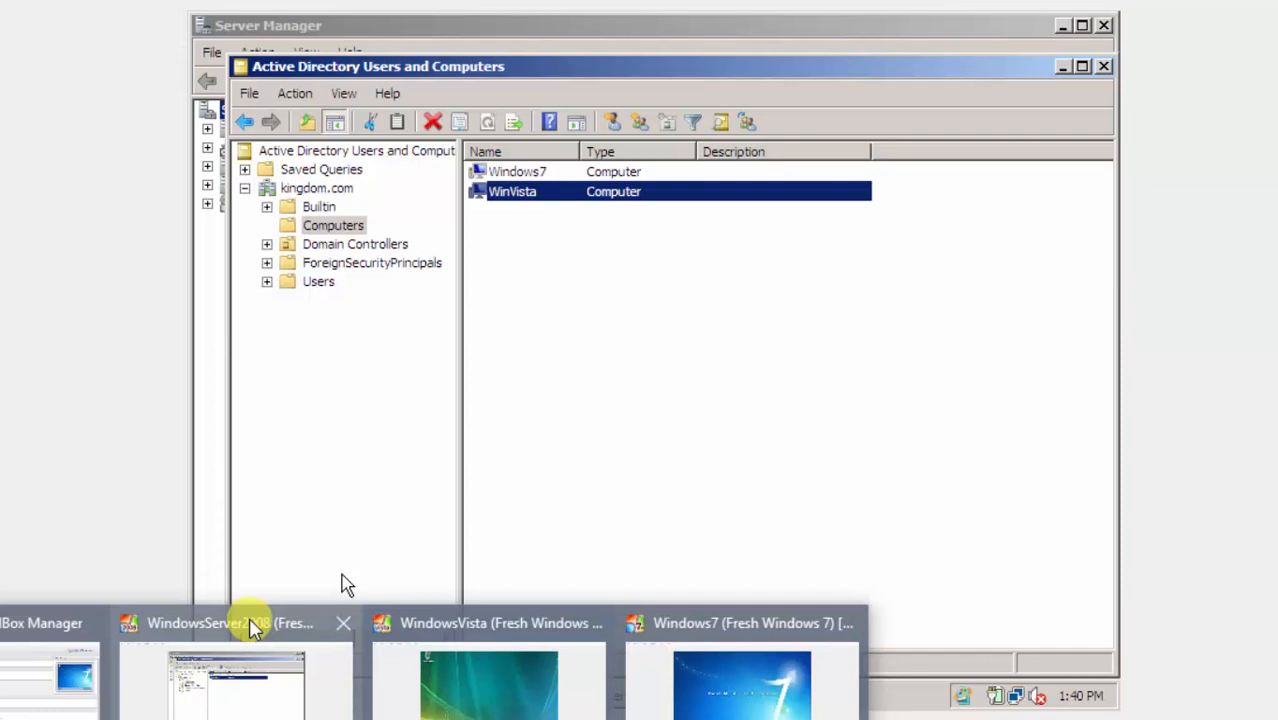
left_click(255, 668)
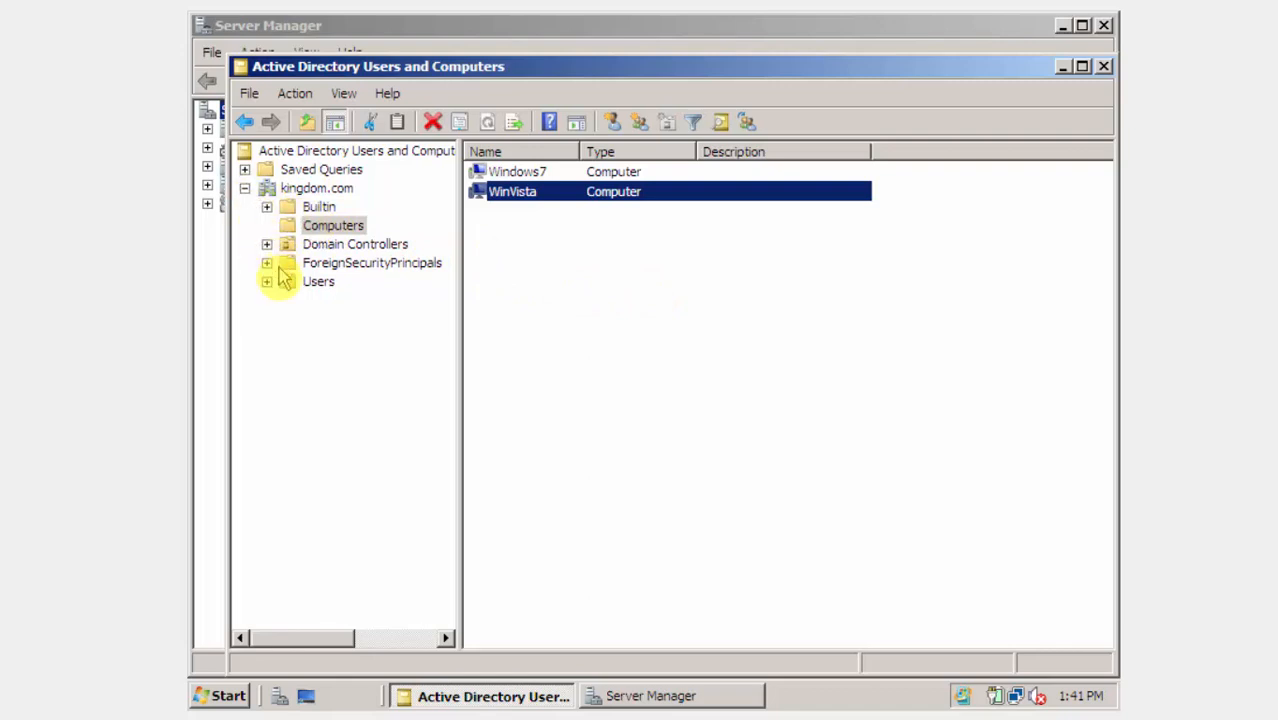
left_click(316, 284)
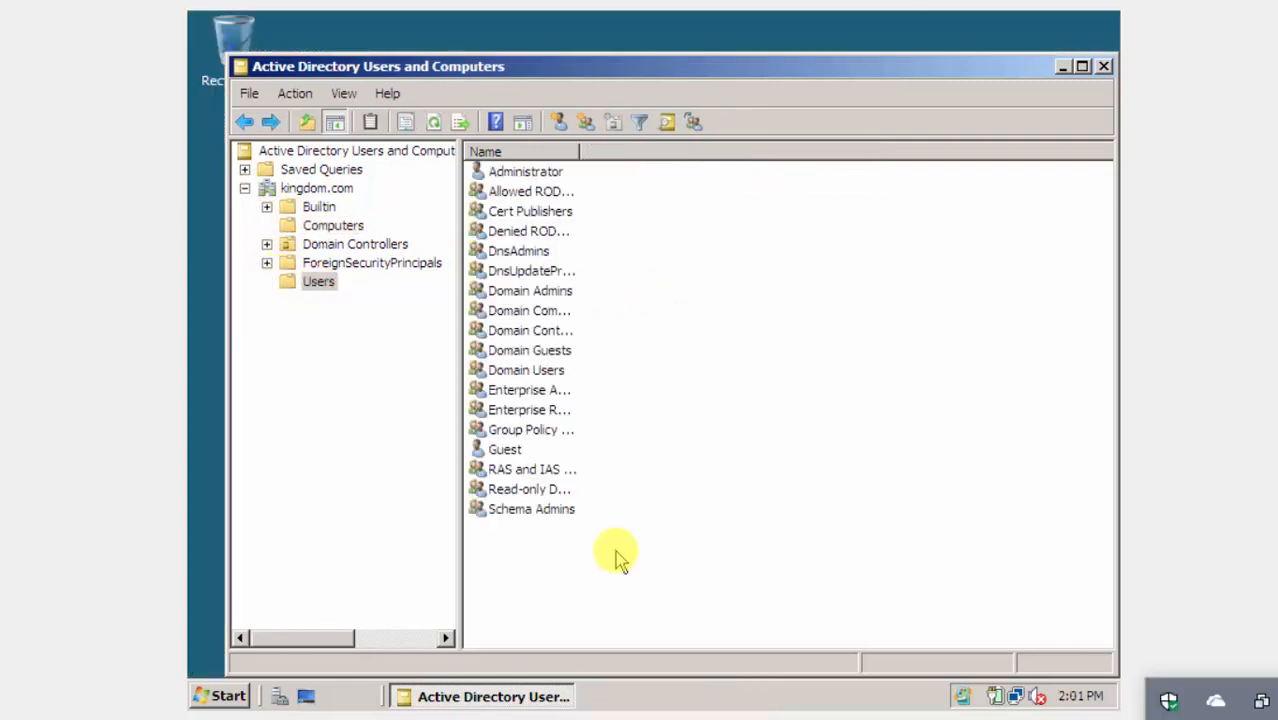
right_click(615, 551)
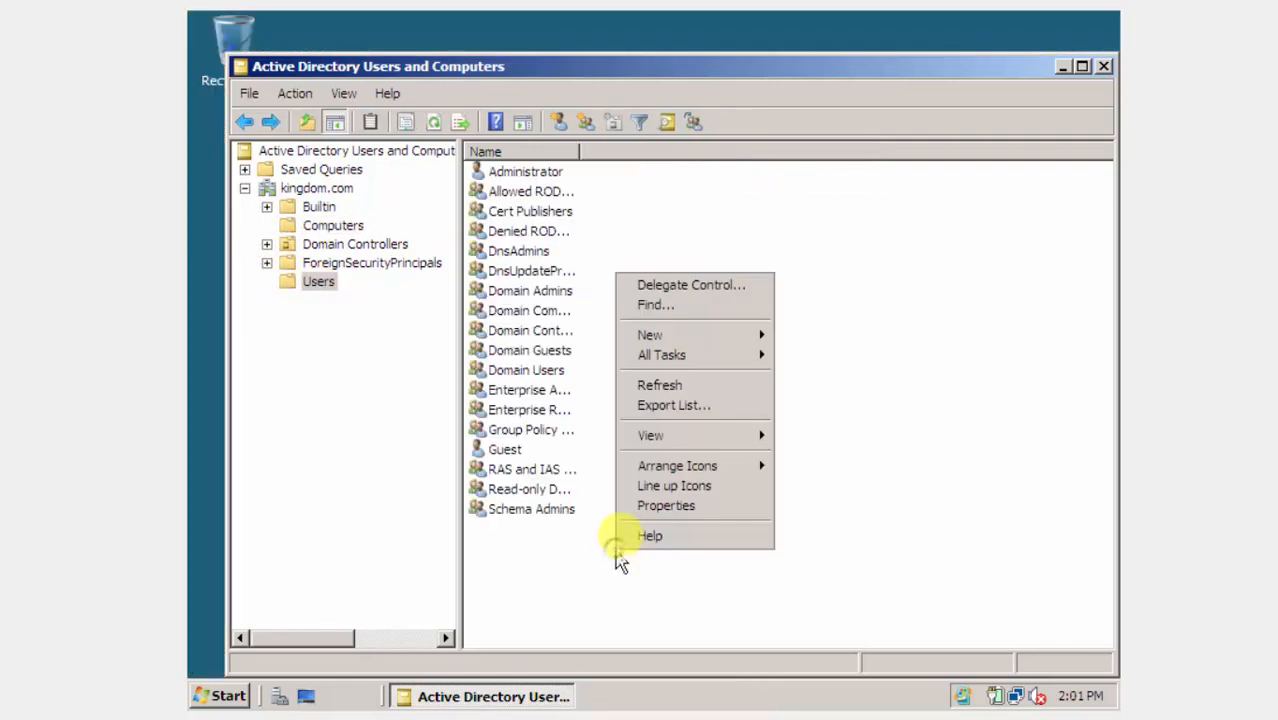
mouse_move(725, 337)
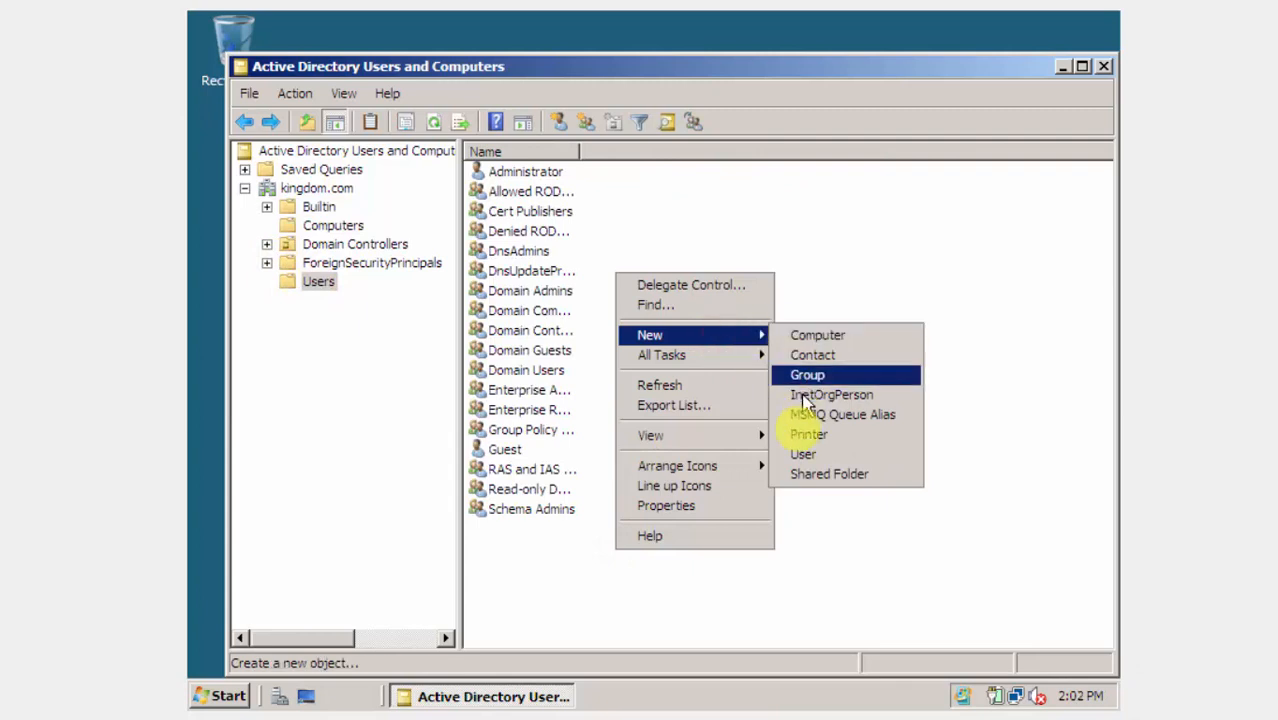
left_click(802, 456)
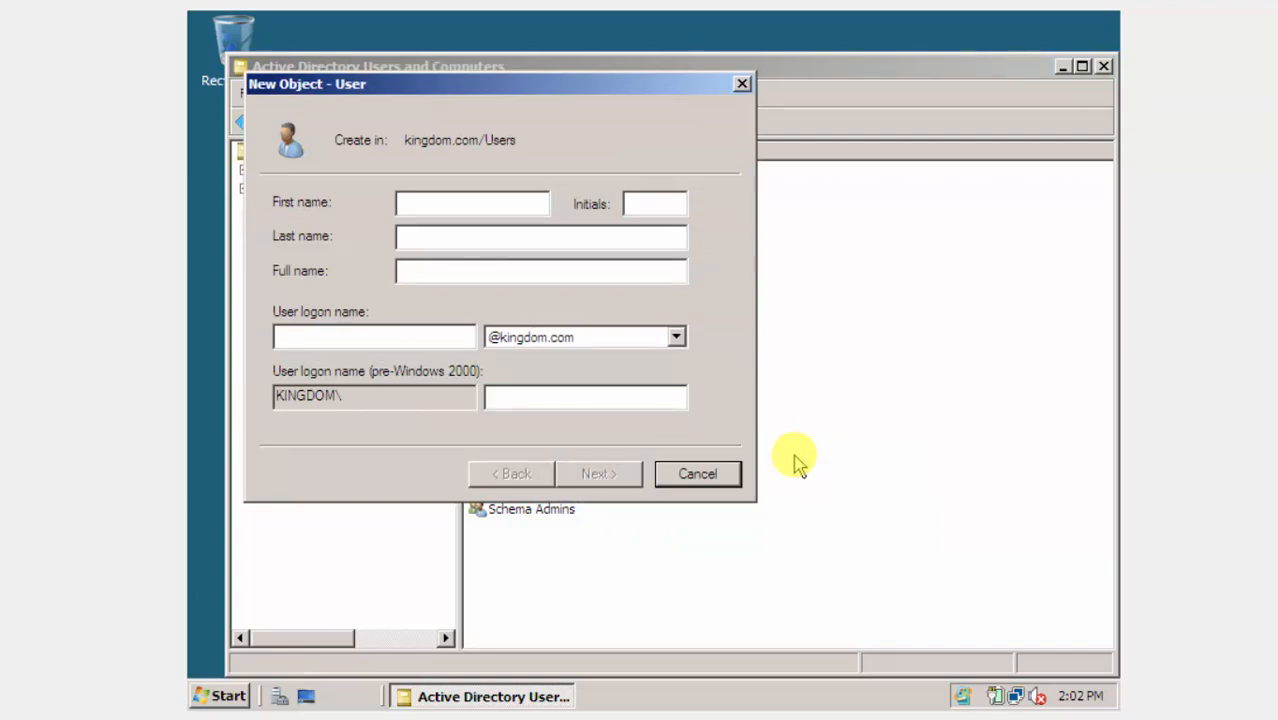
Enter the user's first name, last name and logon name, then continue to the password page.
left_click(449, 199)
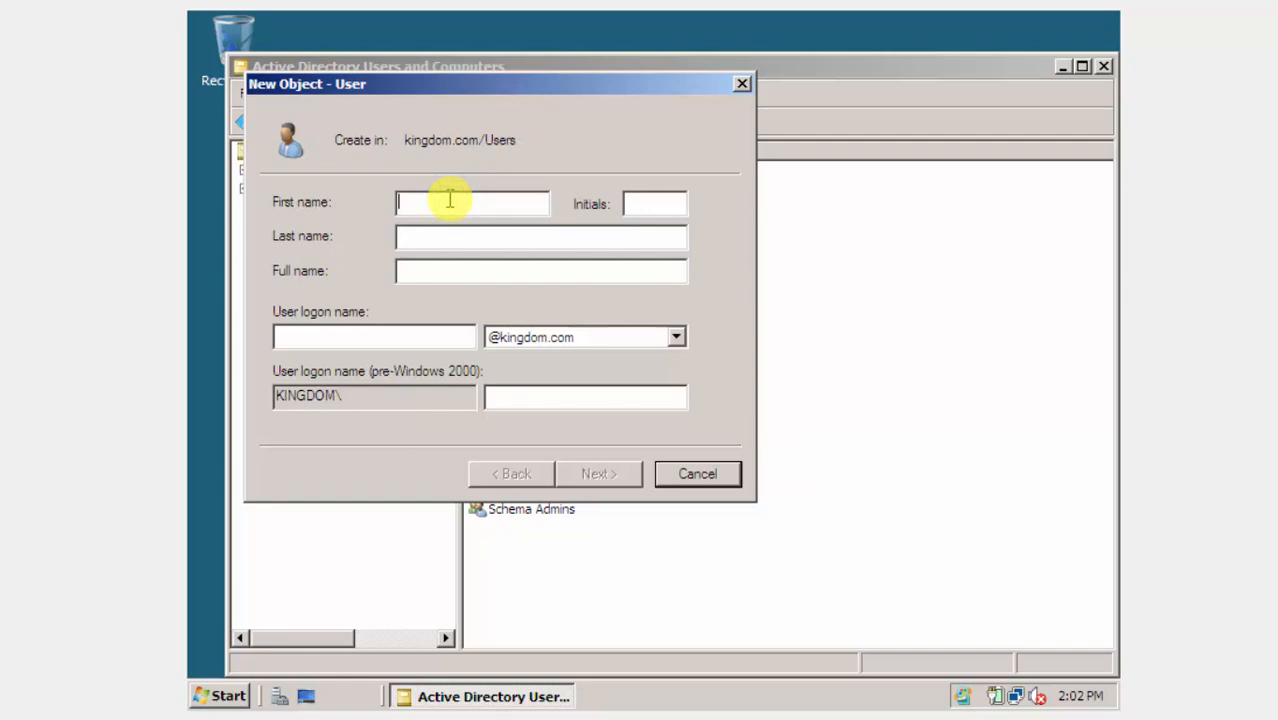
type("John")
key("Tab")
type("Snow")
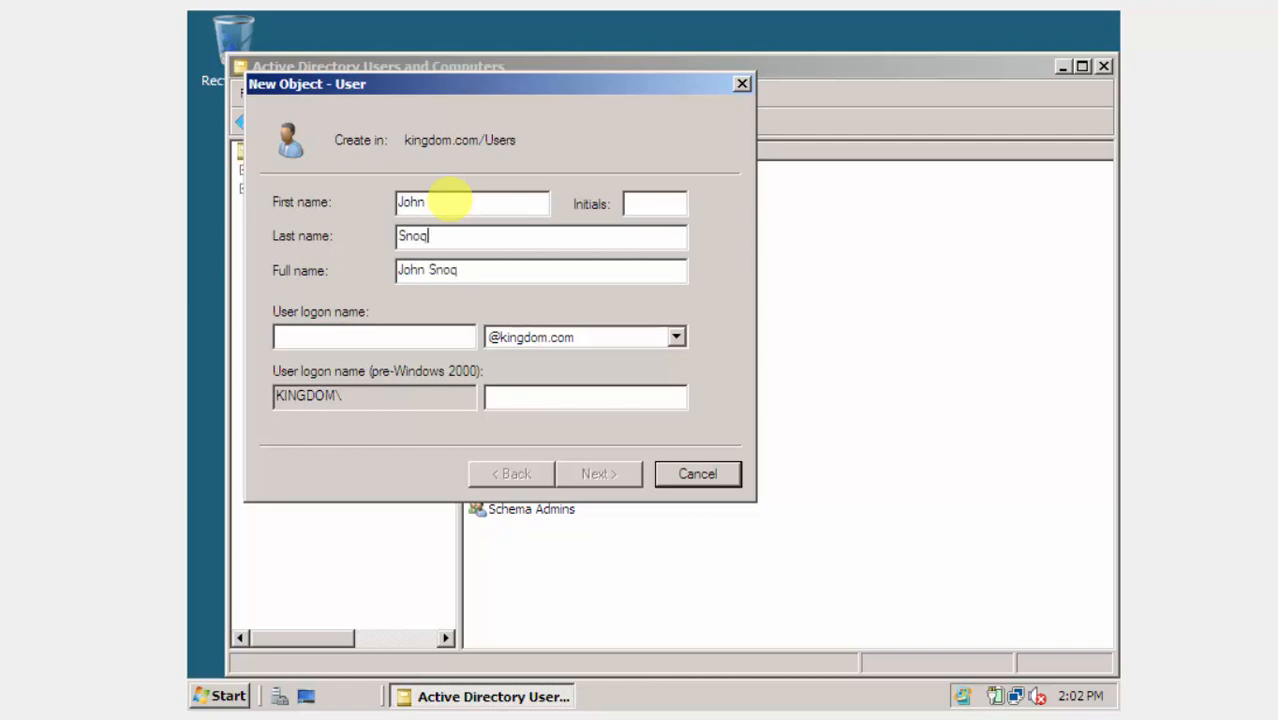
key("BackSpace")
type("w")
key("Tab")
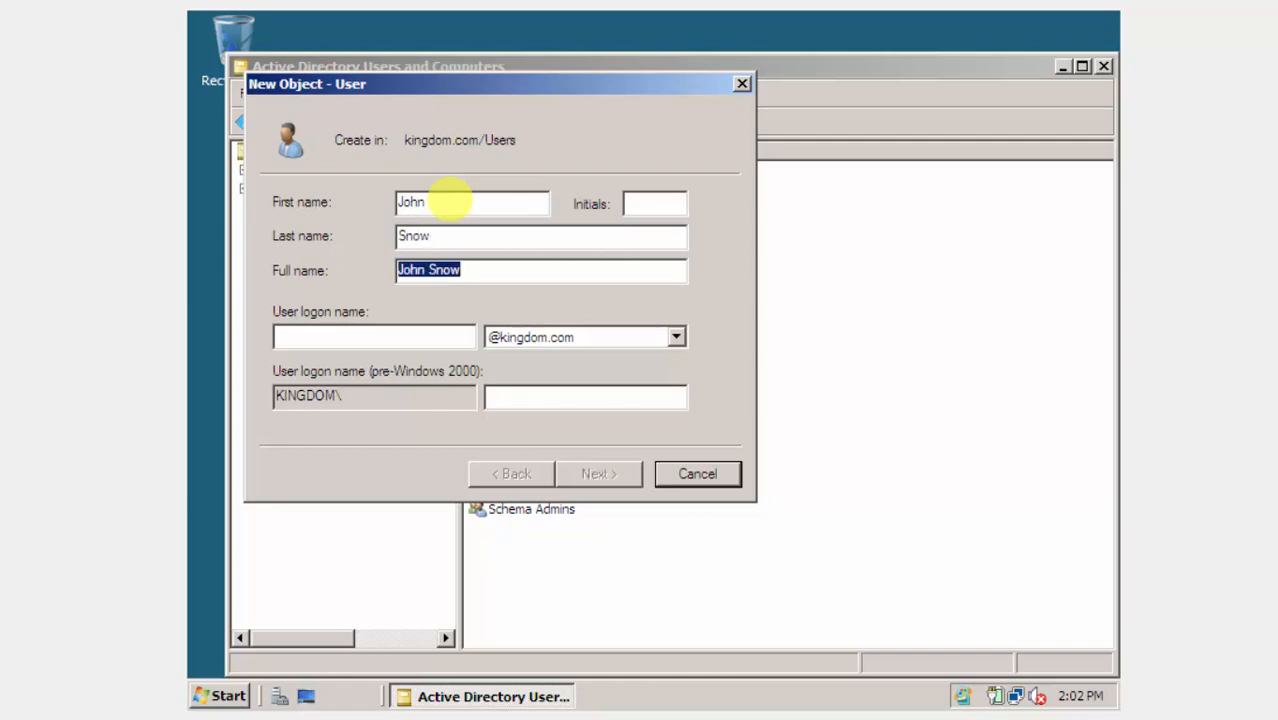
key("Tab")
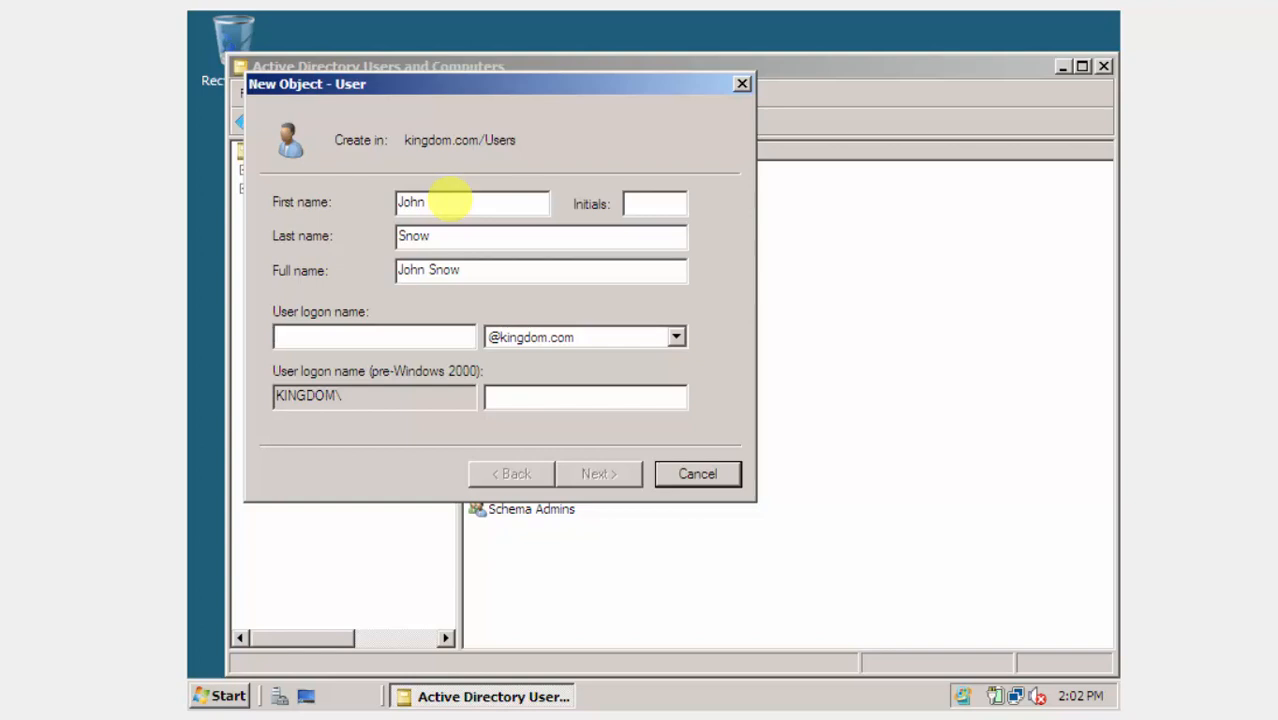
type("jsnow")
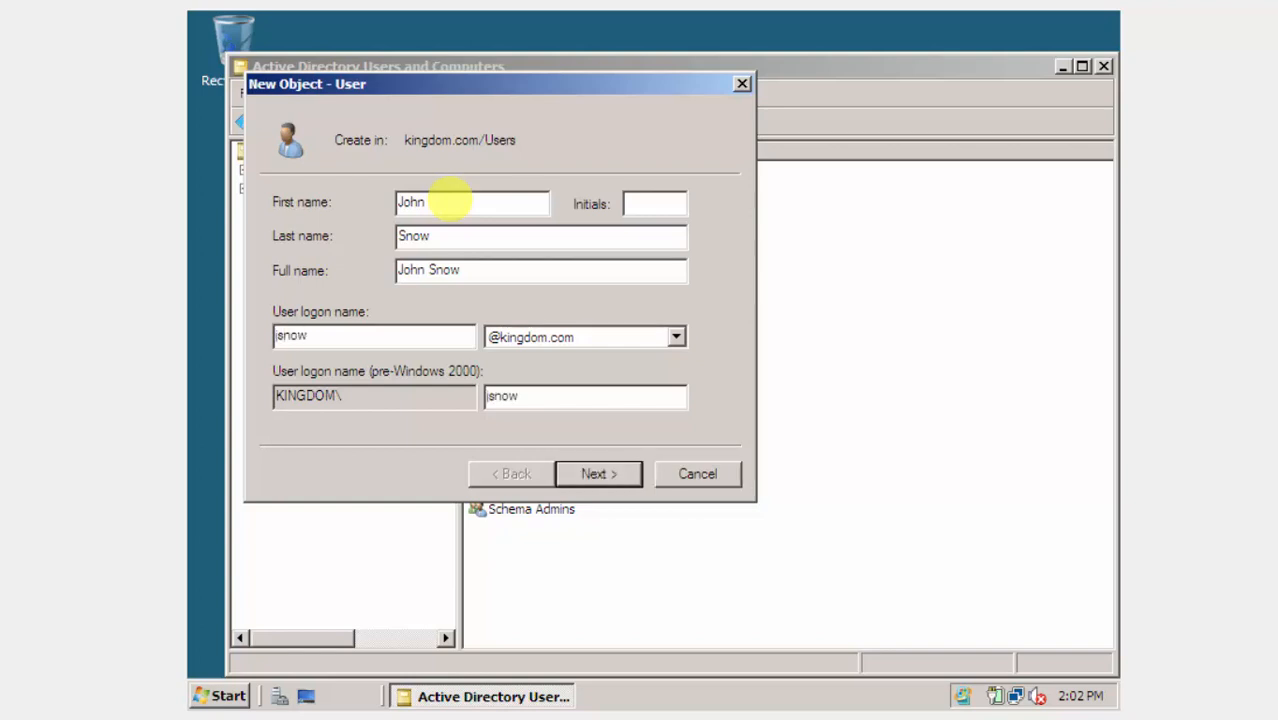
left_click(590, 476)
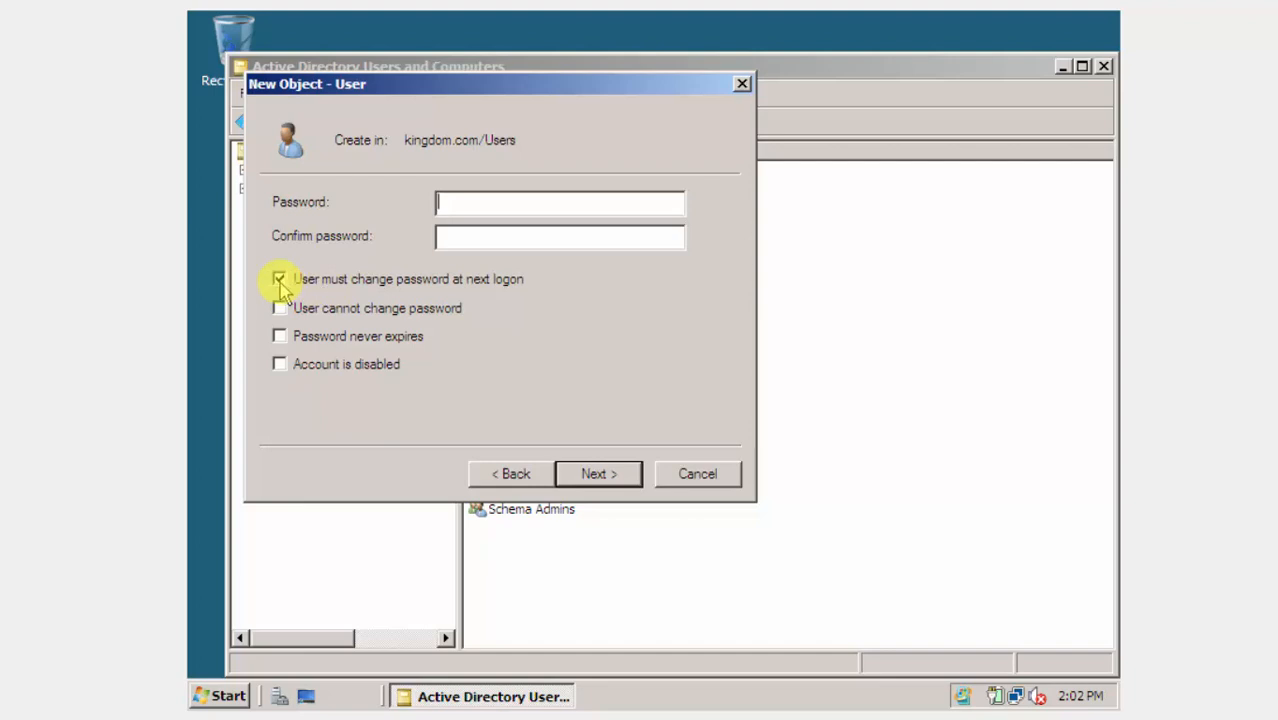
Make the password non-changeable and never-expiring, enter the account password, and finish the wizard.
left_click(280, 281)
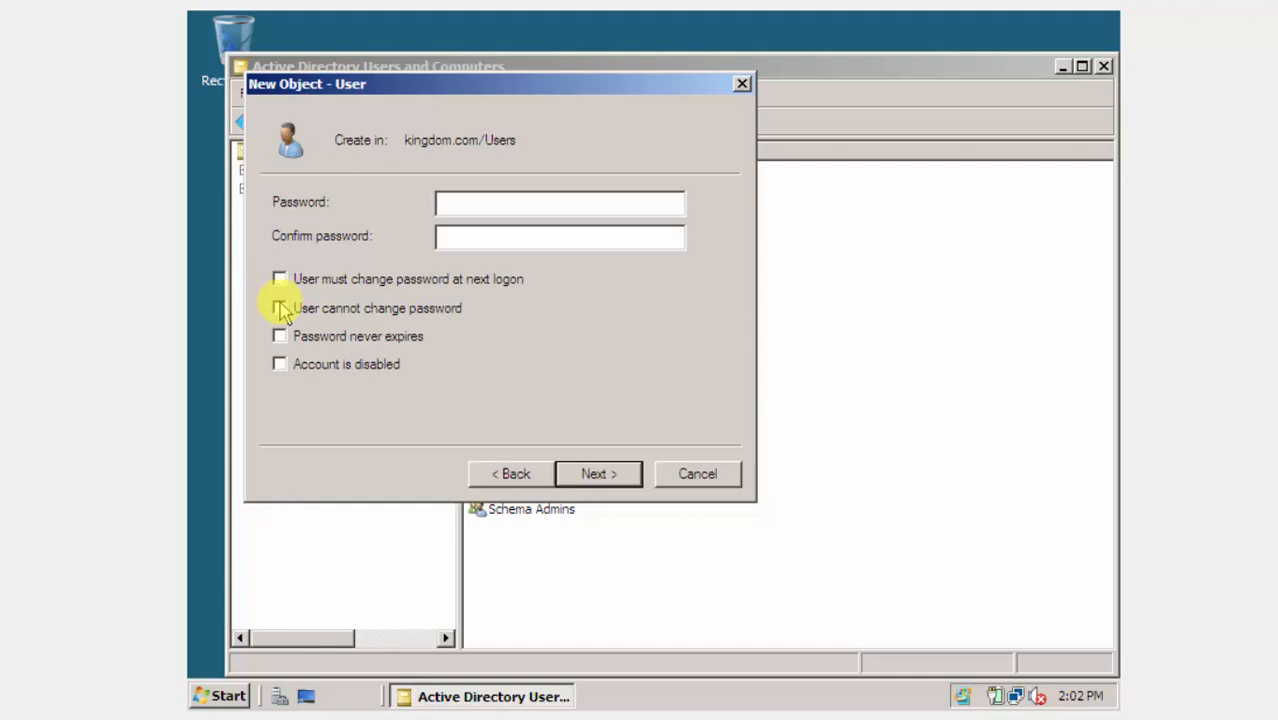
left_click(280, 309)
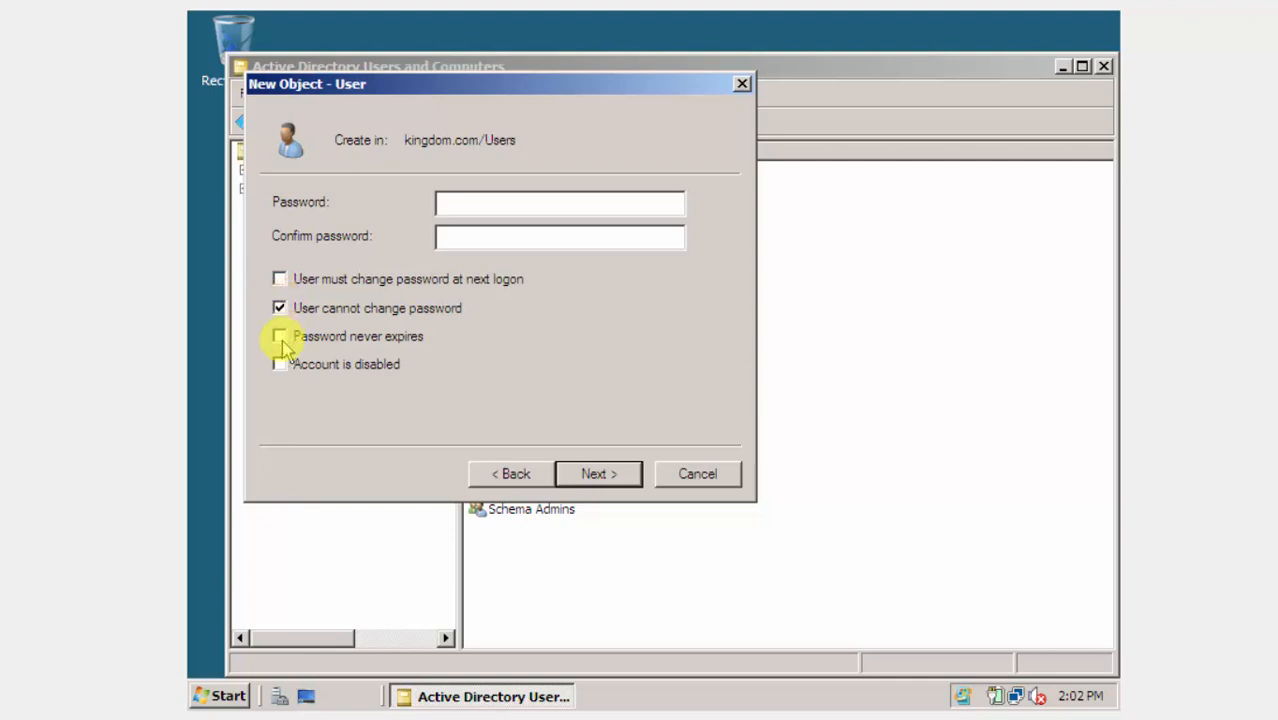
left_click(283, 337)
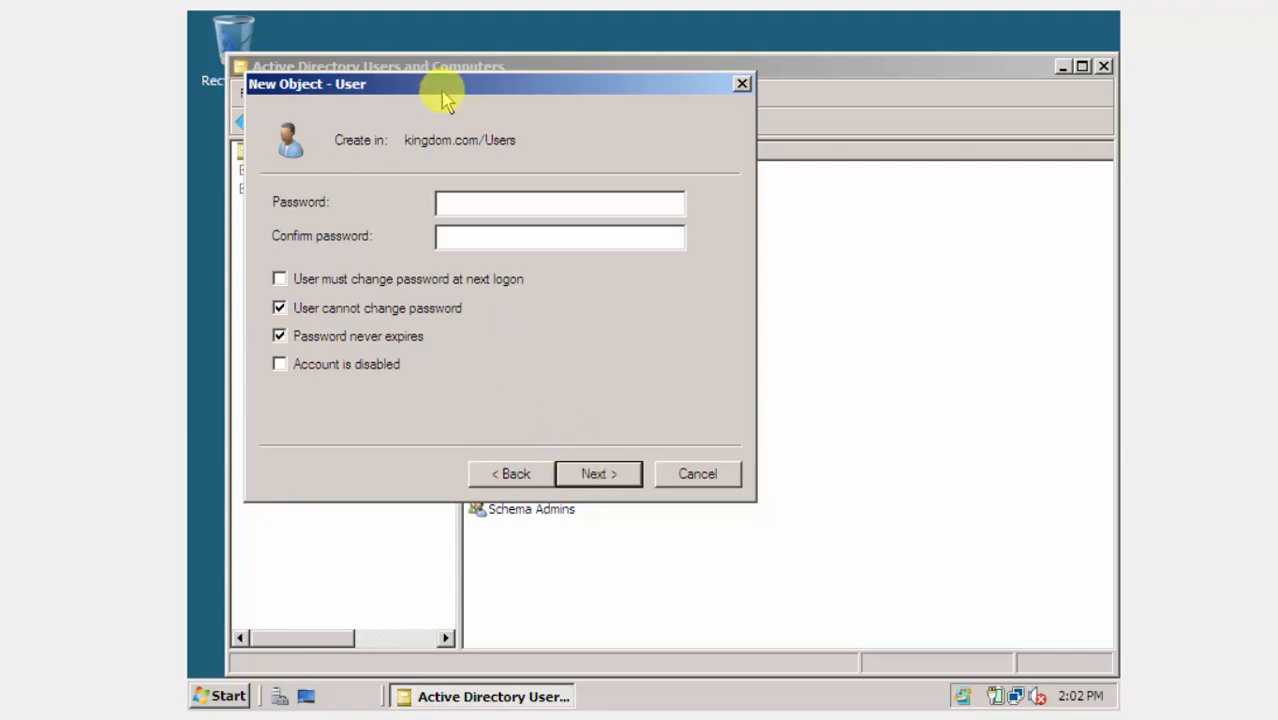
left_click(447, 202)
type("p")
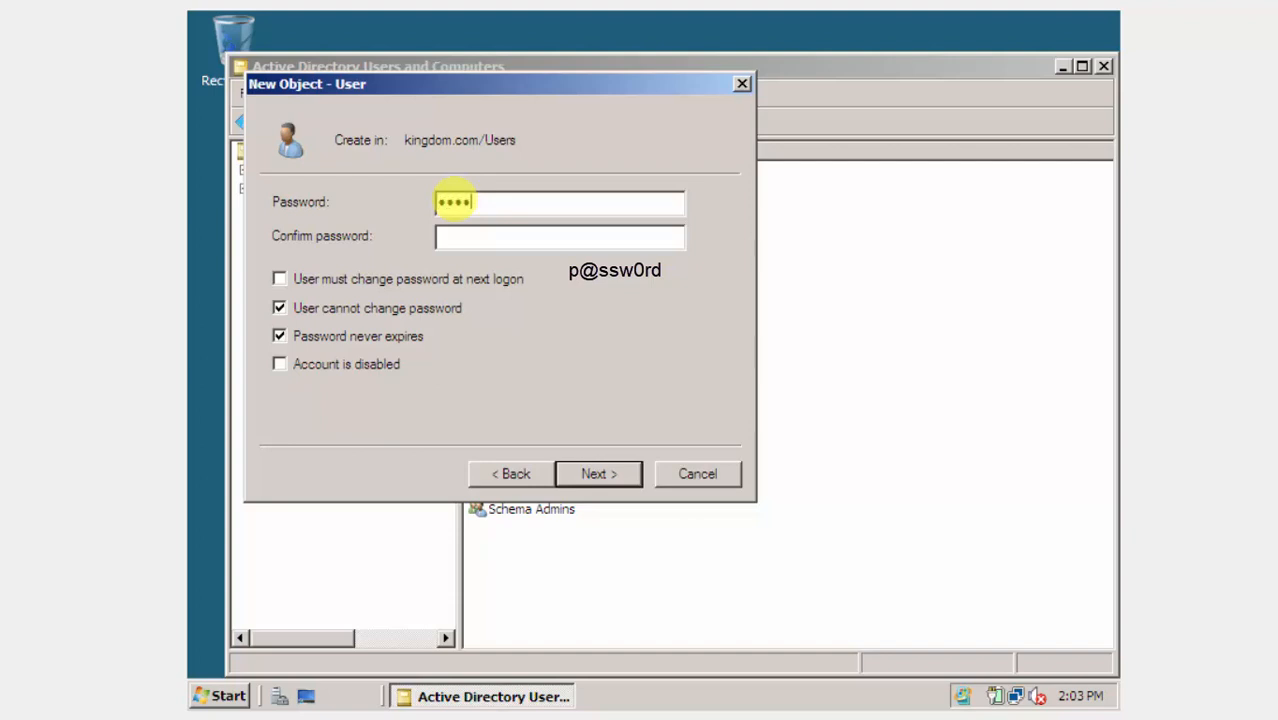
type("w0rdp@ssw0rd")
key("Return")
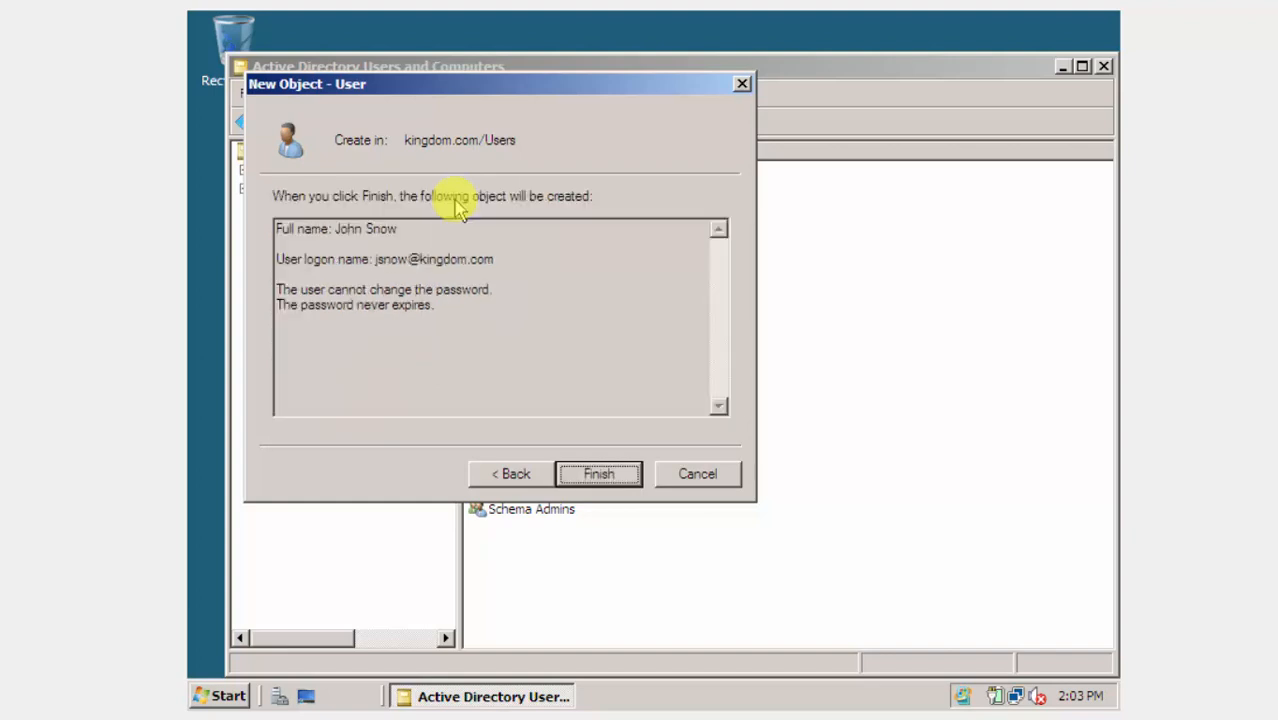
key("Return")
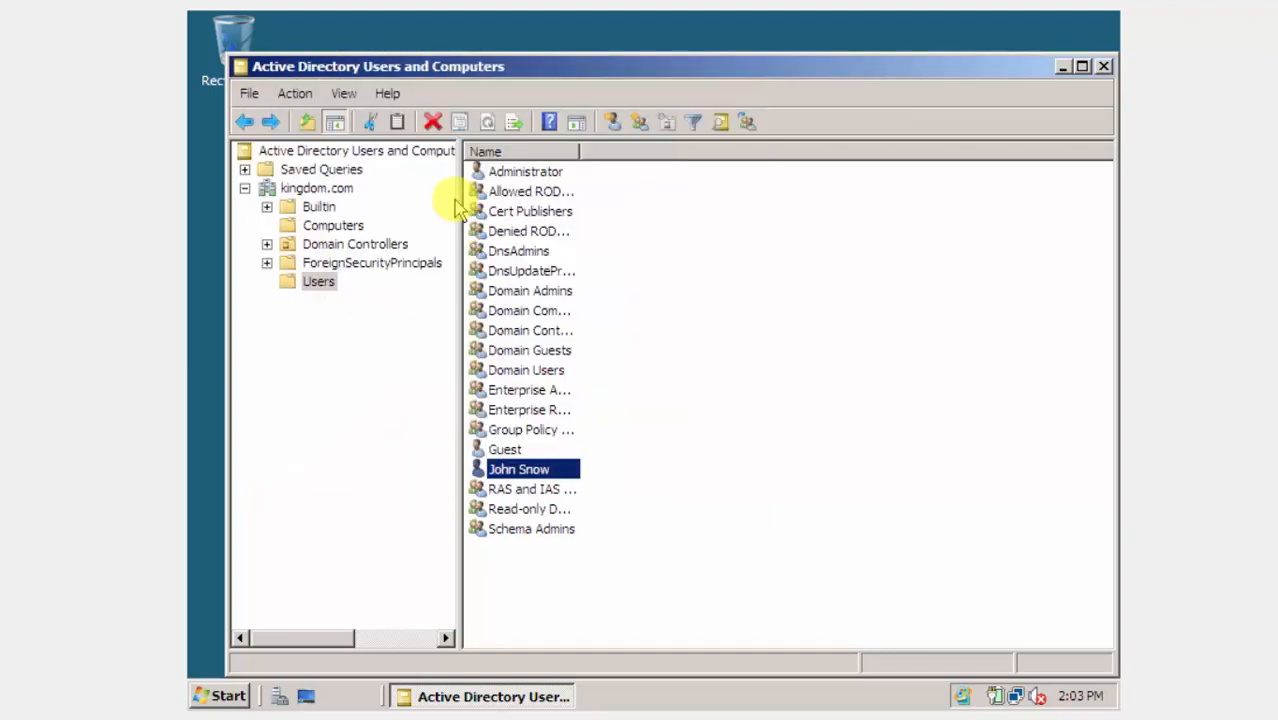
In the new user's properties, set the description 'King in the North' and view the Profile settings.
right_click(535, 474)
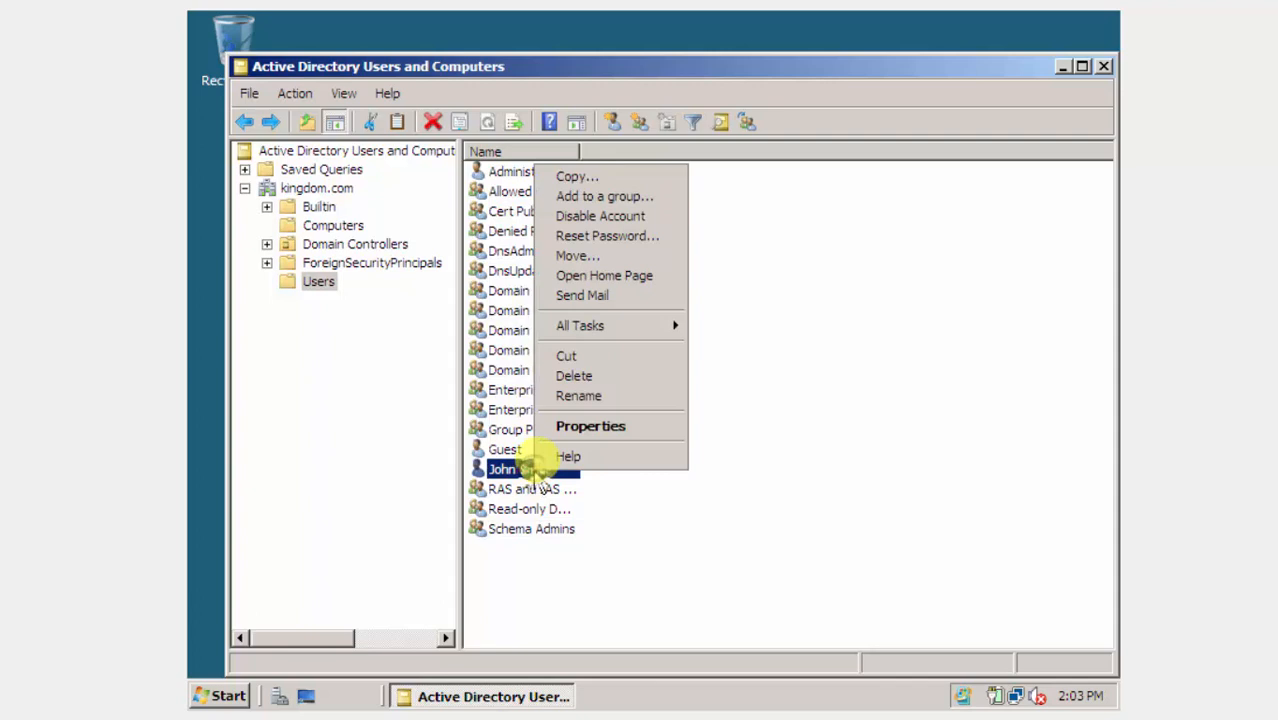
left_click(572, 434)
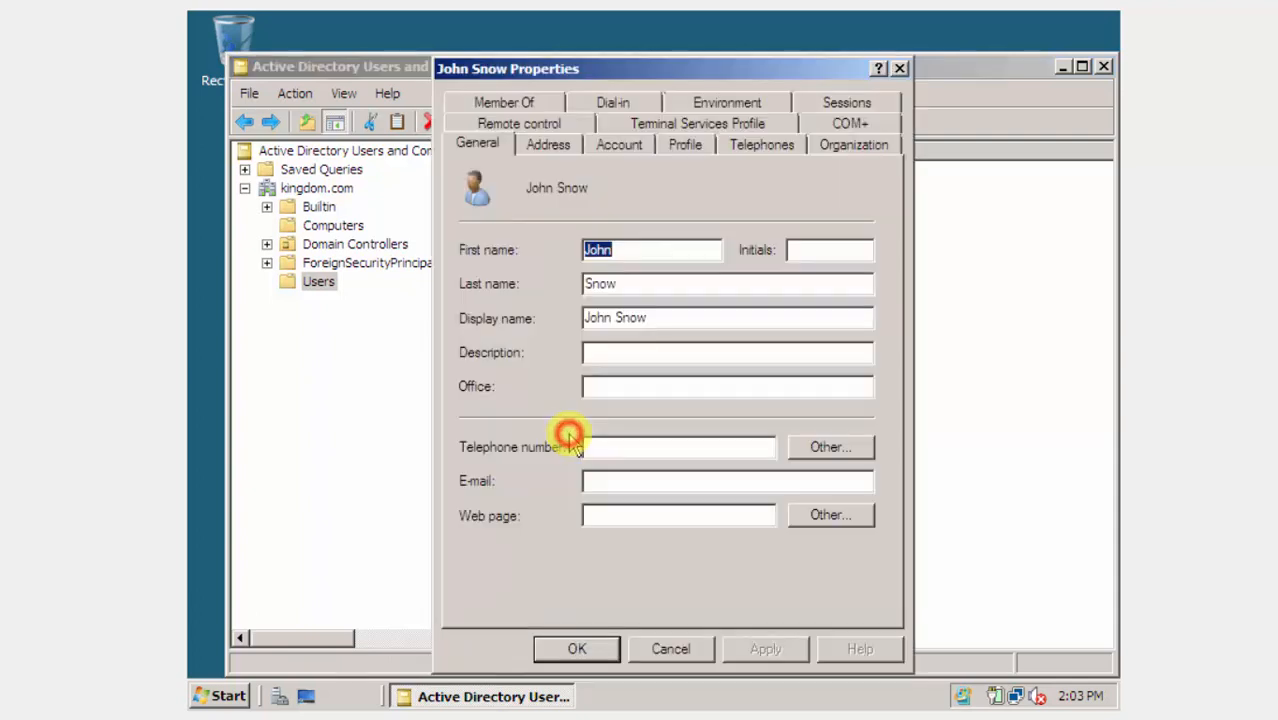
left_click(638, 248)
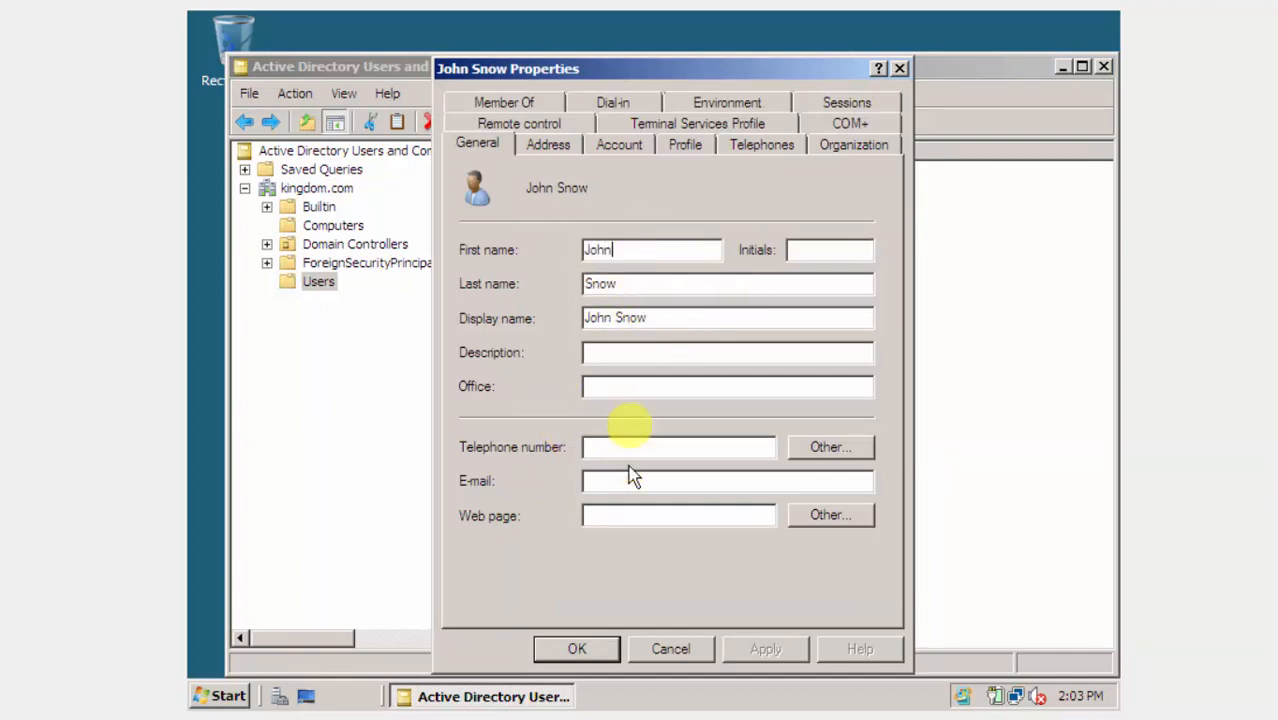
left_click(608, 350)
type("K")
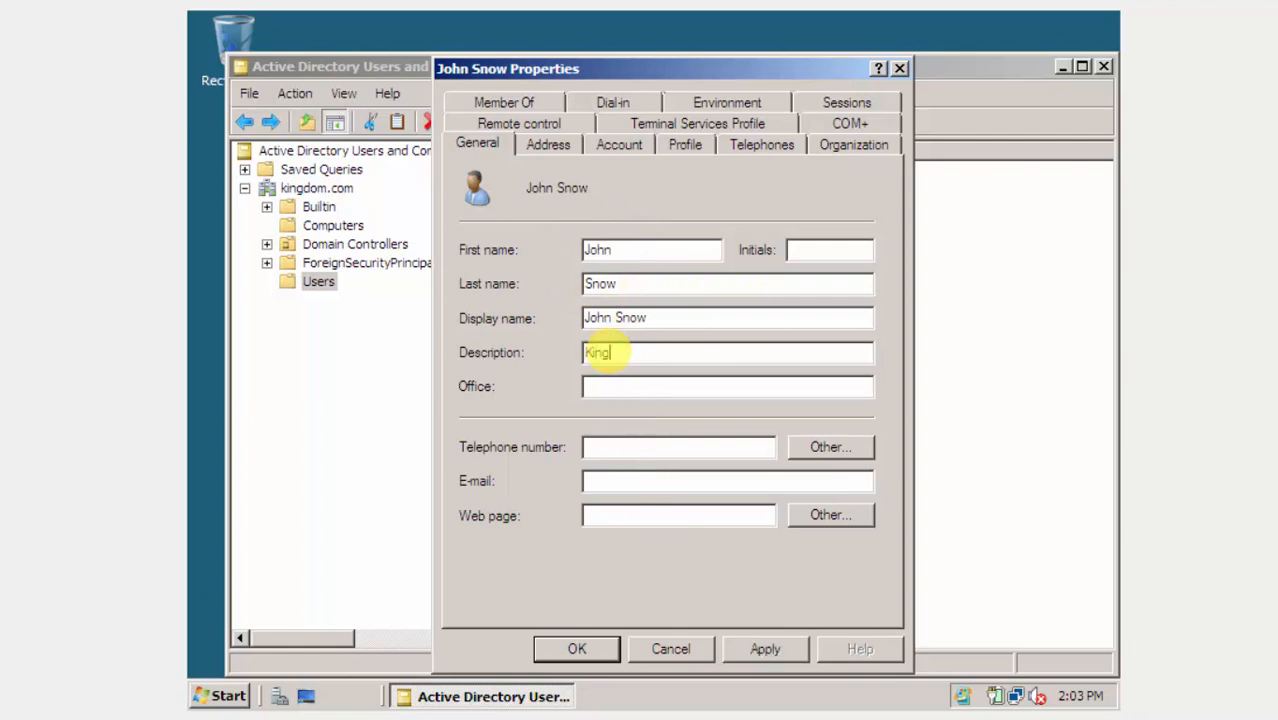
type("ing in the North")
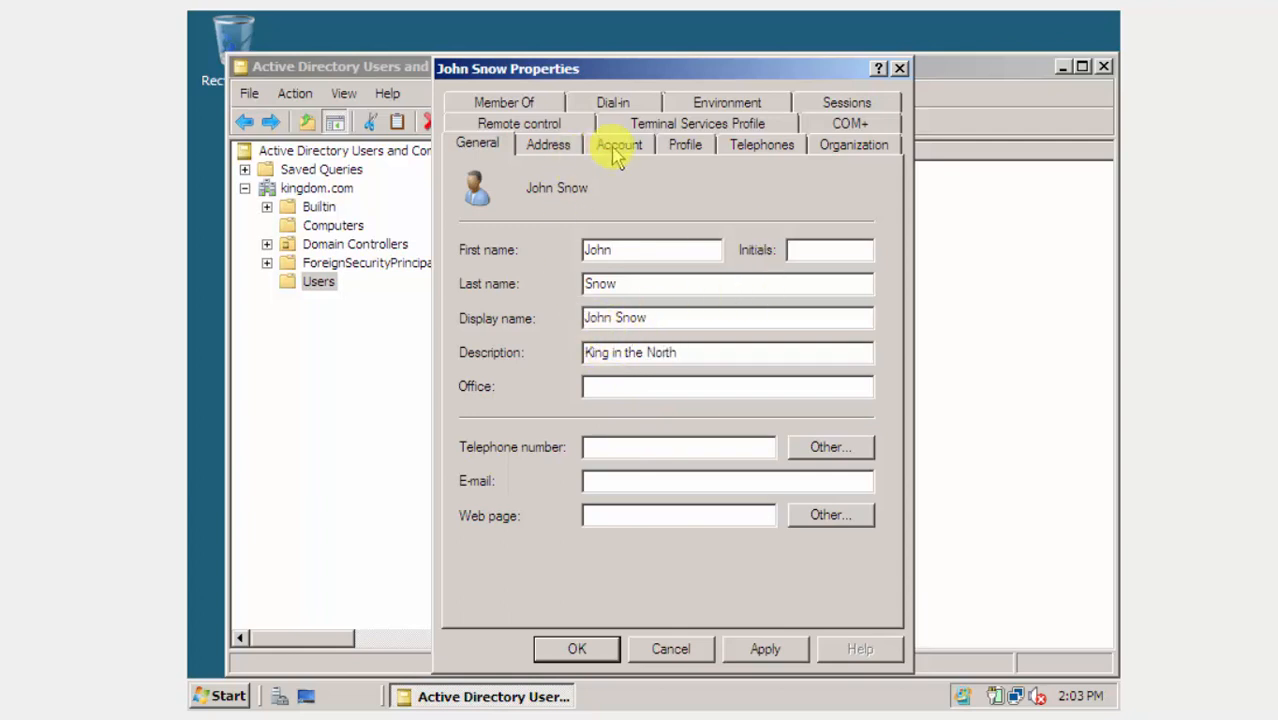
left_click(684, 146)
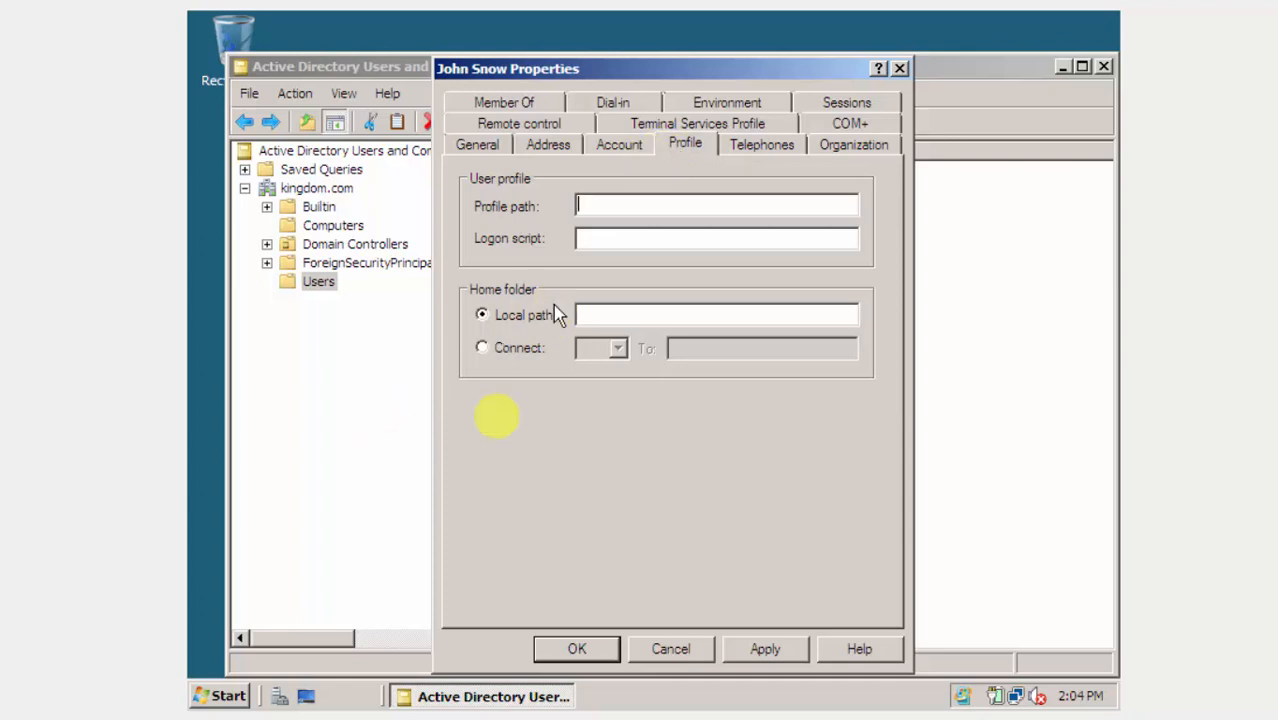
Browse Local Disk (C:) and look inside the Profiles folder.
left_click(216, 698)
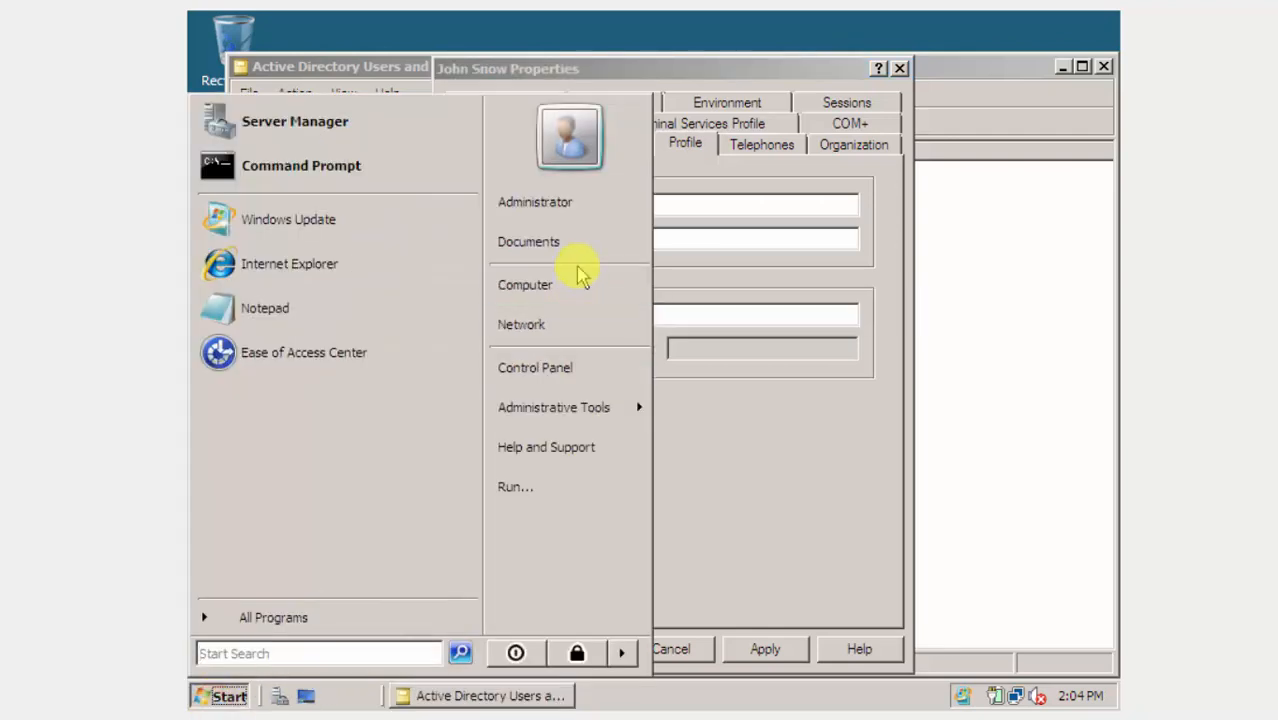
left_click(555, 285)
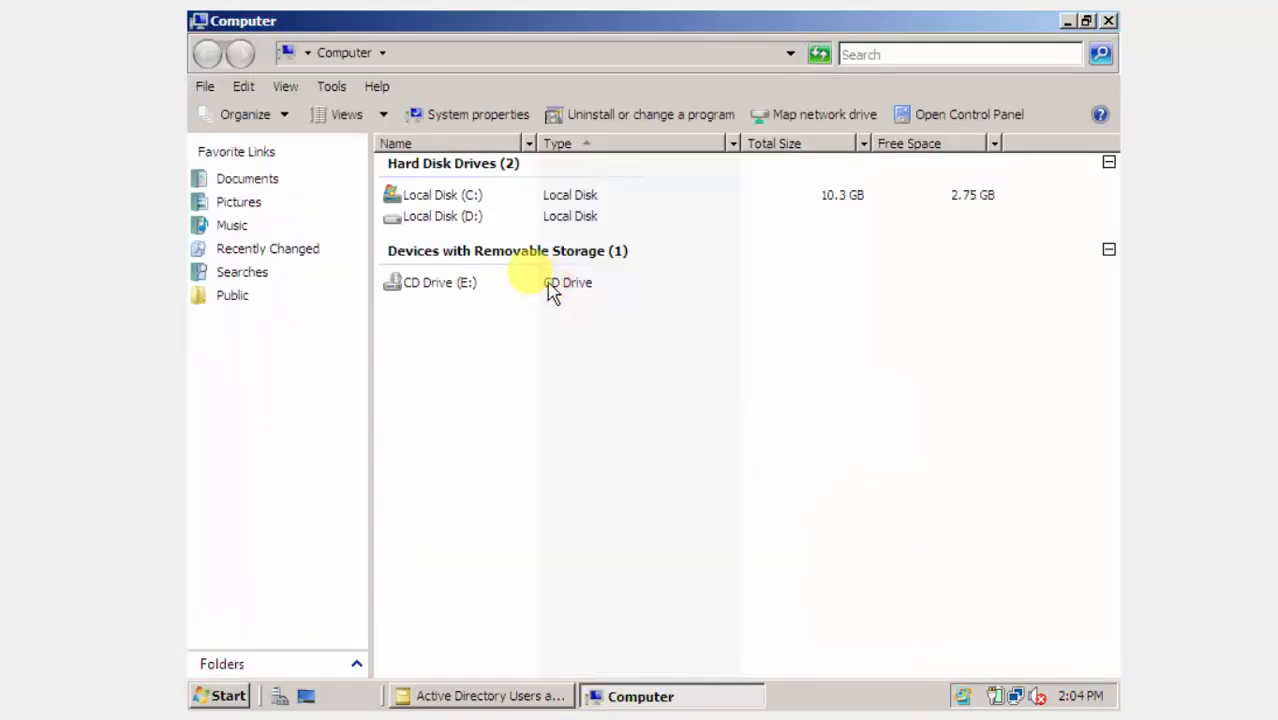
left_click(450, 195)
double_click(465, 197)
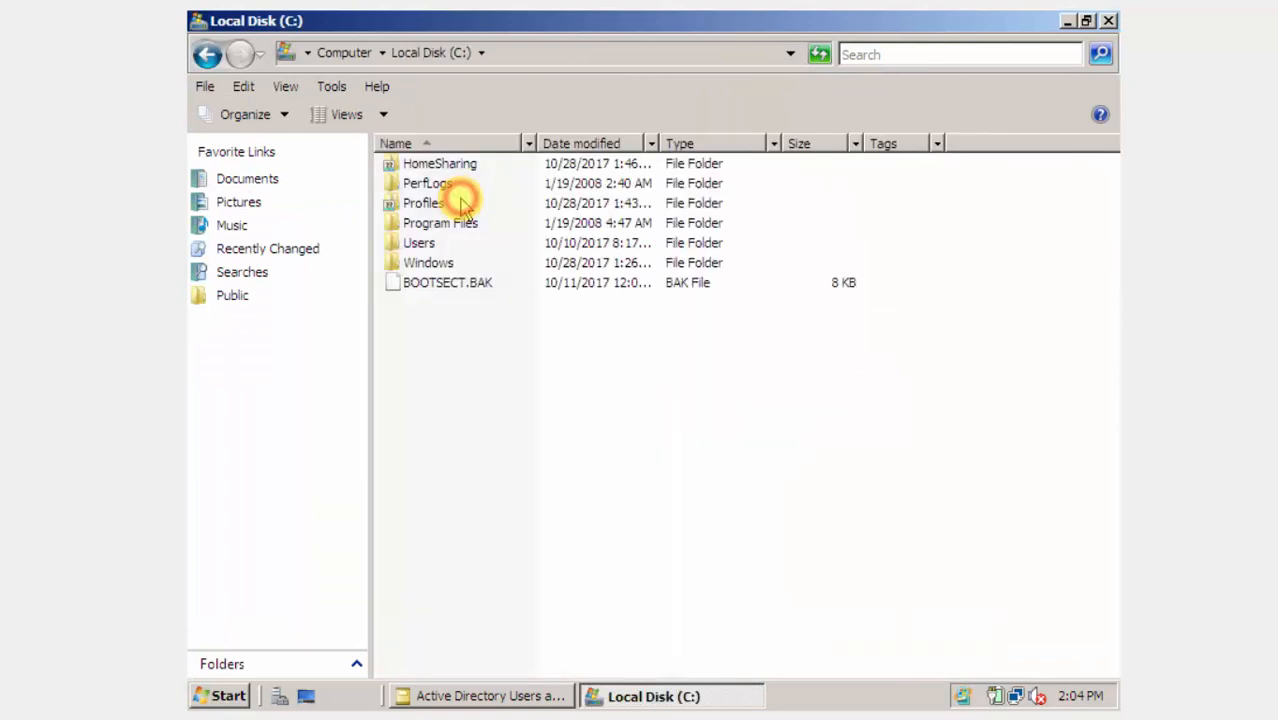
left_click(428, 203)
left_click(432, 204)
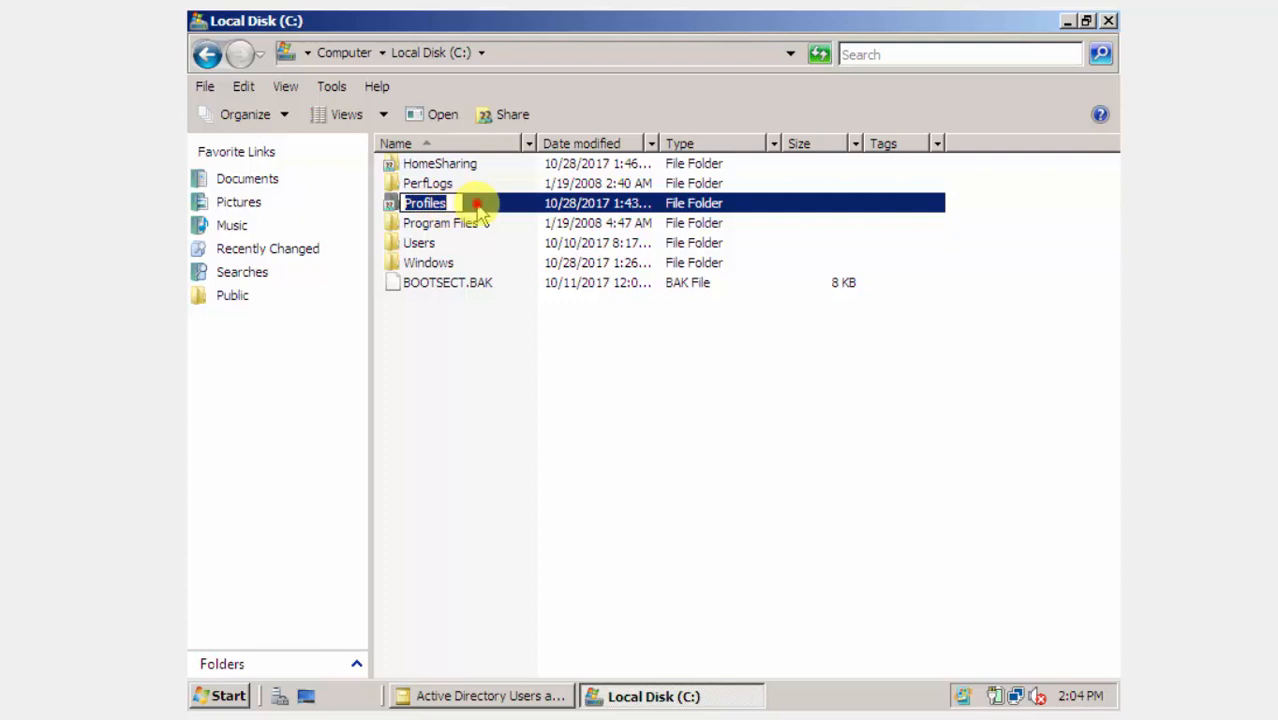
double_click(478, 202)
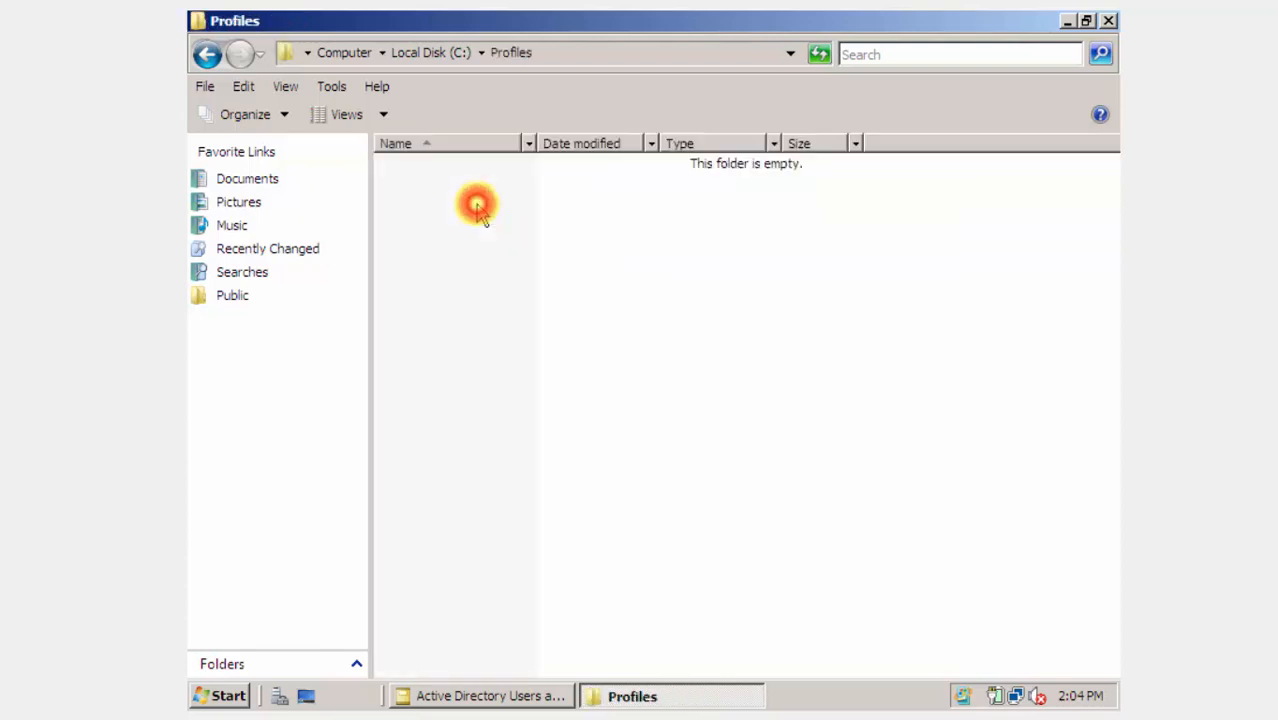
left_click(207, 54)
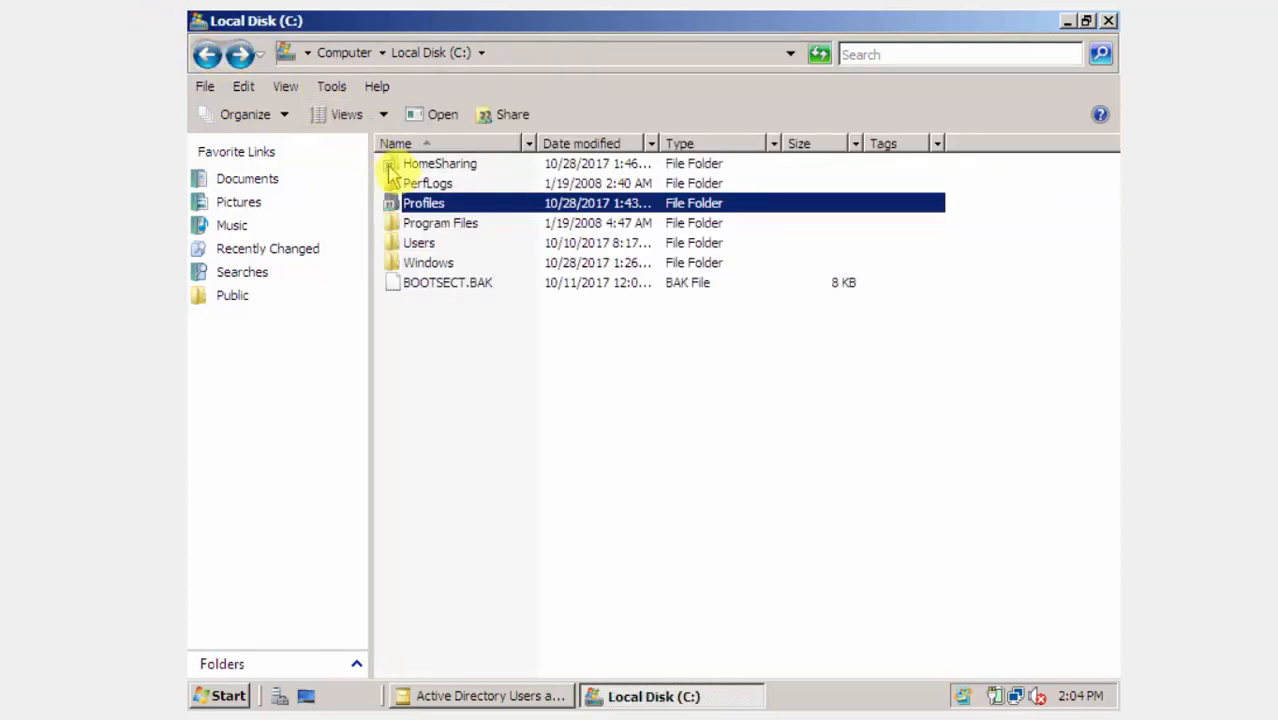
Confirm the Profiles share grants Everyone full control in its advanced sharing permissions.
right_click(417, 204)
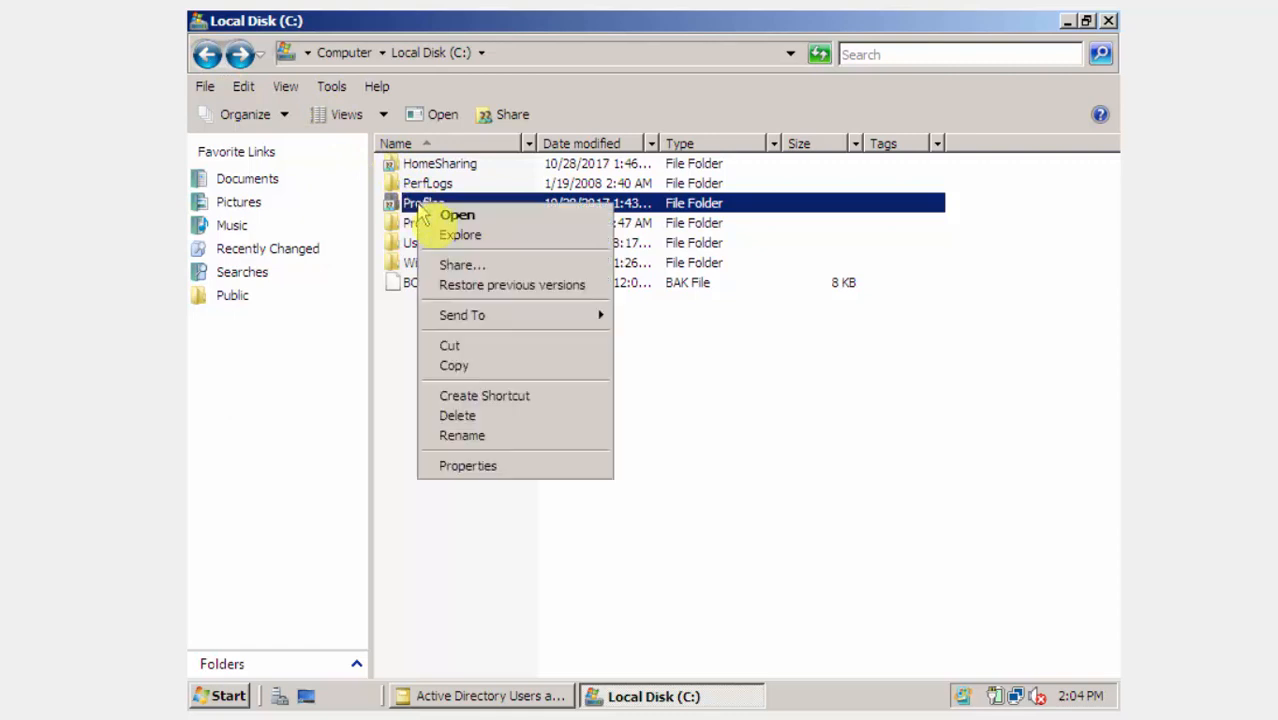
mouse_move(454, 326)
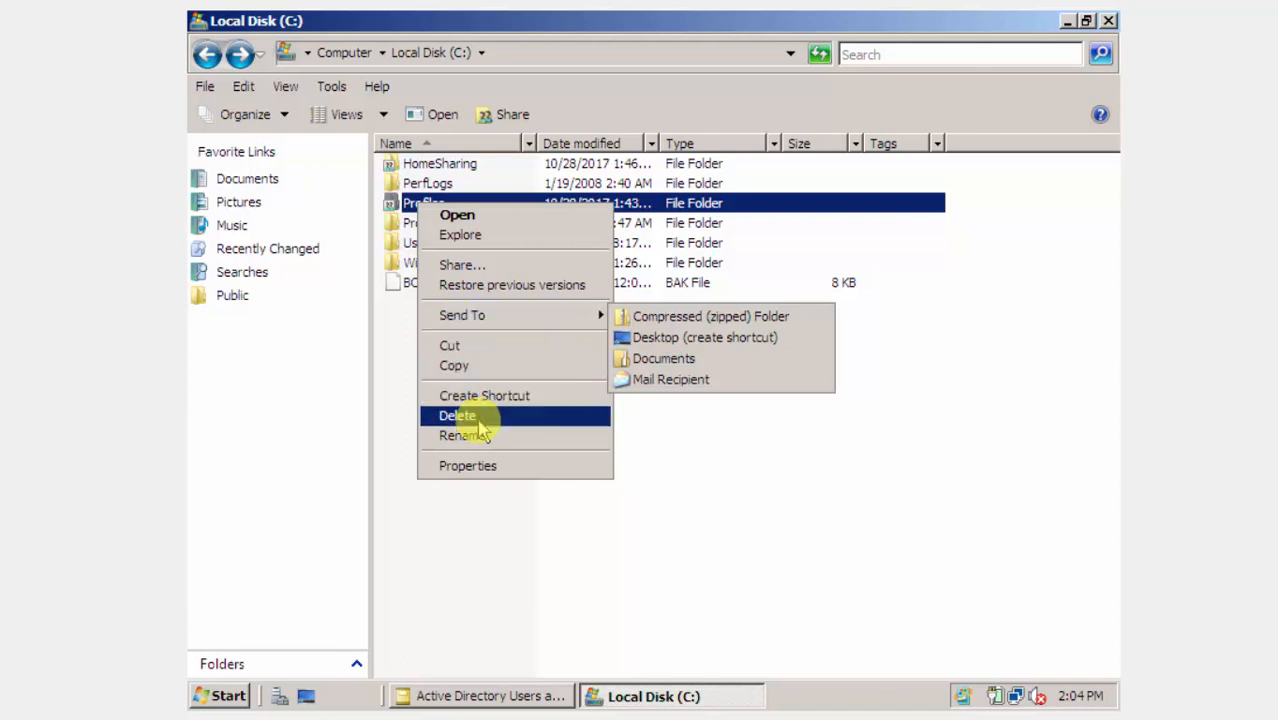
left_click(470, 467)
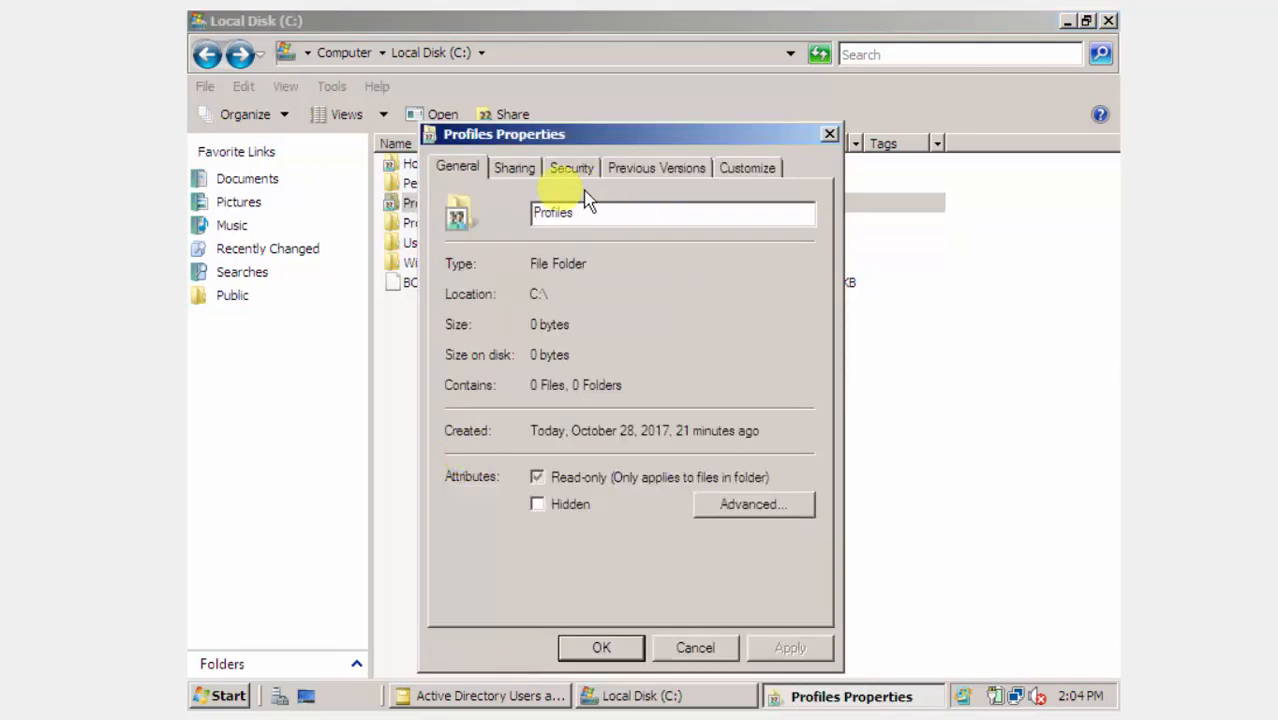
left_click(514, 169)
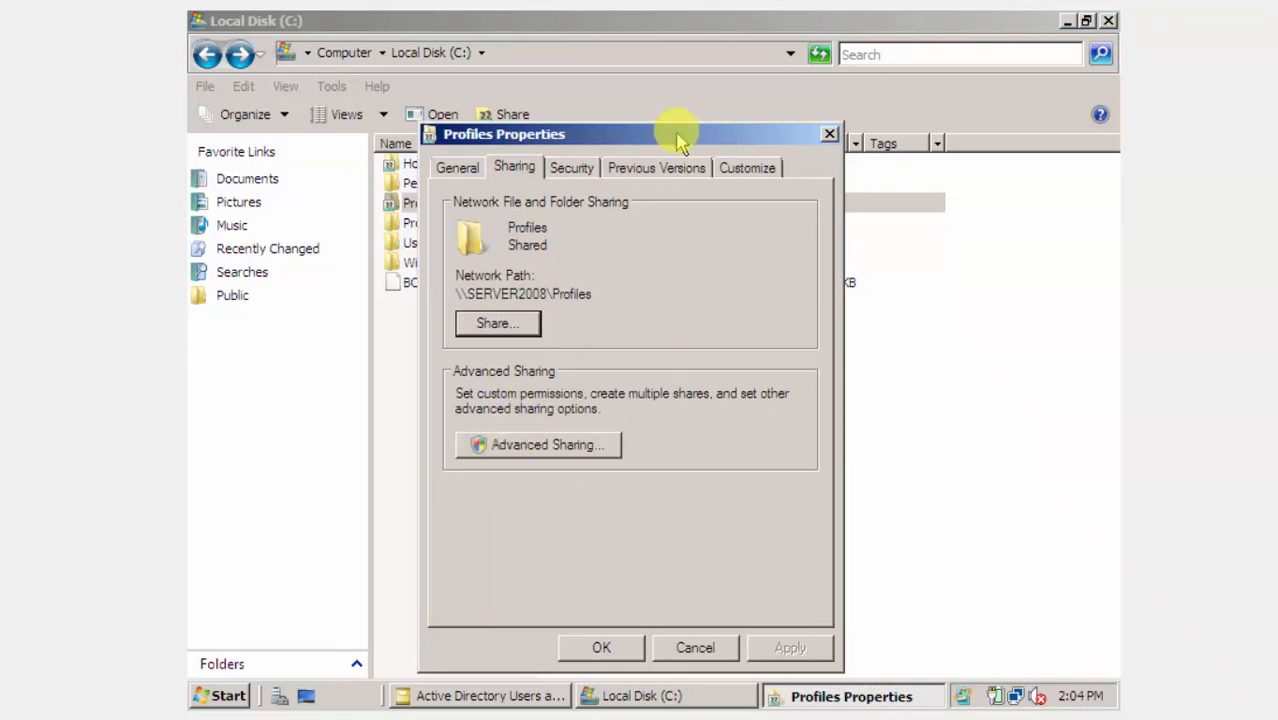
left_click_drag(680, 134, 906, 119)
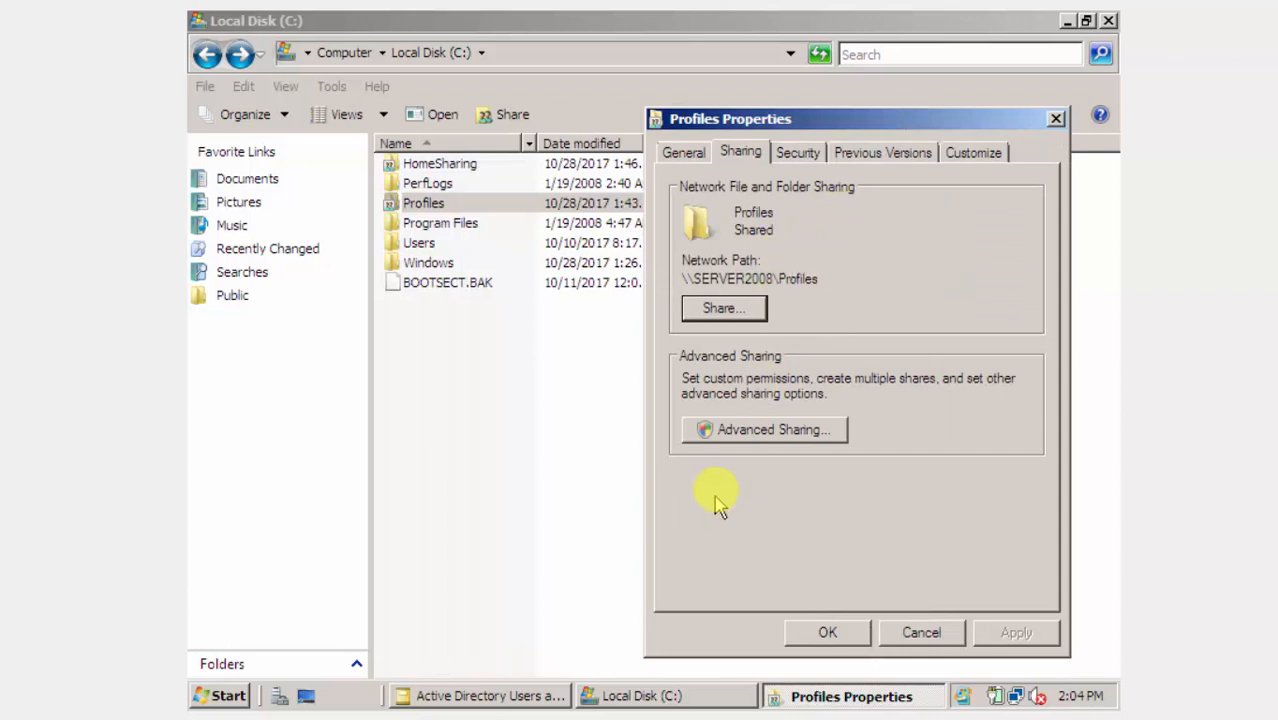
left_click(760, 429)
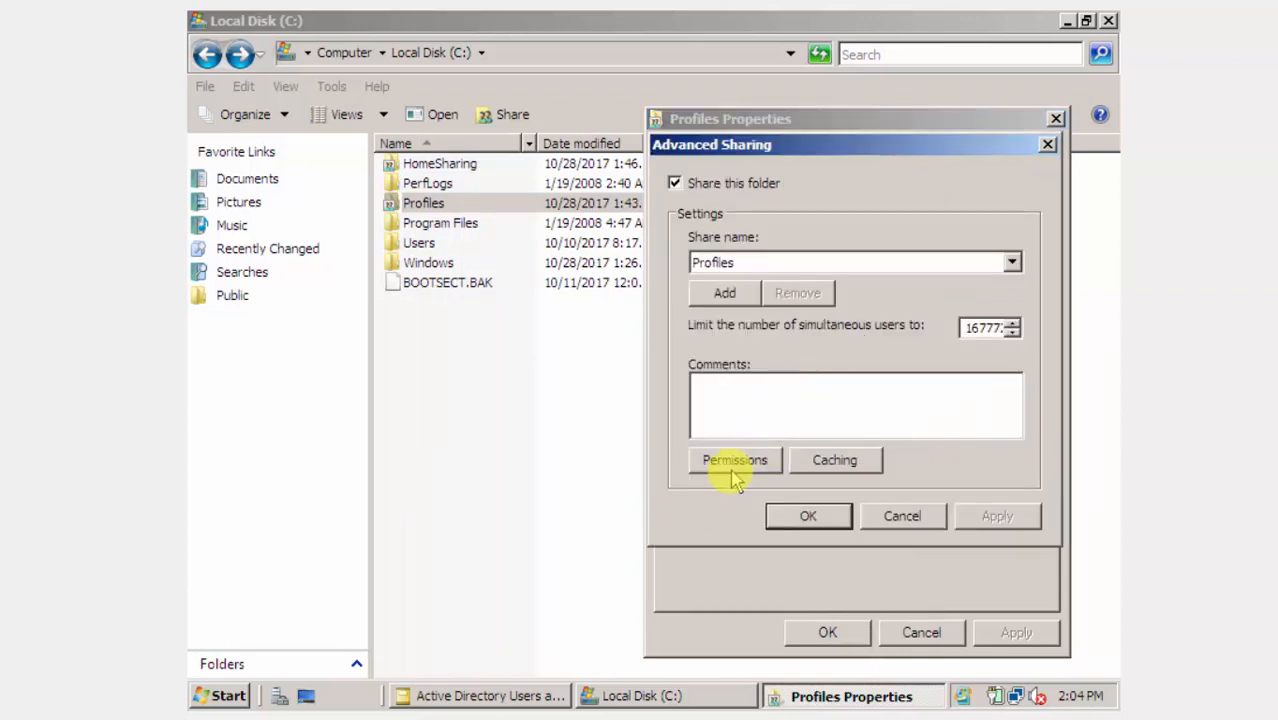
left_click(730, 462)
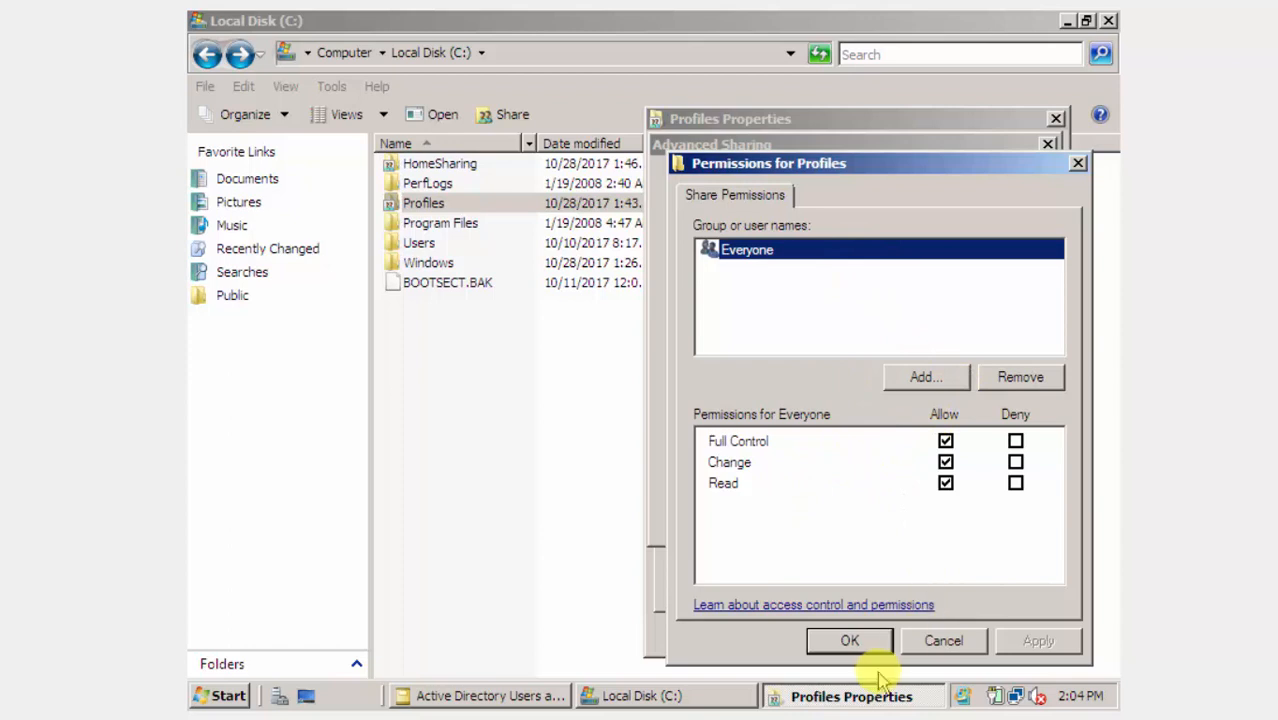
left_click(887, 643)
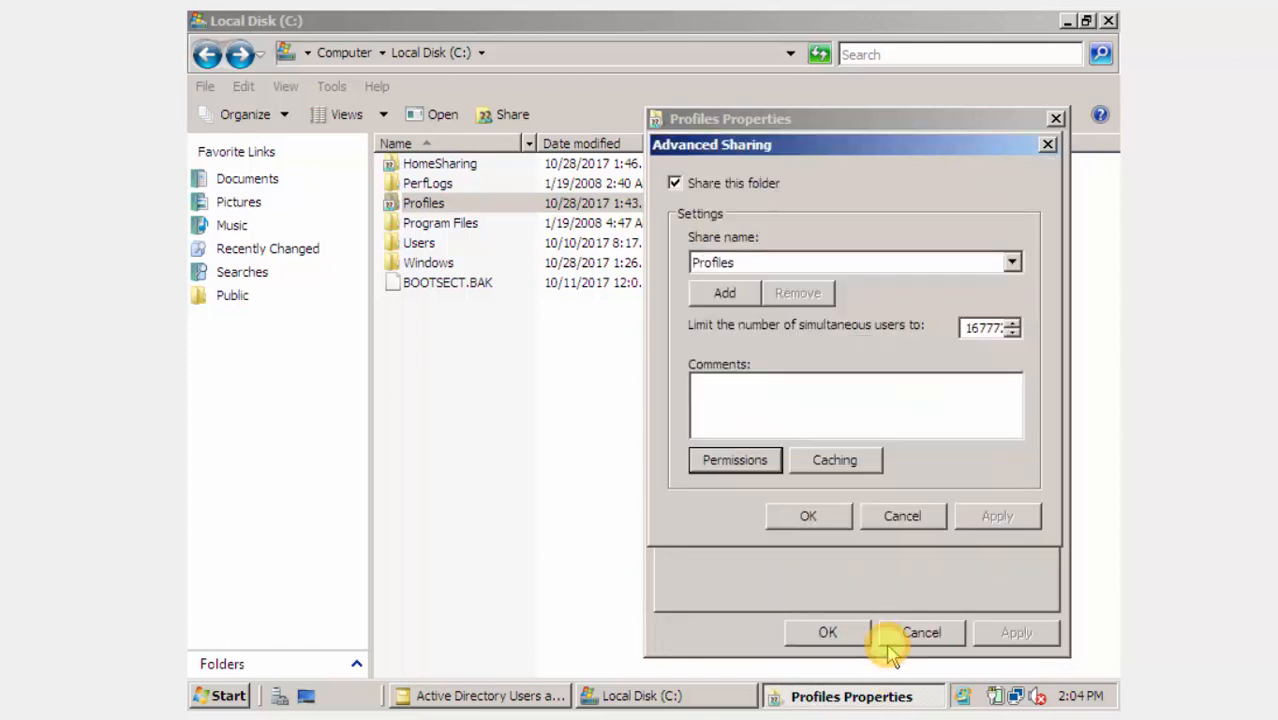
left_click(808, 516)
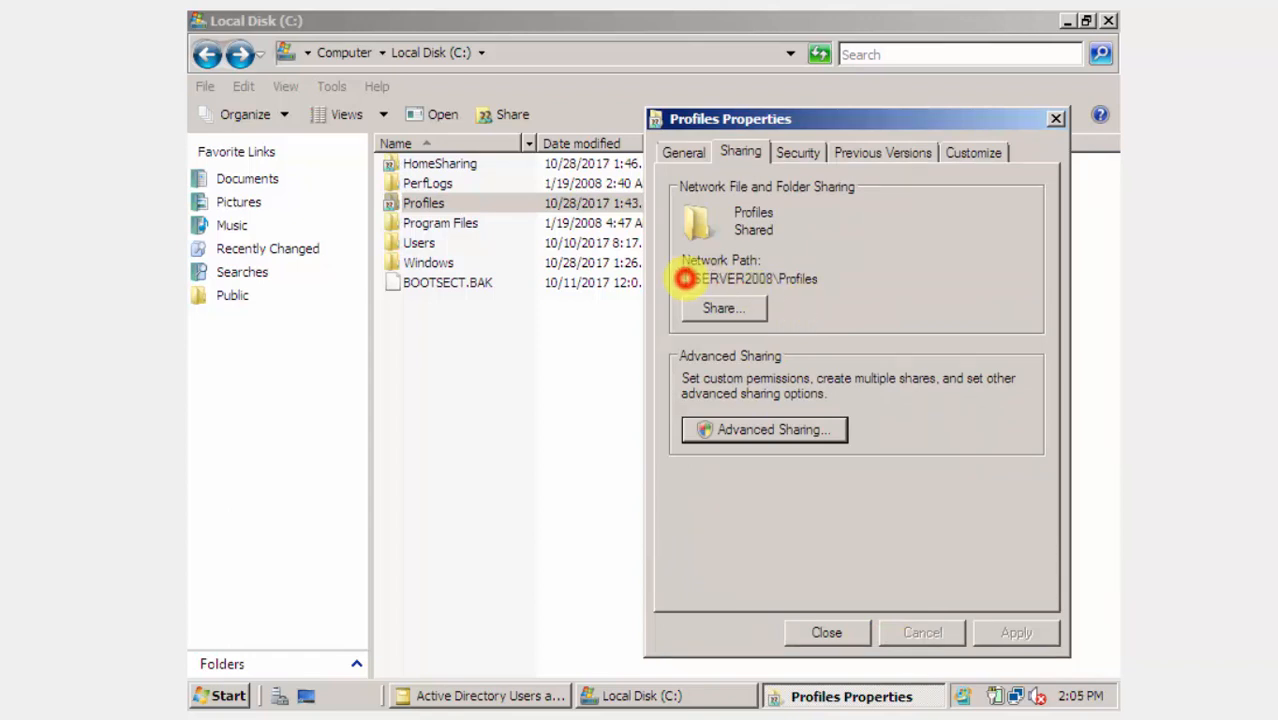
Copy the Profiles network path \\SERVER2008\Profiles.
left_click_drag(686, 278, 825, 279)
left_click(818, 279)
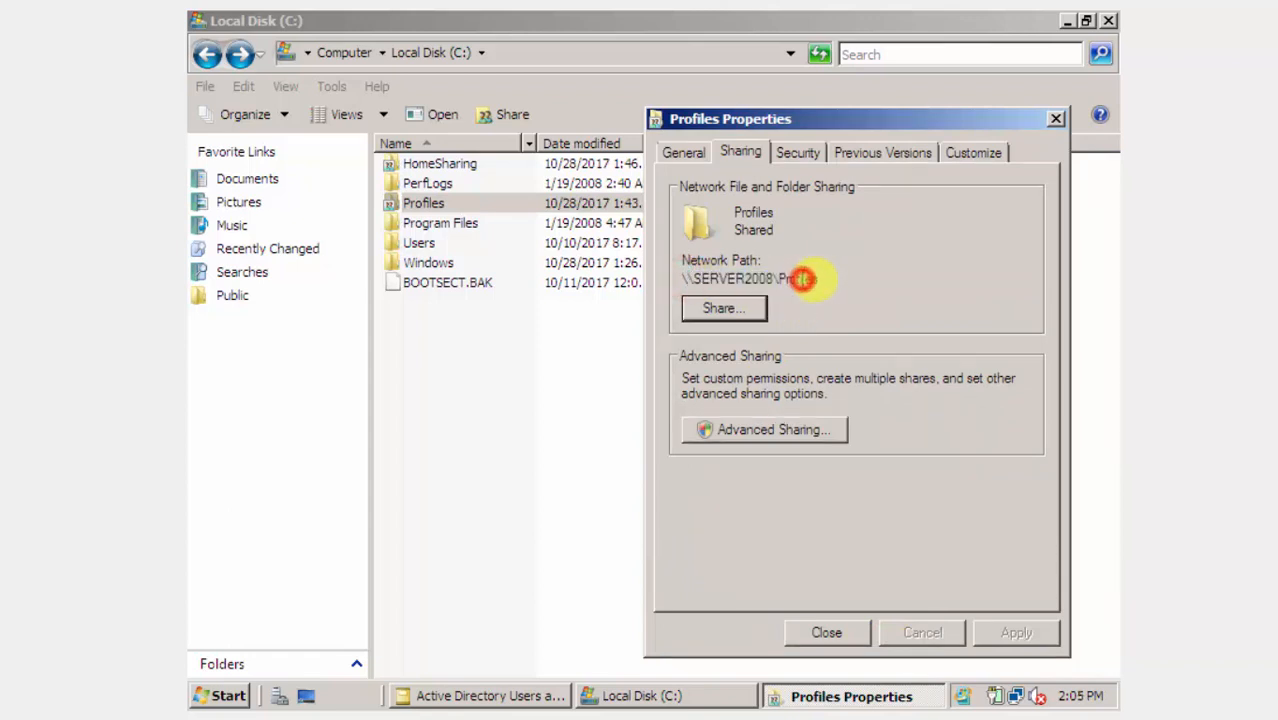
left_click_drag(823, 279, 680, 279)
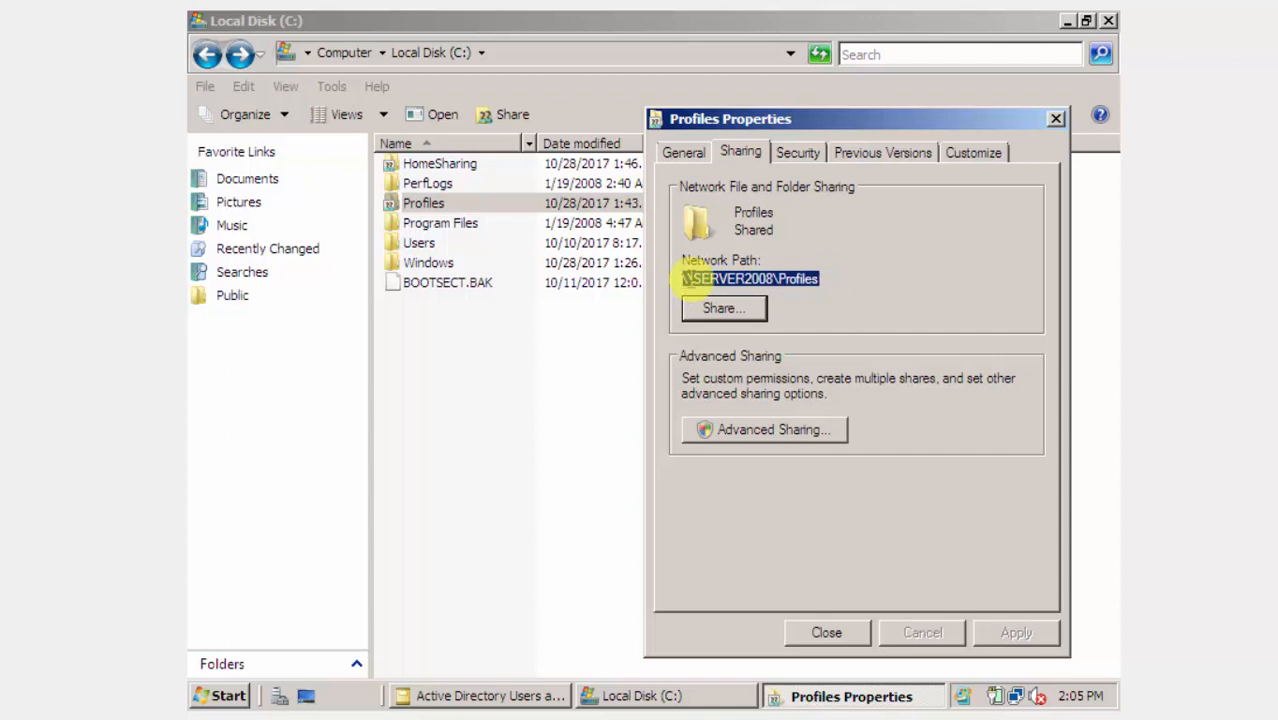
right_click(689, 279)
left_click(716, 340)
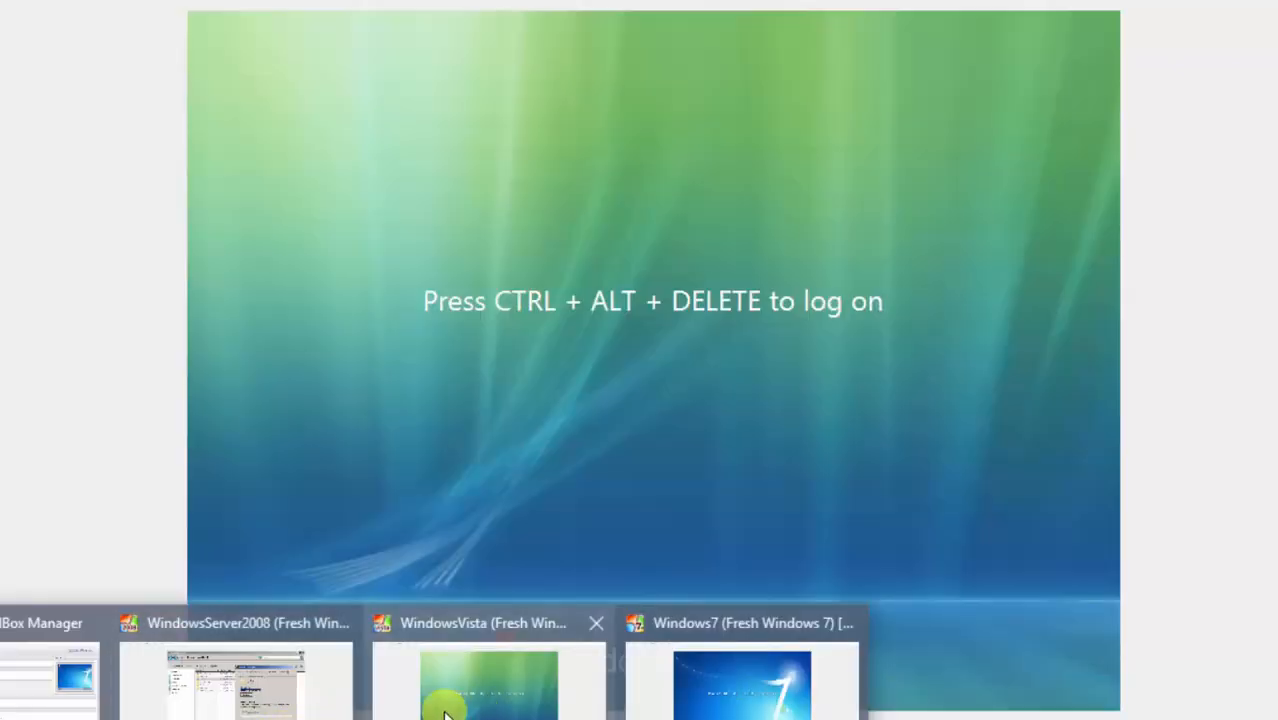
left_click(316, 700)
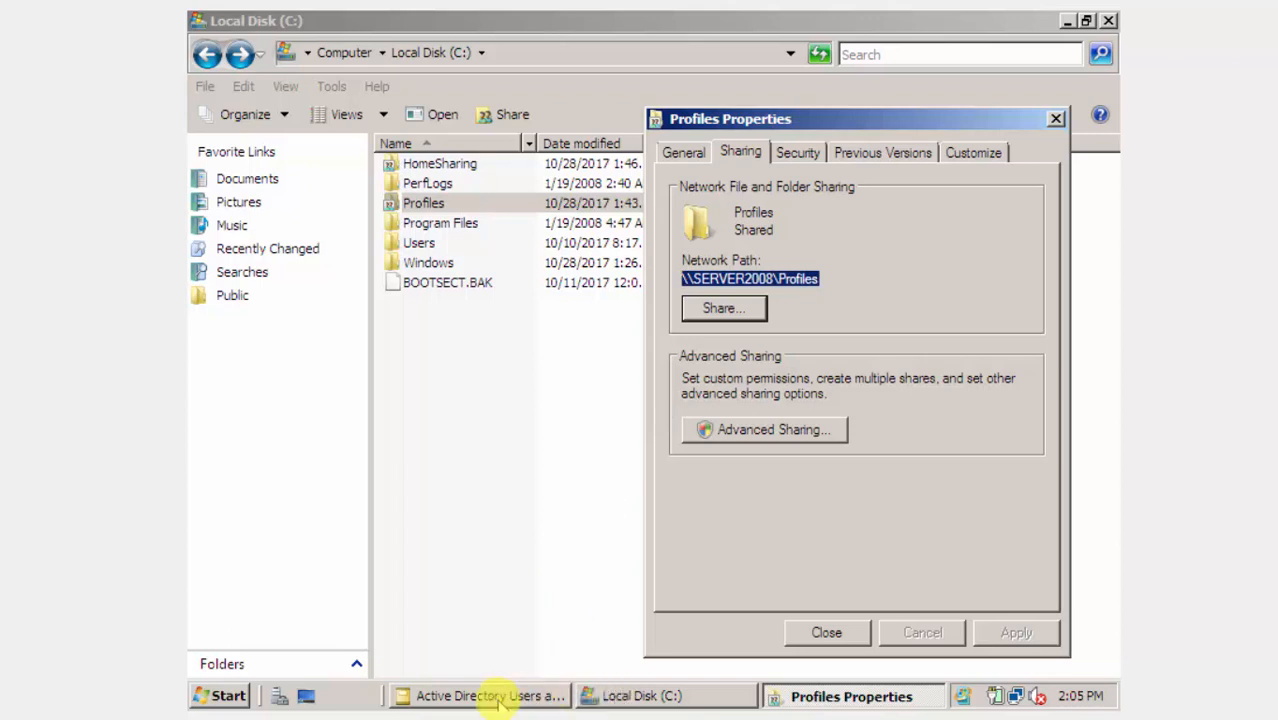
Set the user's profile path to \\SERVER2008\Profiles\%username%.
key("alt+Tab")
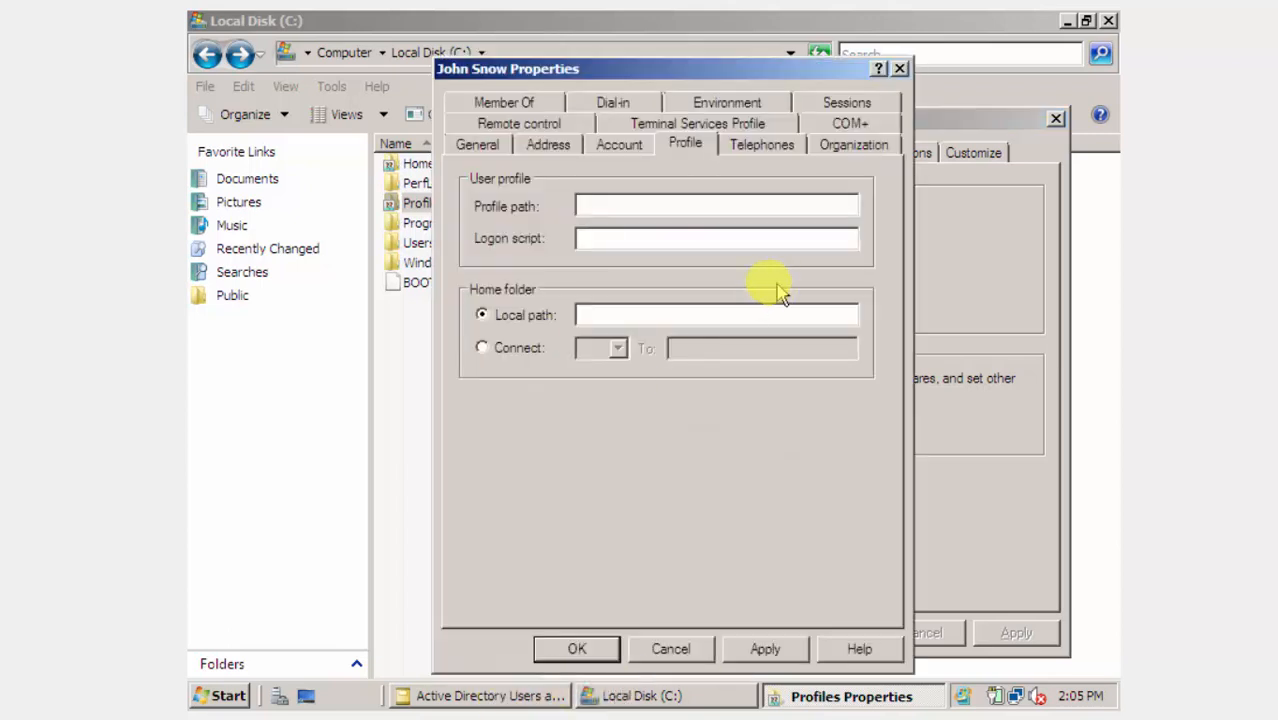
right_click(680, 208)
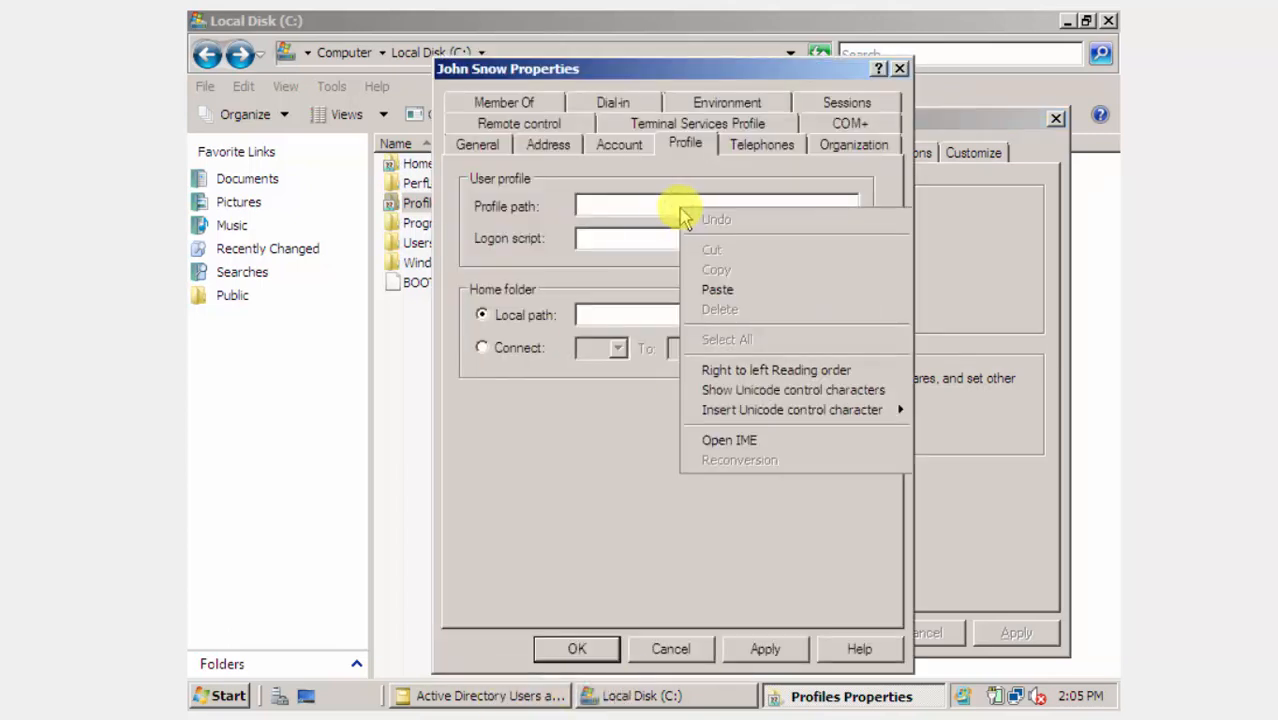
left_click(718, 288)
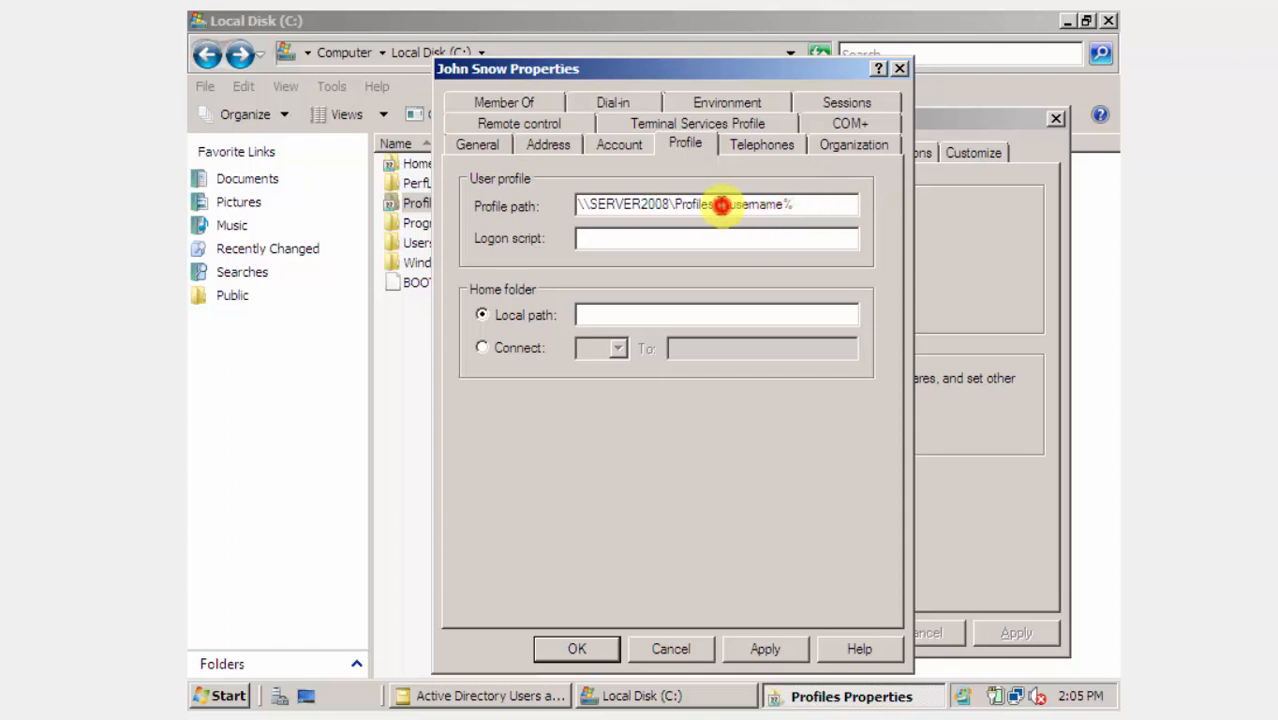
mouse_move(721, 204)
left_mouse_down()
mouse_move(807, 202)
mouse_move(729, 204)
left_mouse_up()
left_click(807, 204)
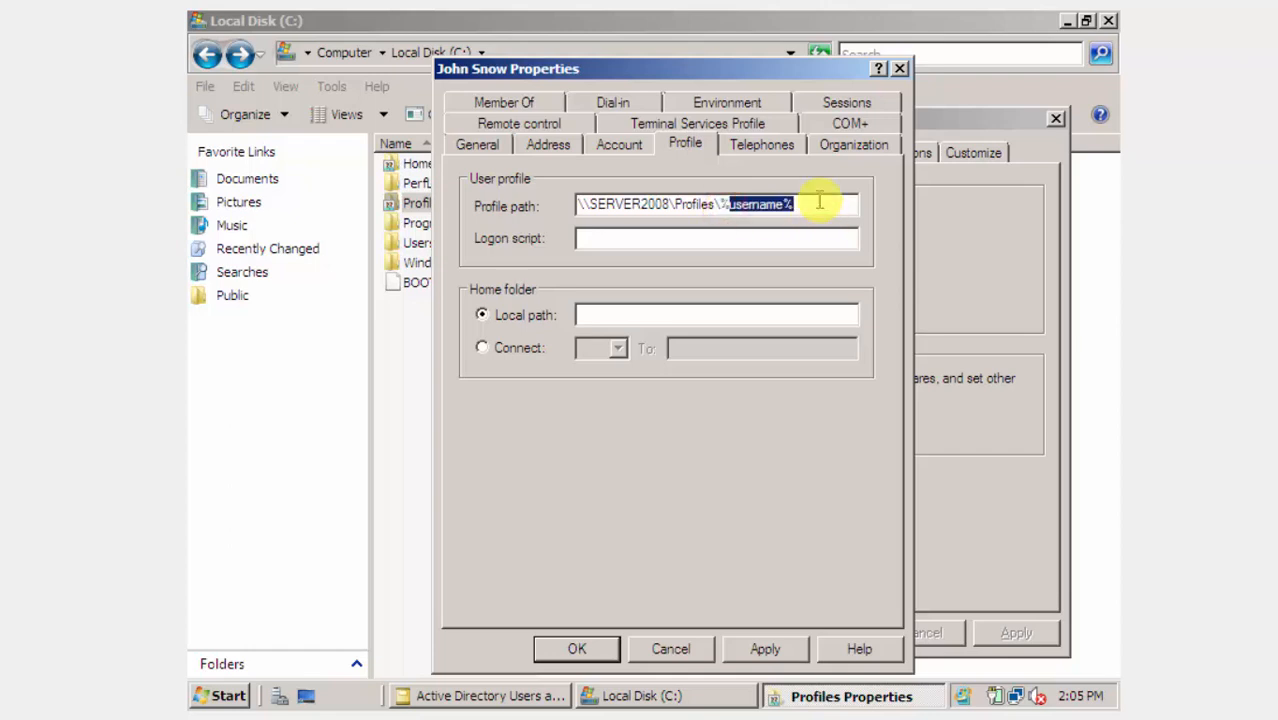
left_click(819, 203)
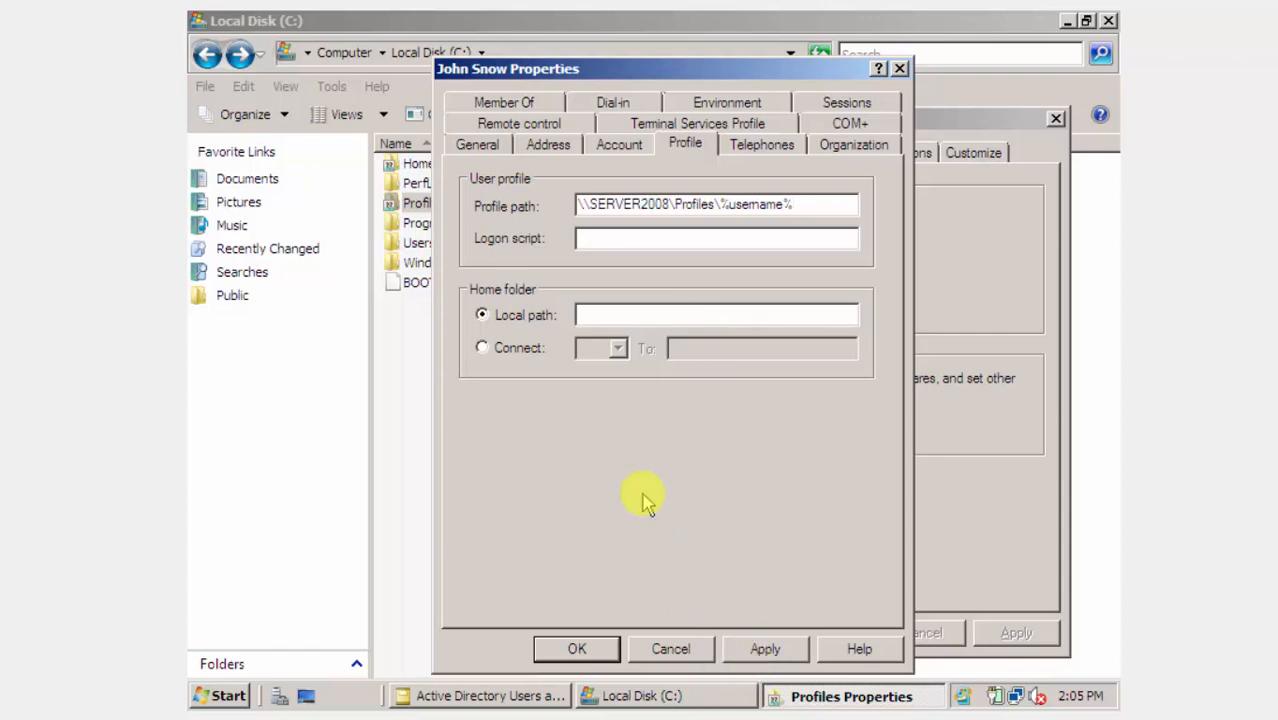
Make the home folder connect as drive Z:.
left_click(520, 348)
left_click(619, 348)
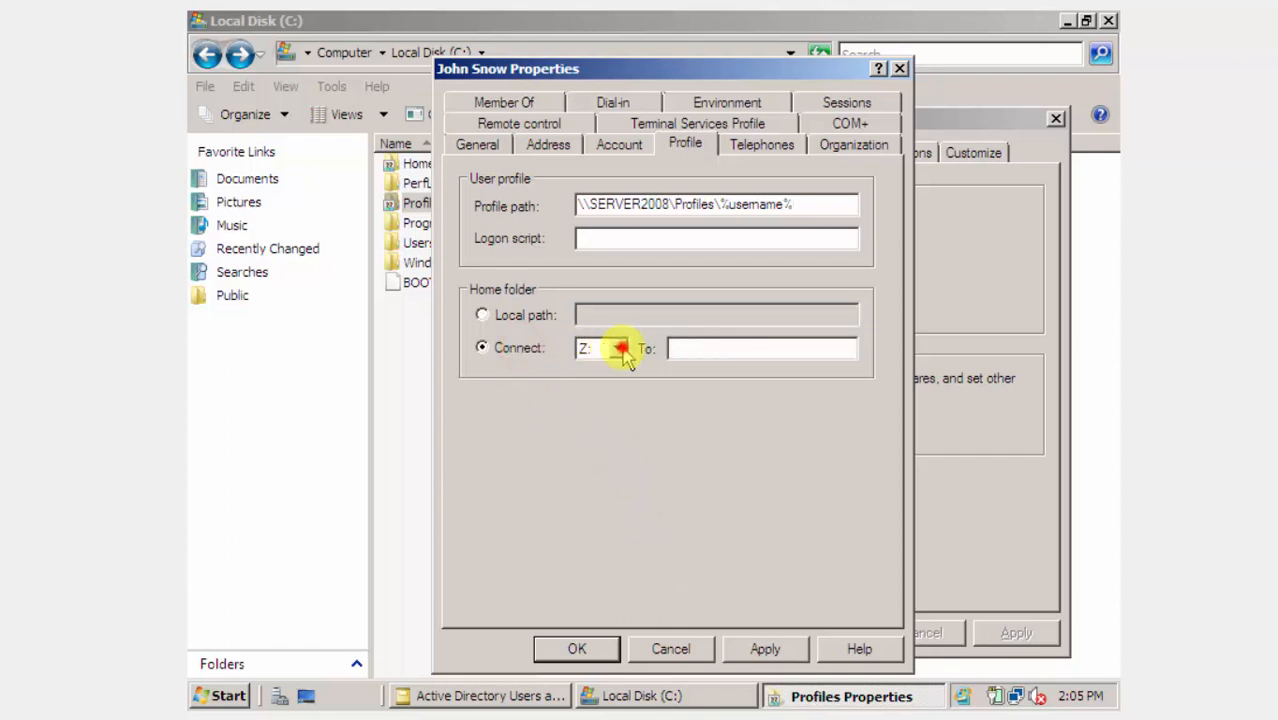
left_click(622, 353)
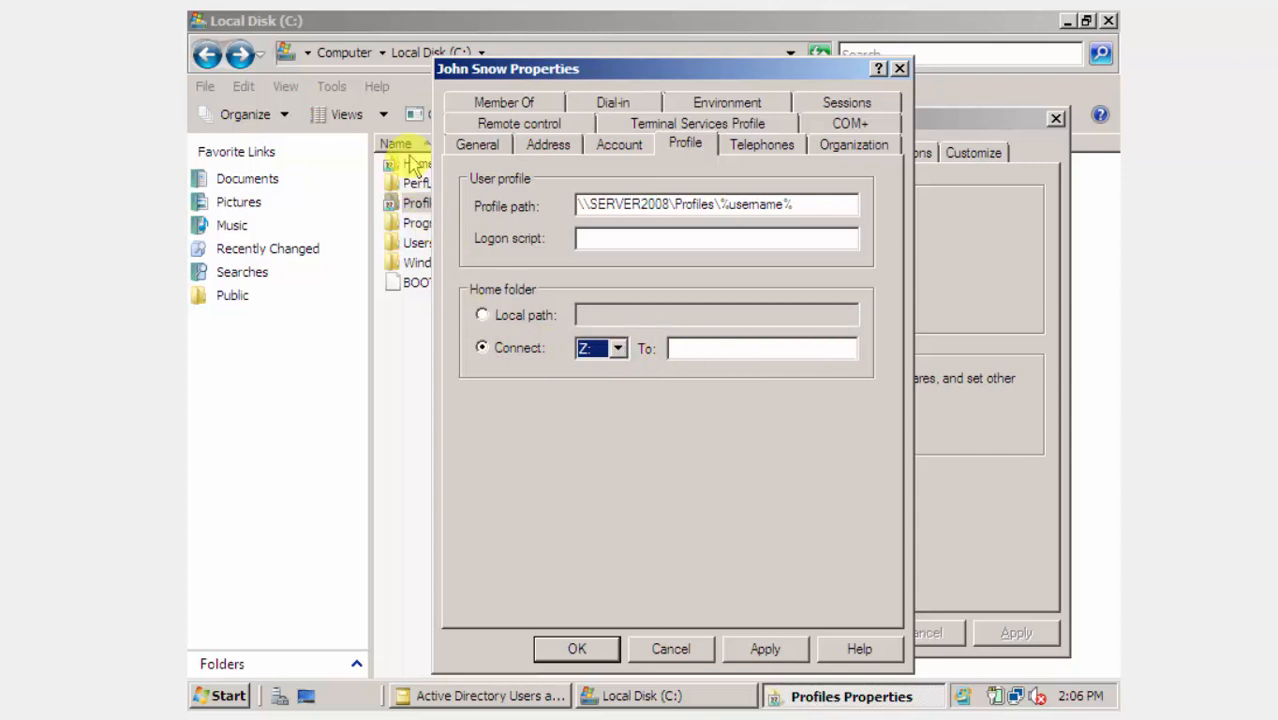
left_click(406, 302)
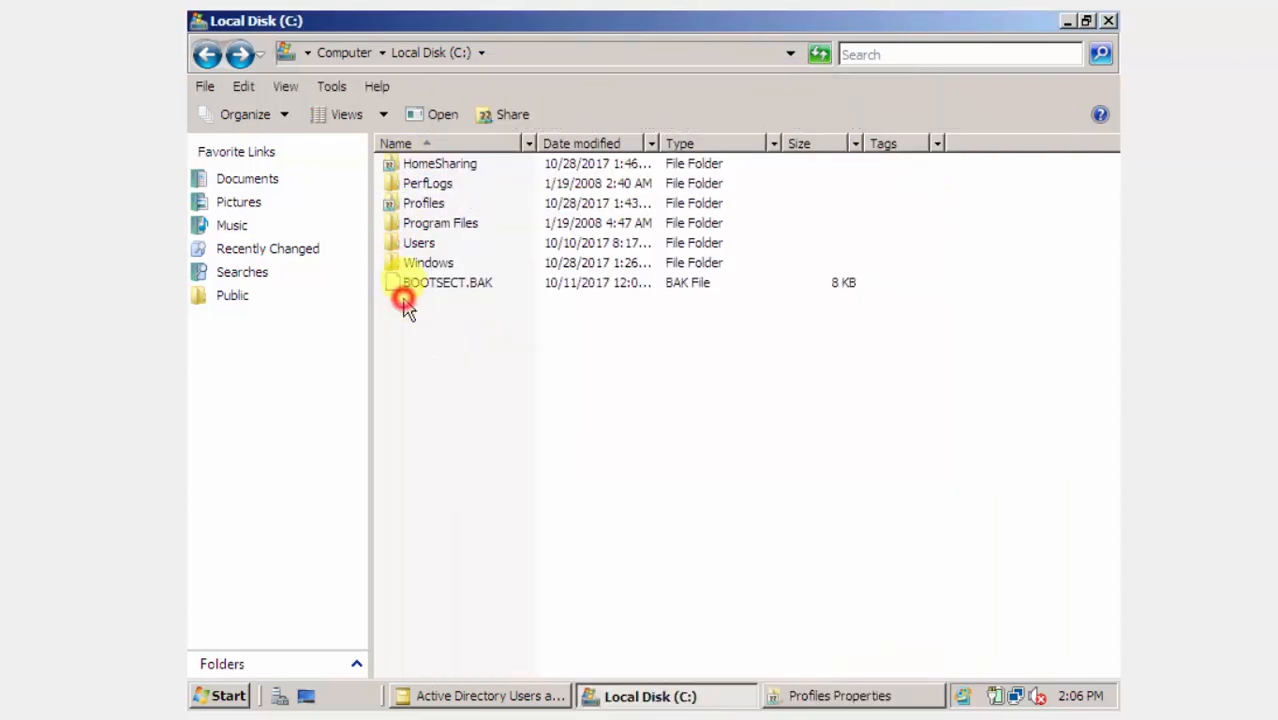
Copy HomeSharing's network path \\SERVER2008\HomeSharing from its Sharing tab, then cancel the properties.
left_click(440, 166)
right_click(442, 170)
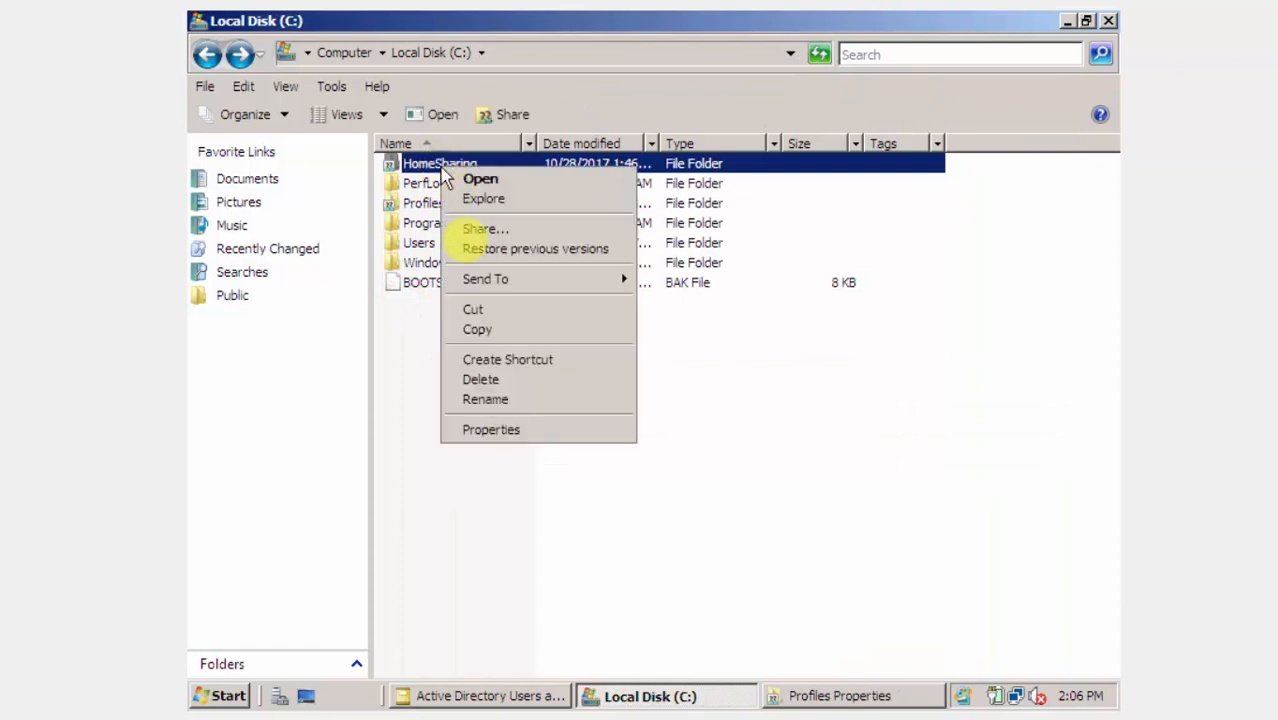
left_click(492, 432)
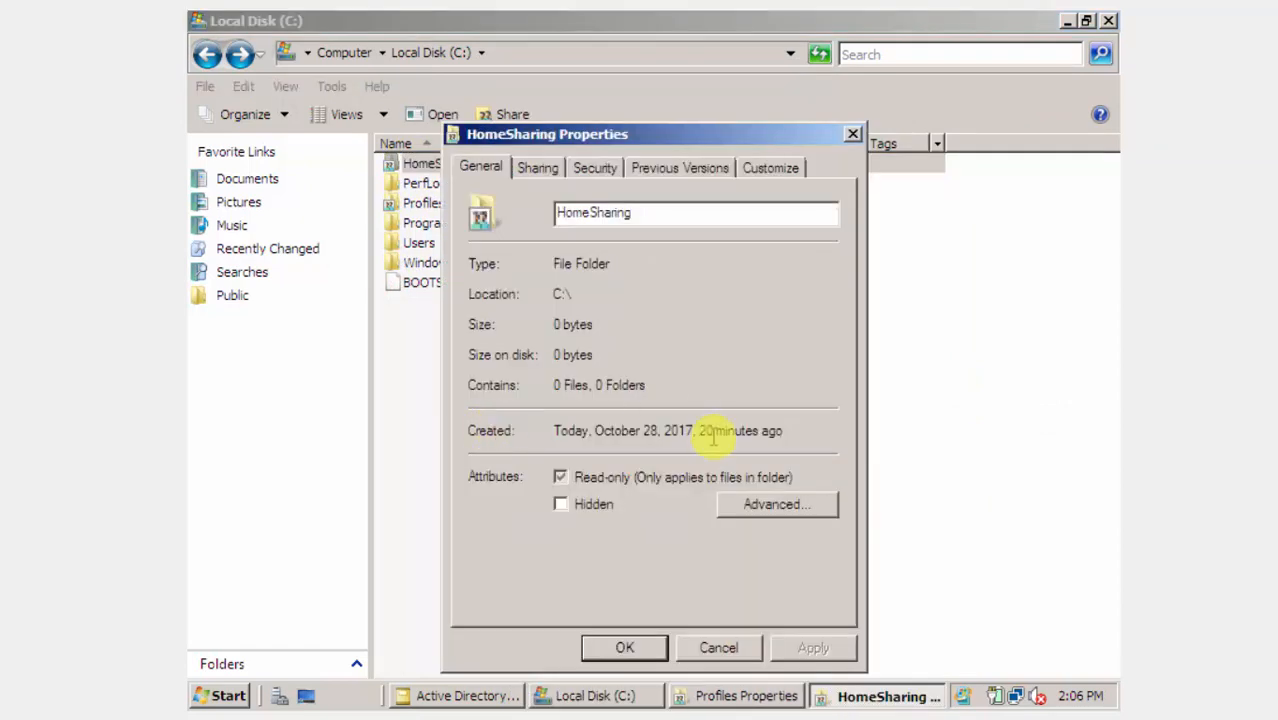
left_click(542, 170)
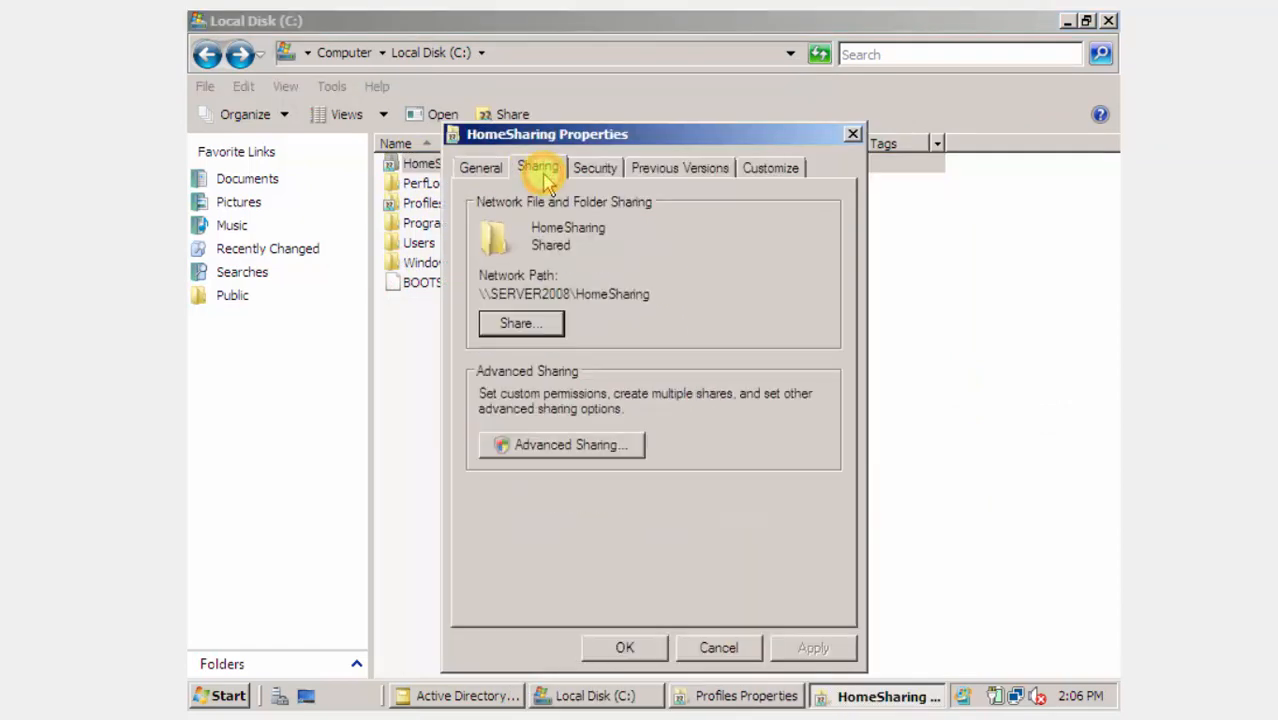
left_click_drag(599, 134, 677, 127)
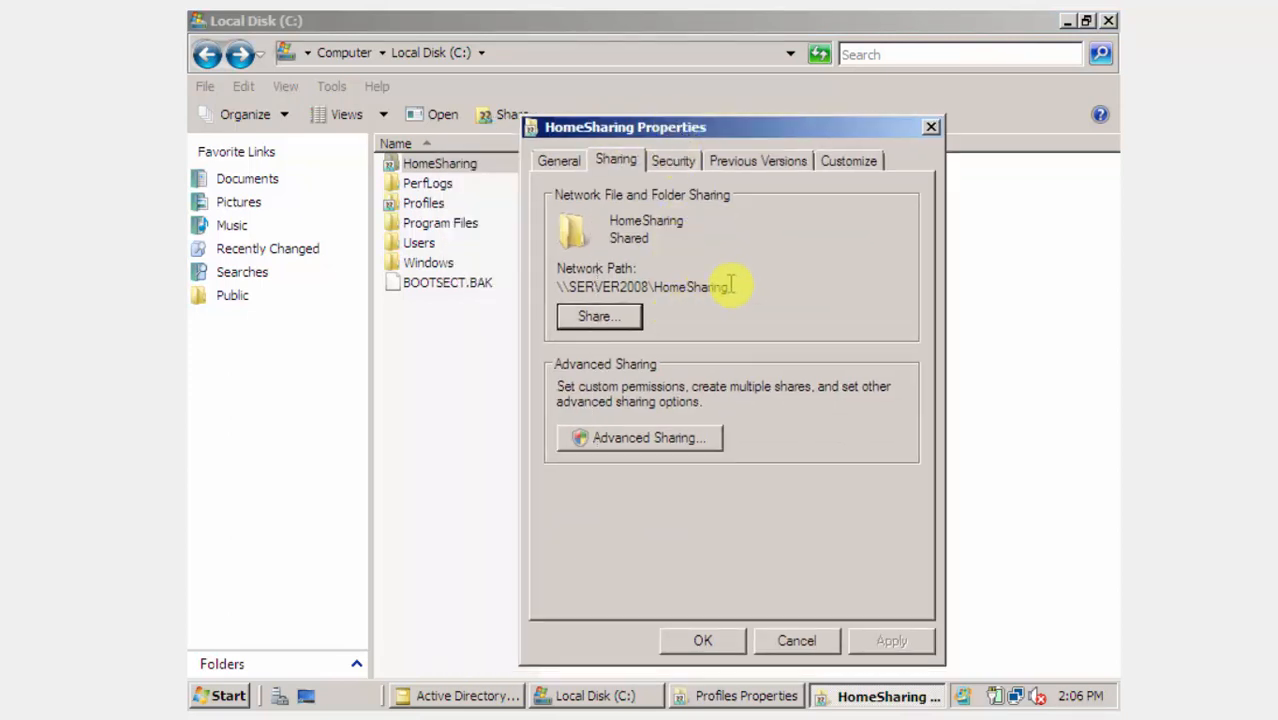
left_click_drag(729, 287, 557, 287)
right_click(558, 287)
left_click(588, 332)
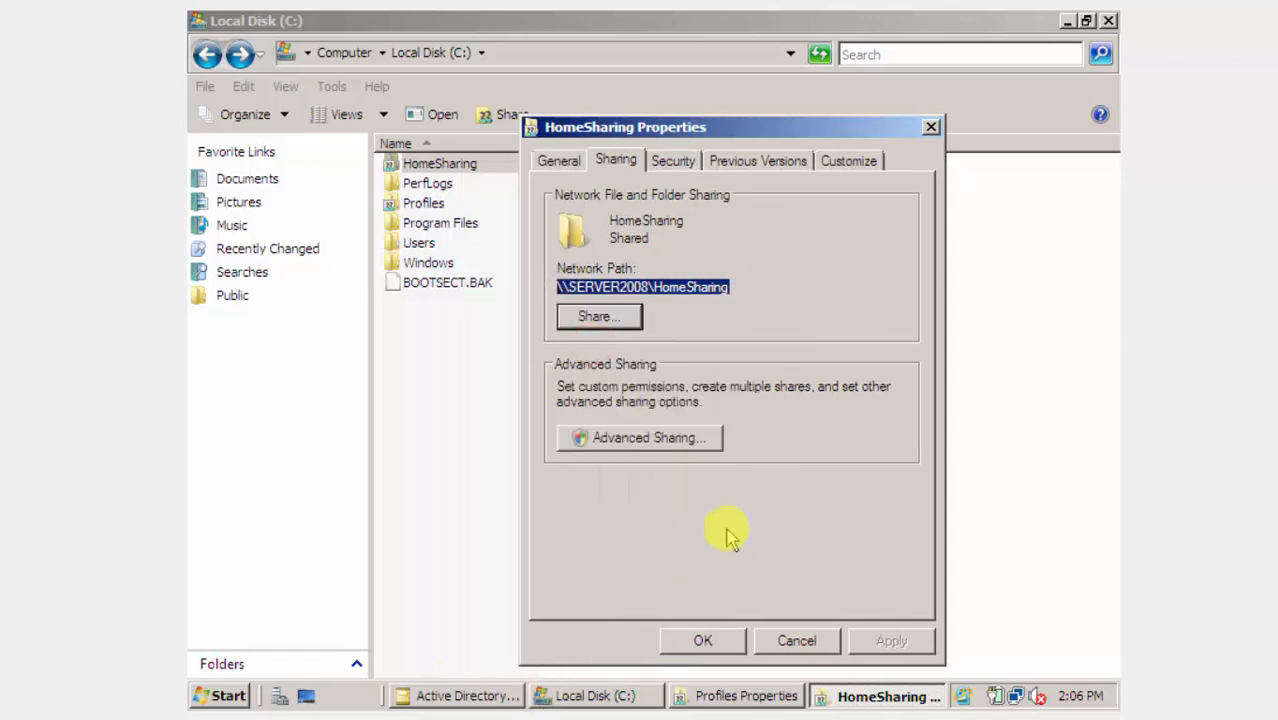
left_click(800, 638)
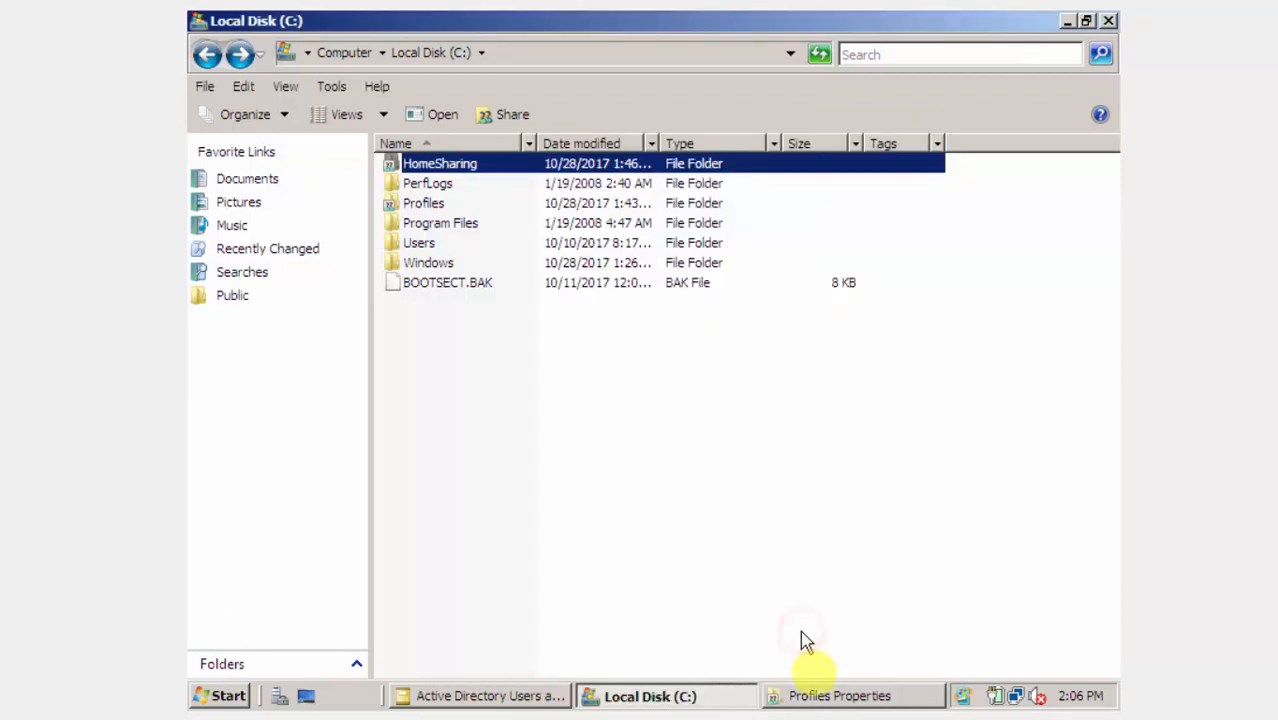
Set the Z: home folder path to \\SERVER2008\HomeSharing\%username%.
left_click(815, 697)
left_click(828, 630)
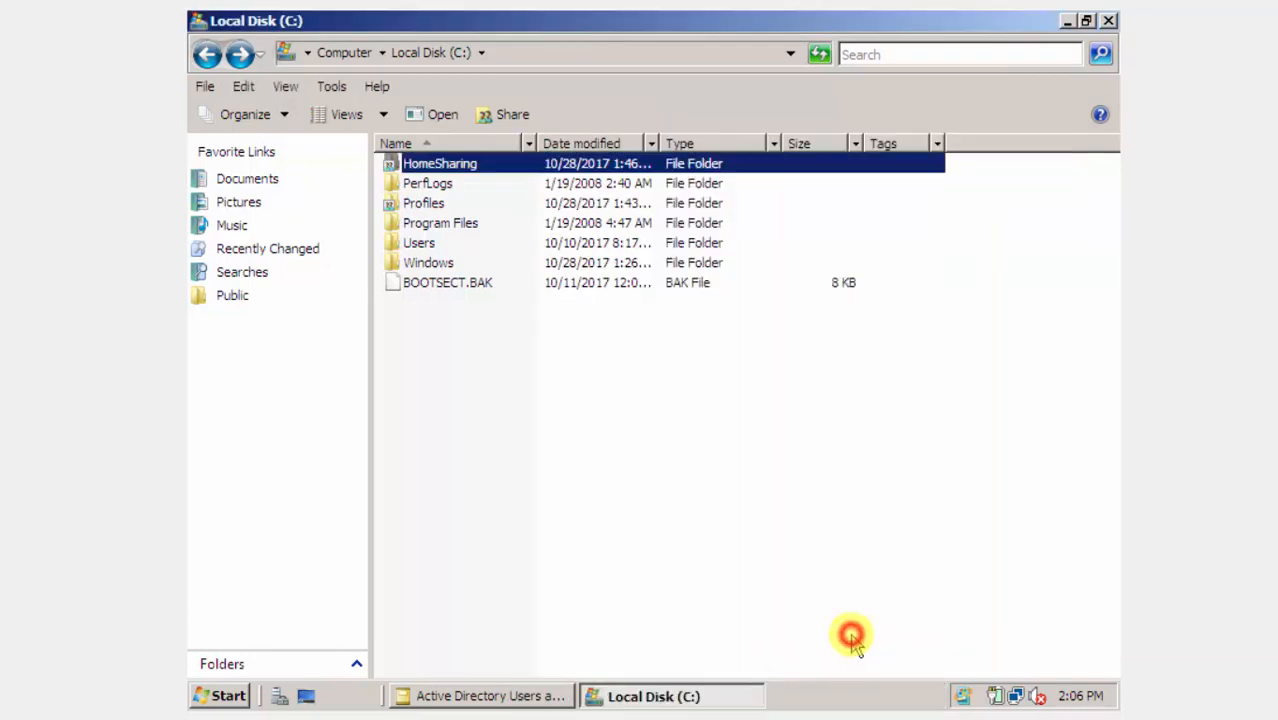
key("alt+Tab")
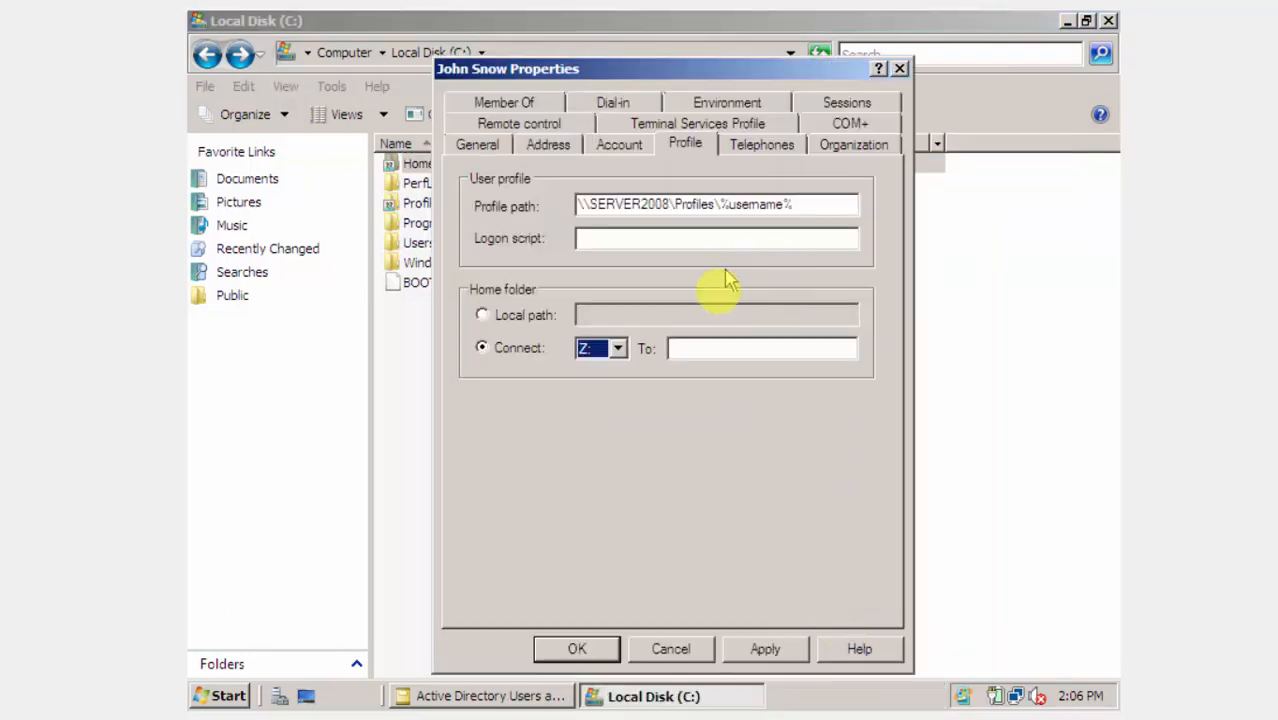
right_click(683, 347)
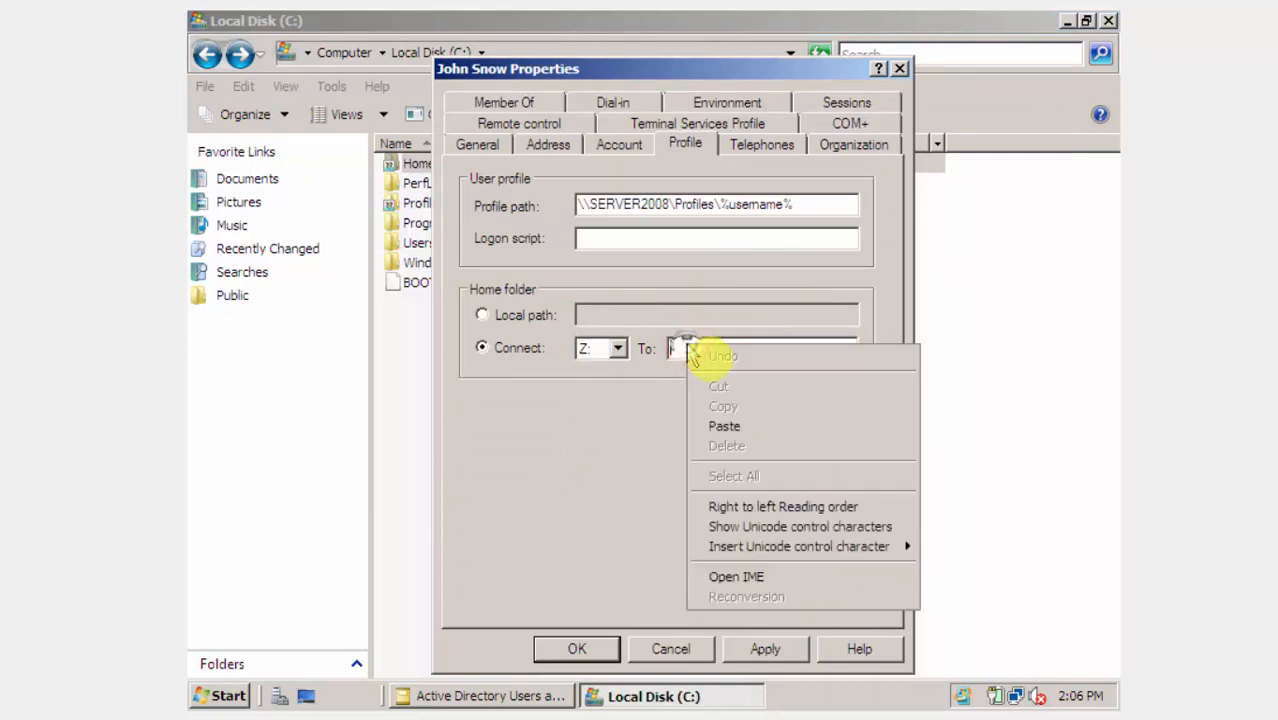
left_click(727, 426)
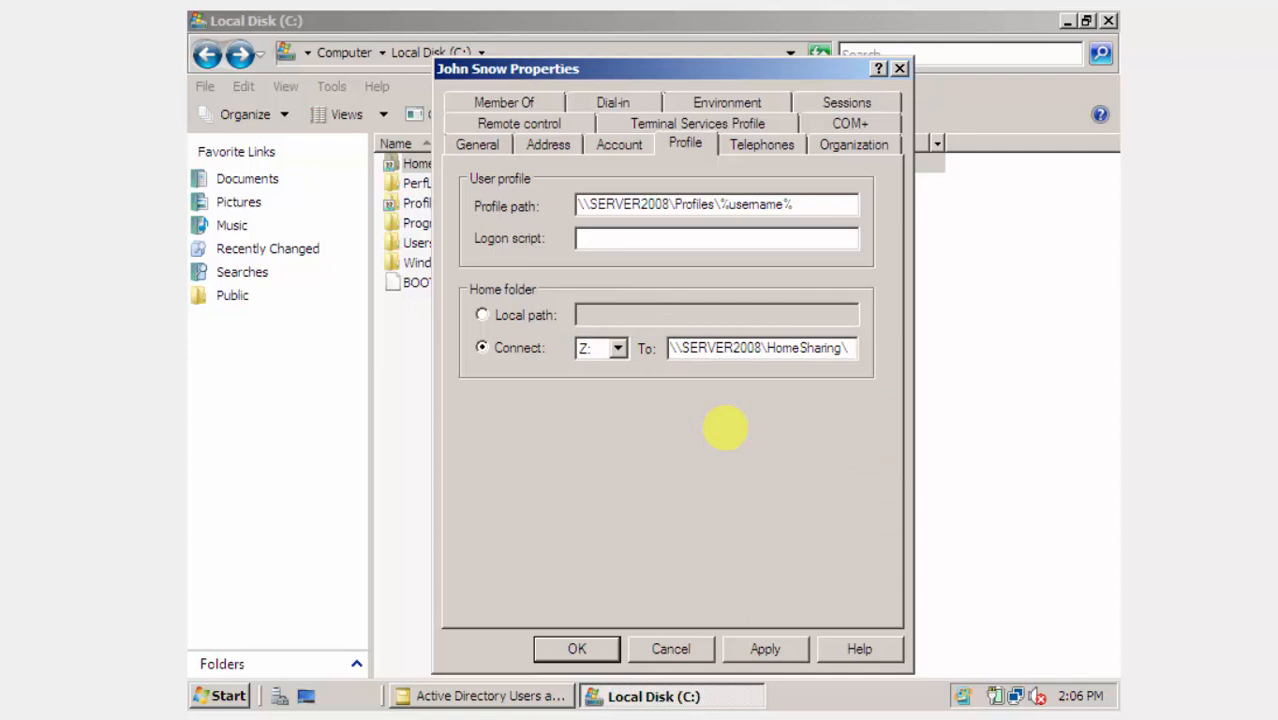
type("%unse")
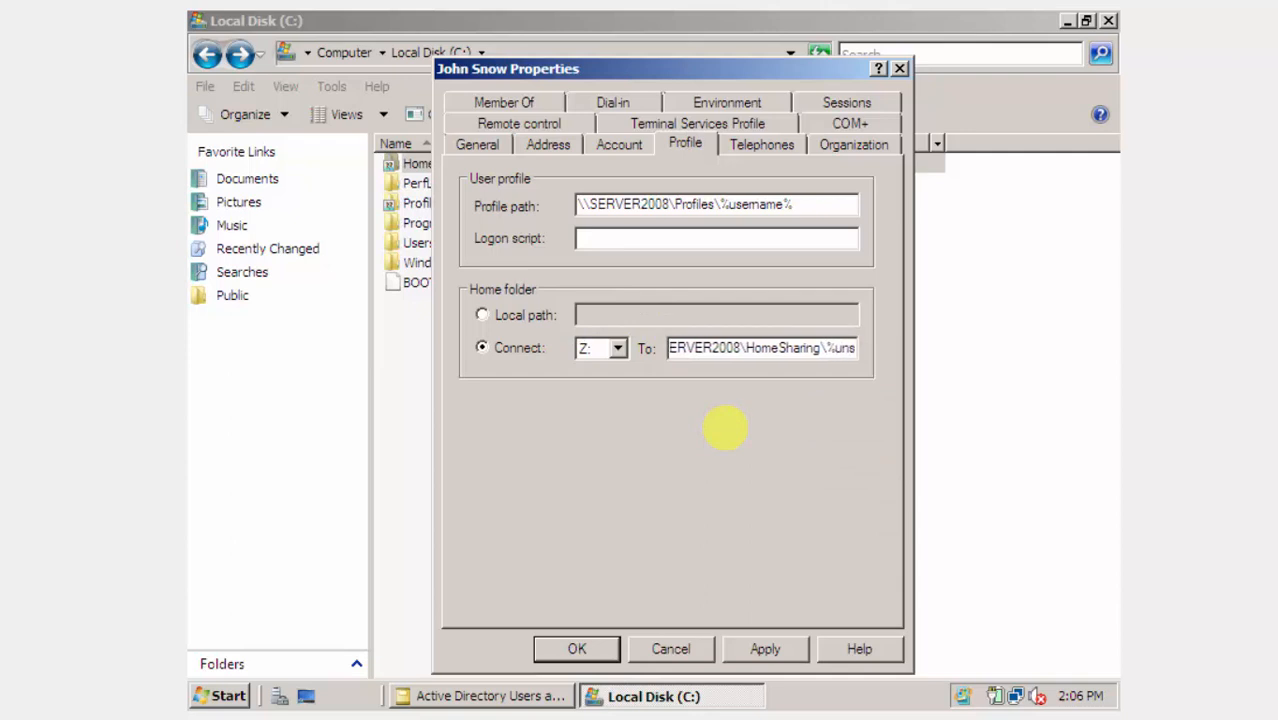
key("BackSpace")
key("BackSpace")
key("BackSpace")
type("nse")
key("BackSpace")
key("BackSpace")
key("BackSpace")
type("sername")
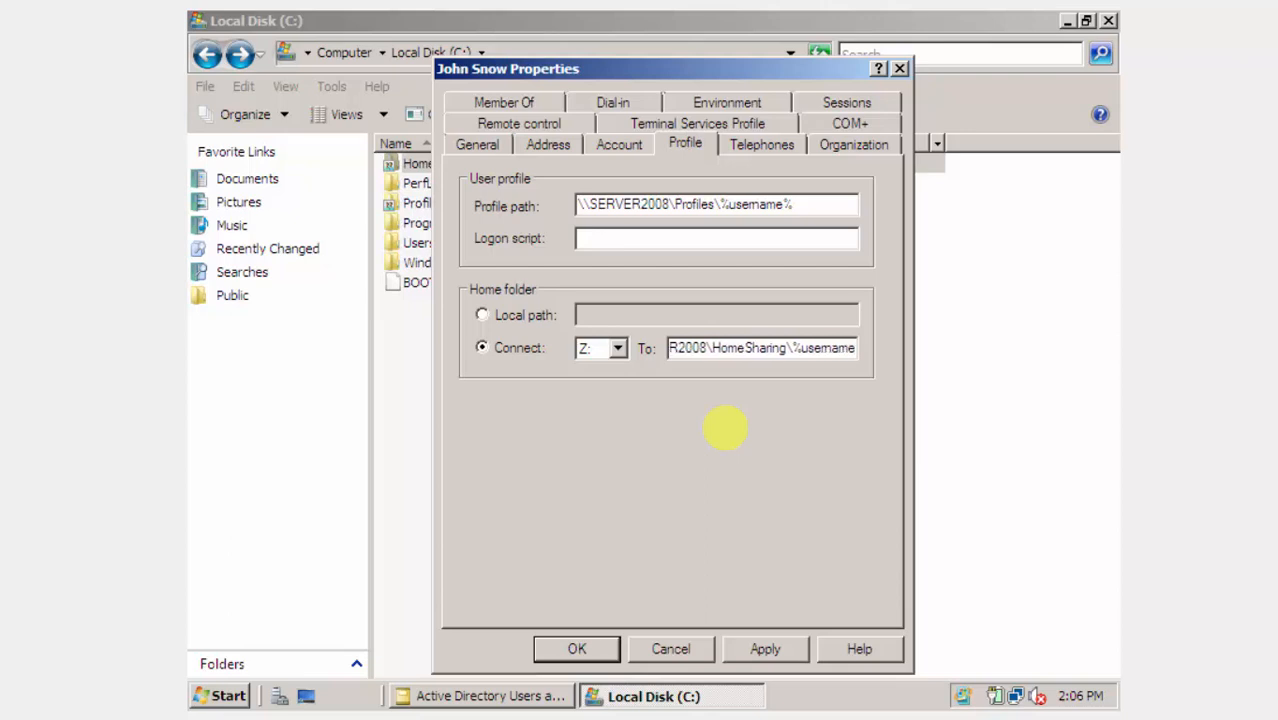
type("%")
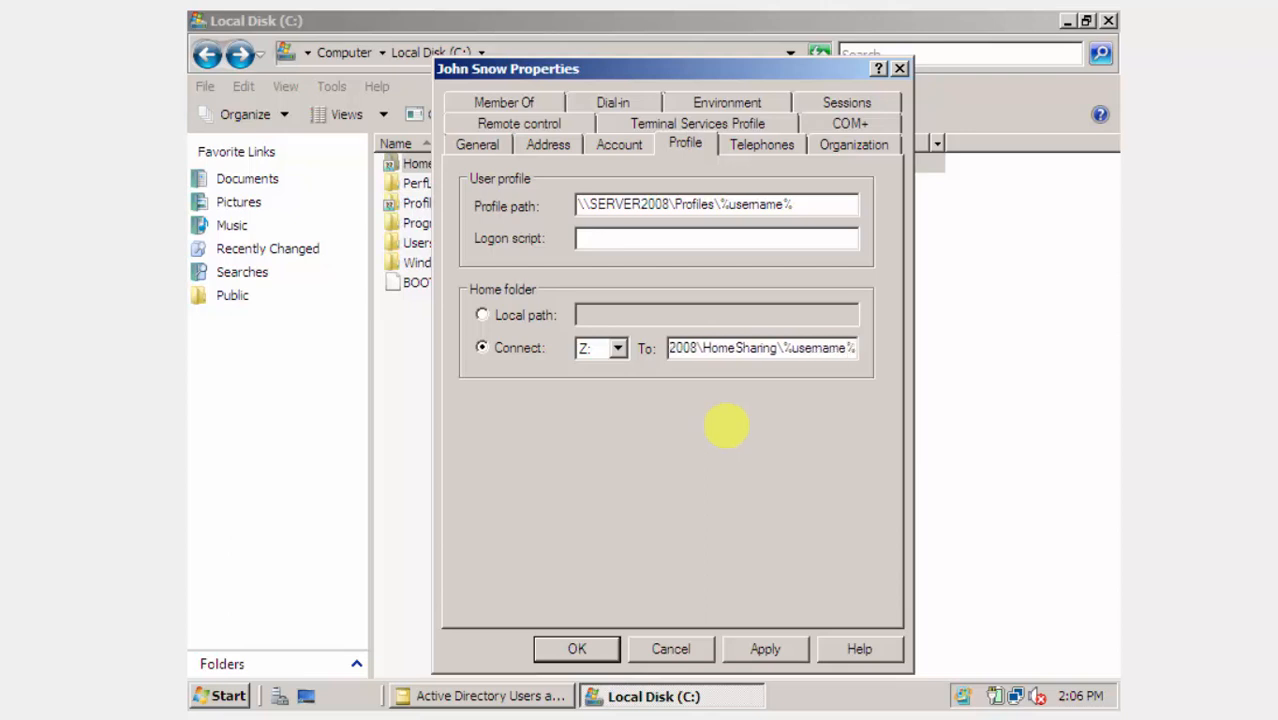
Apply and save the user's properties, then refresh the C: drive listing.
left_click(740, 645)
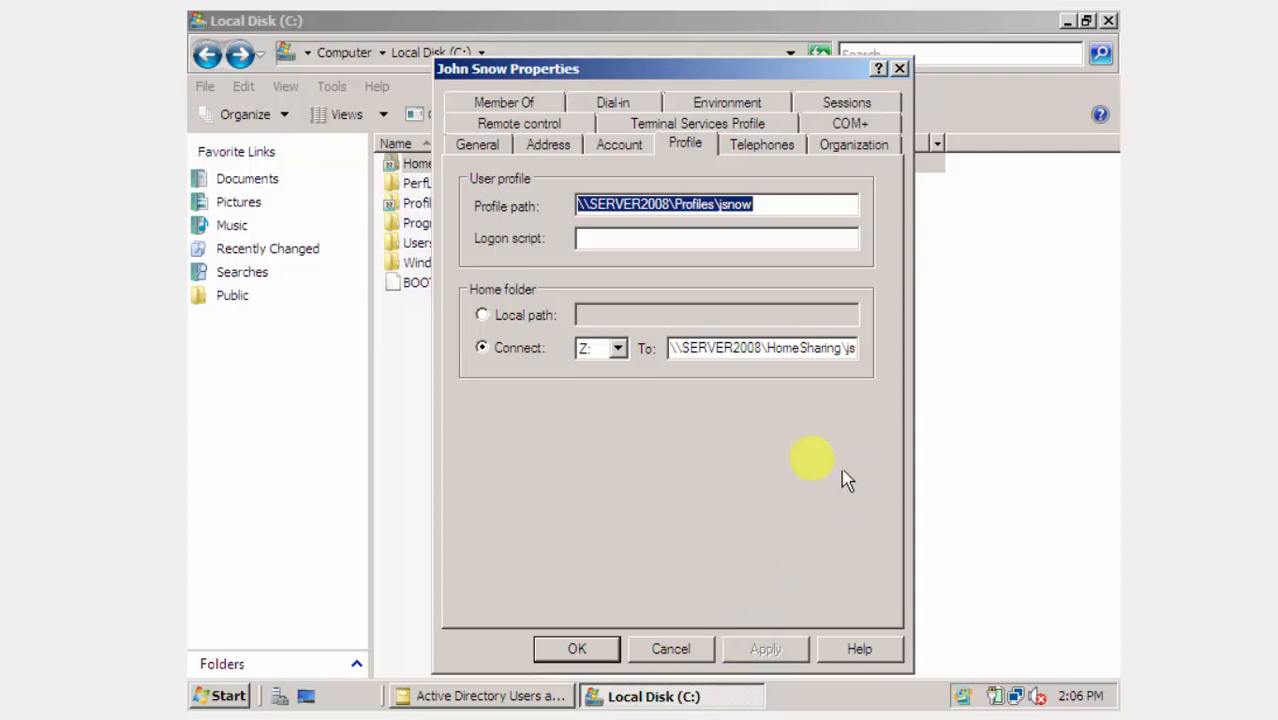
left_click(759, 203)
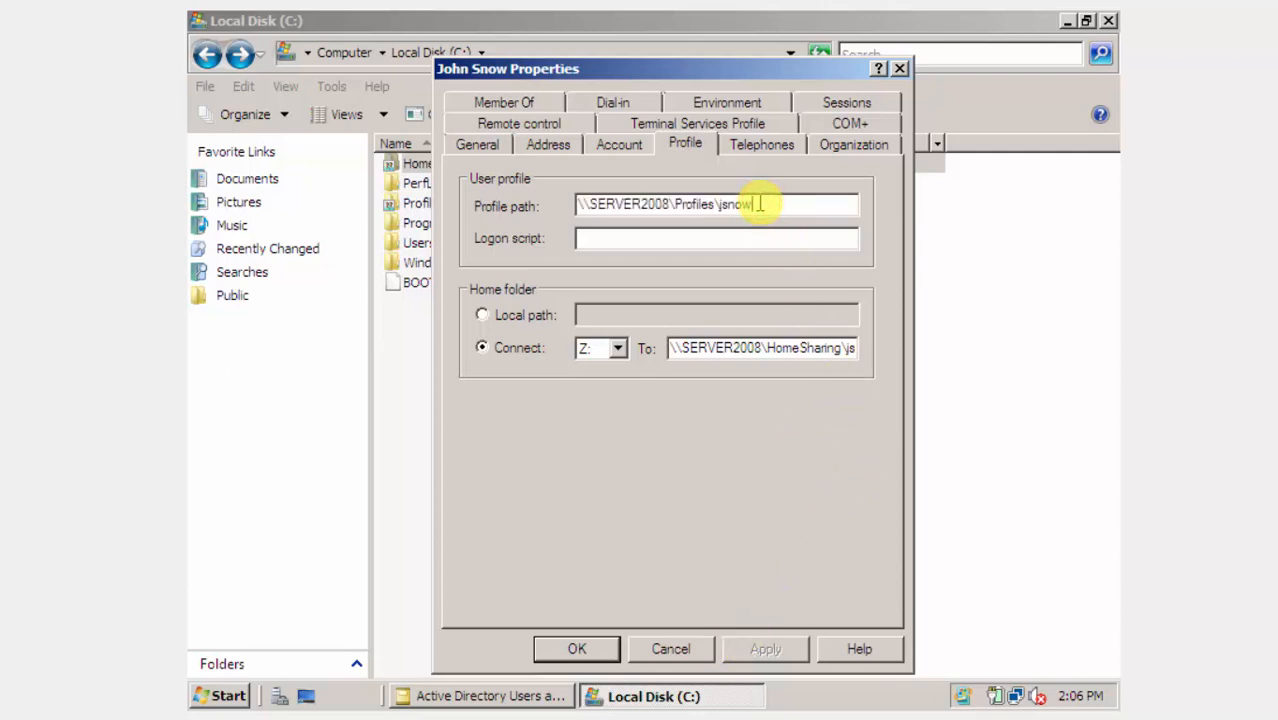
left_click(586, 658)
right_click(594, 512)
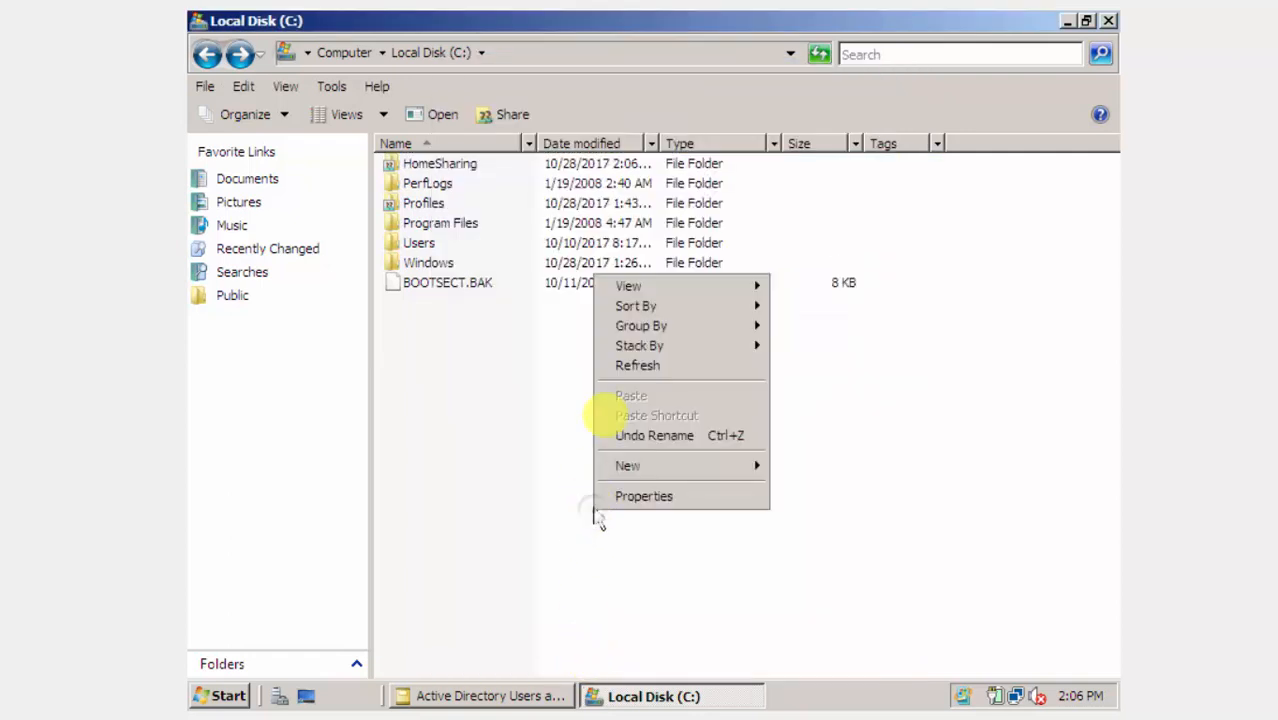
left_click(640, 365)
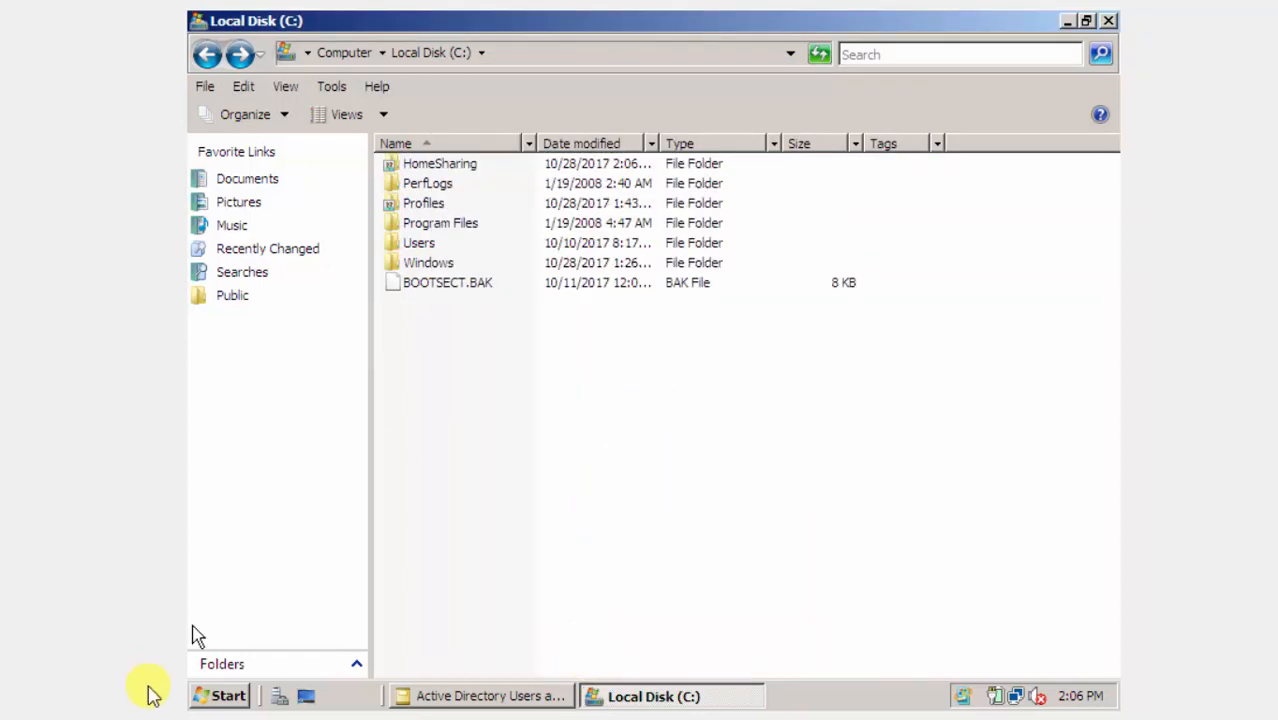
mouse_move(190, 719)
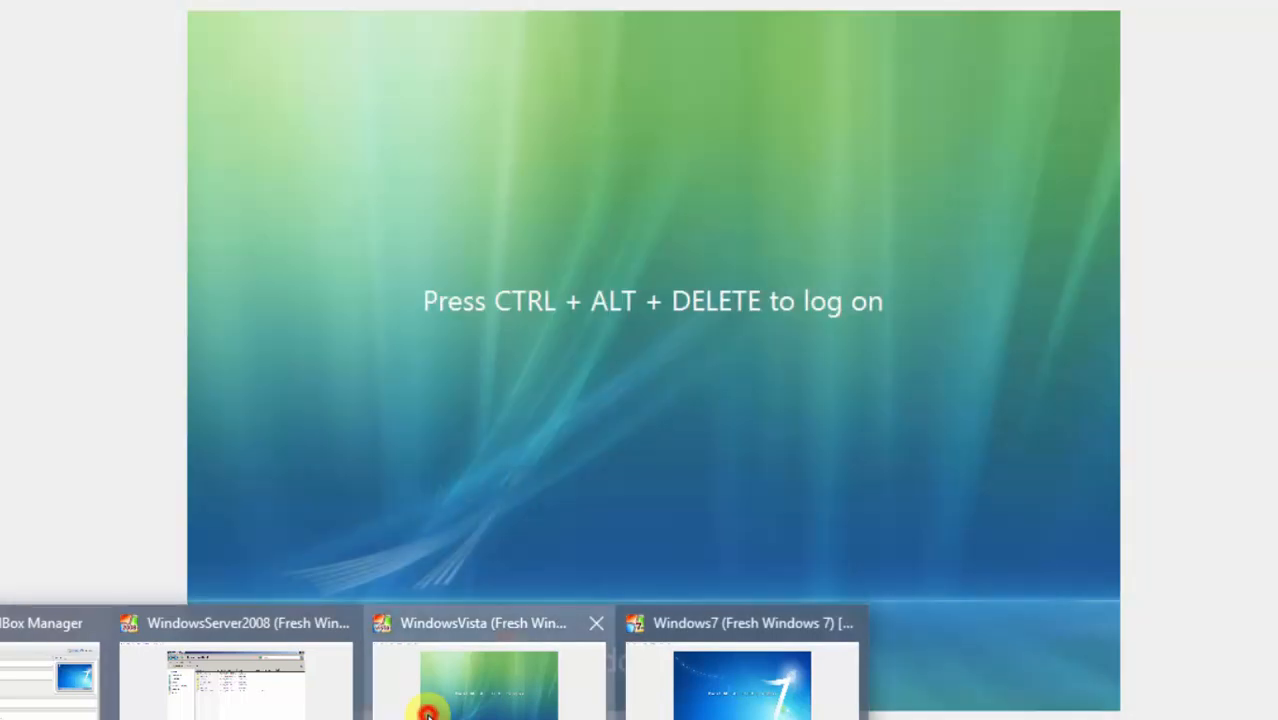
Send Ctrl-Alt-Del to Vista and log on as Other User with the kingdom domain user's credentials.
left_click(425, 688)
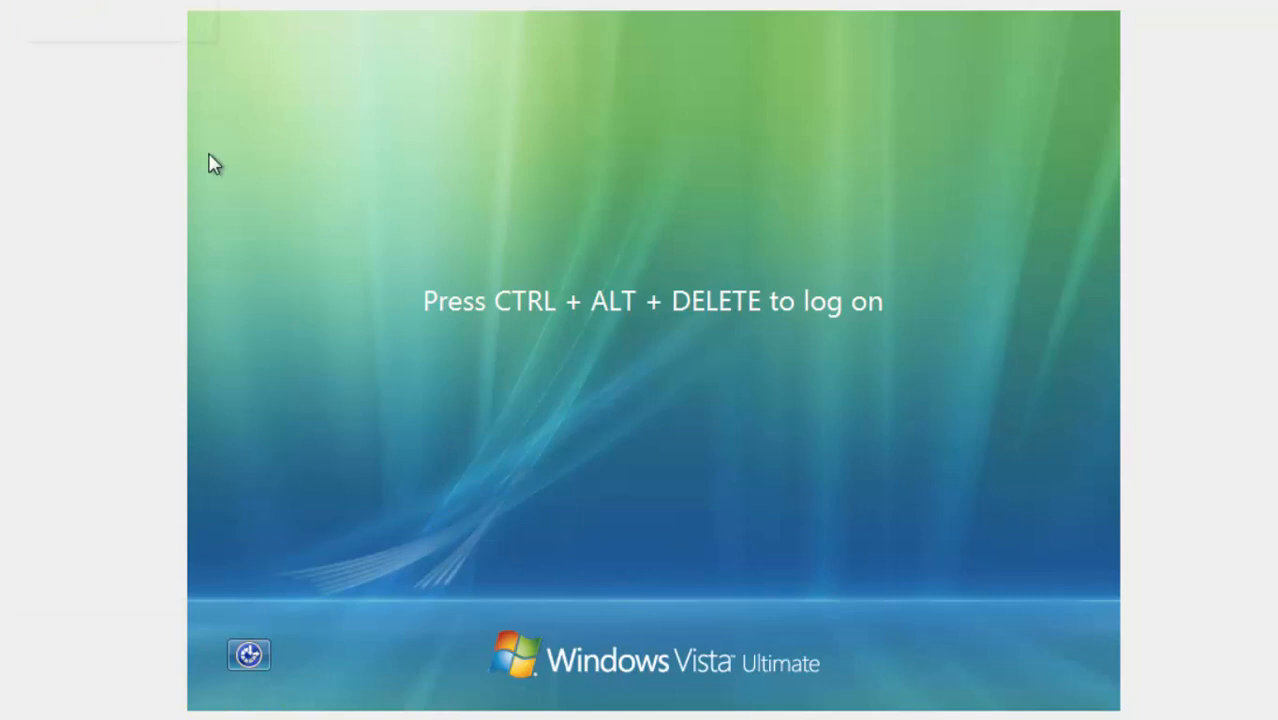
left_click(62, 2)
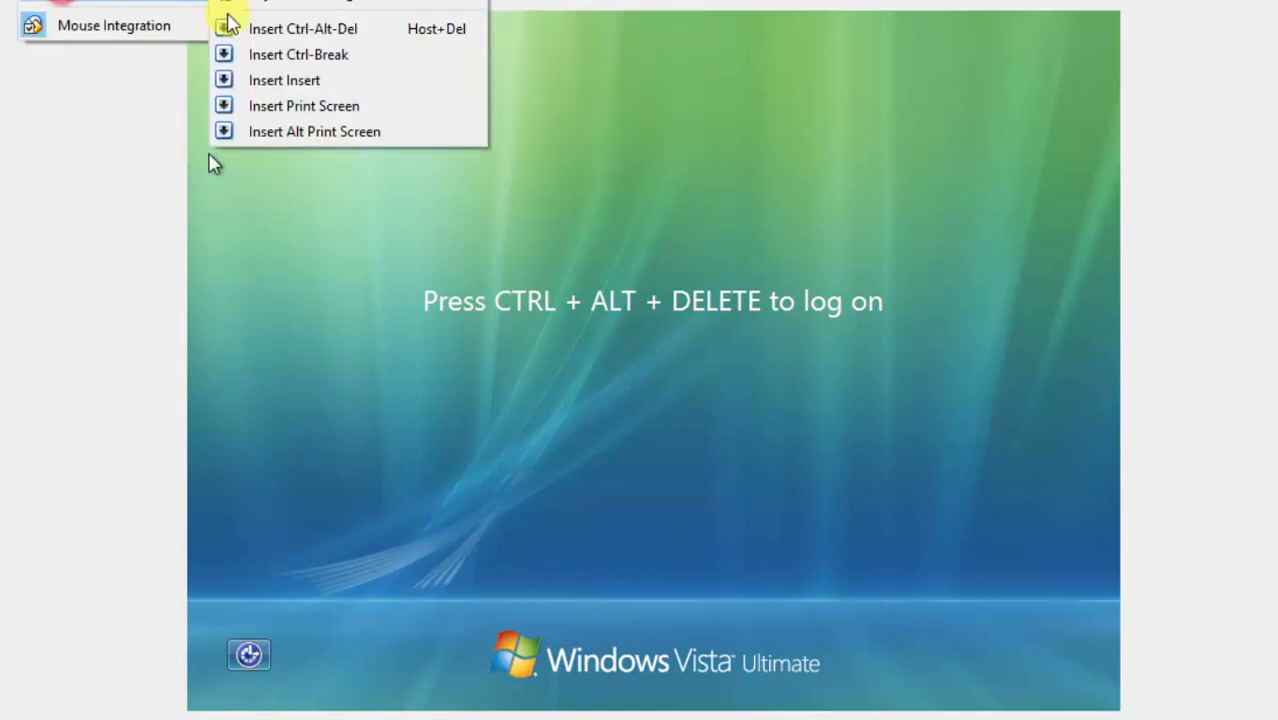
left_click(240, 30)
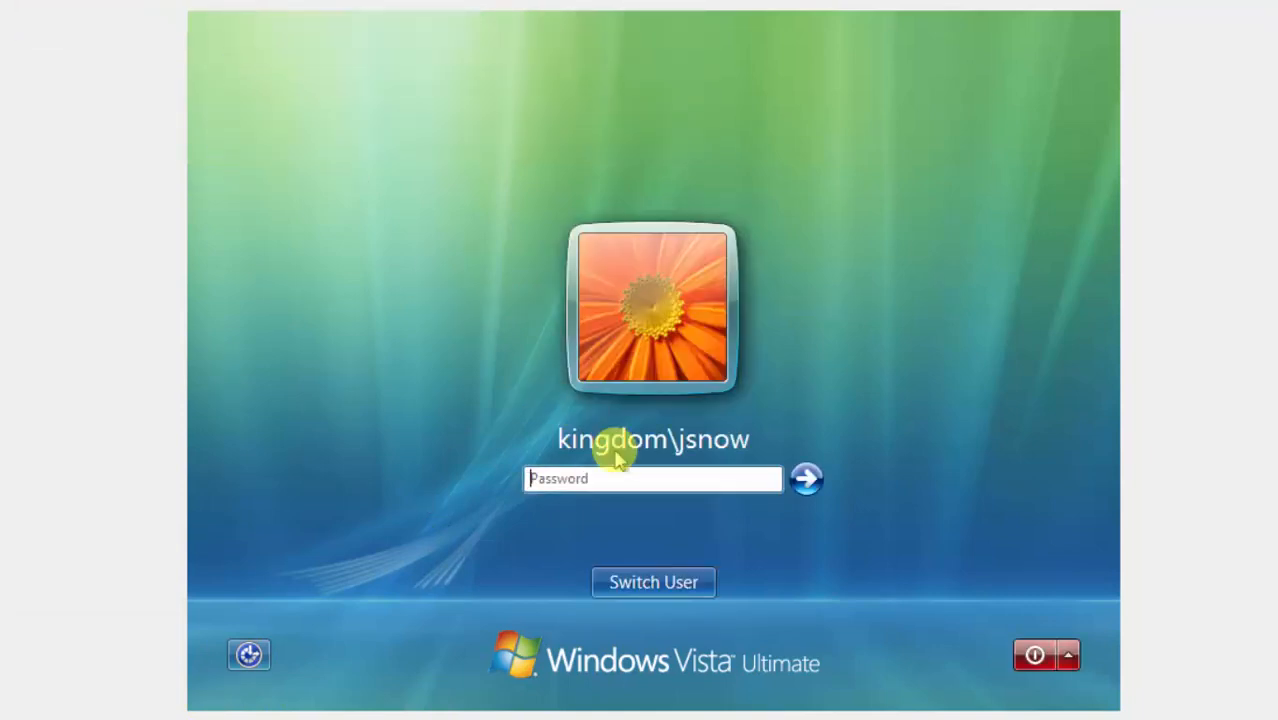
left_click(660, 582)
left_click(758, 410)
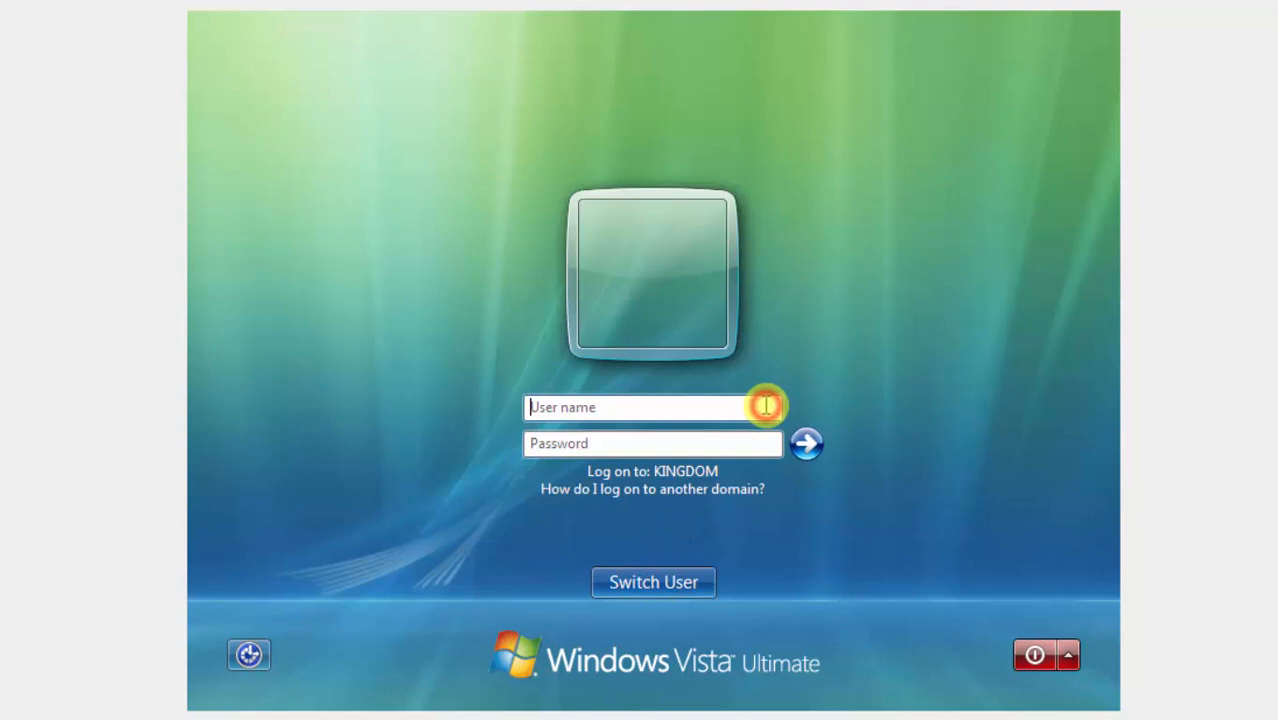
left_click(638, 406)
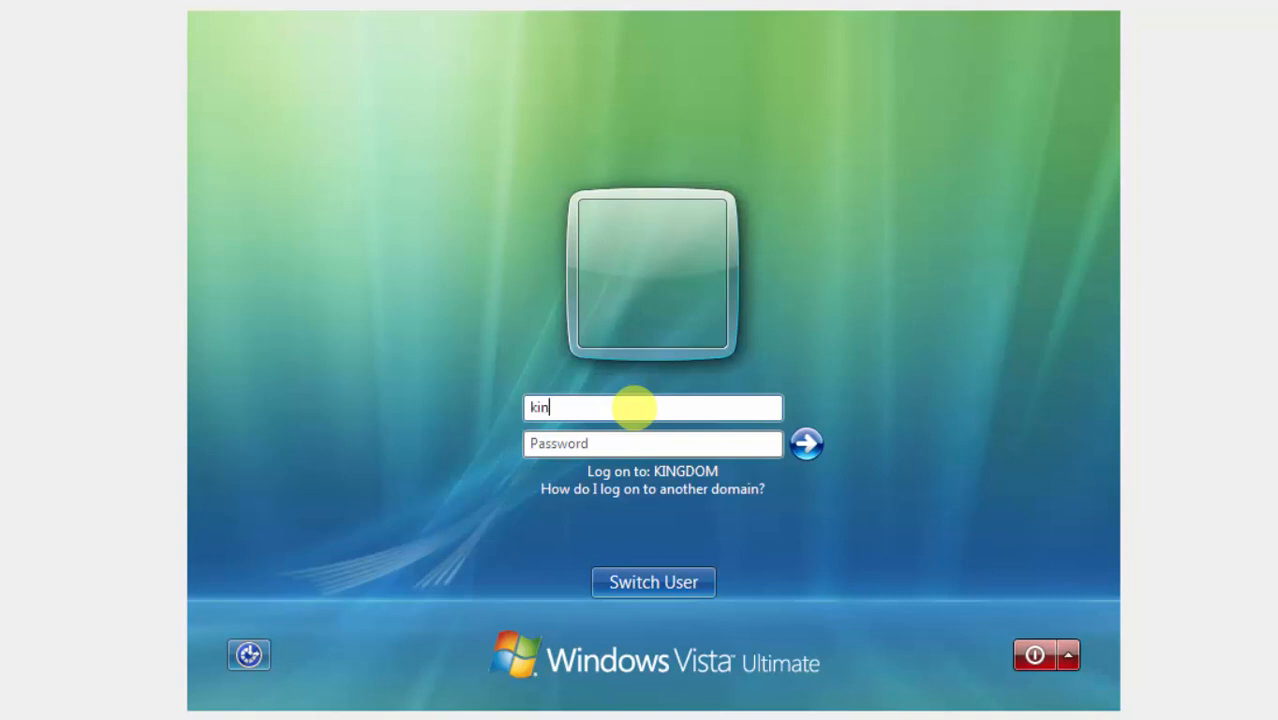
type("kingdom\\jsnow")
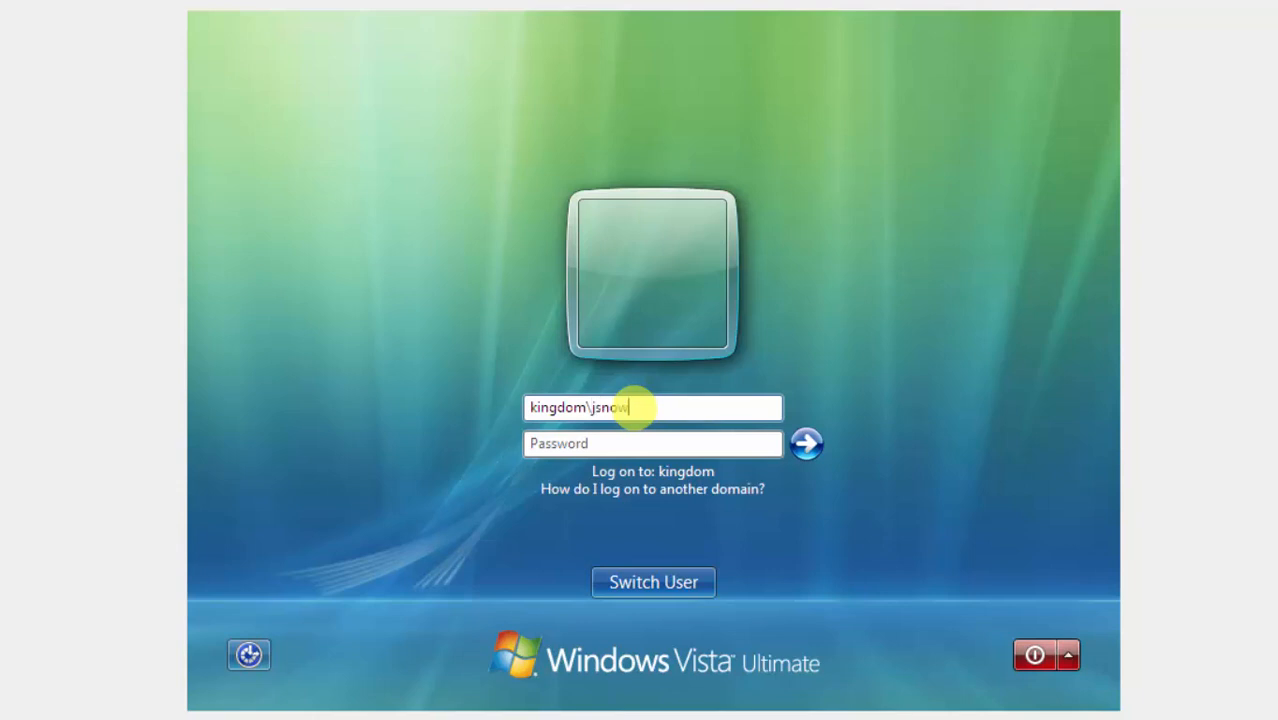
key("Tab")
type("p")
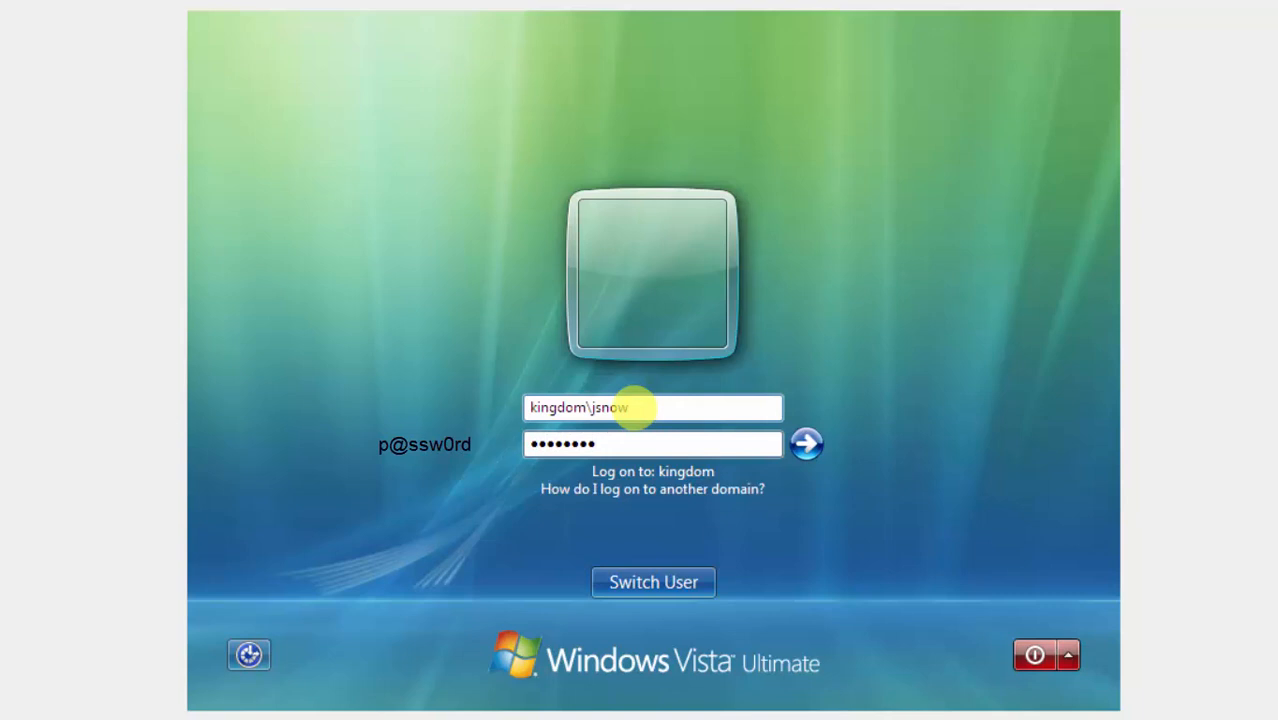
key("Return")
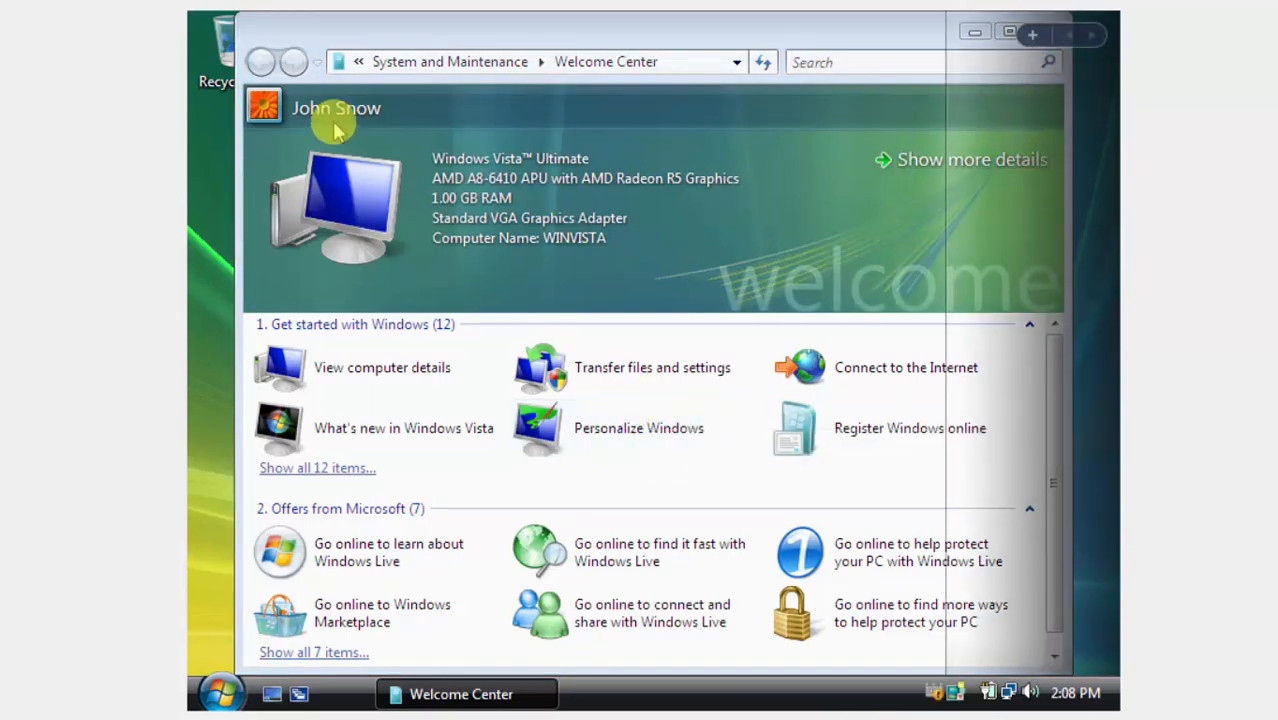
Close the Welcome Center and open Computer from the Start menu.
left_click(918, 27)
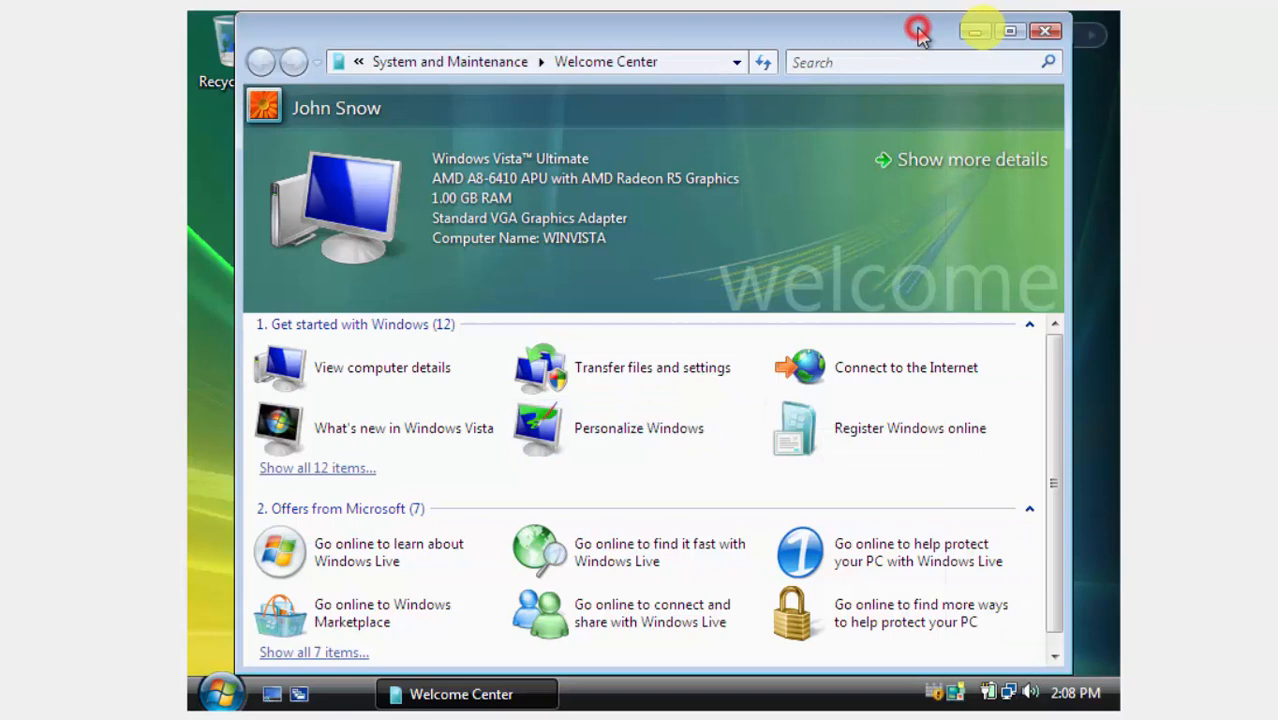
left_click(1045, 34)
left_click(218, 692)
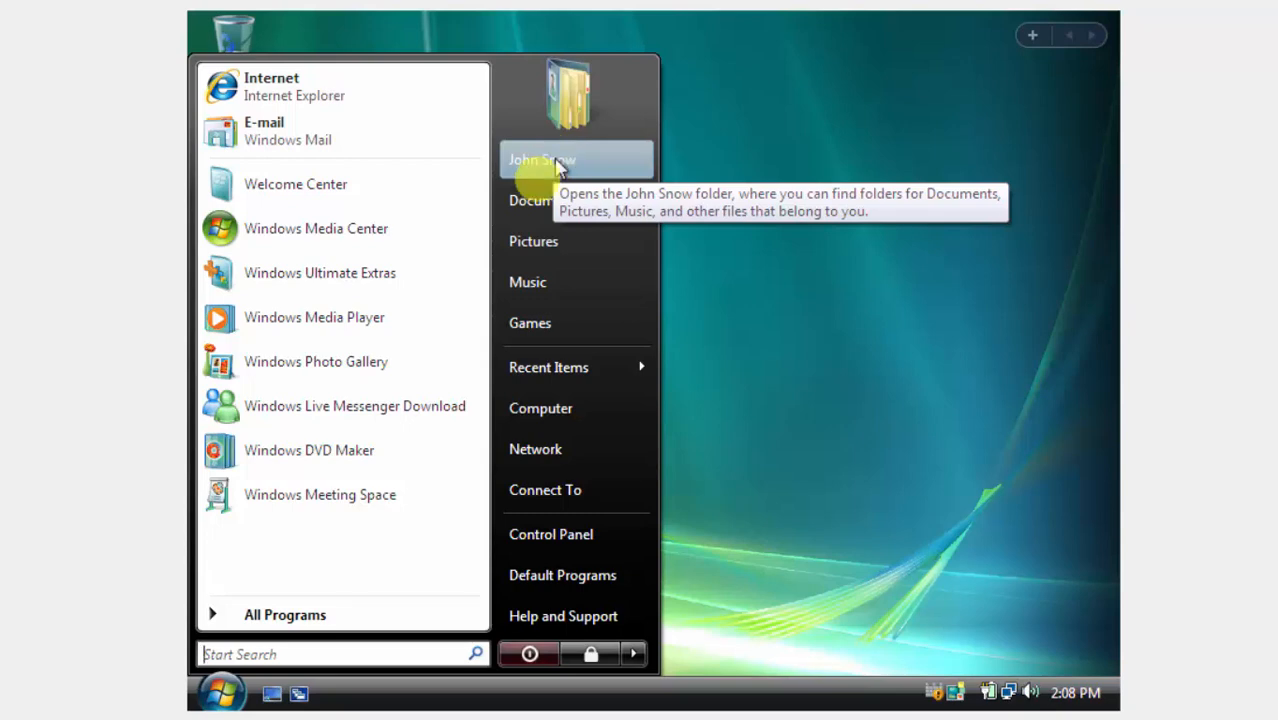
left_click(576, 410)
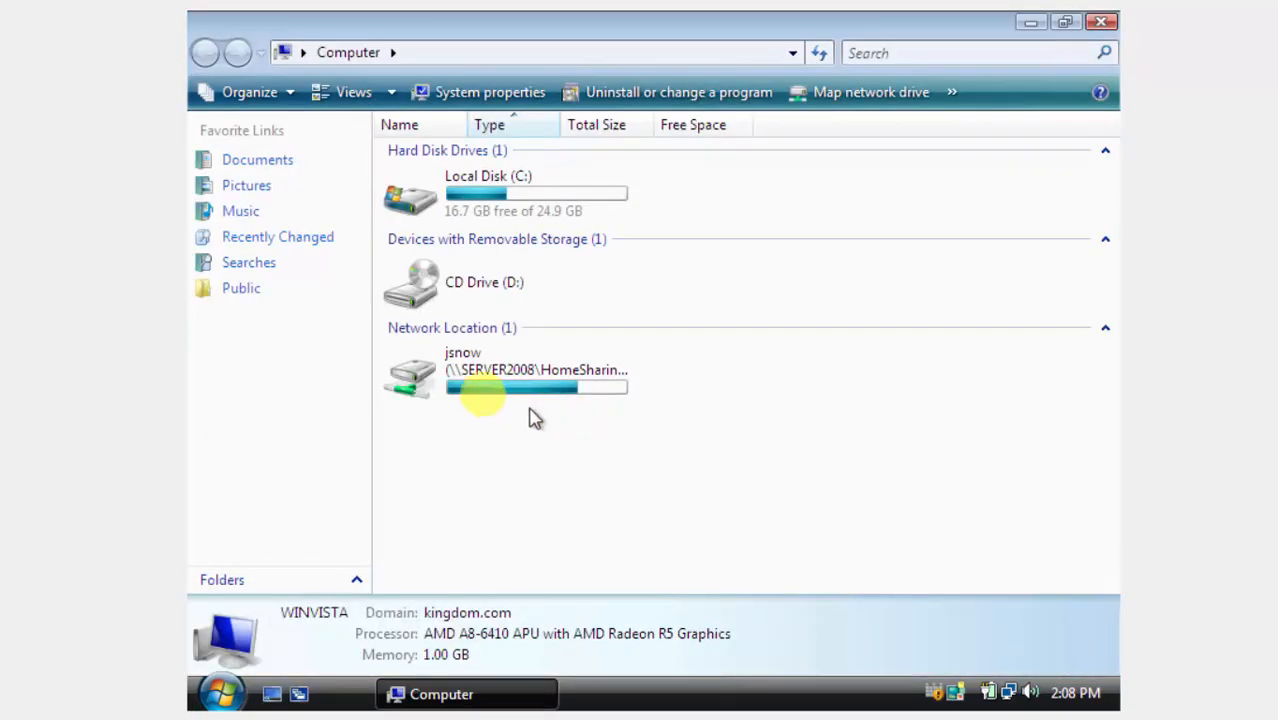
Check that the Z: network home drive is empty, then close the Computer window.
double_click(557, 370)
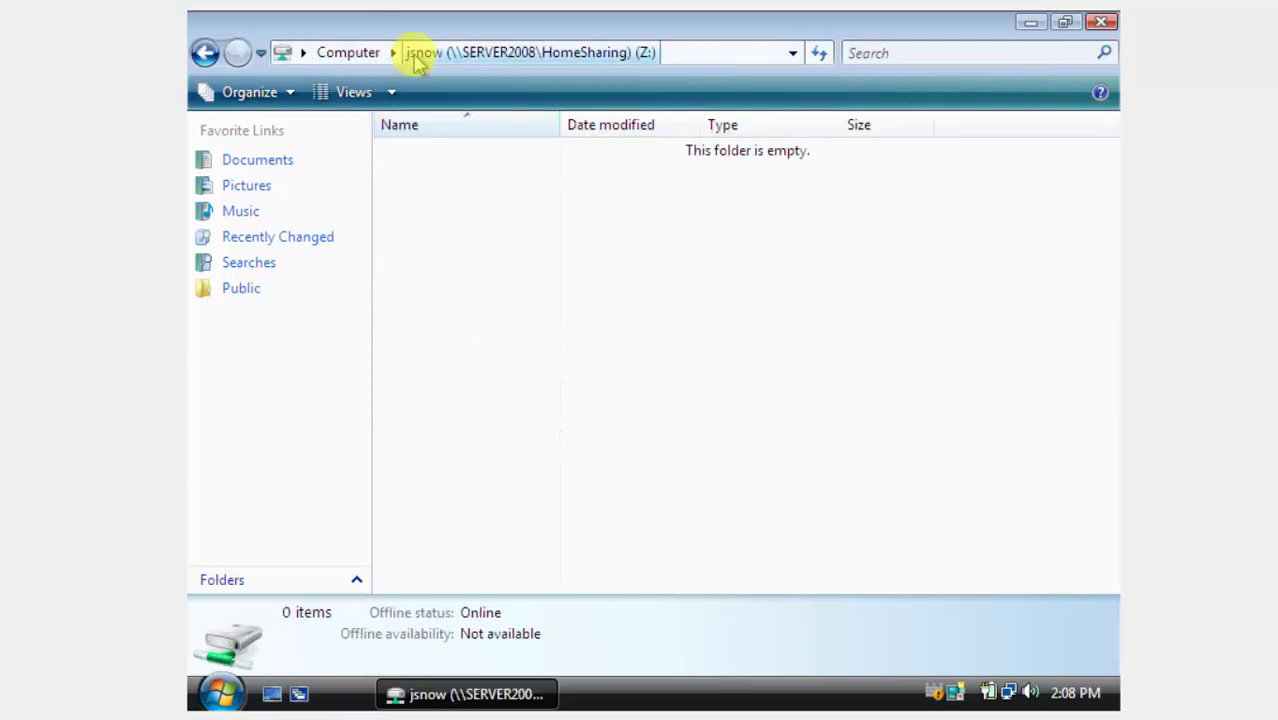
left_click(372, 54)
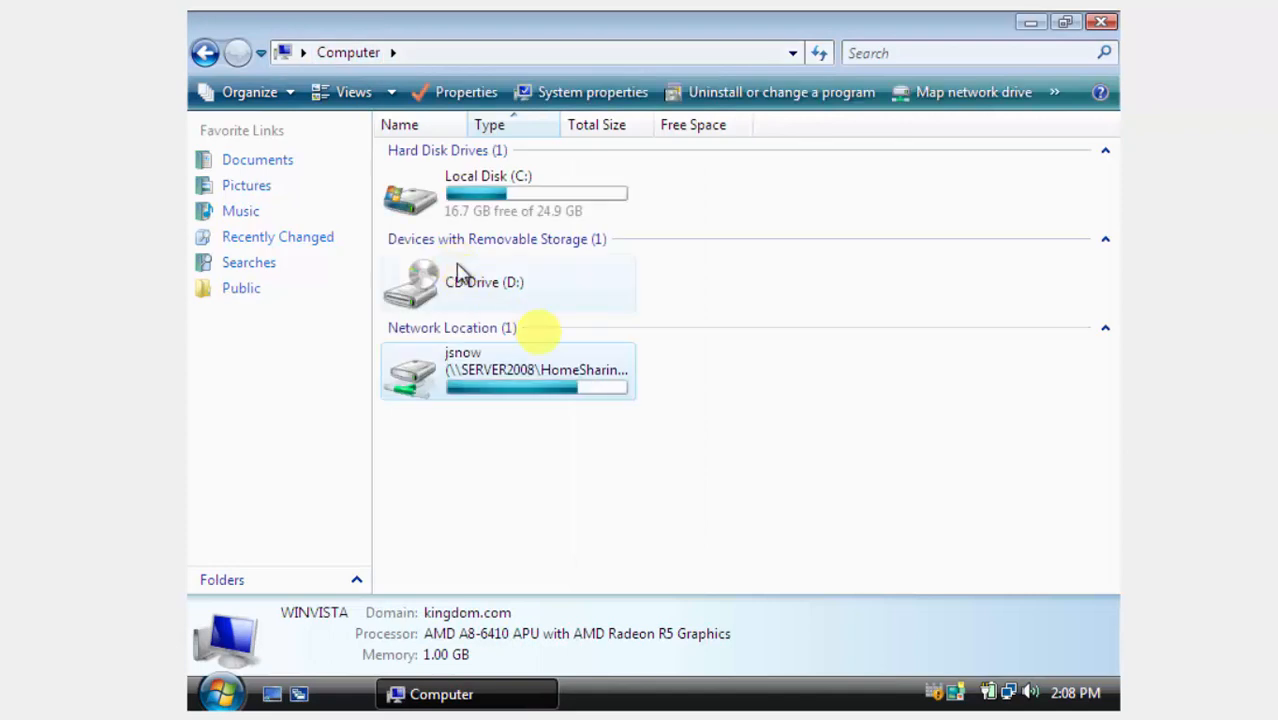
left_click(593, 397)
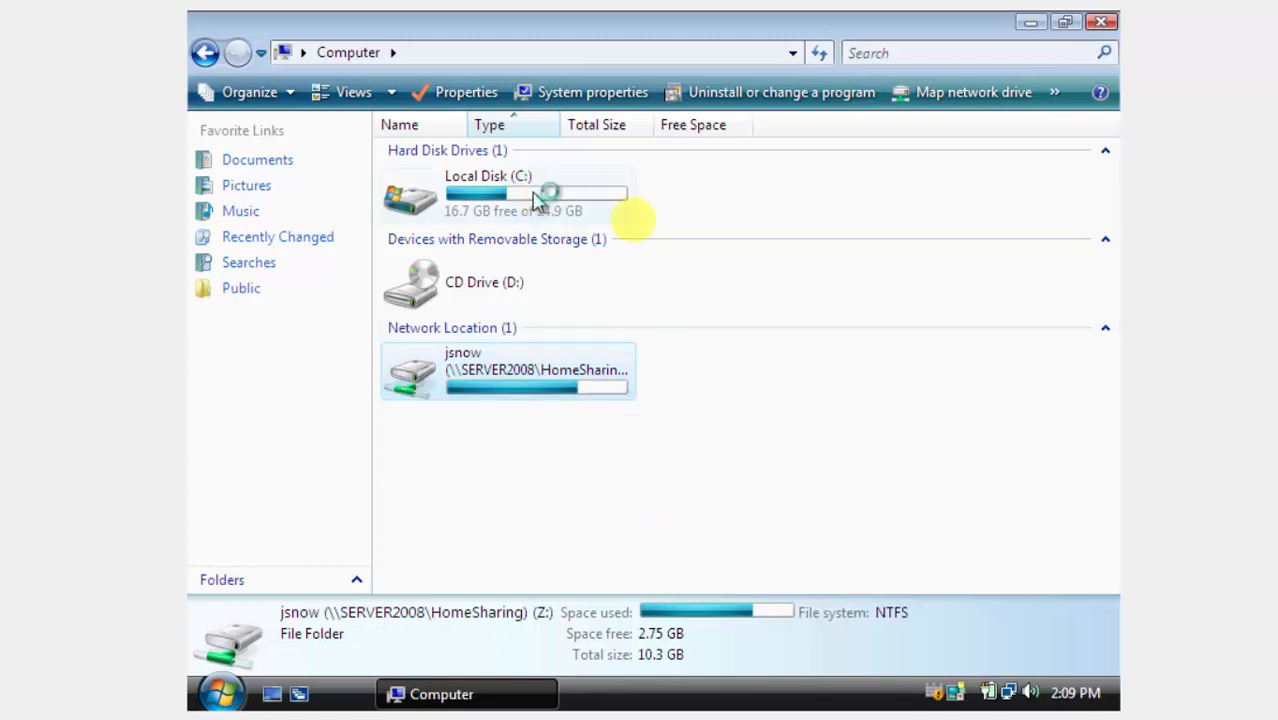
left_click(1101, 21)
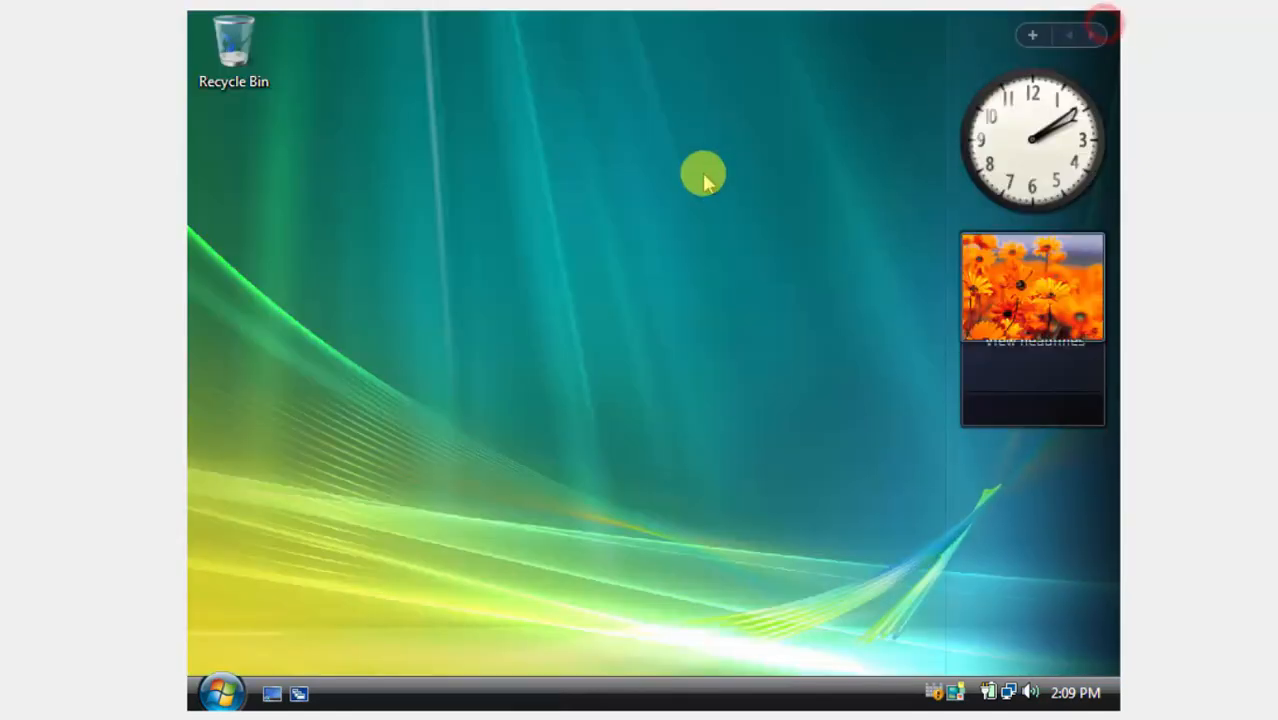
Refresh the Vista desktop and bring up the Start menu.
right_click(704, 186)
left_click(757, 240)
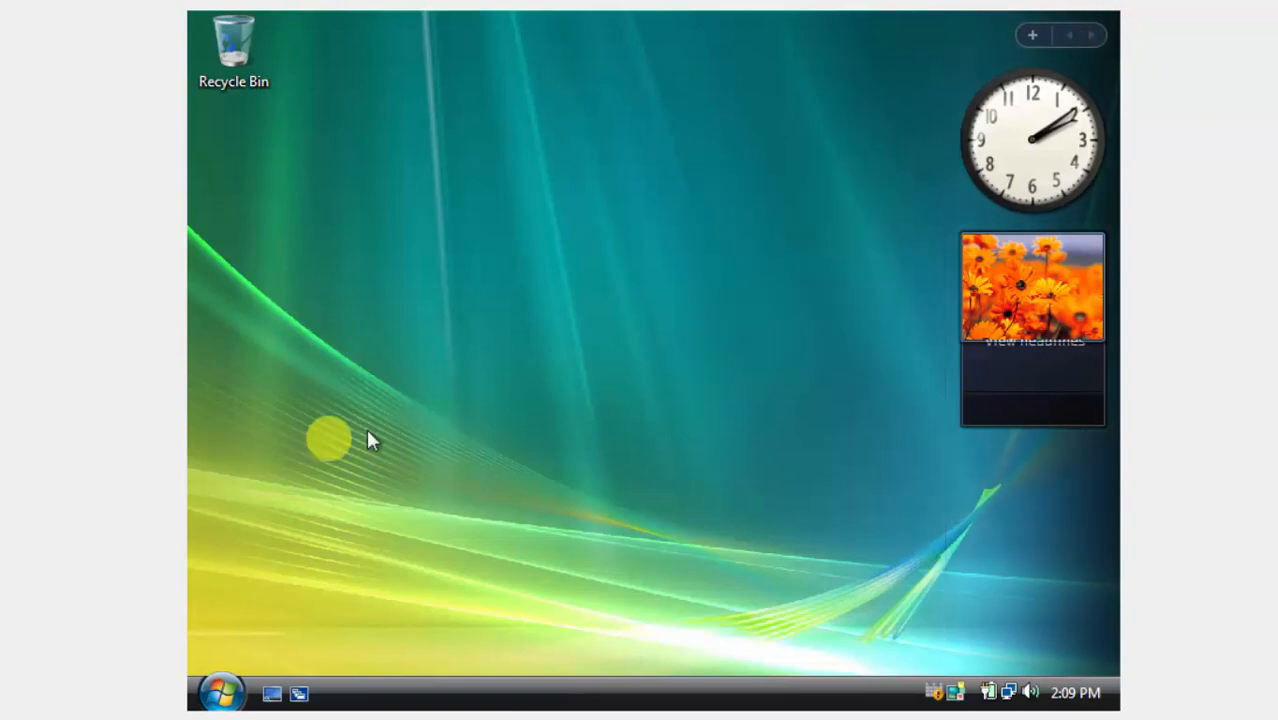
left_click(218, 690)
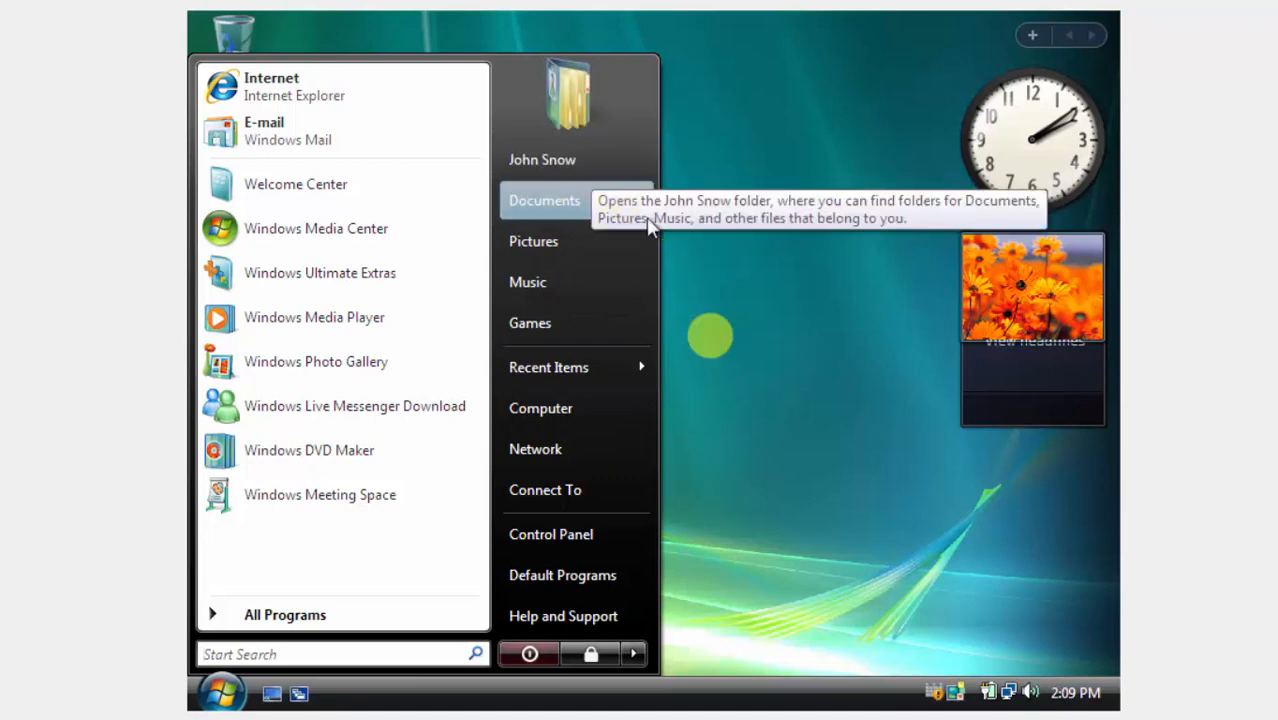
Create a new text document on the desktop named after the user plus 'Profile'.
right_click(712, 343)
left_click(801, 502)
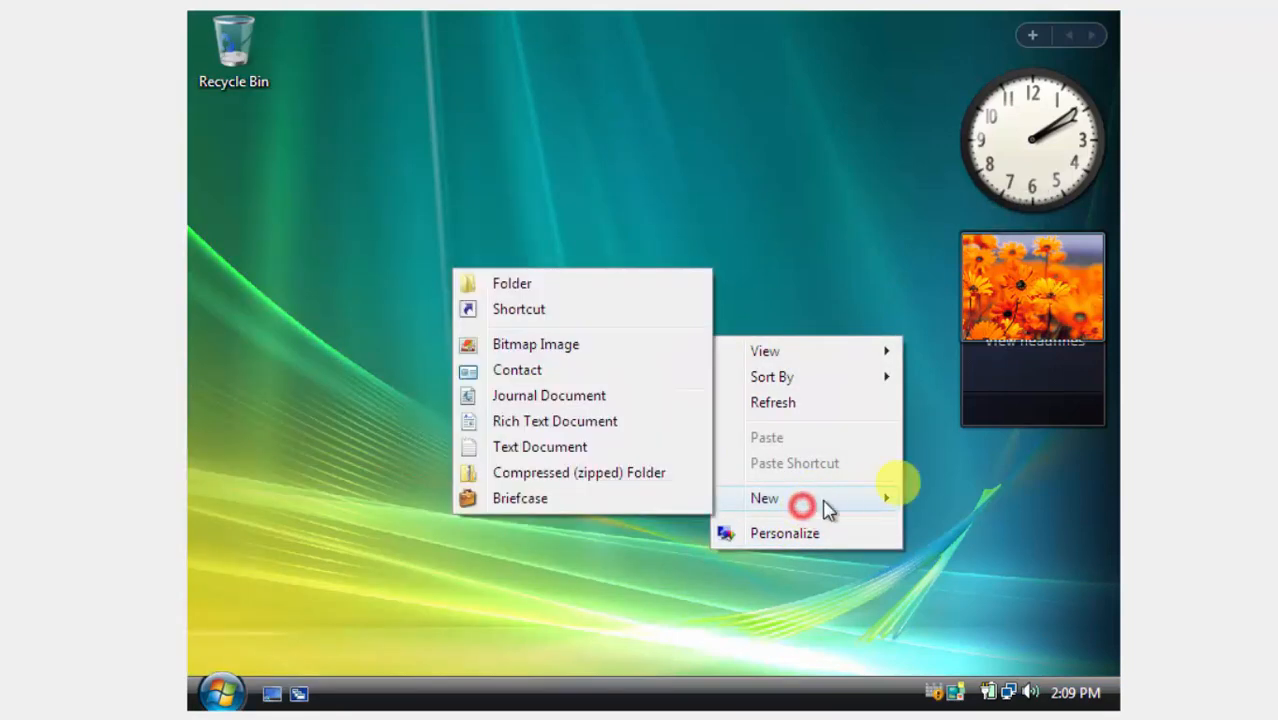
left_click(608, 446)
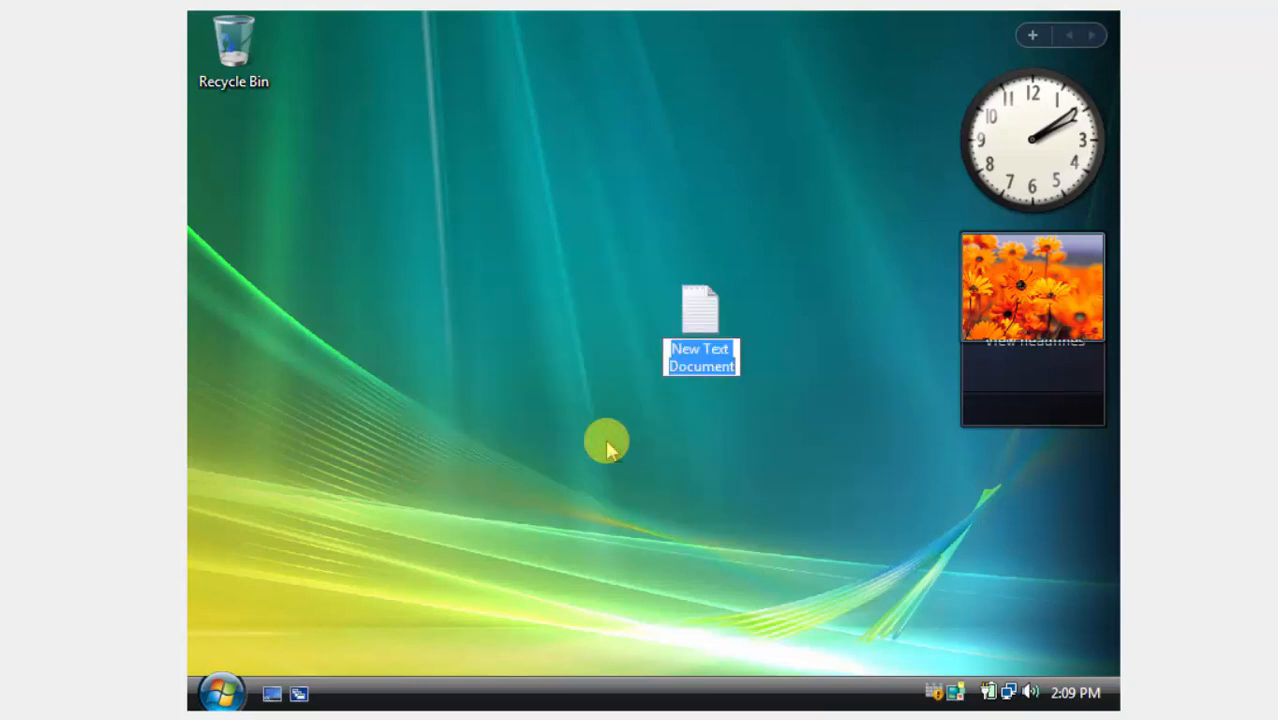
type("John N")
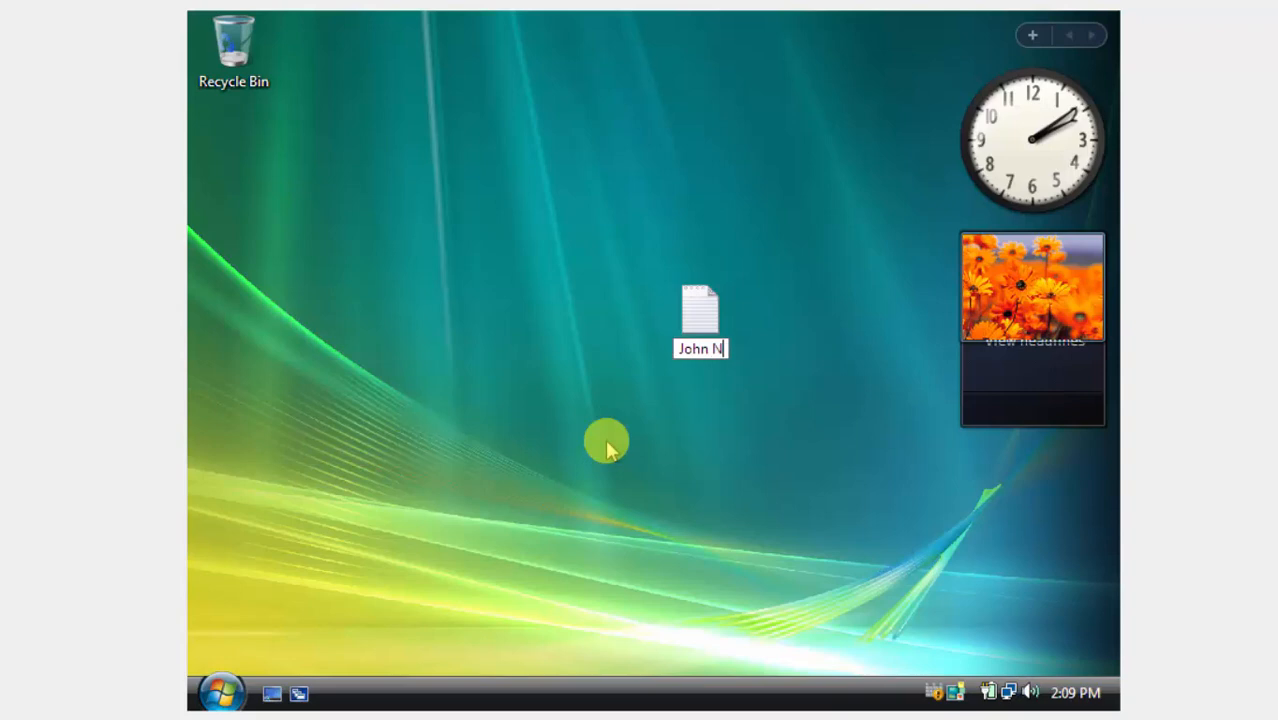
key("BackSpace")
type("Snow ")
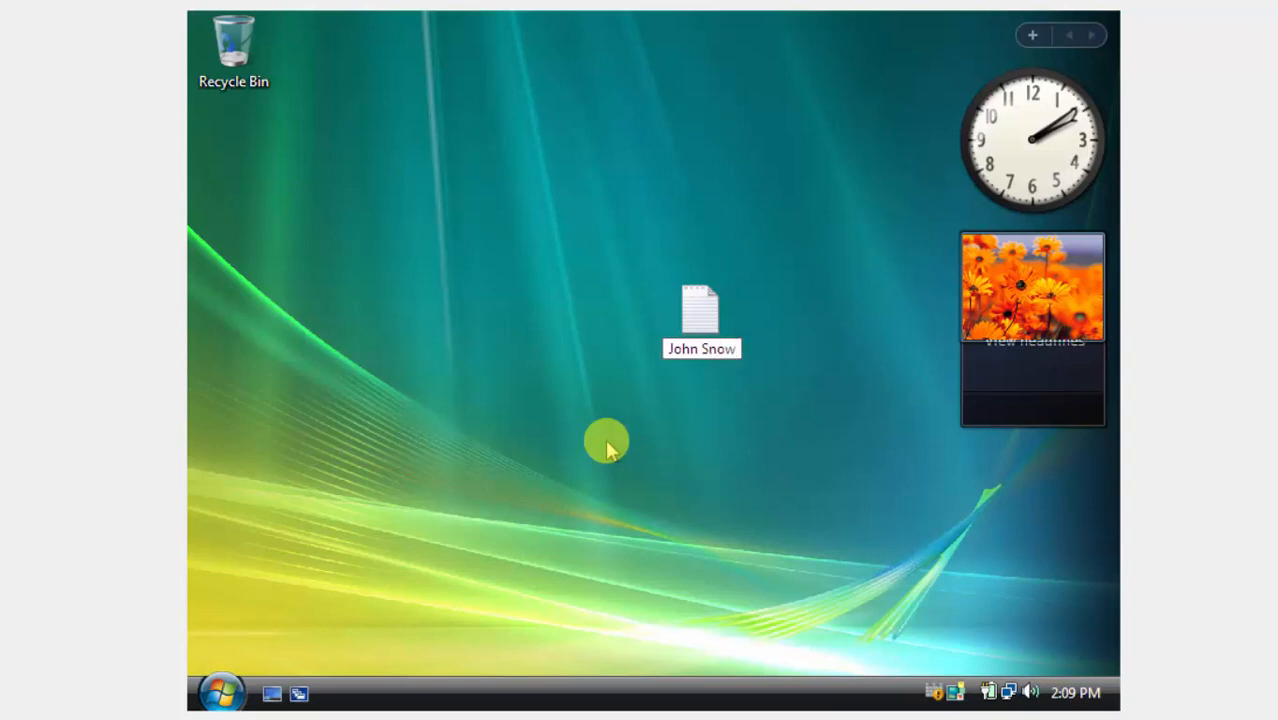
type("P")
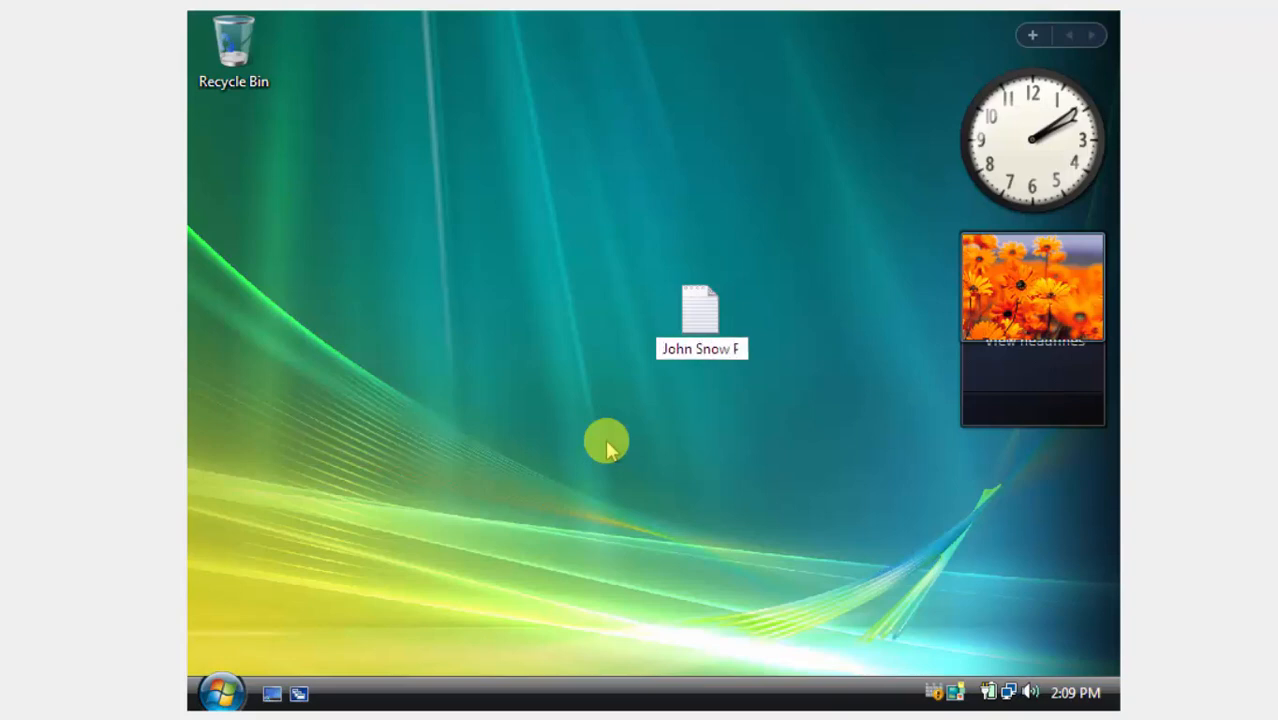
type("rofile")
key("Return")
key("Return")
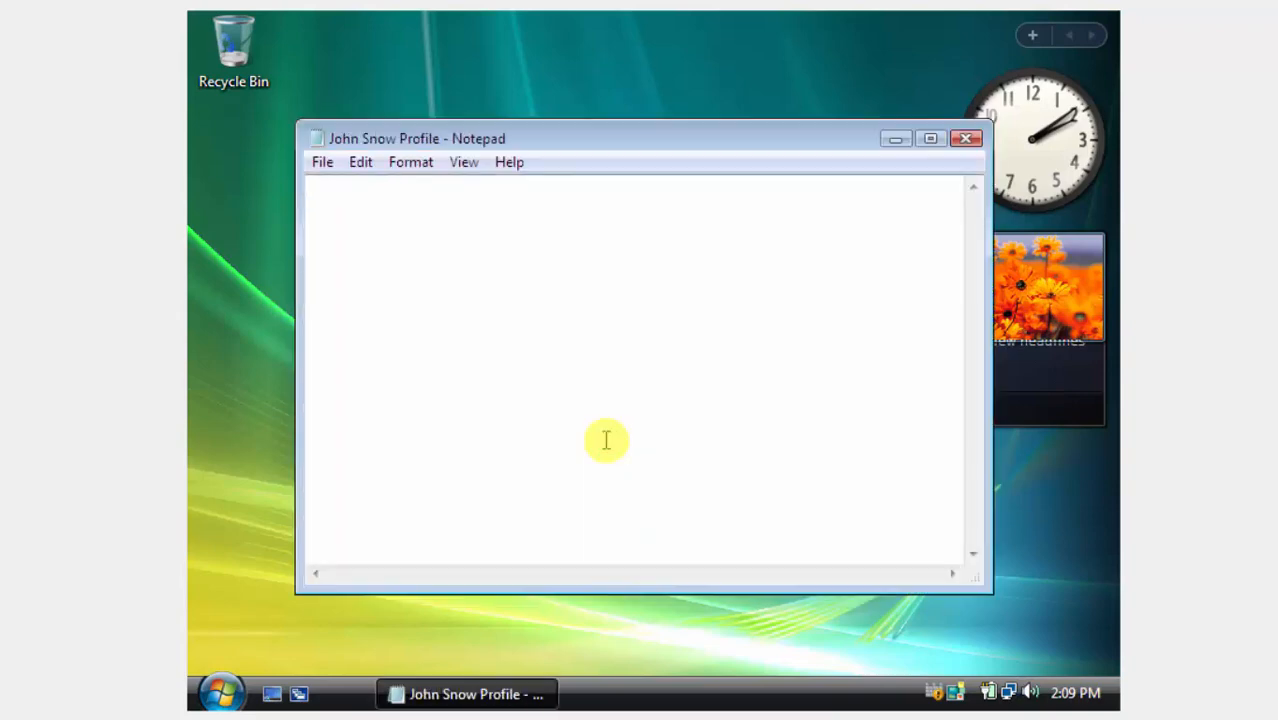
Type a message introducing the user and ending 'winter is coming' in Notepad.
type("I am ju")
type("sh")
key("BackSpace")
key("BackSpace")
type("hn snow and ")
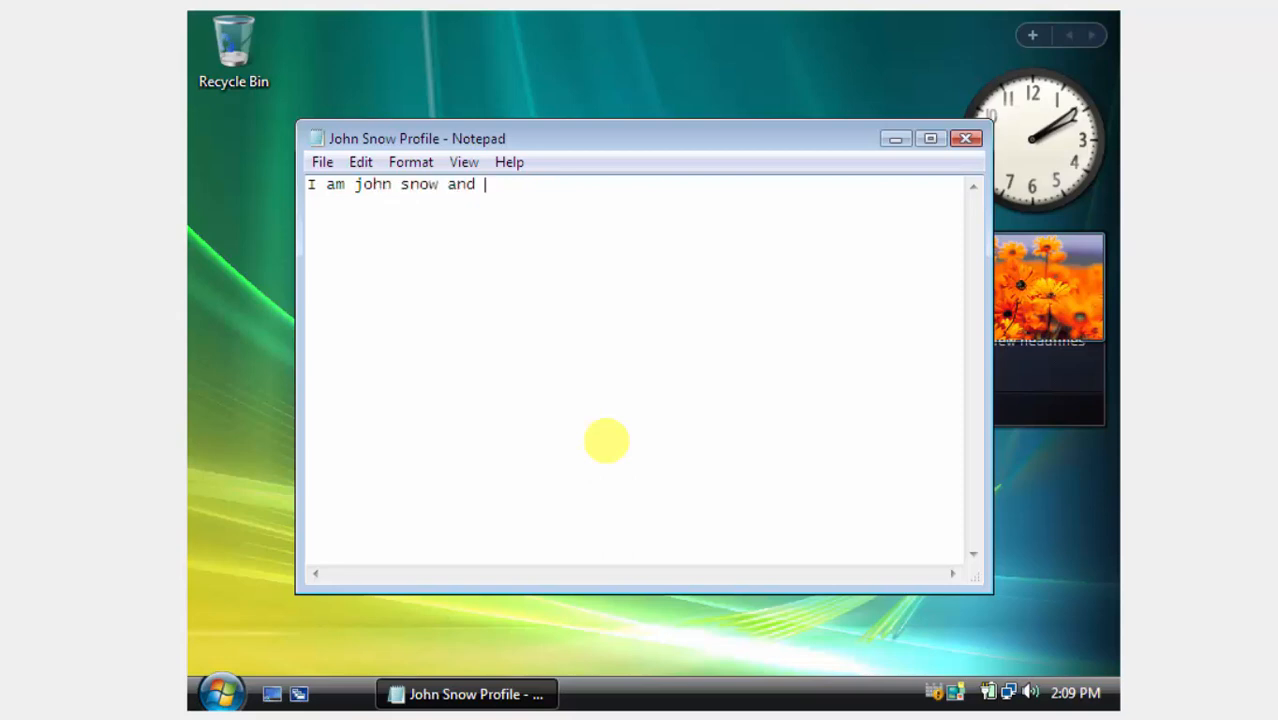
type("i have")
key("BackSpace")
key("BackSpace")
key("BackSpace")
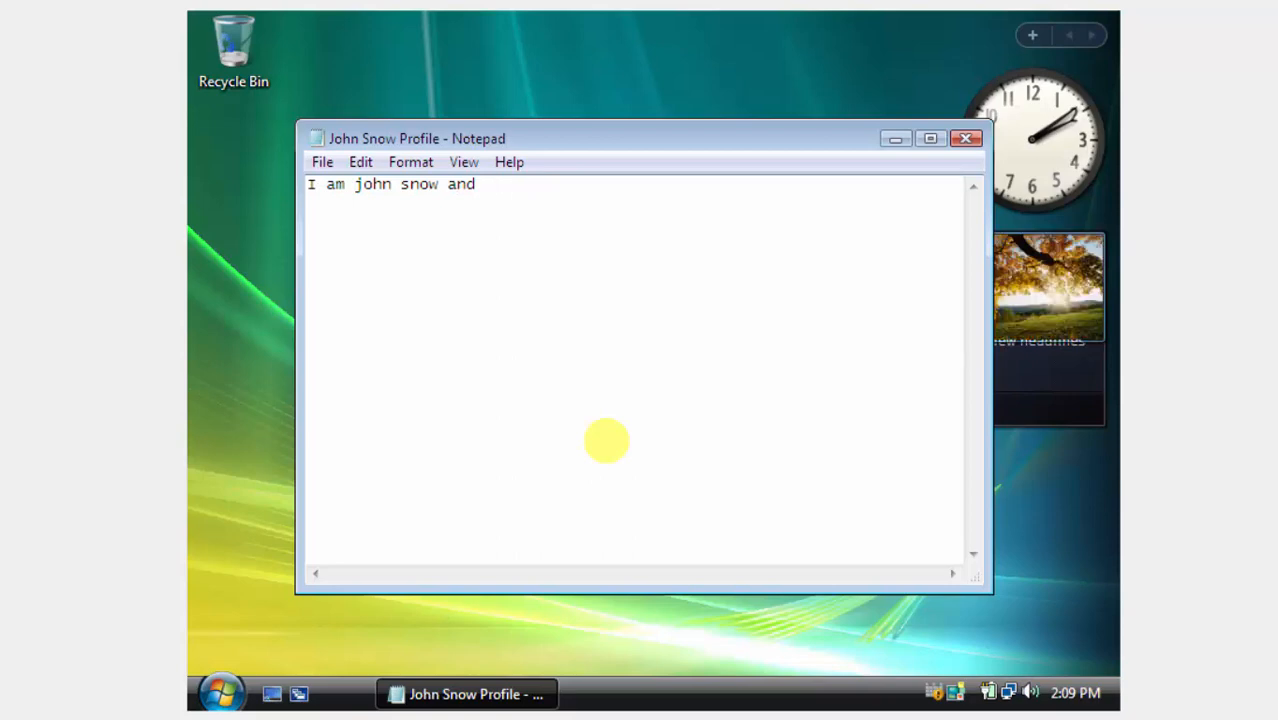
type("have a mess")
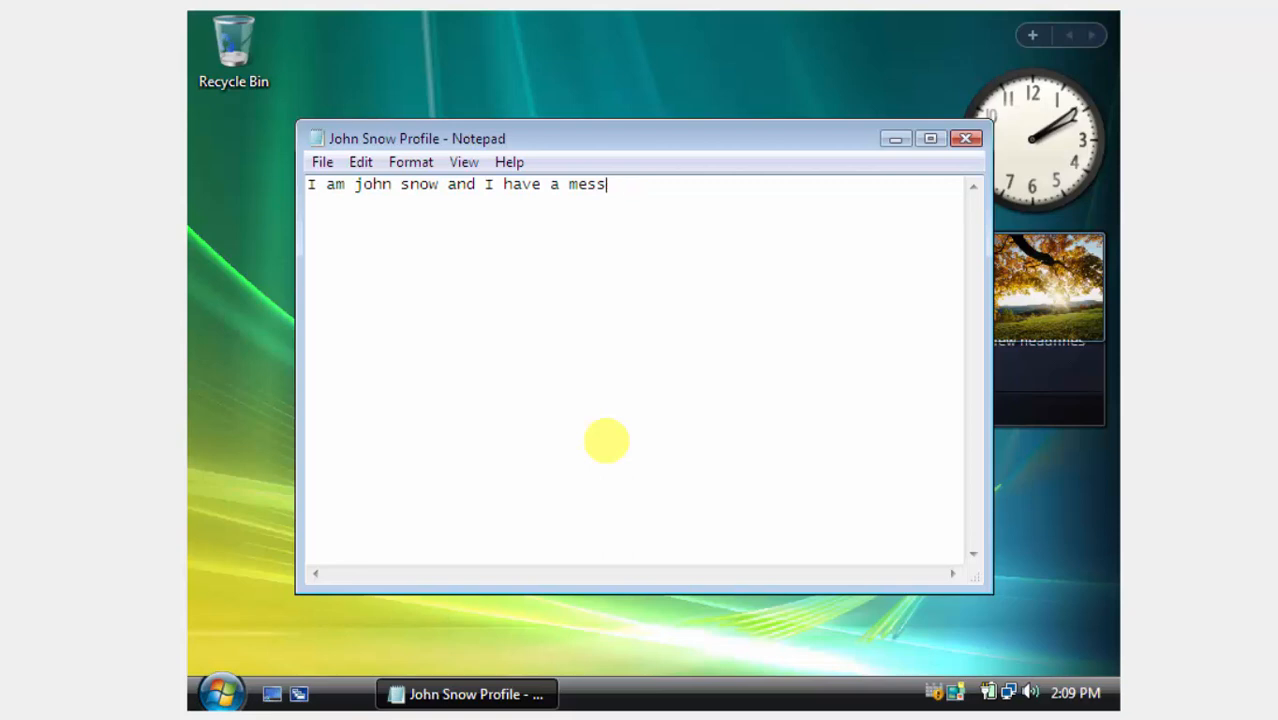
type("age for you.")
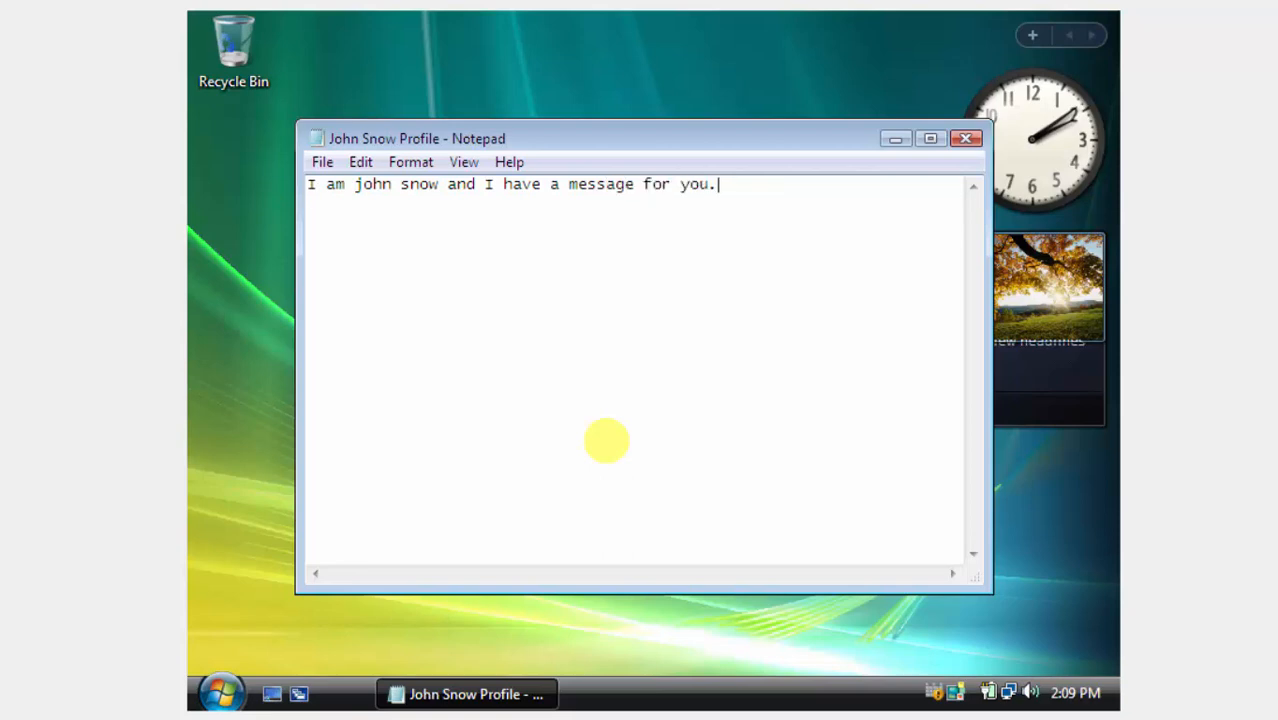
type(" winter is coming!!!")
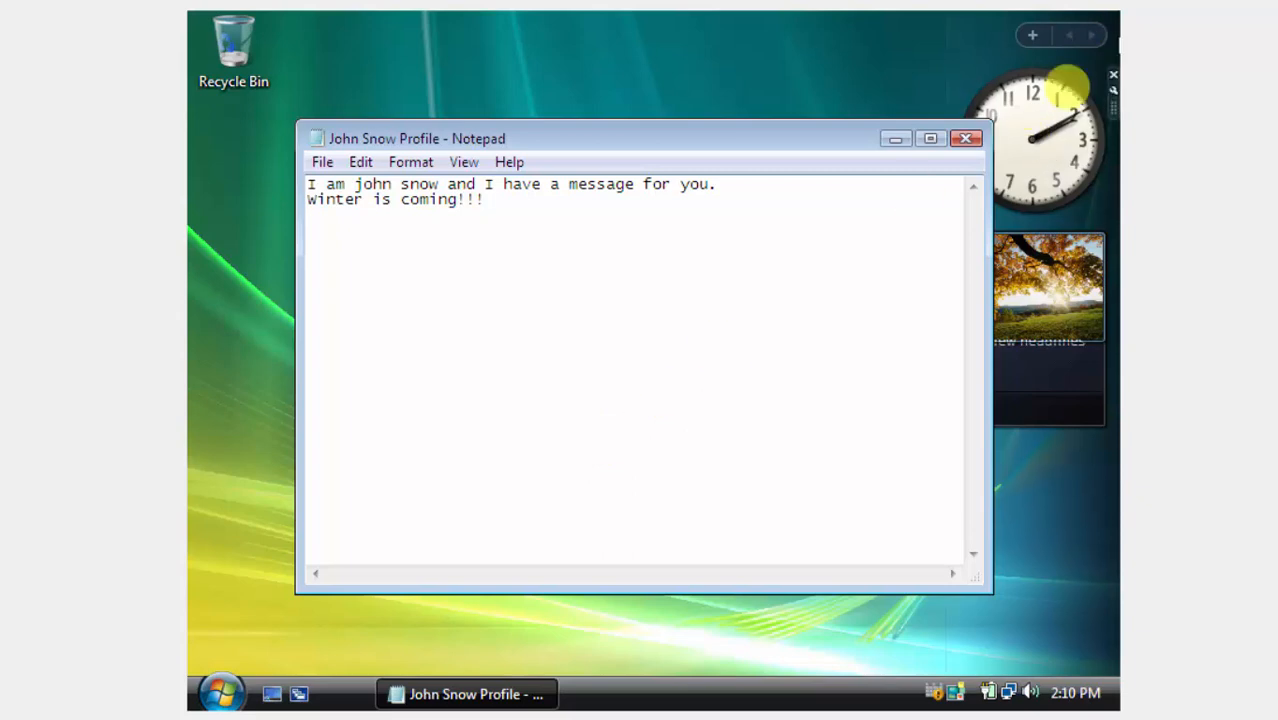
Save and close the profile file, move its icon below Recycle Bin, and refresh the desktop.
left_click(965, 140)
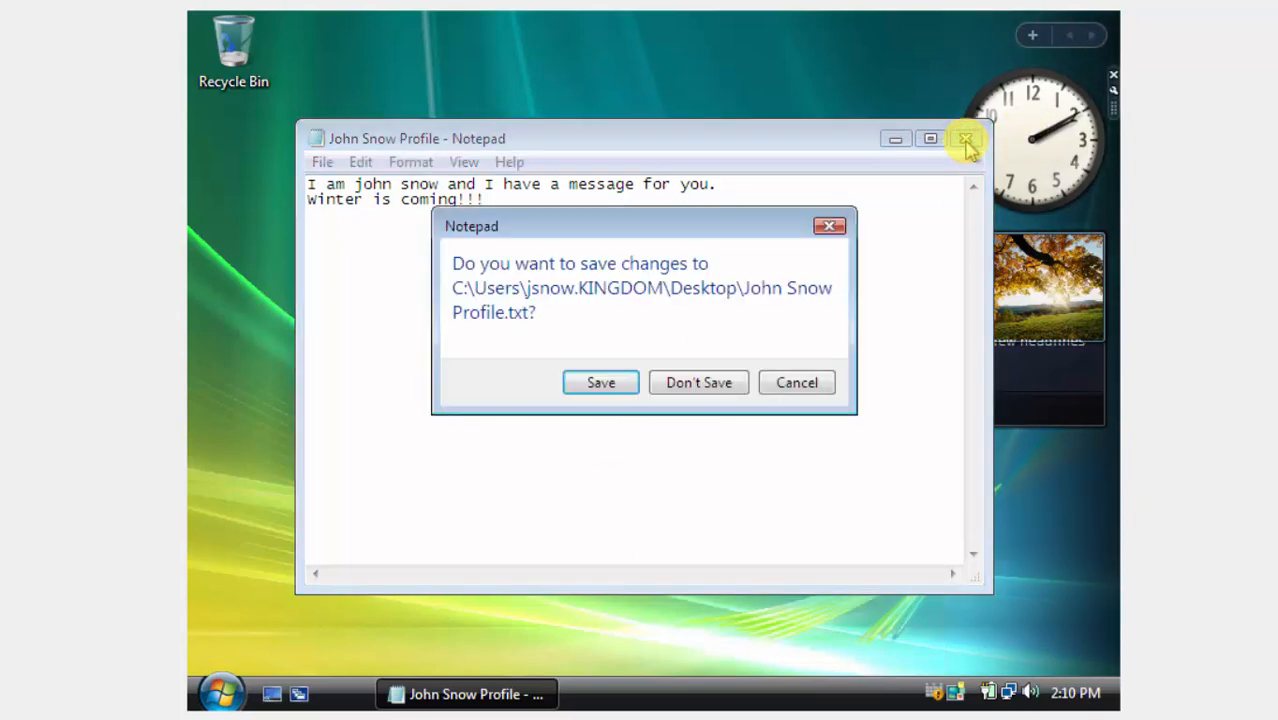
key("Return")
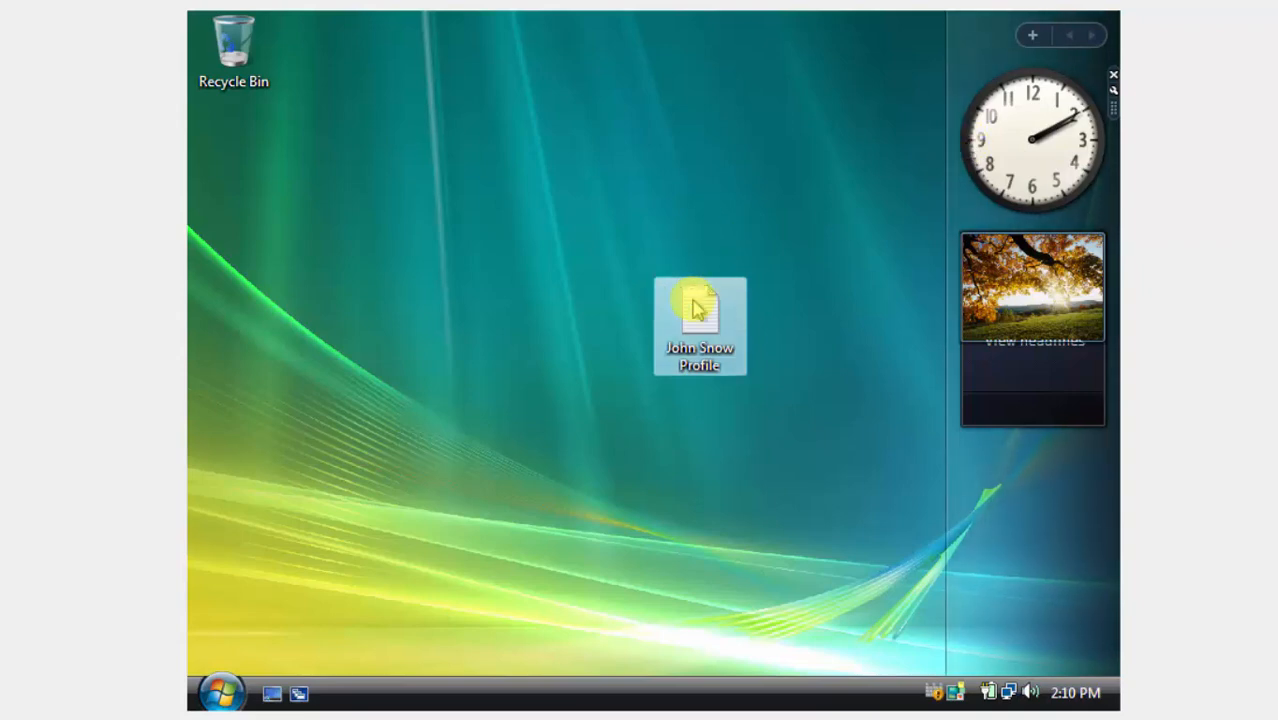
left_click_drag(693, 302, 240, 140)
right_click(489, 170)
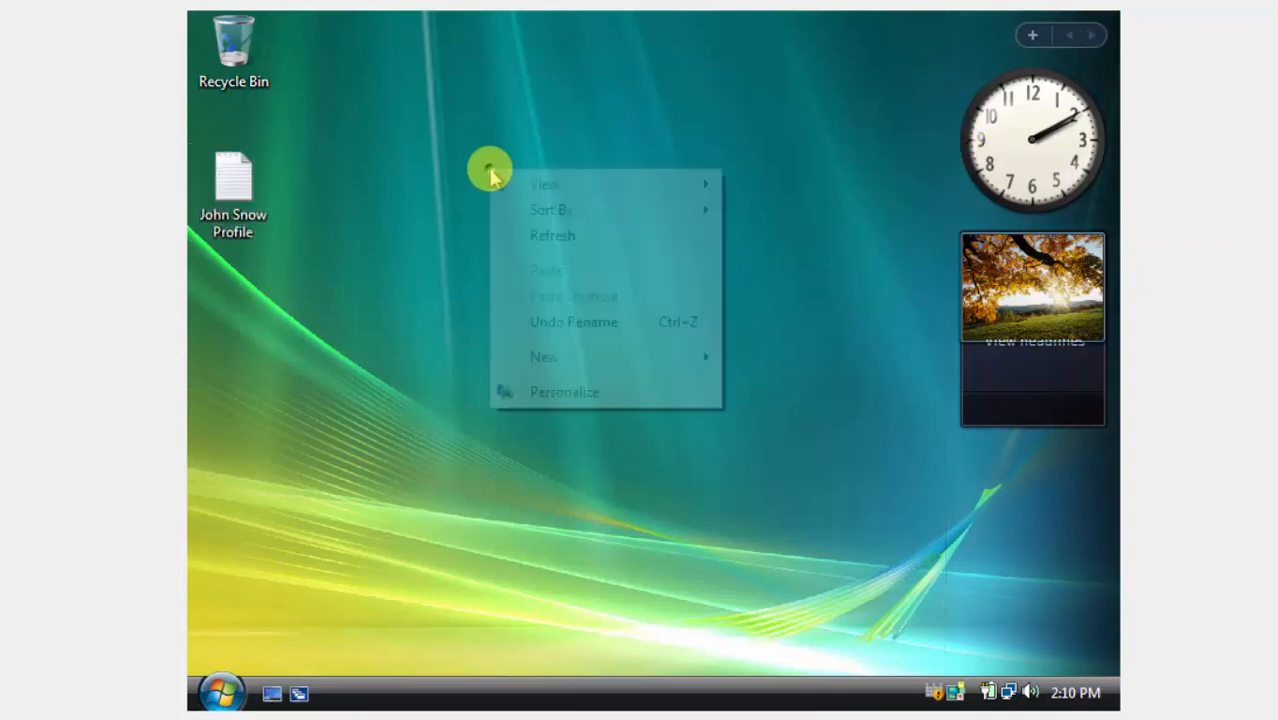
left_click(524, 234)
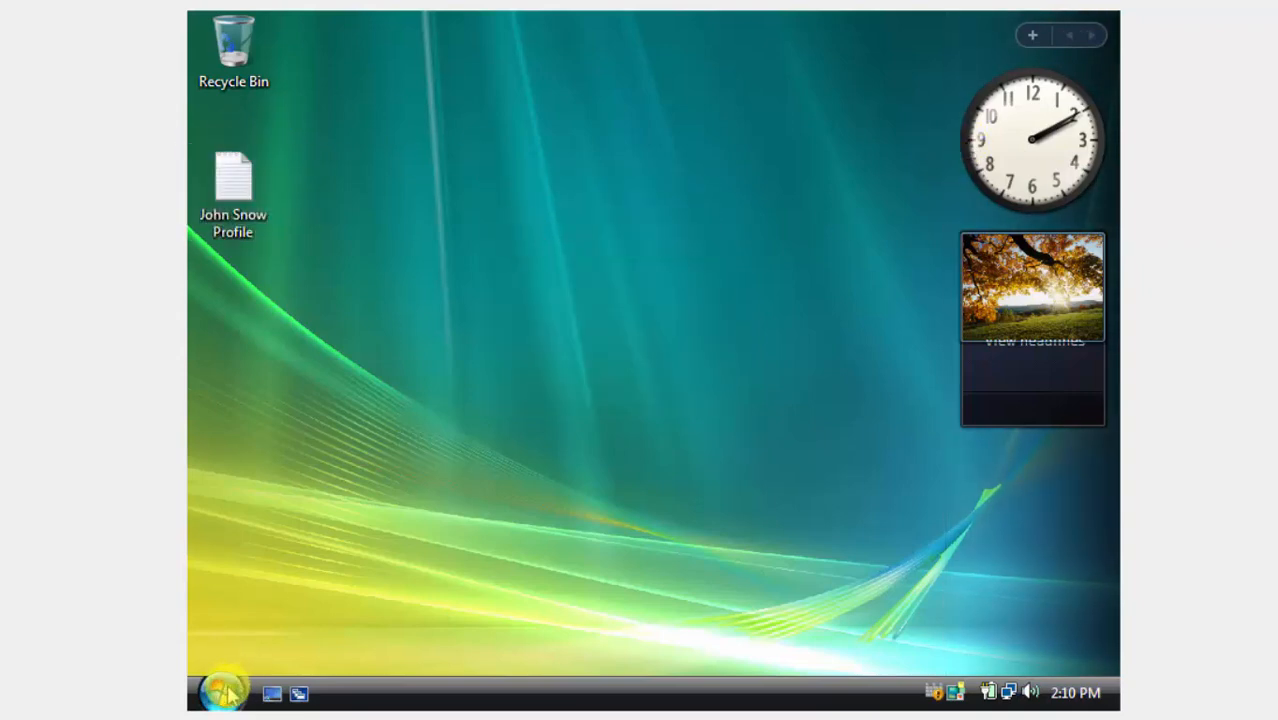
Log the domain user off Vista and switch to the Windows 7 VM.
left_click(220, 689)
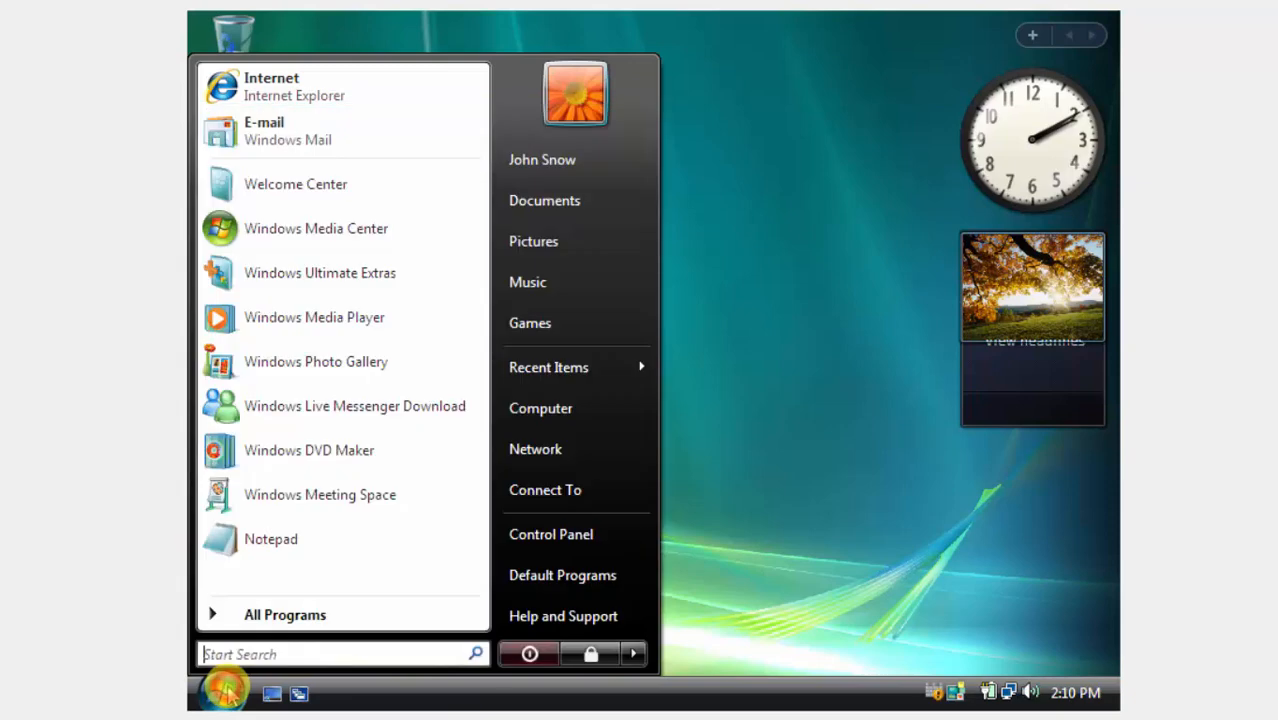
left_click(640, 655)
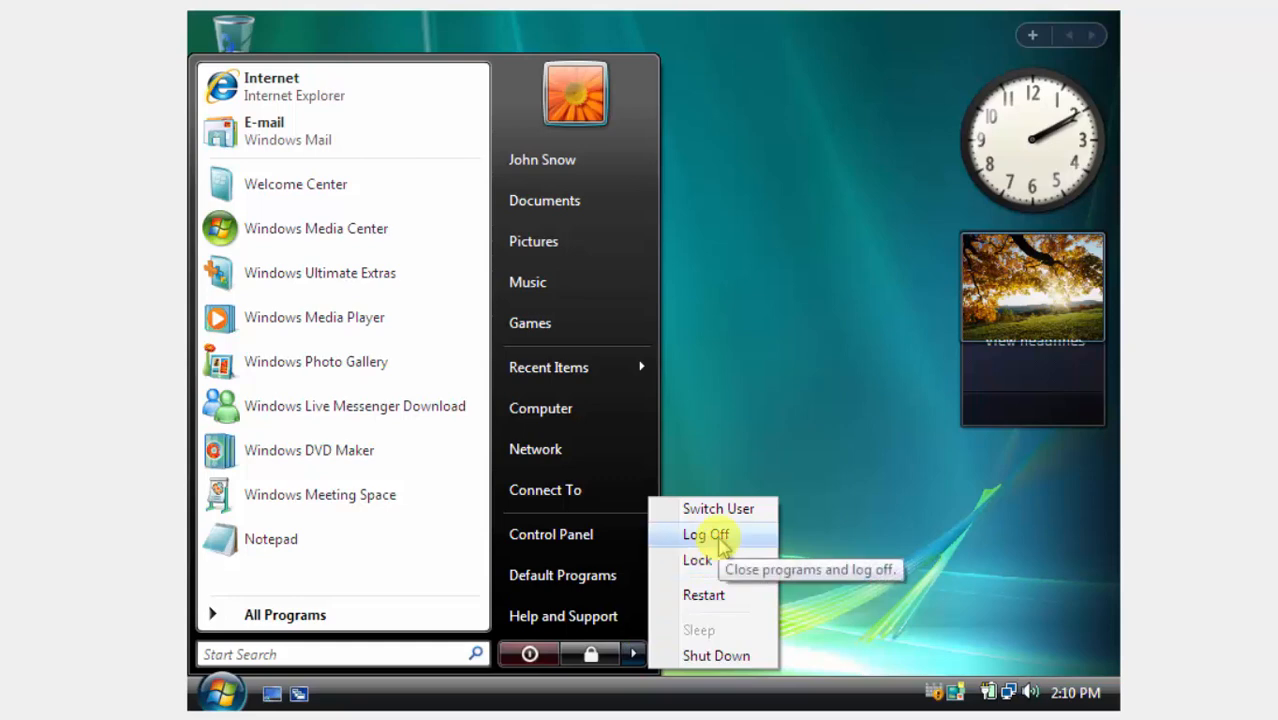
left_click(705, 535)
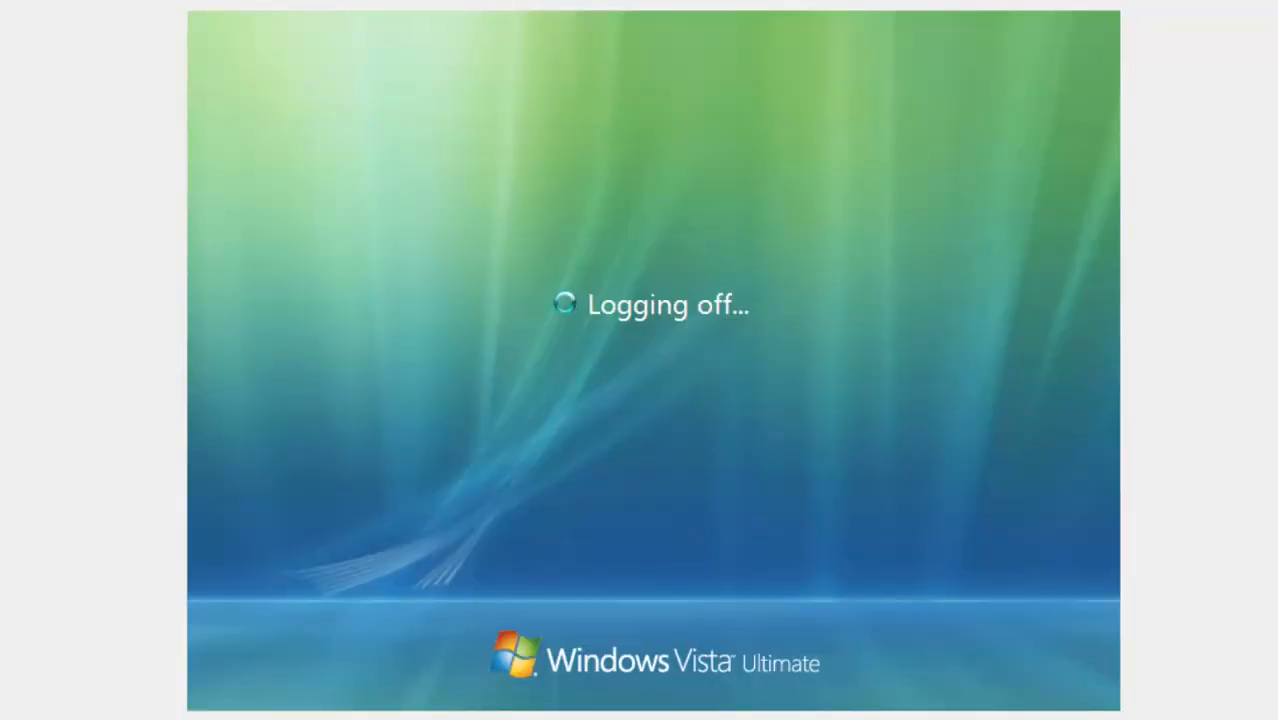
left_click(725, 700)
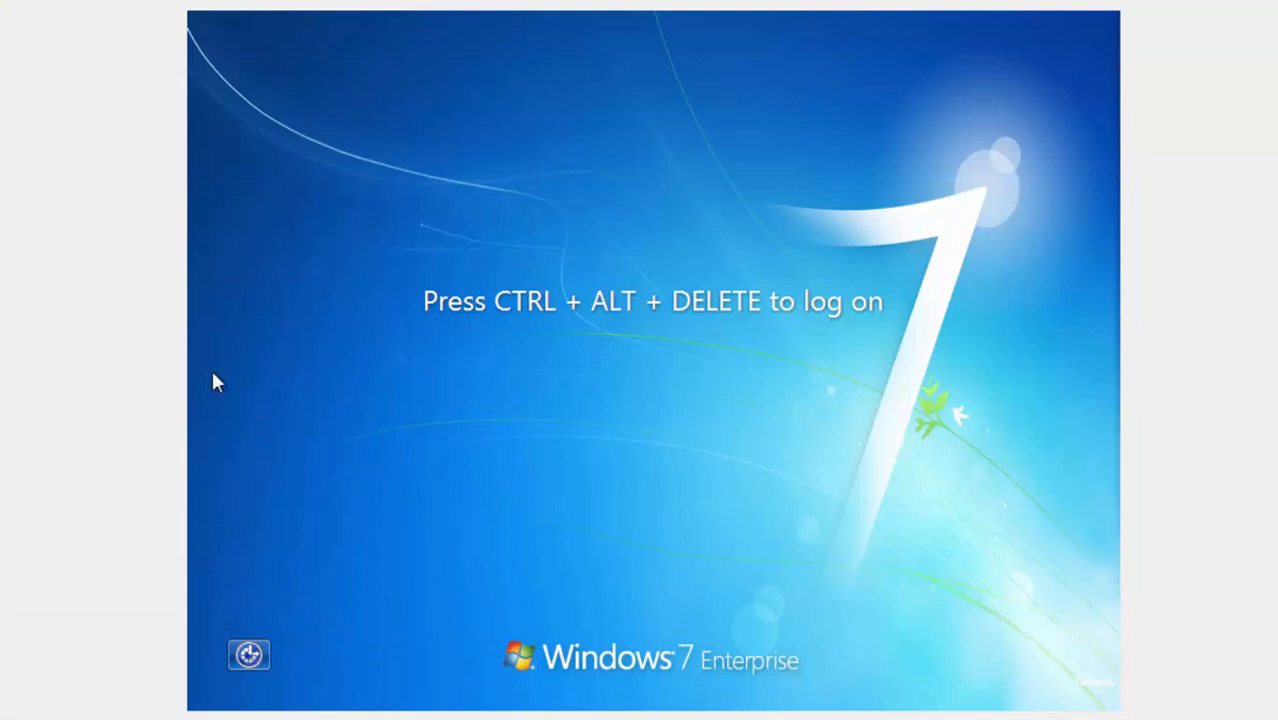
Send the secure logon sequence (Ctrl+Alt+Del) to the Windows 7 guest.
left_click(42, 0)
mouse_move(90, 5)
left_click(330, 28)
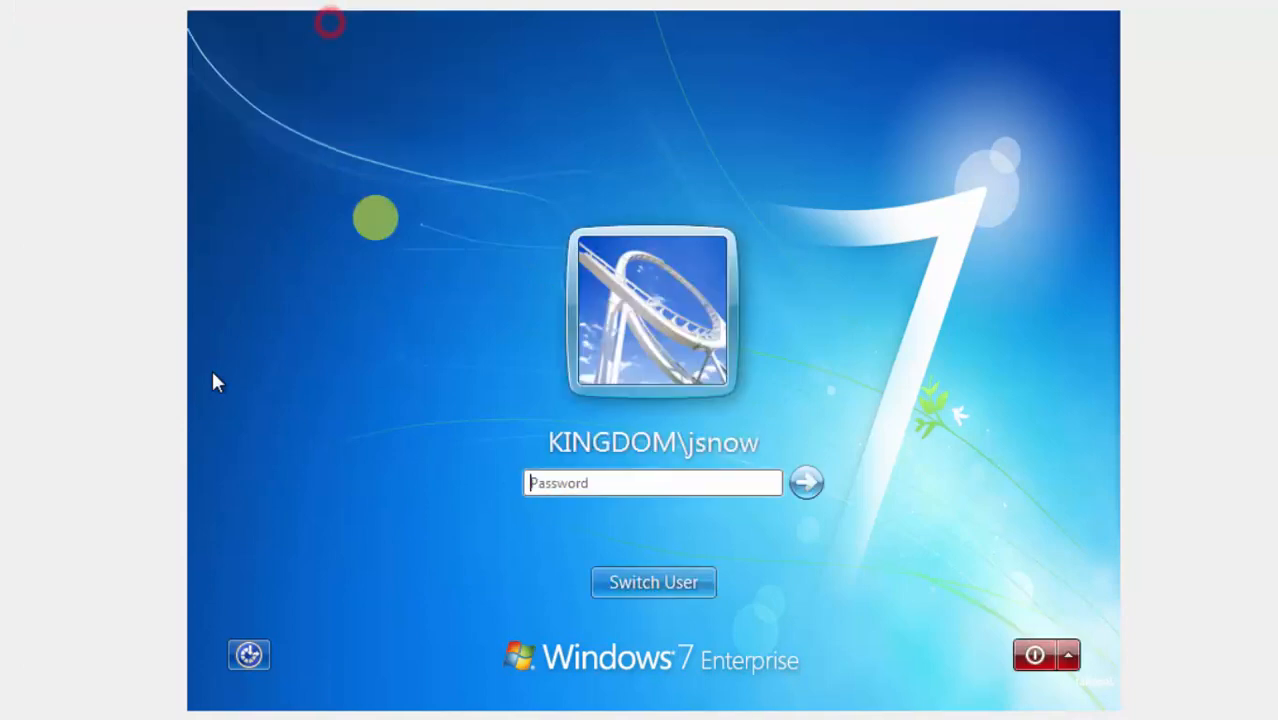
Log on as Other User with the KINGDOM domain username and password.
left_click(648, 585)
left_click(662, 593)
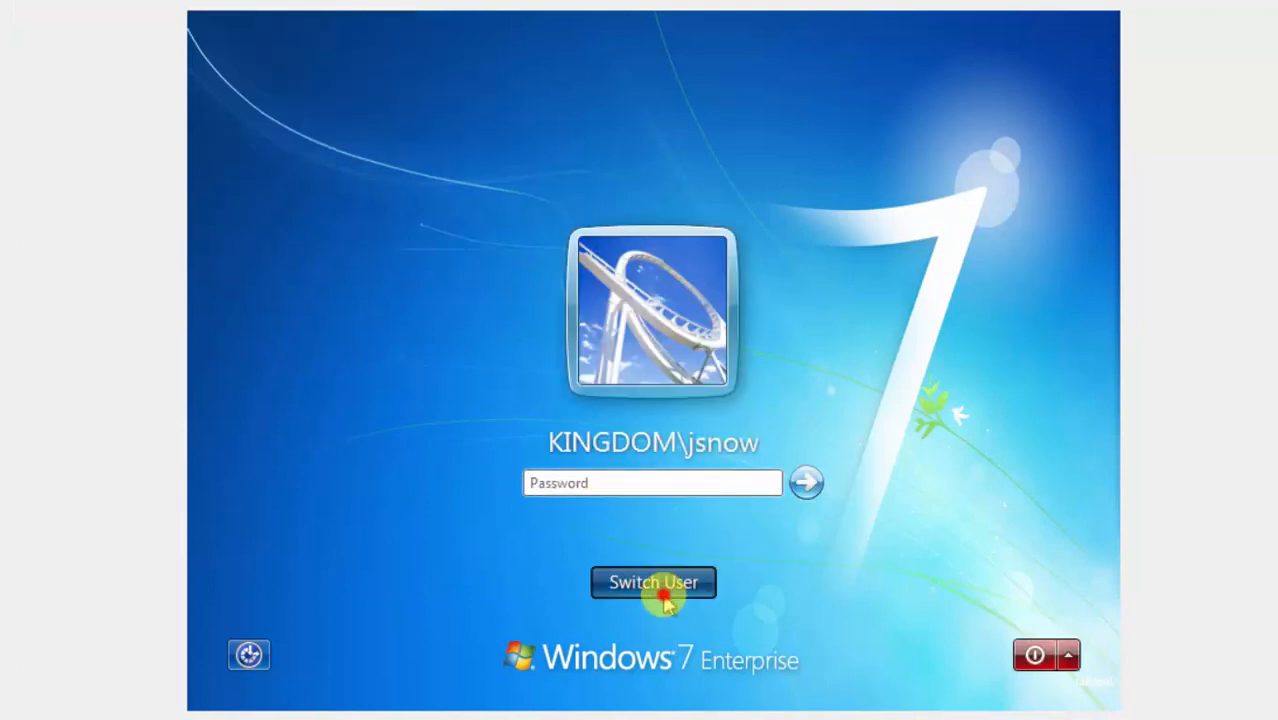
left_click(789, 420)
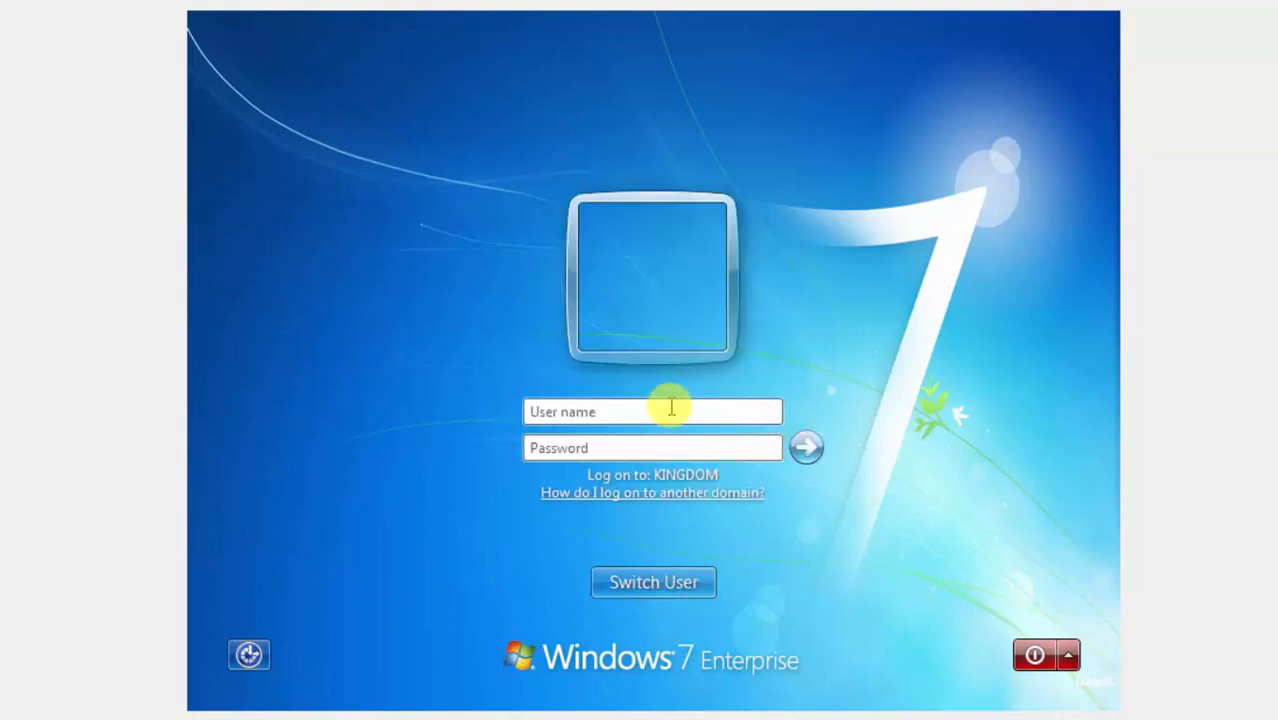
type("king")
type("do")
type("om")
type("\\")
type("jsnow")
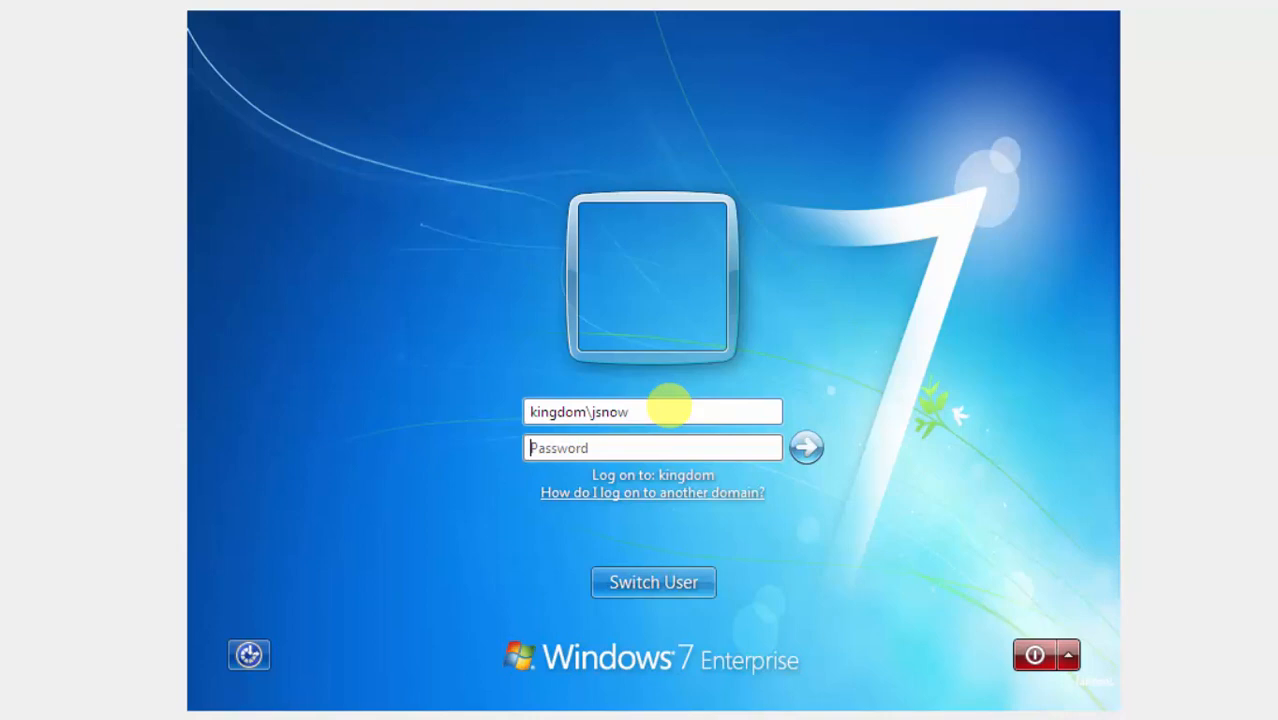
type("p")
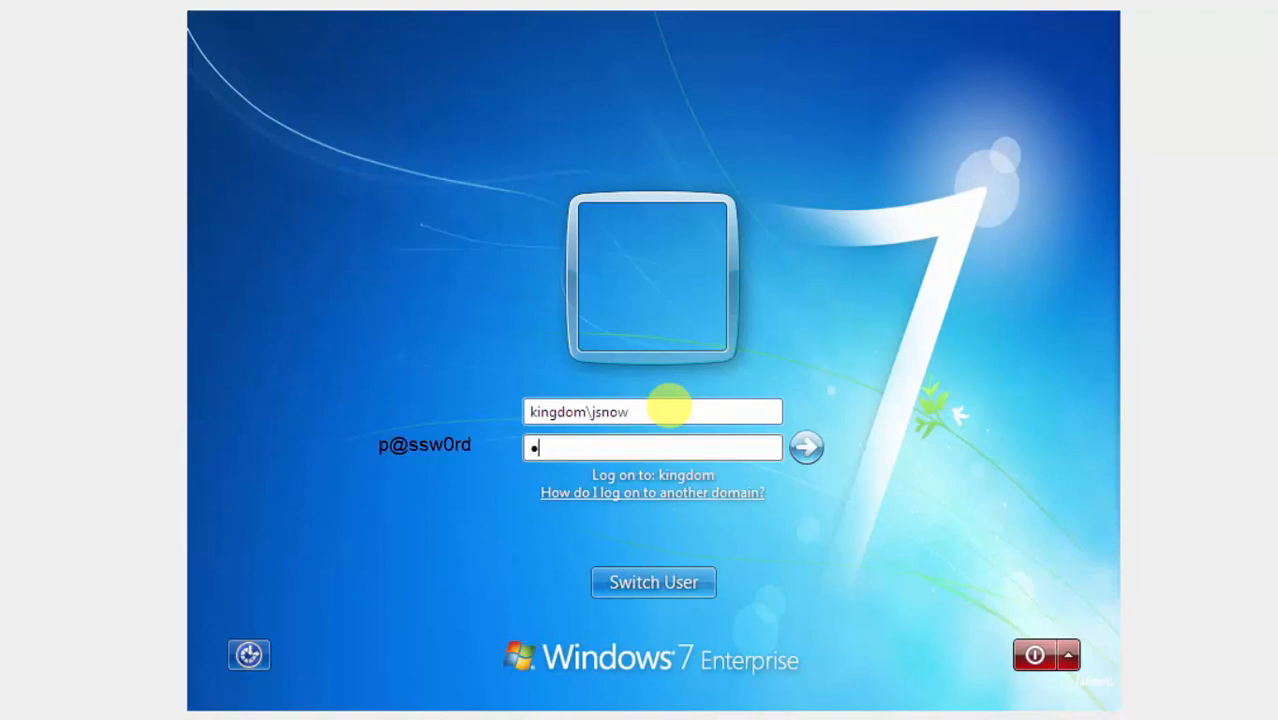
type("@ssw0rd")
key("Return")
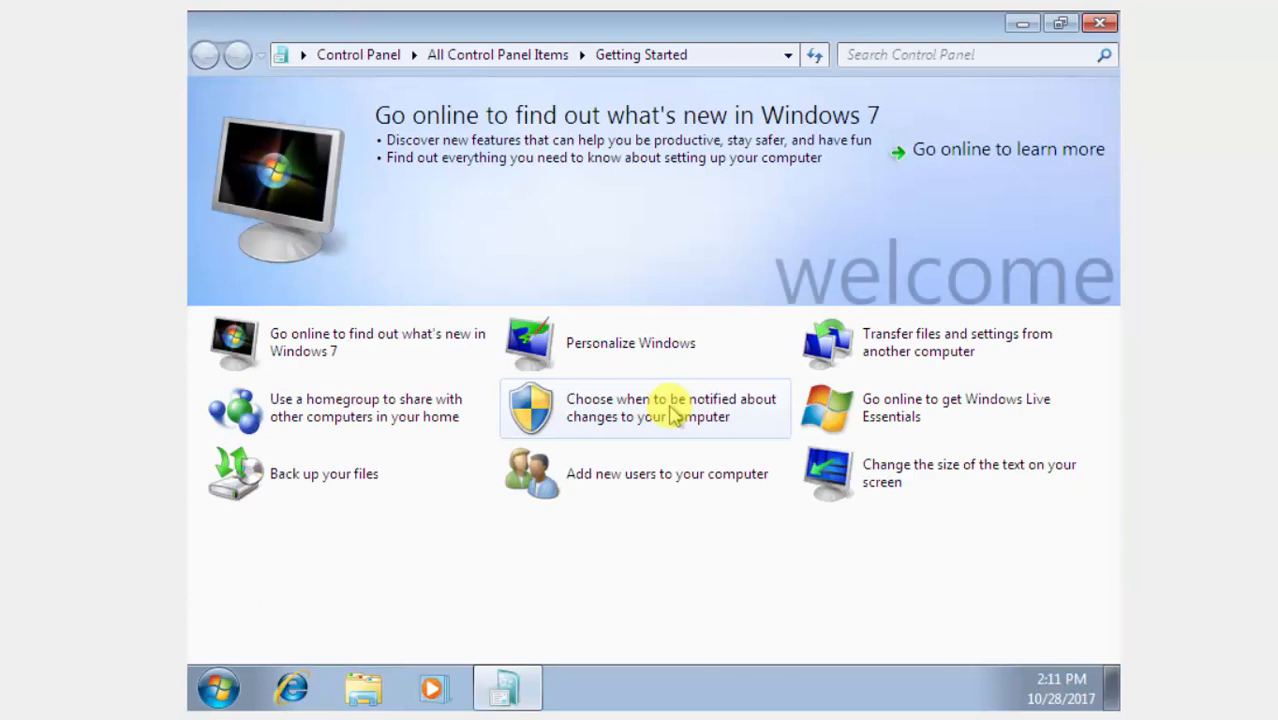
Close Getting Started, then read the desktop profile note showing 'Winter is coming!!!' and close it.
left_click(1099, 22)
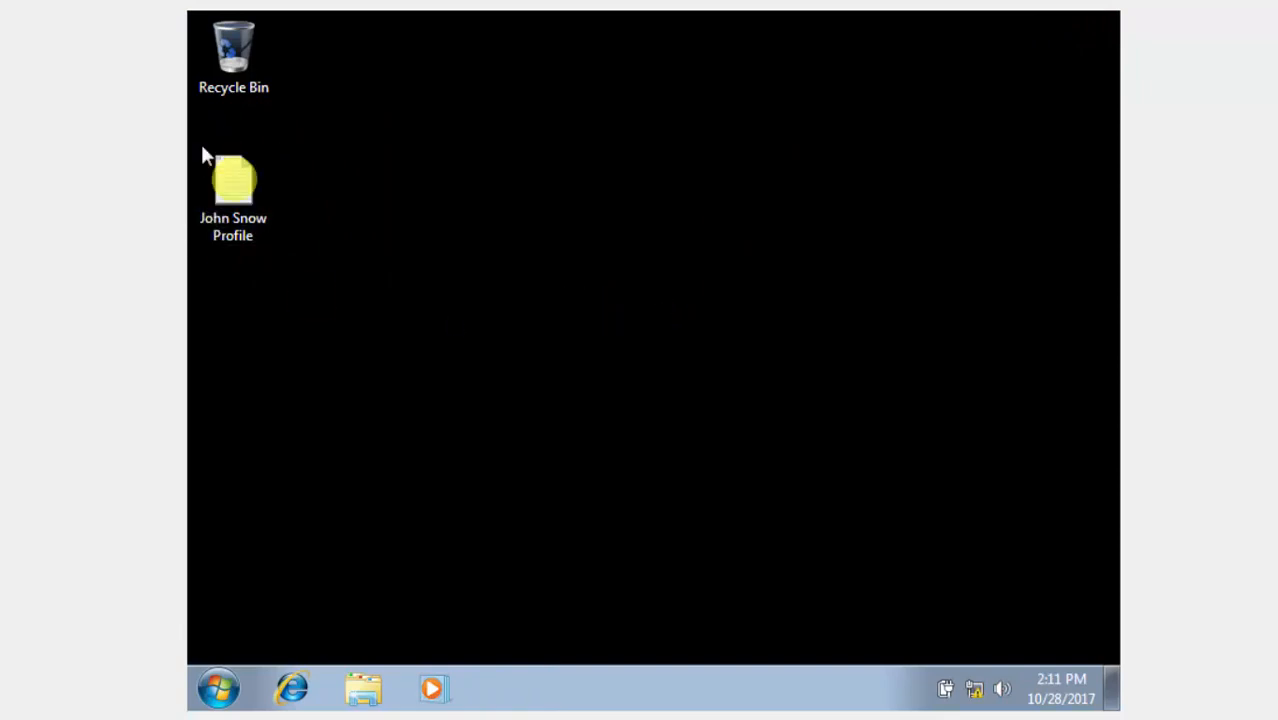
left_click(240, 197)
double_click(240, 197)
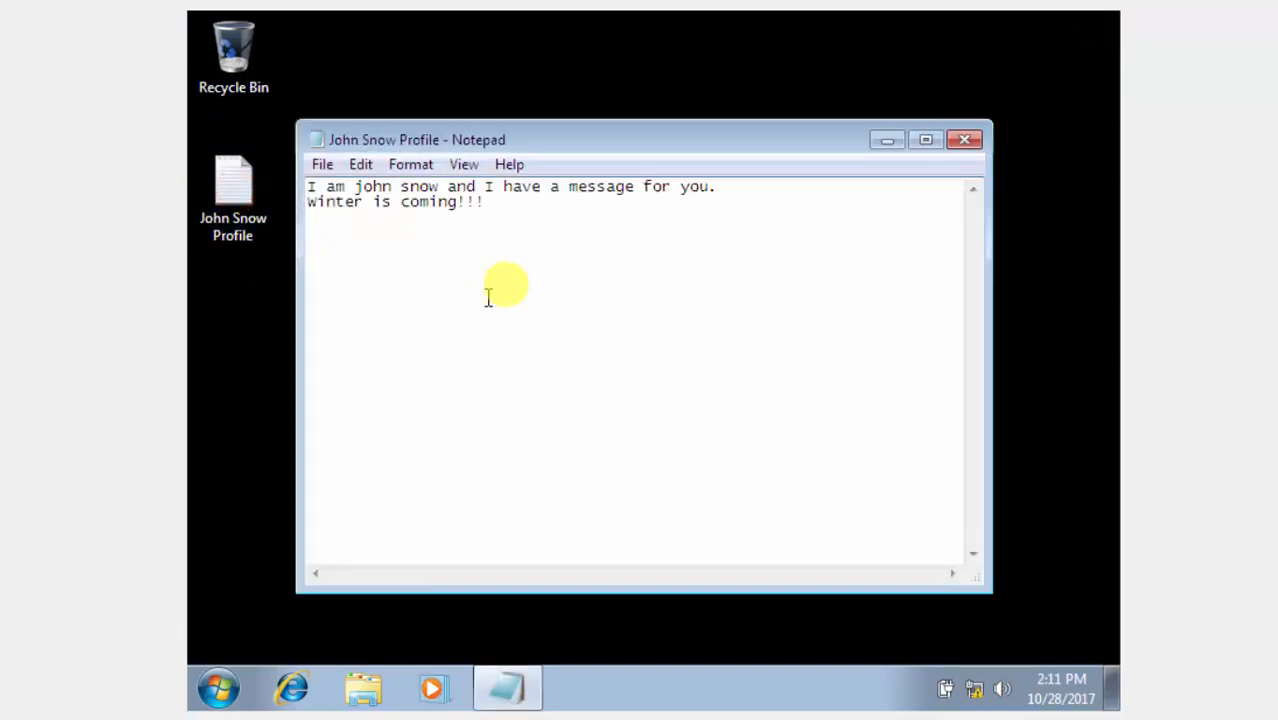
left_click(970, 141)
right_click(842, 302)
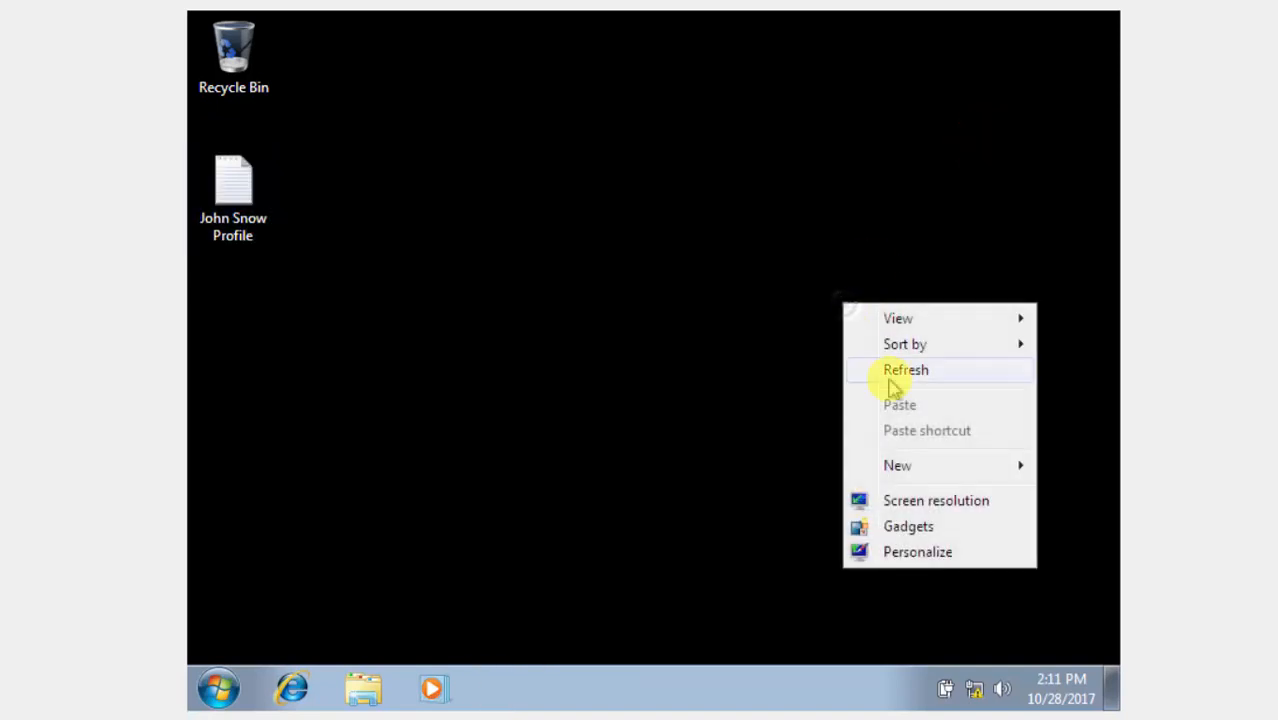
Apply the Windows 7 Aero theme from Personalize, then close the window.
left_click(893, 550)
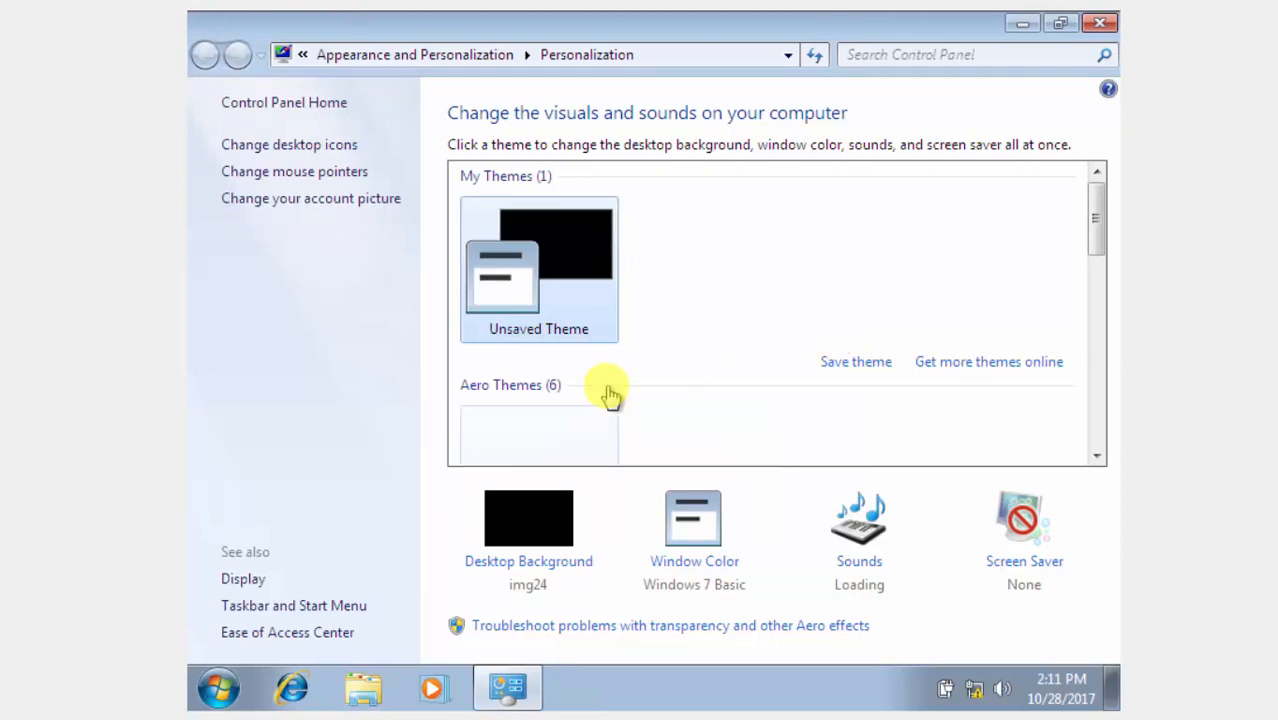
left_click(585, 430)
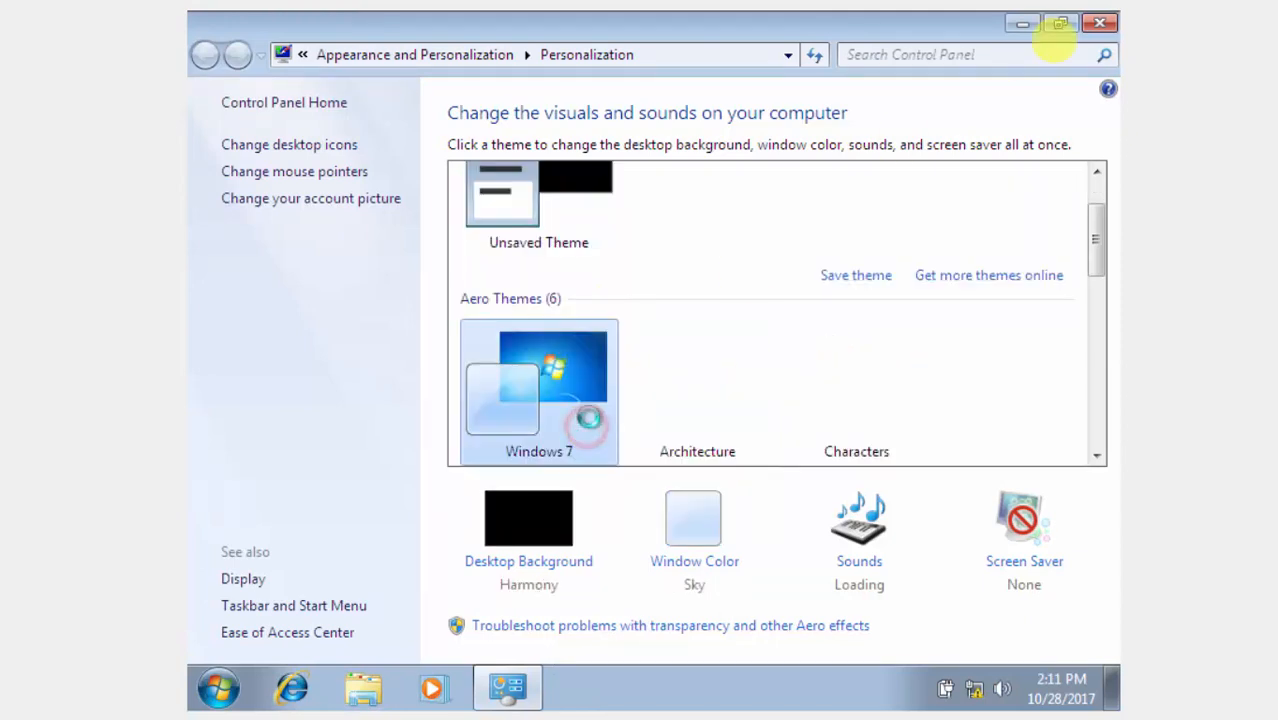
left_click(1104, 26)
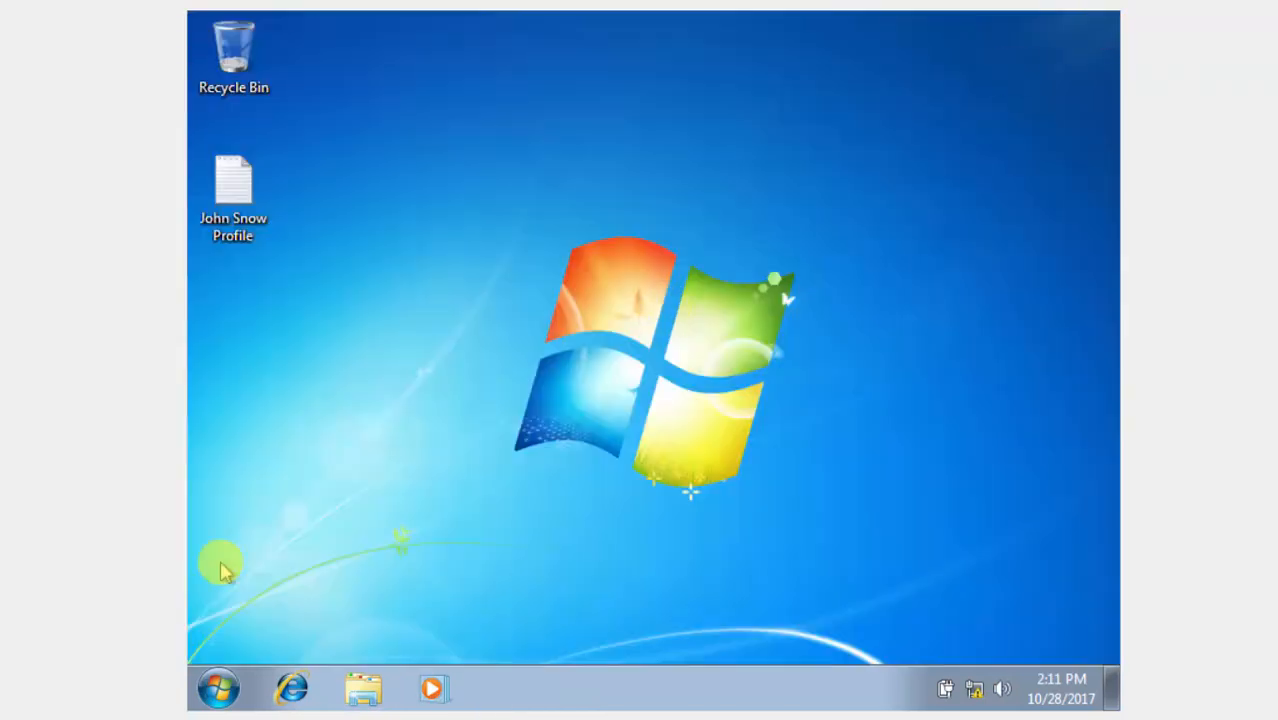
left_click(218, 698)
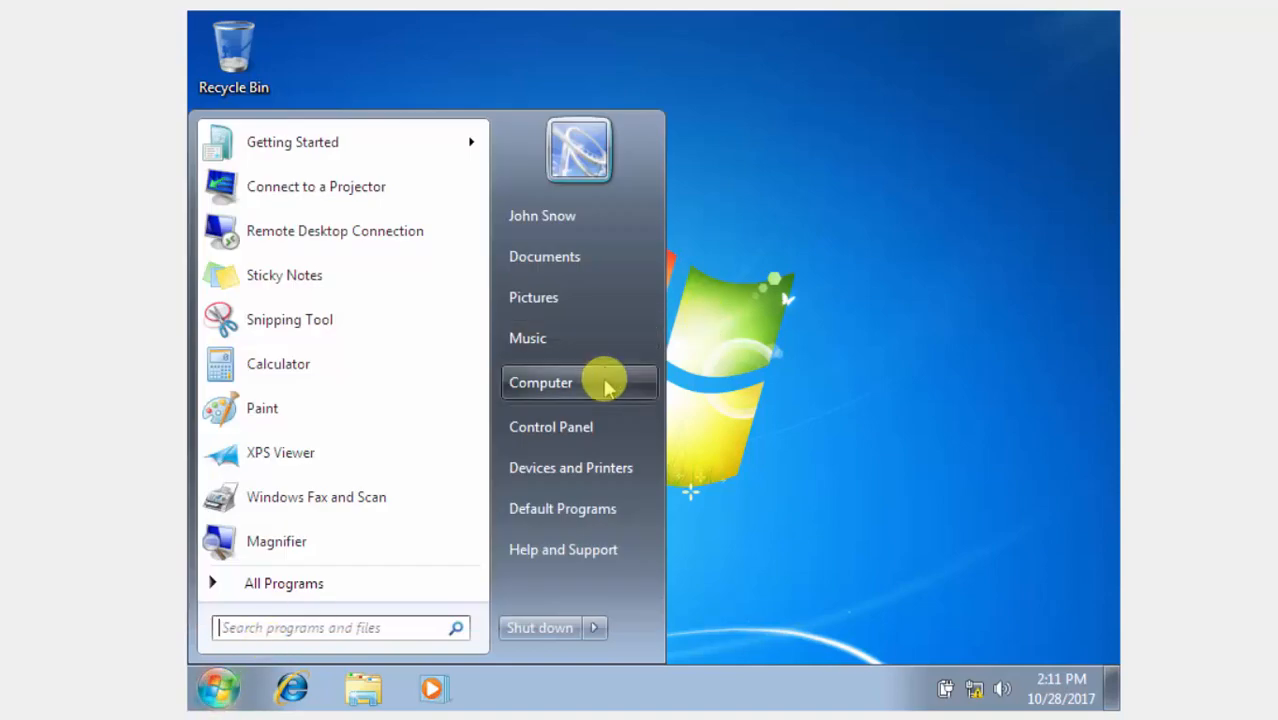
Open the empty Z: HomeSharing drive from Computer and bring up the New submenu.
left_click(604, 384)
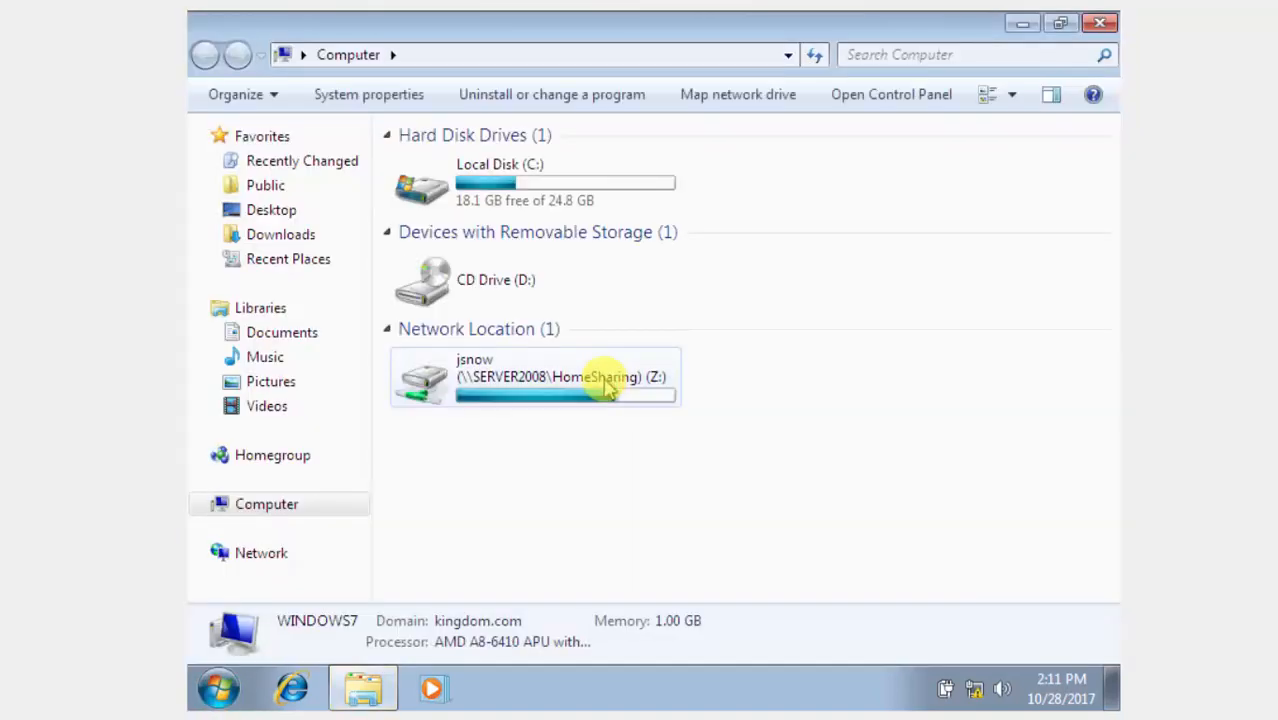
double_click(604, 384)
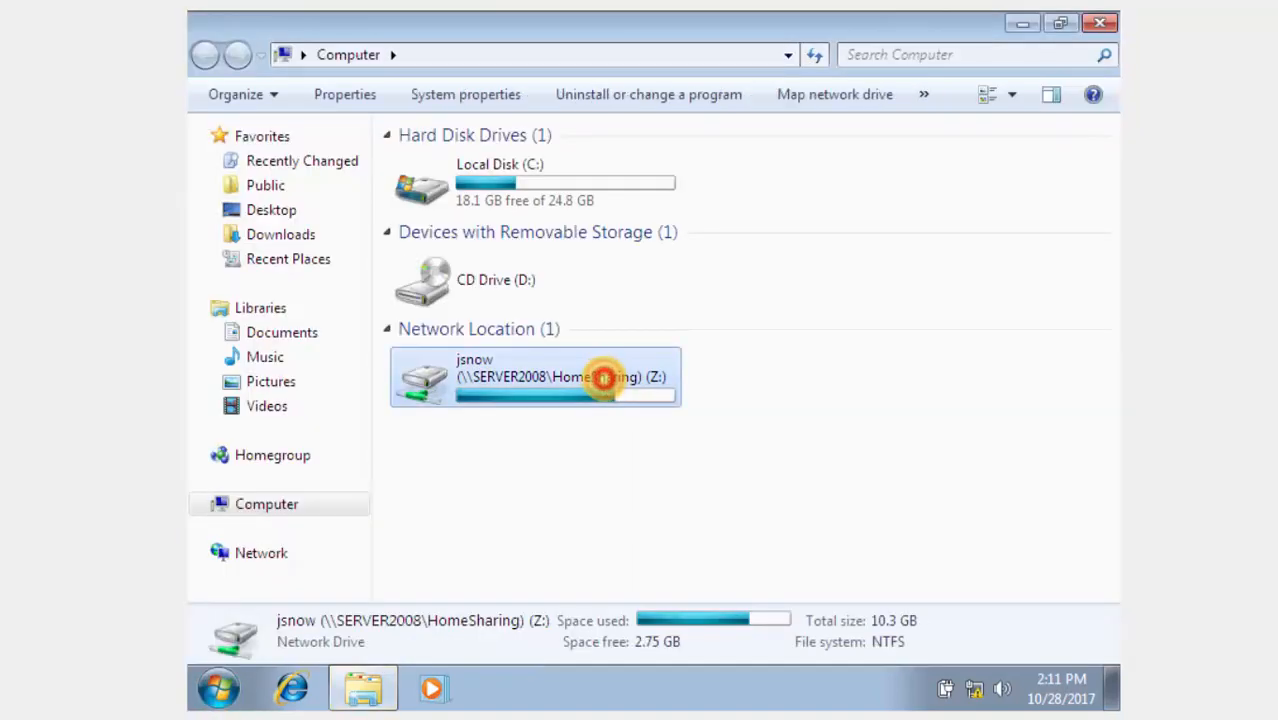
right_click(820, 470)
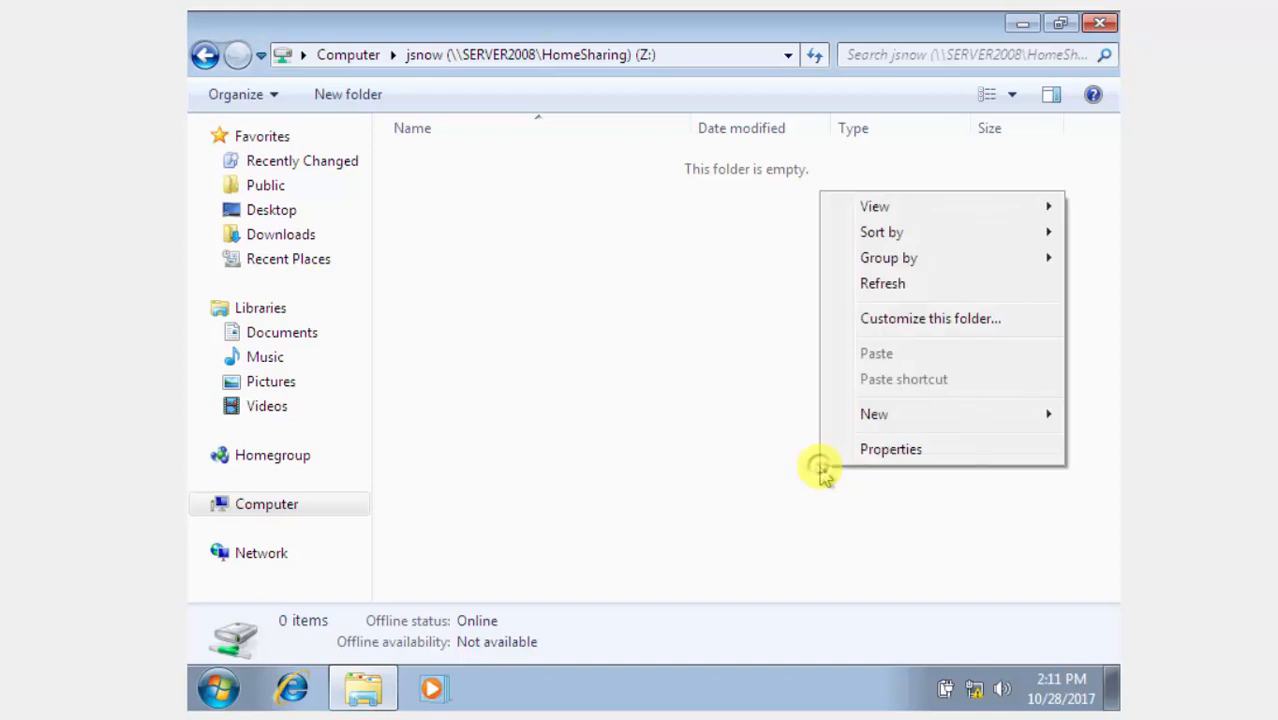
left_click(910, 410)
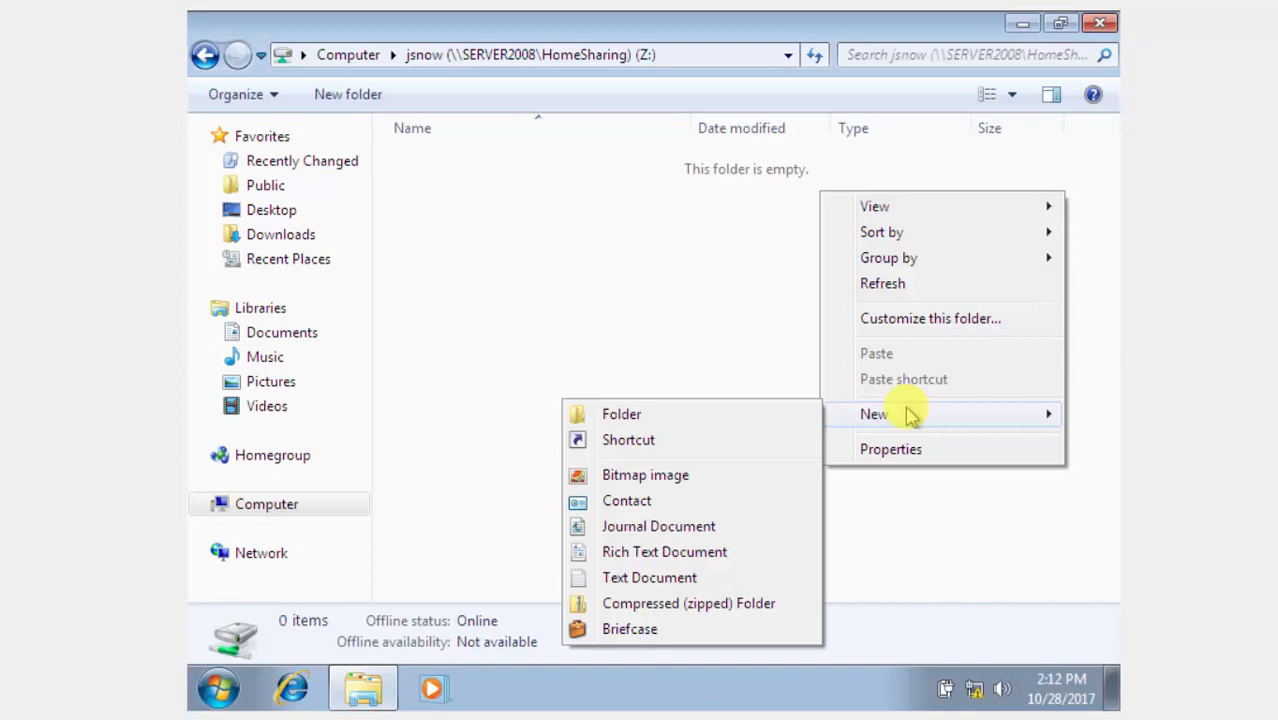
Create a new folder on Z: and name it 'Weapons'.
left_click(763, 414)
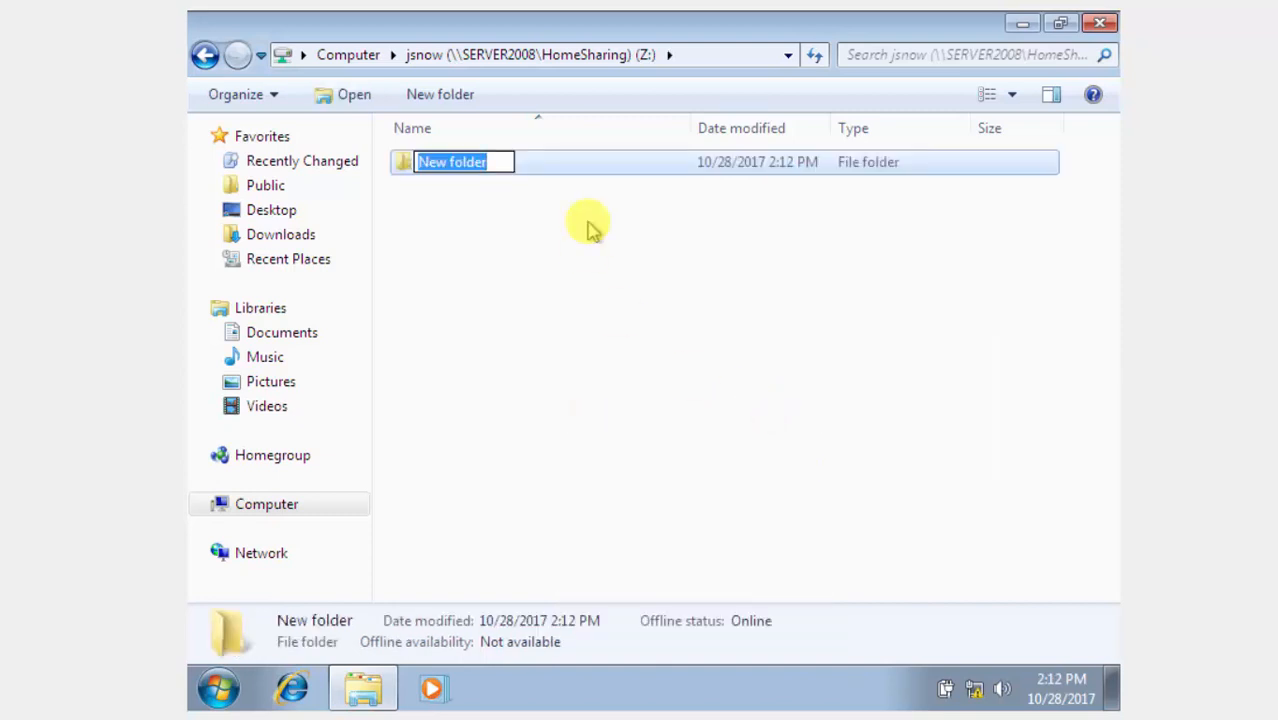
key("BackSpace")
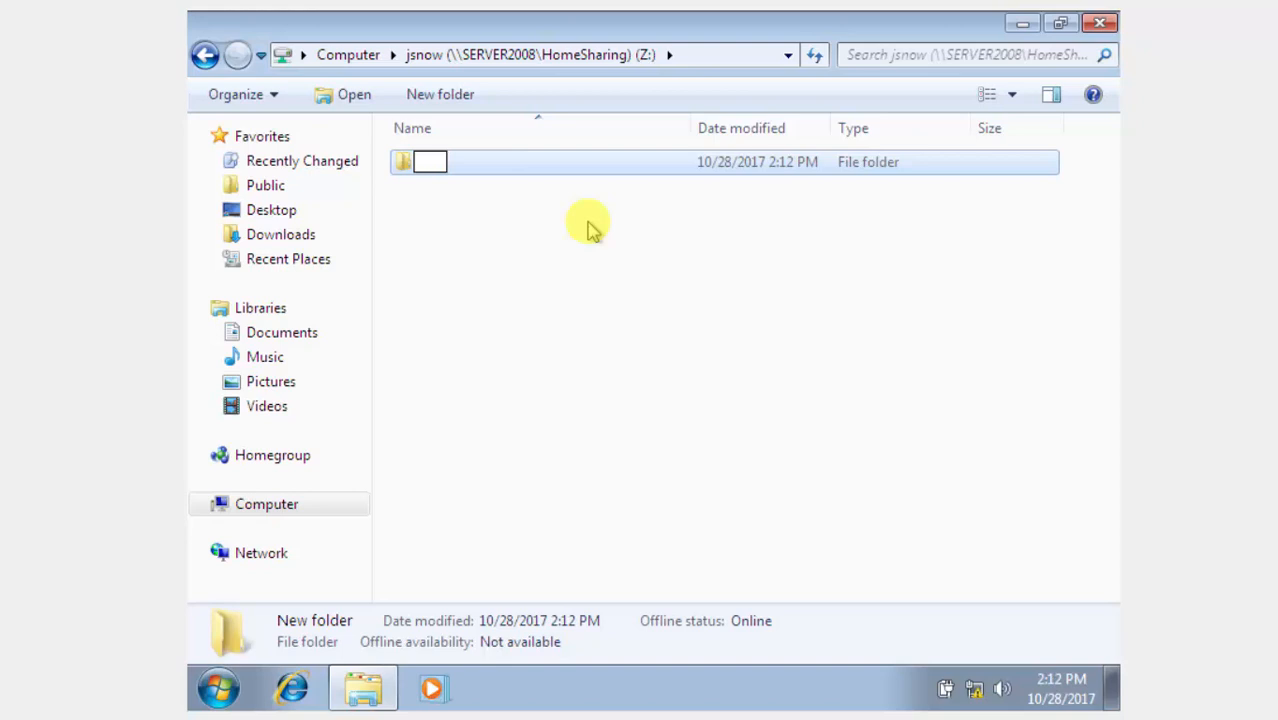
type("Wepons")
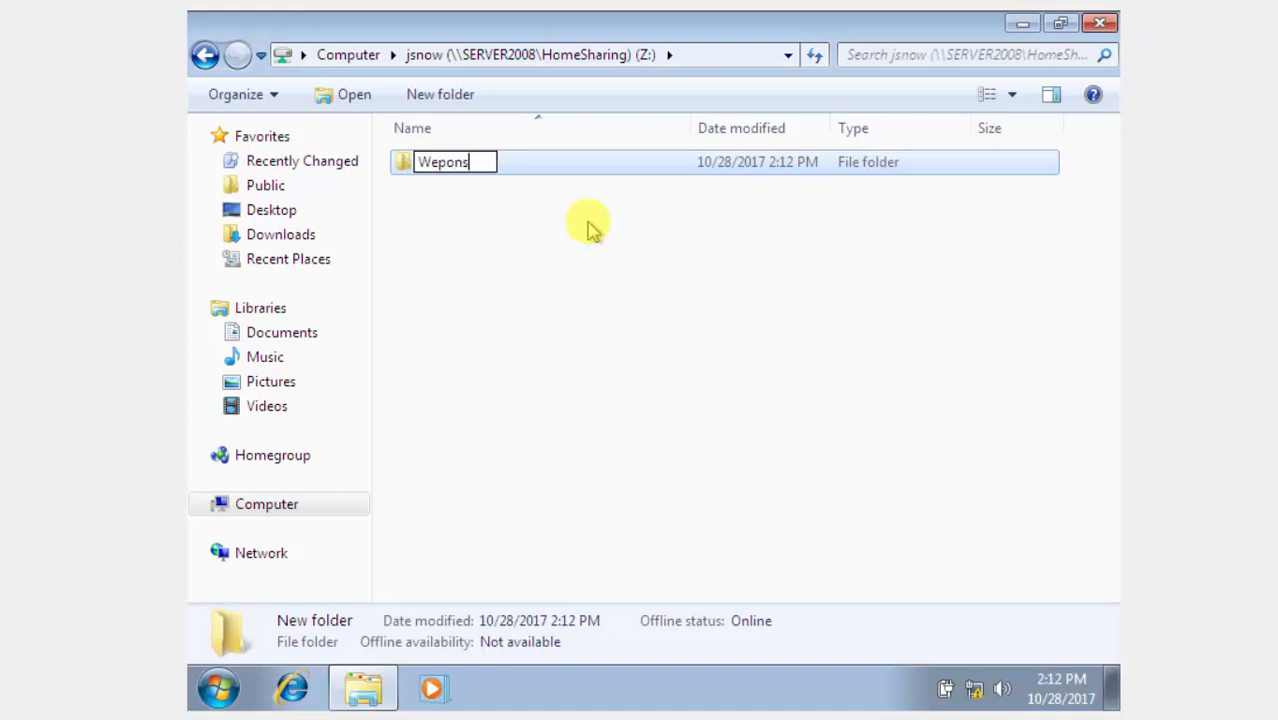
key("BackSpace")
key("BackSpace")
key("BackSpace")
key("BackSpace")
type("apons")
key("Return")
key("Return")
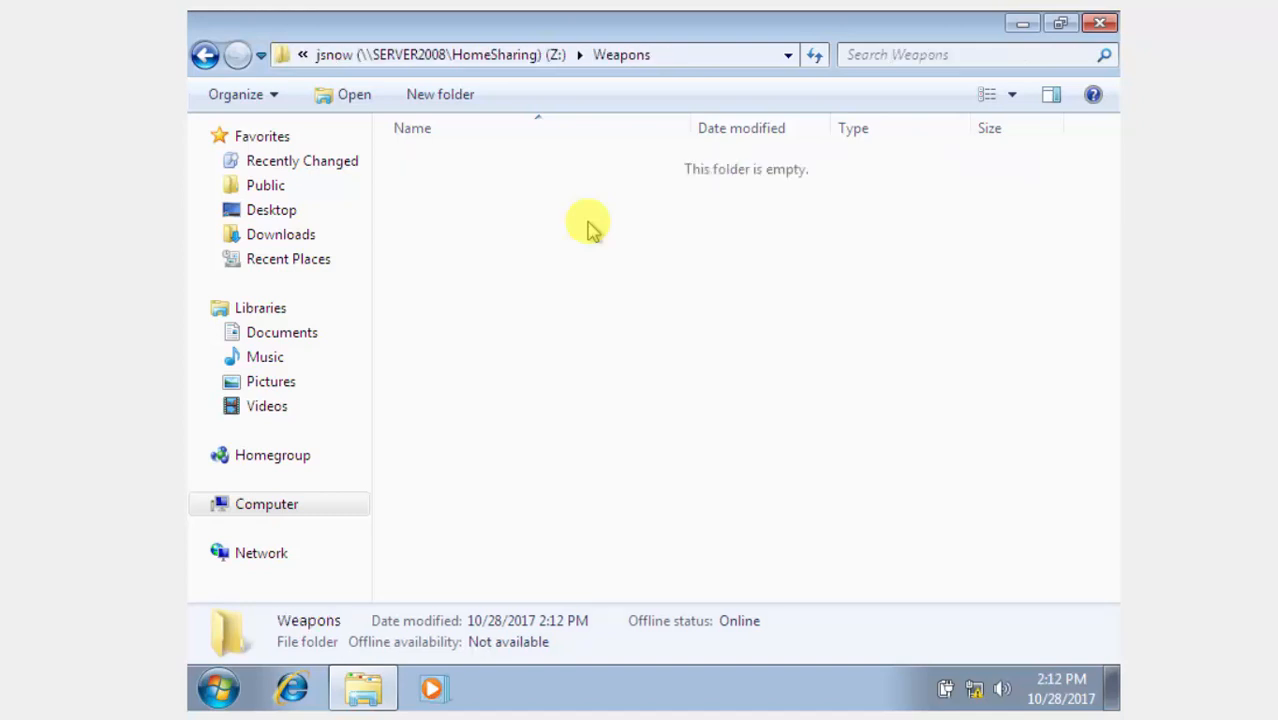
Create a text document in Weapons named 'Dragon Glass Info' and open it in Notepad.
right_click(589, 225)
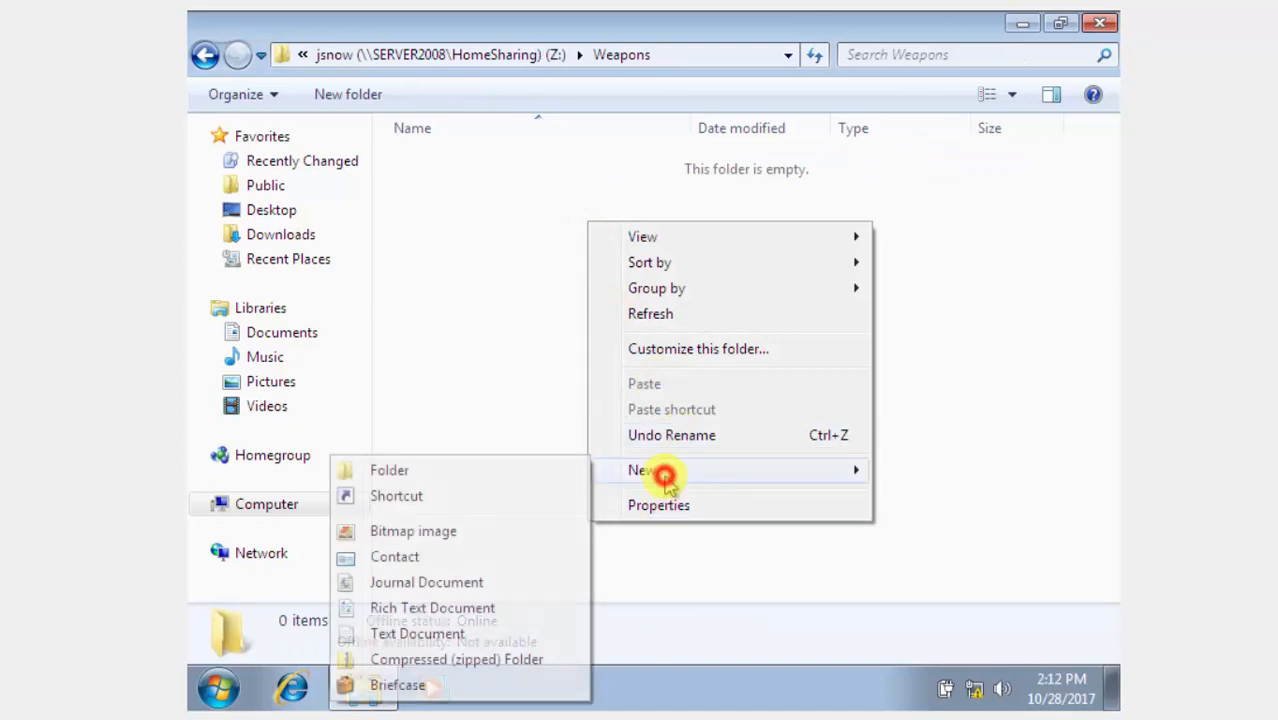
left_click(608, 471)
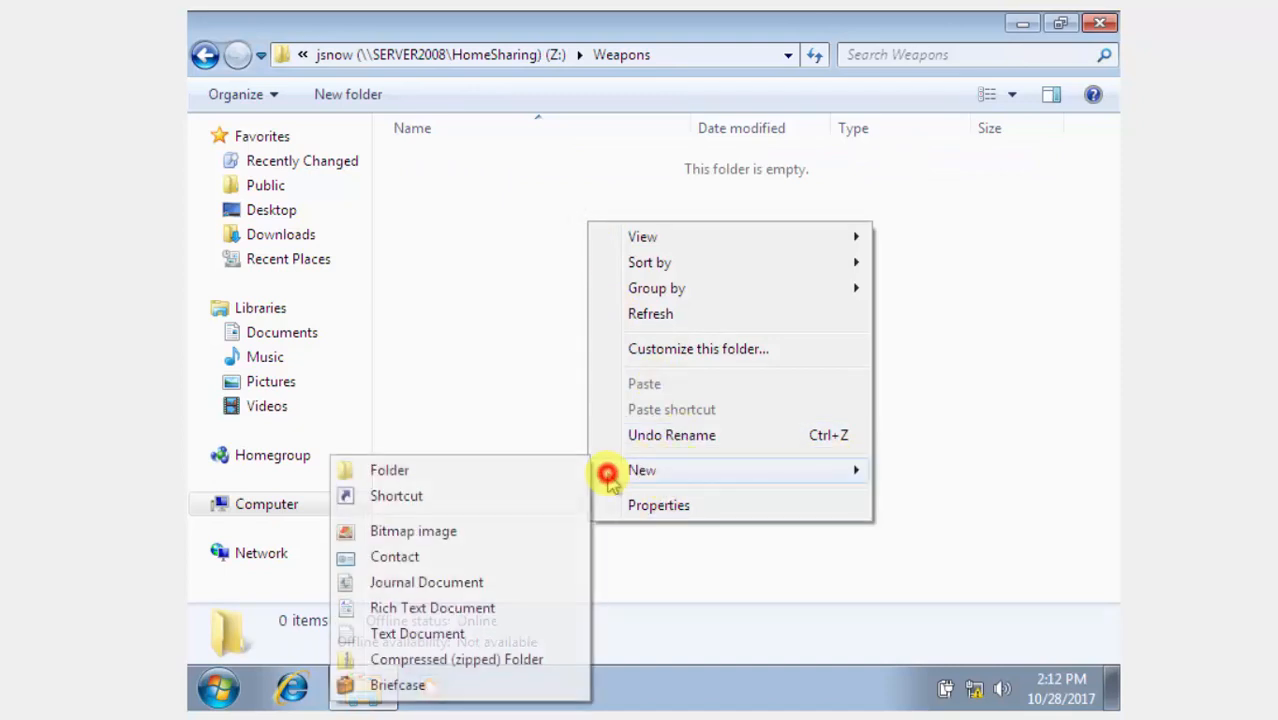
left_click(433, 634)
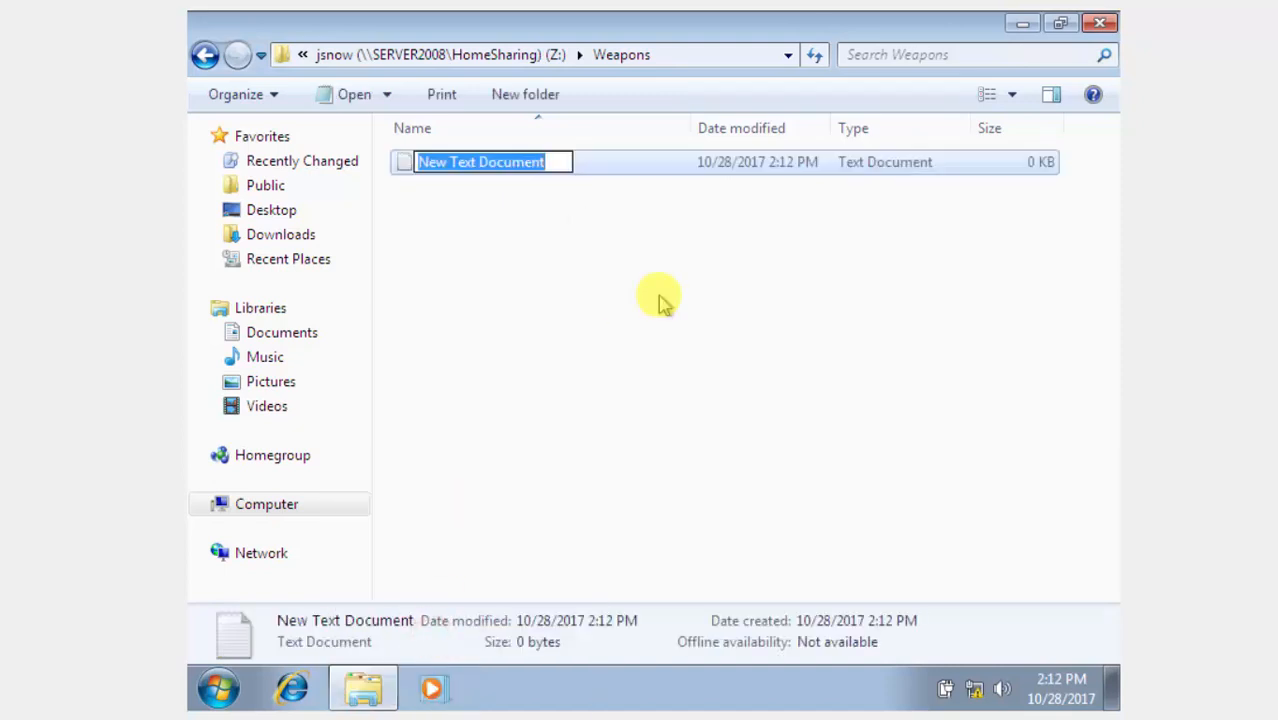
key("BackSpace")
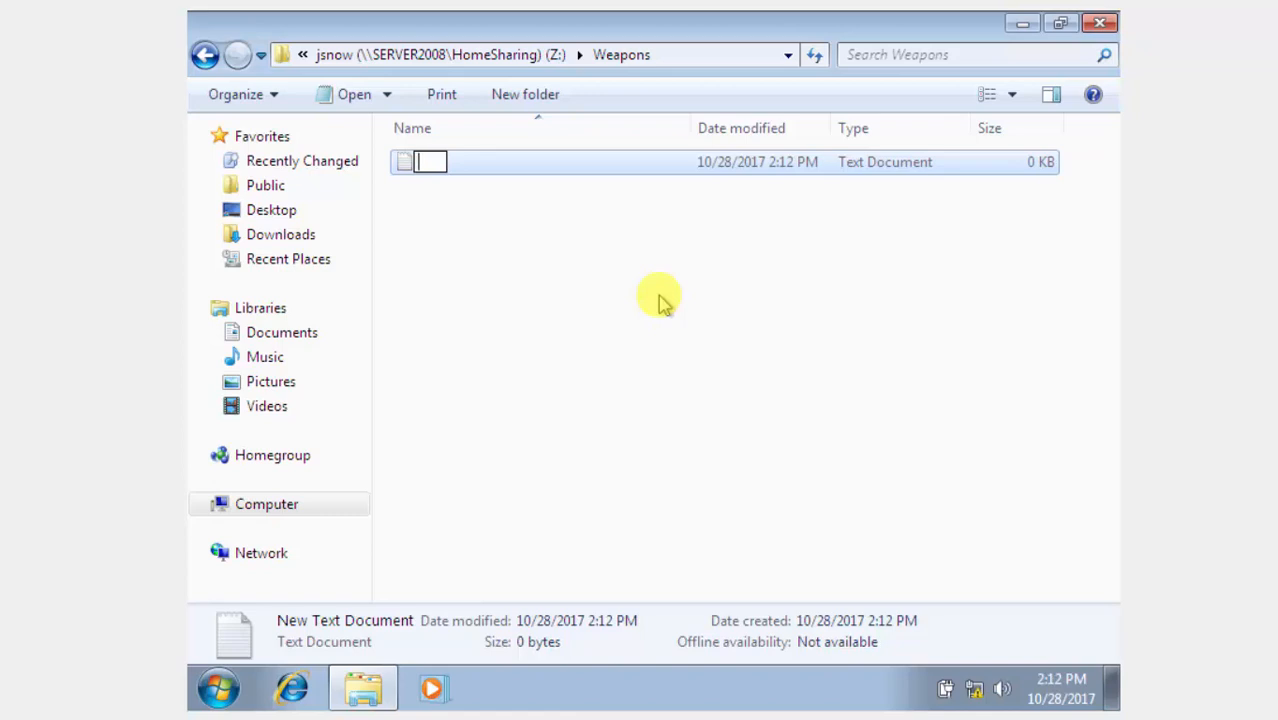
type("Dragon GLas")
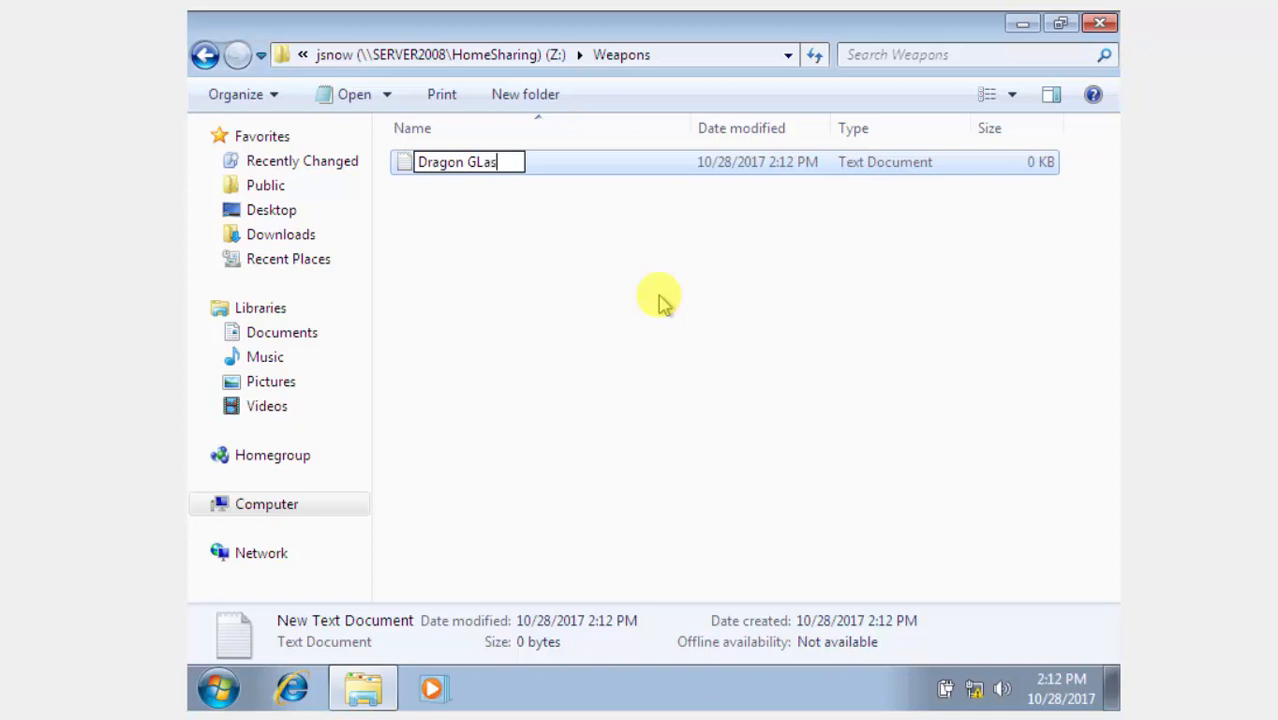
key("BackSpace")
key("BackSpace")
key("BackSpace")
type("lass Info")
key("Return")
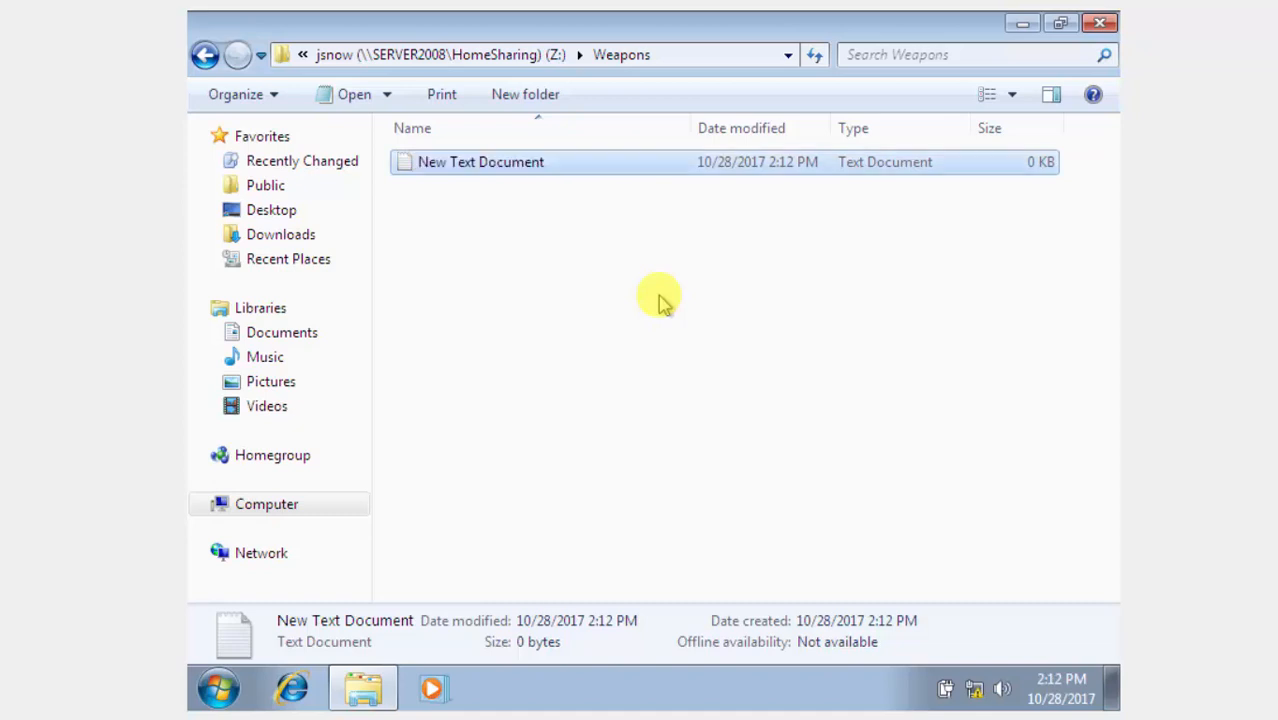
key("Return")
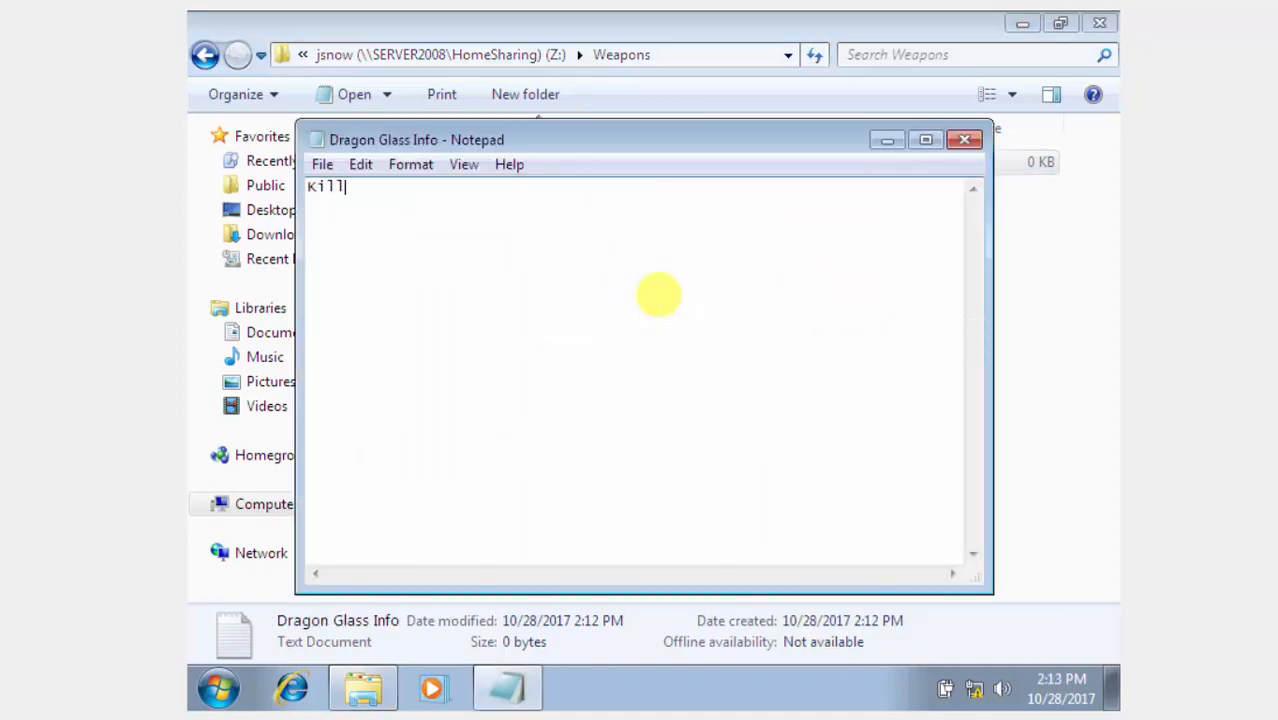
Enter 'Kills white walkers' in Dragon Glass Info, save it, and close the Weapons folder.
type("Kills white walkers")
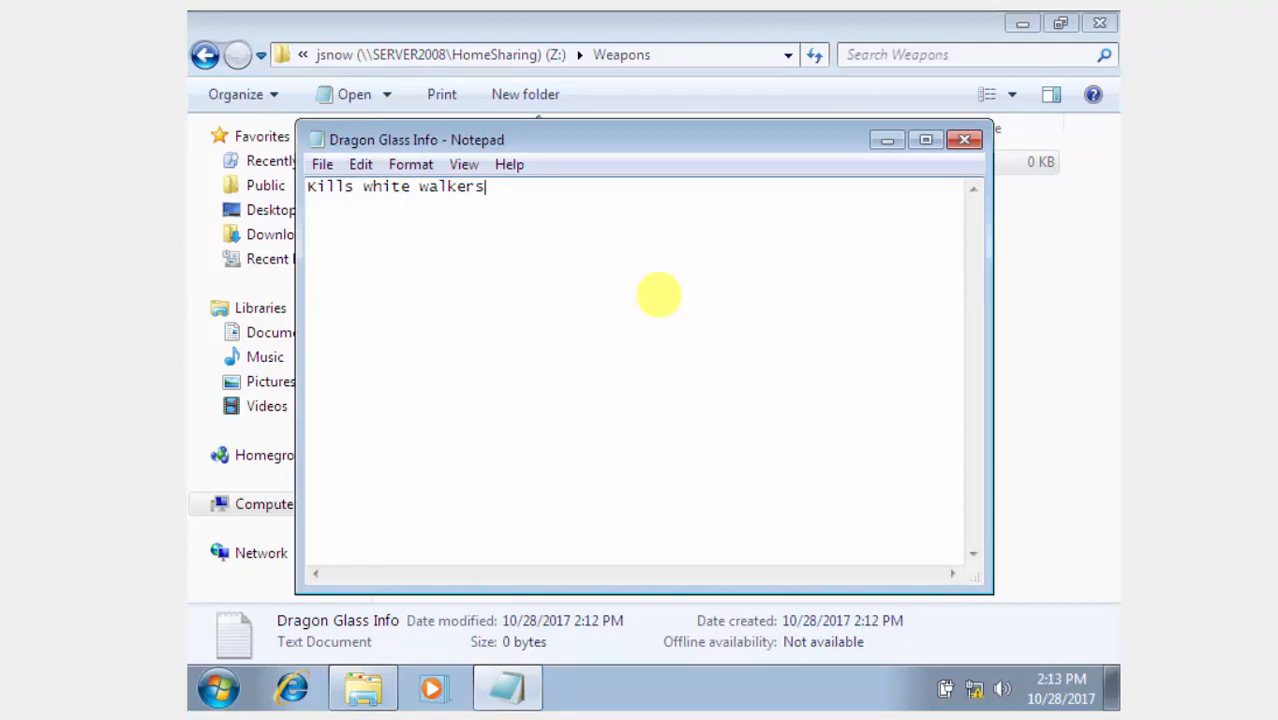
left_click(967, 145)
left_click(600, 362)
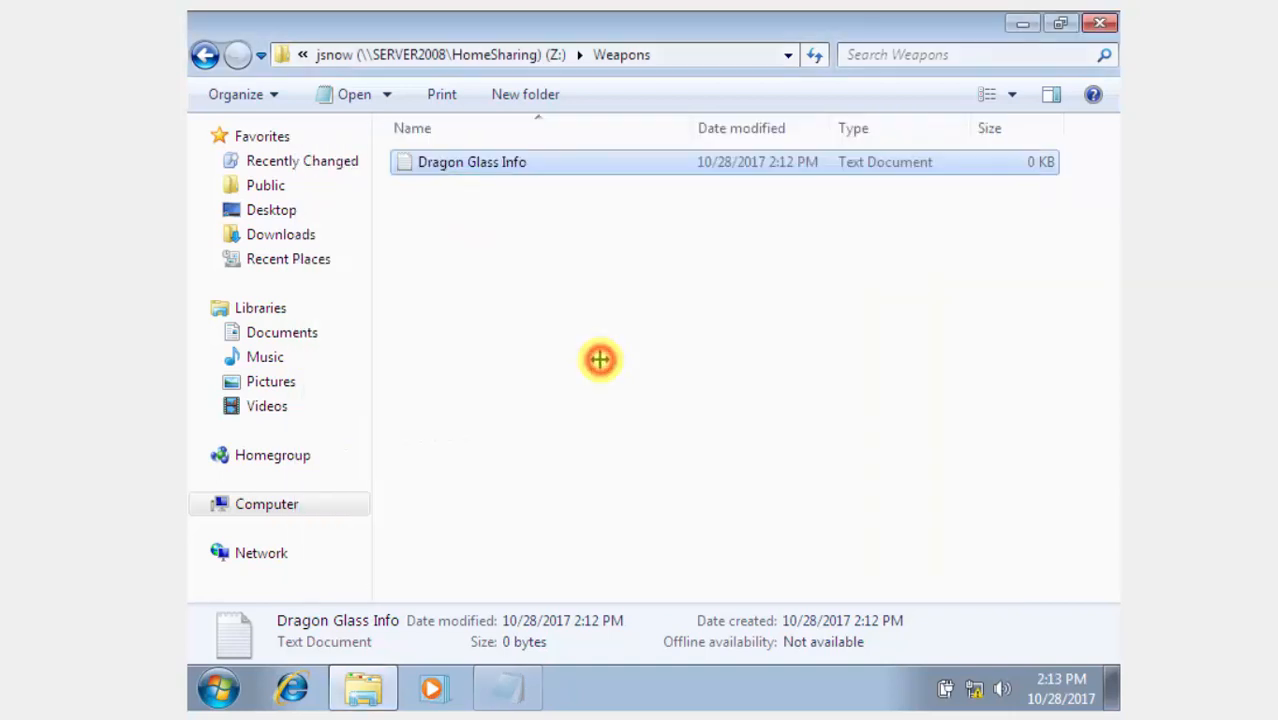
left_click(1104, 26)
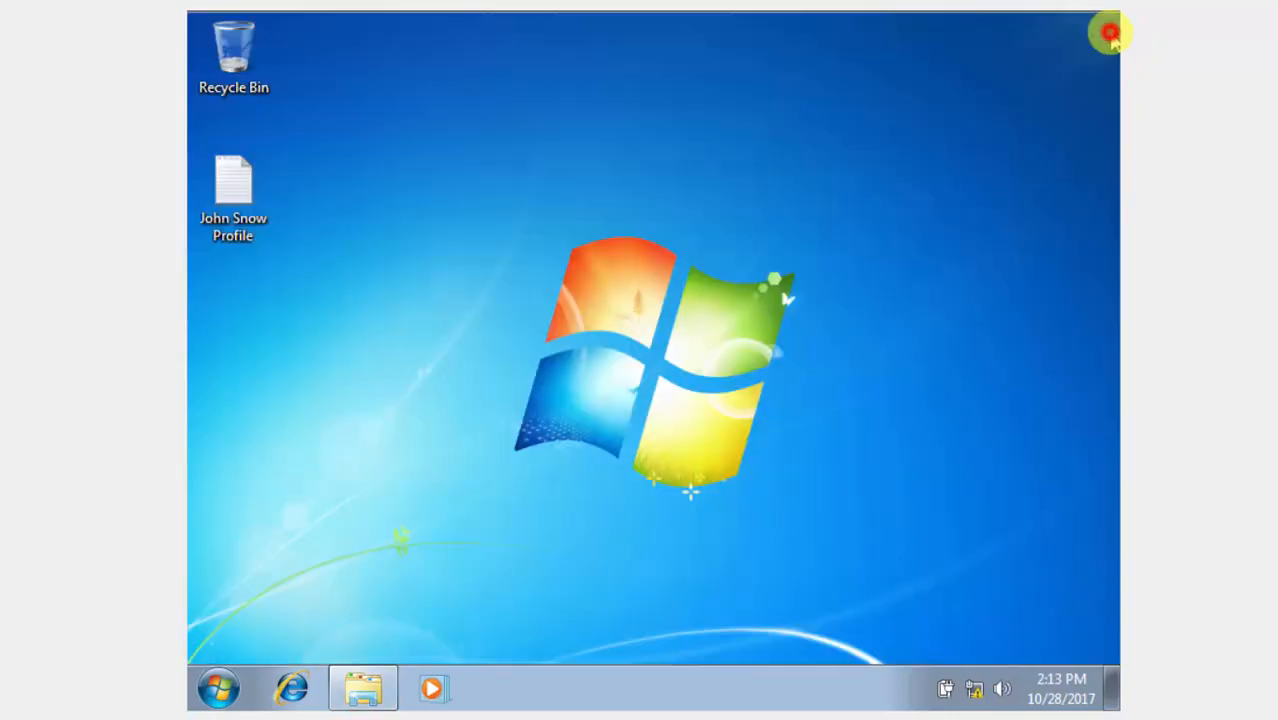
Log the domain user off the Windows 7 guest.
left_click(210, 692)
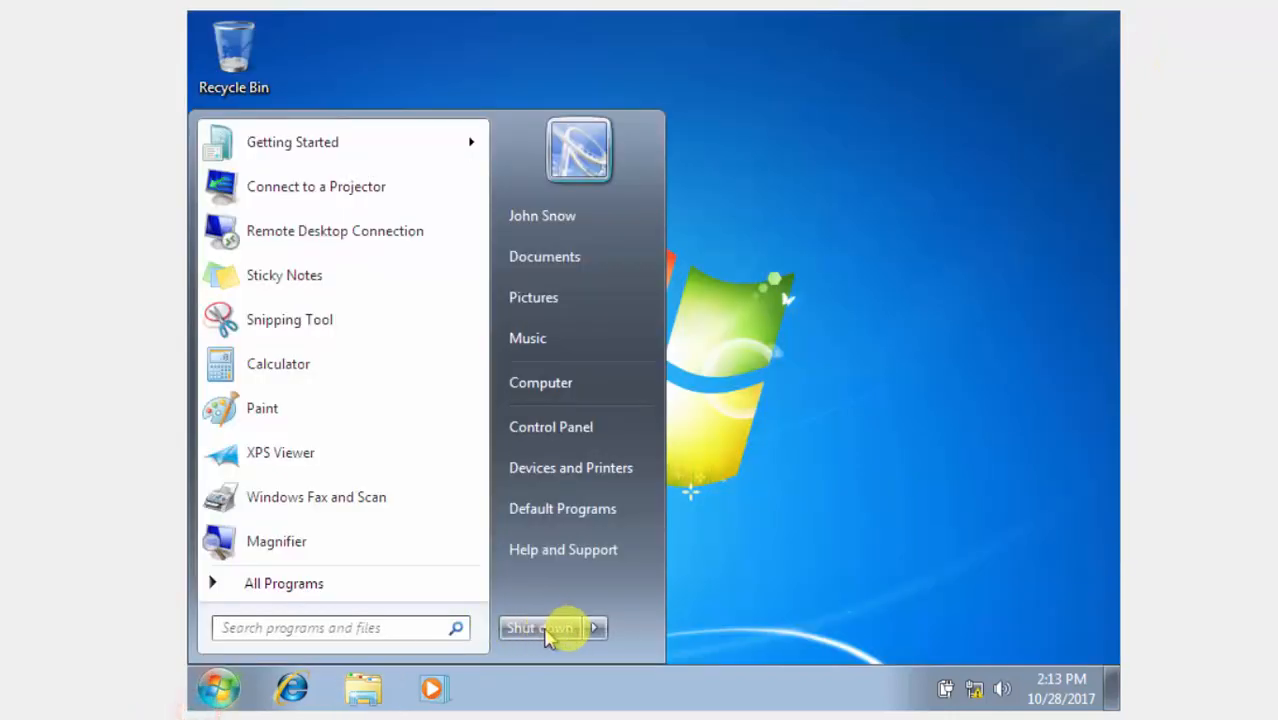
left_click(594, 627)
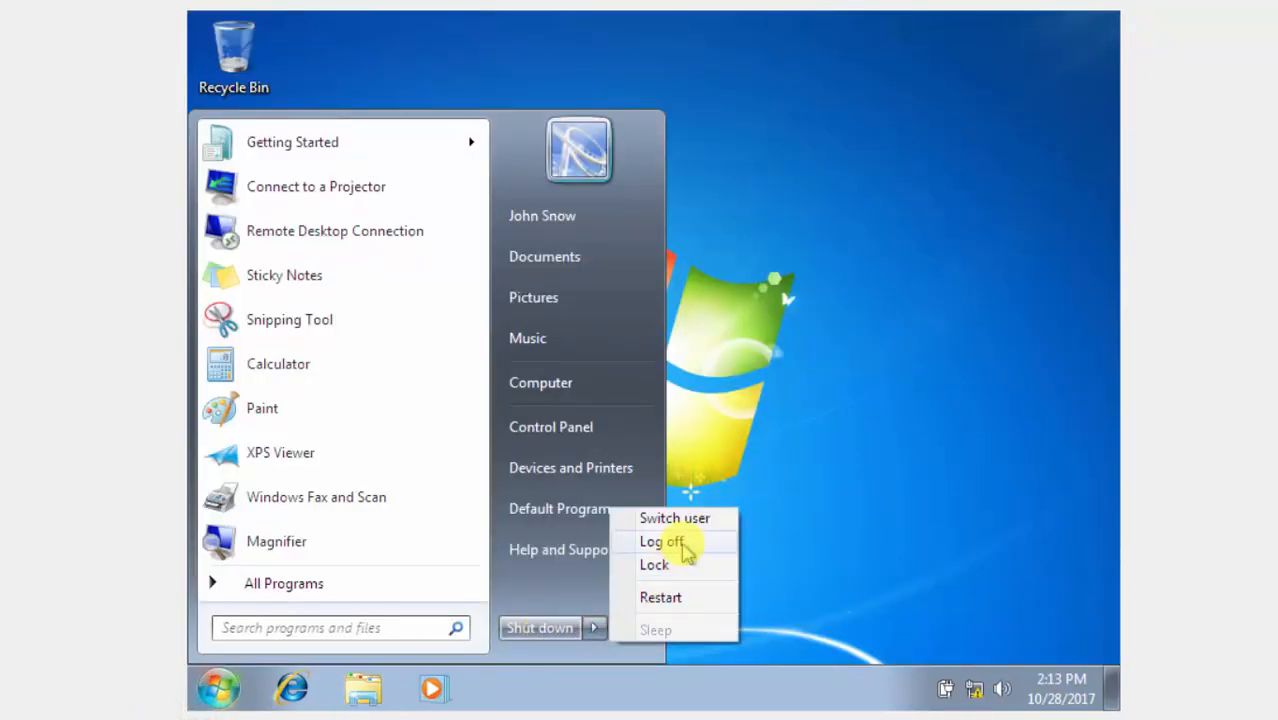
left_click(662, 541)
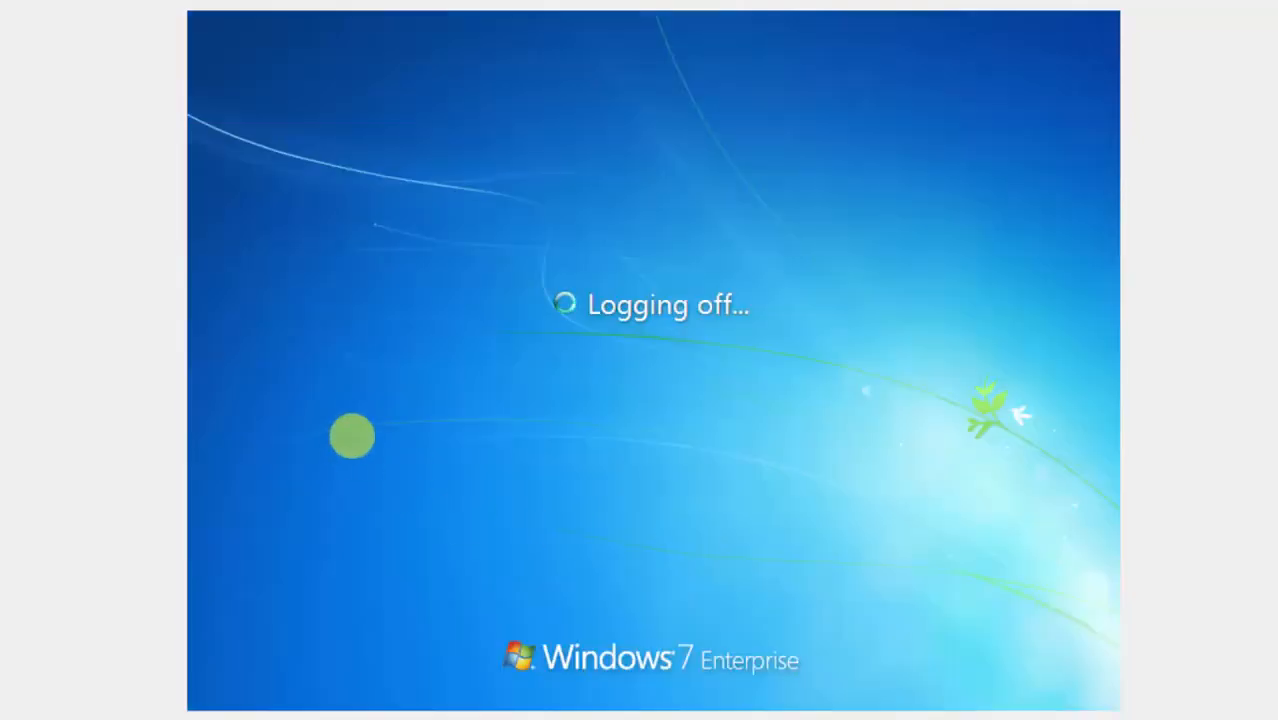
Switch to the Vista VM, send Ctrl-Alt-Del, and log on with the account password.
mouse_move(422, 677)
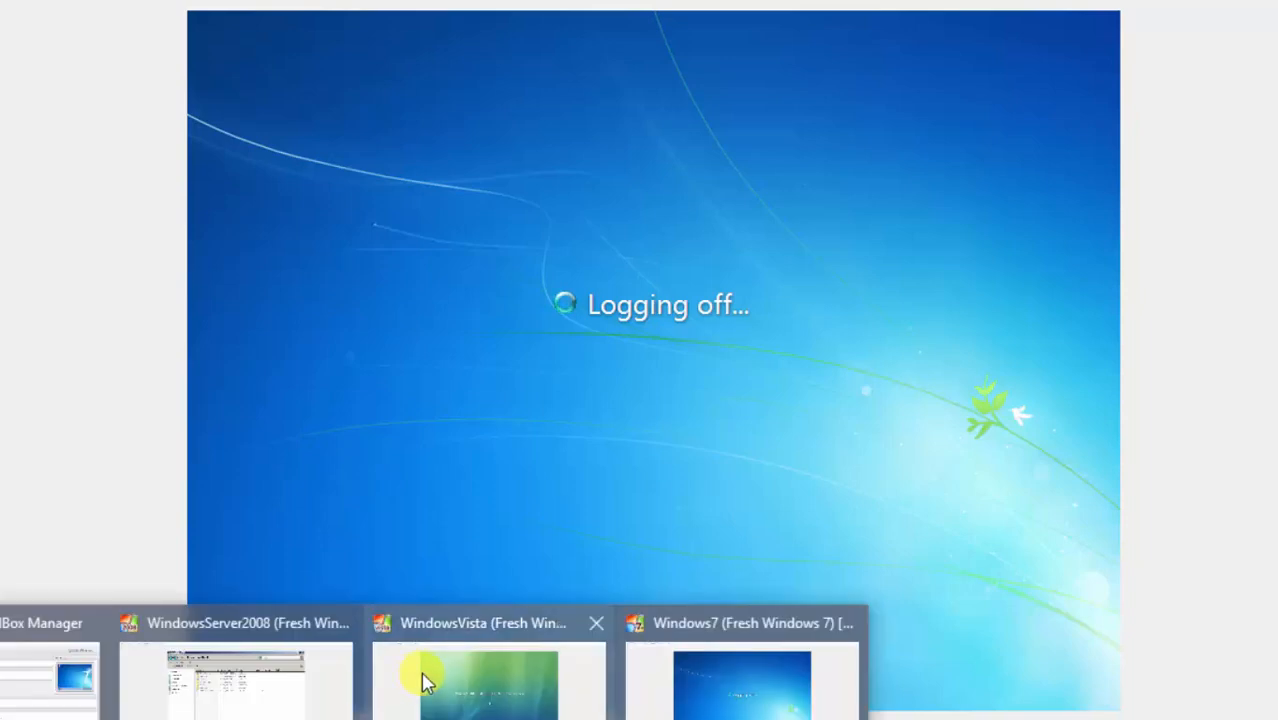
left_click(465, 693)
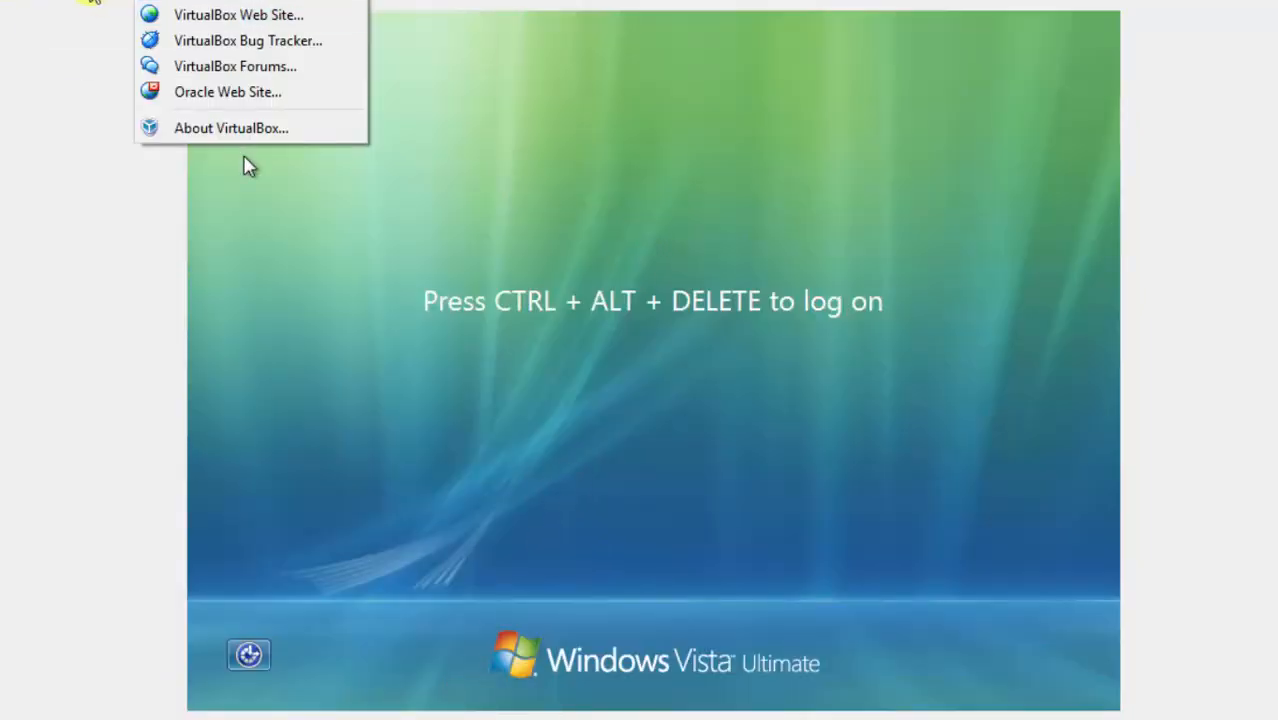
mouse_move(95, 2)
left_click(263, 32)
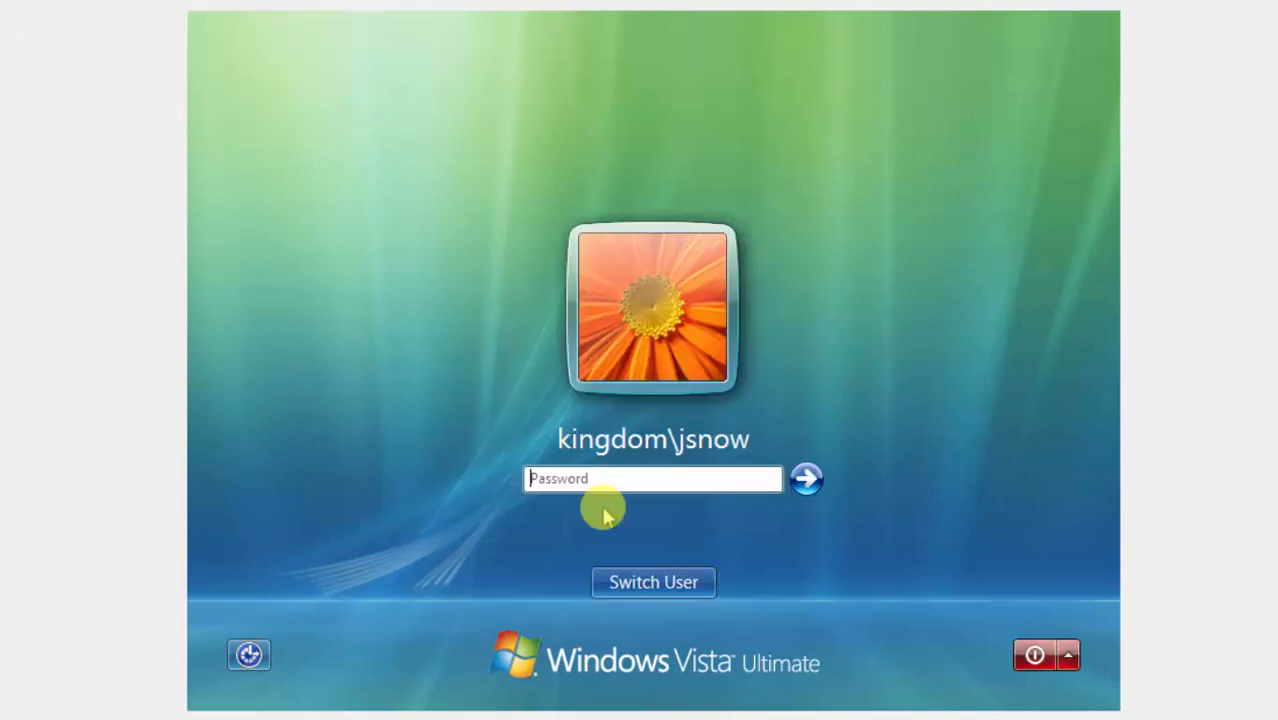
left_click(645, 485)
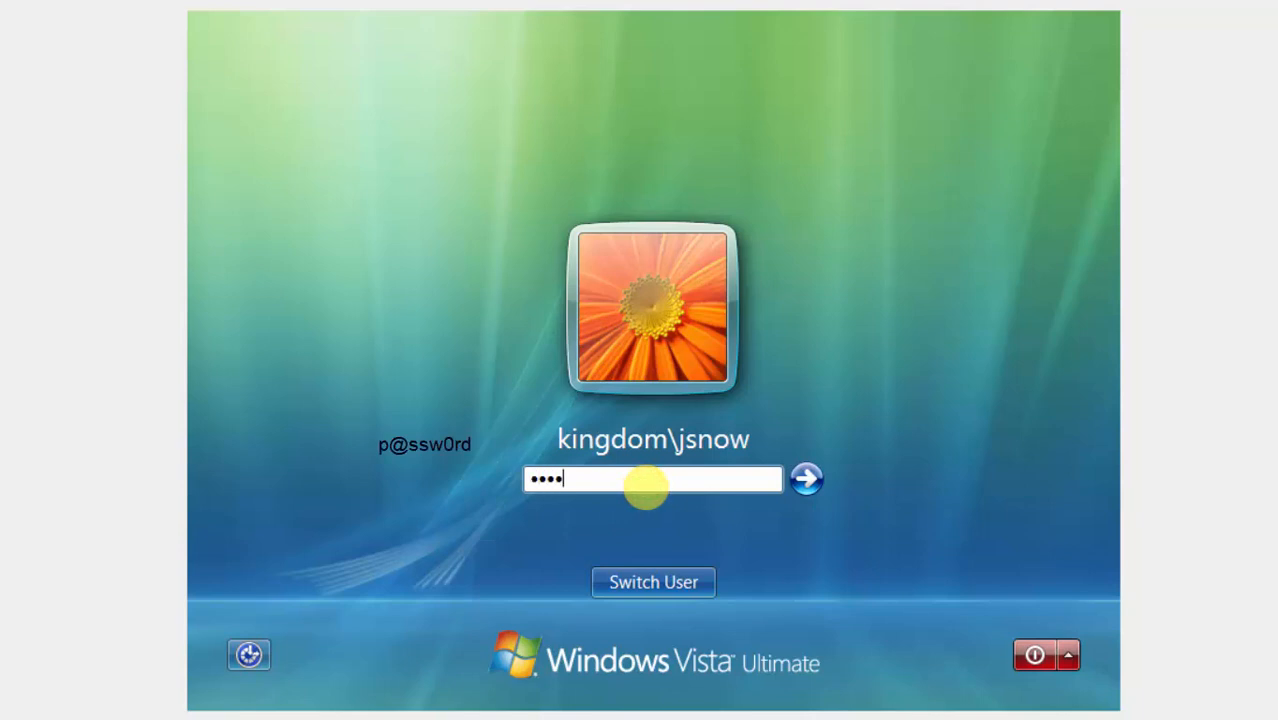
type("p@ssw0rd")
key("Return")
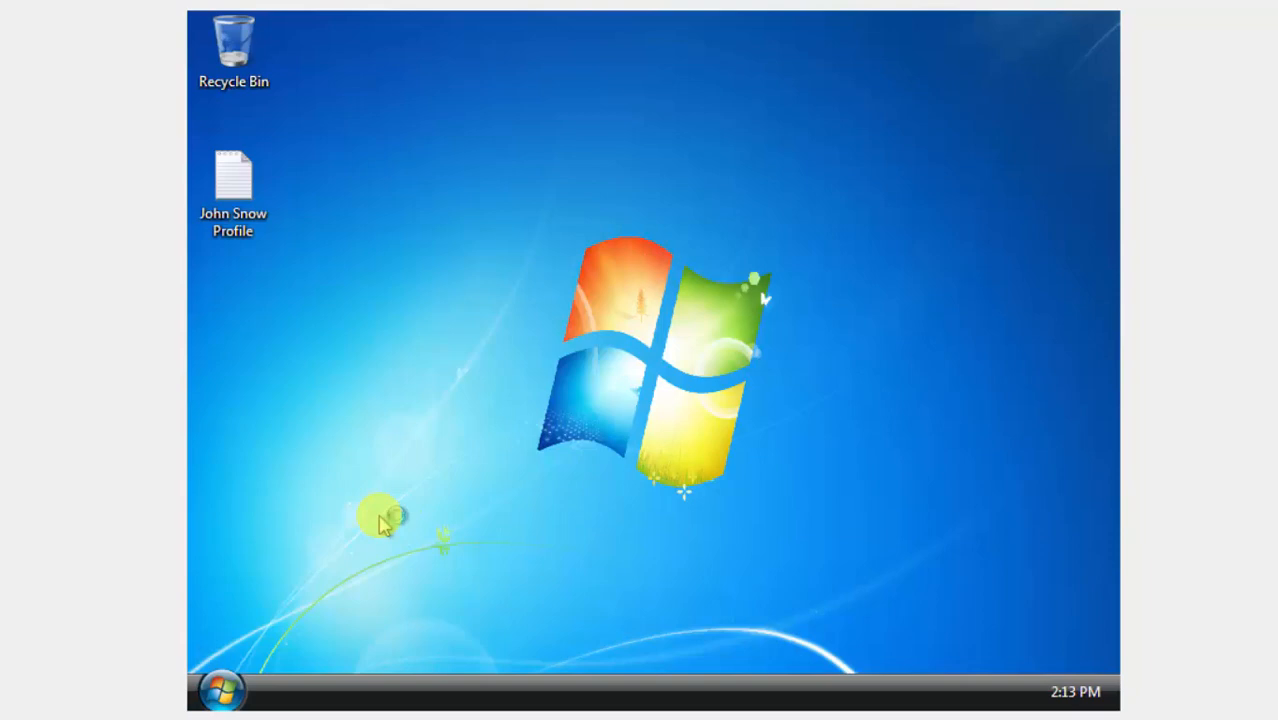
From Computer, open Z:\Weapons\Dragon Glass Info to confirm it reads 'Kills white walkers'.
left_click(221, 689)
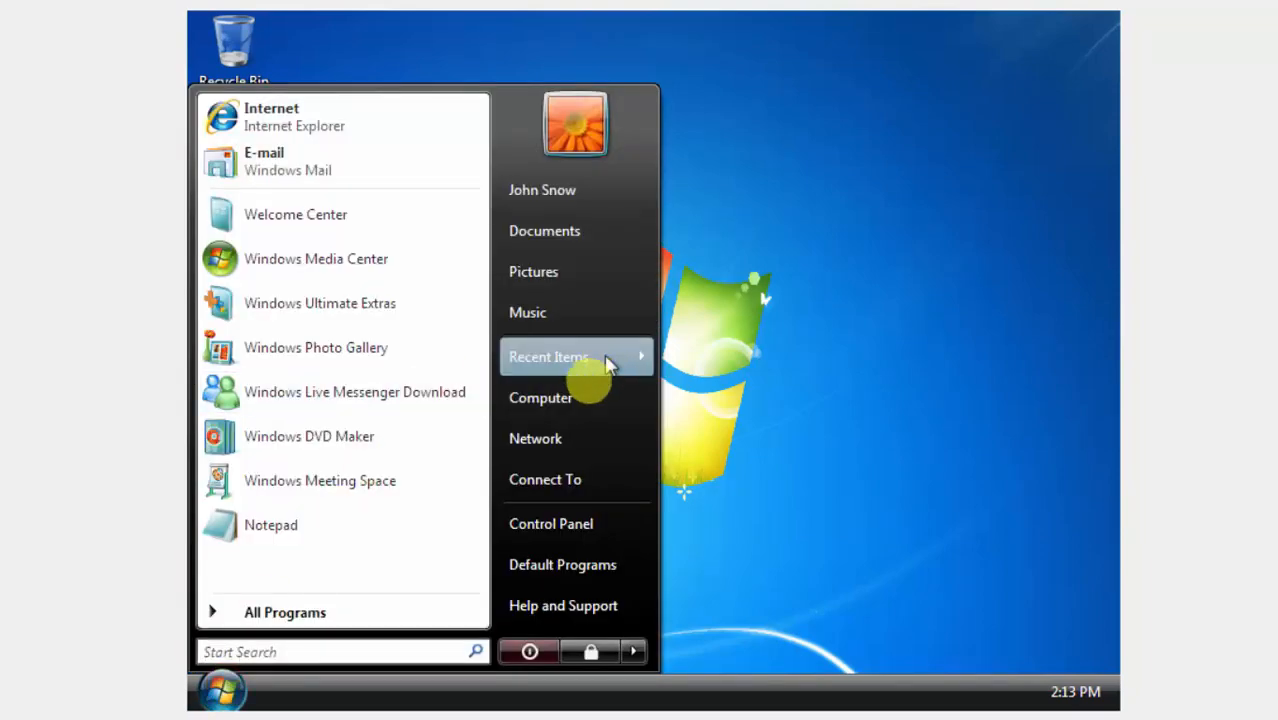
left_click(585, 396)
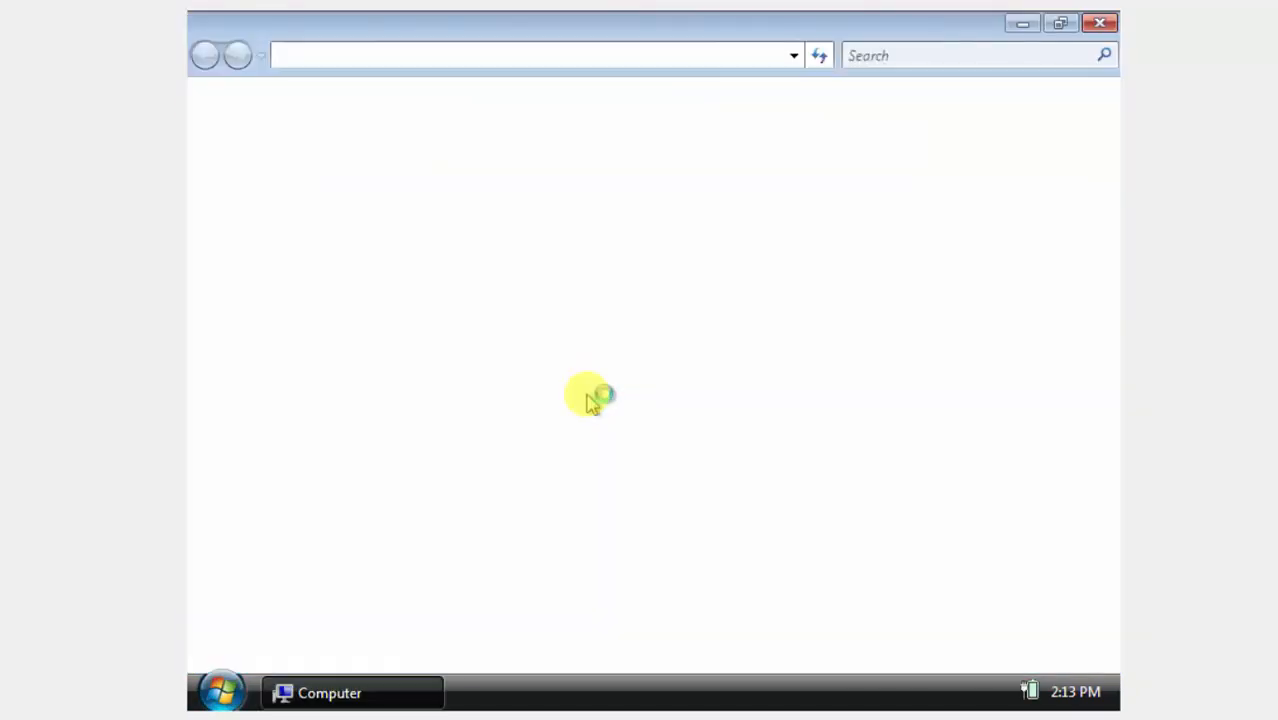
left_click(553, 388)
double_click(553, 388)
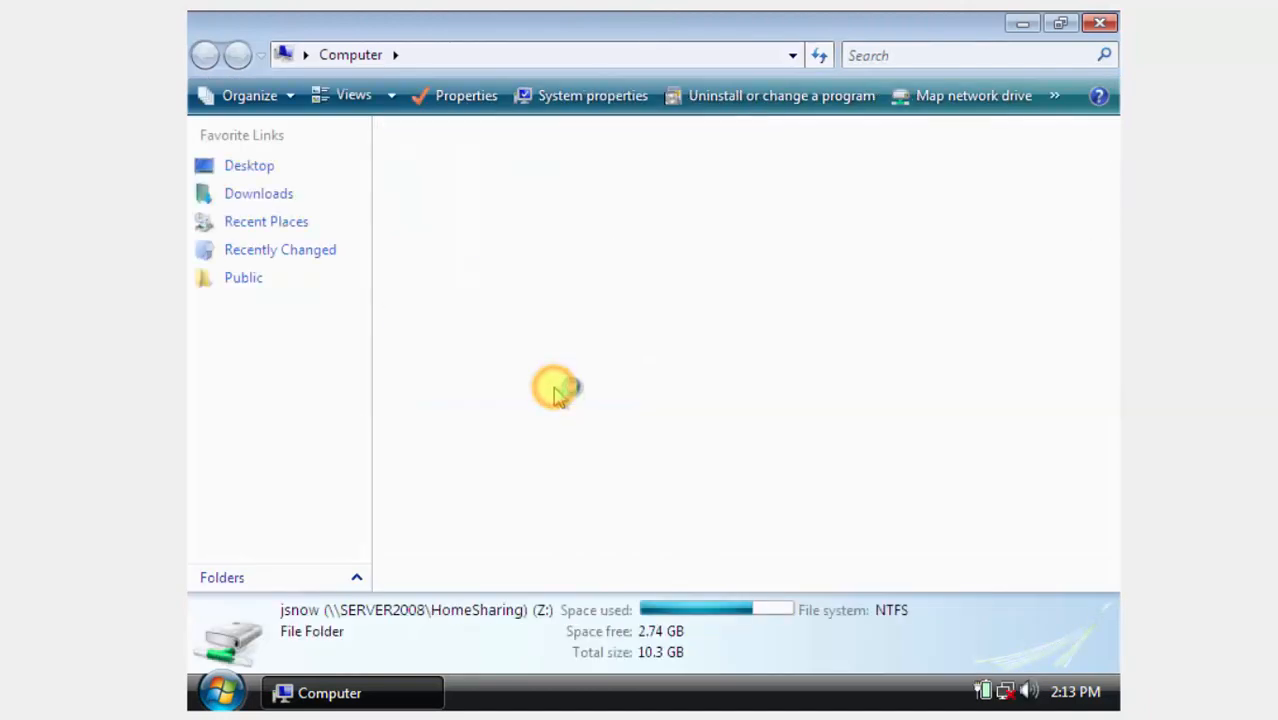
double_click(444, 160)
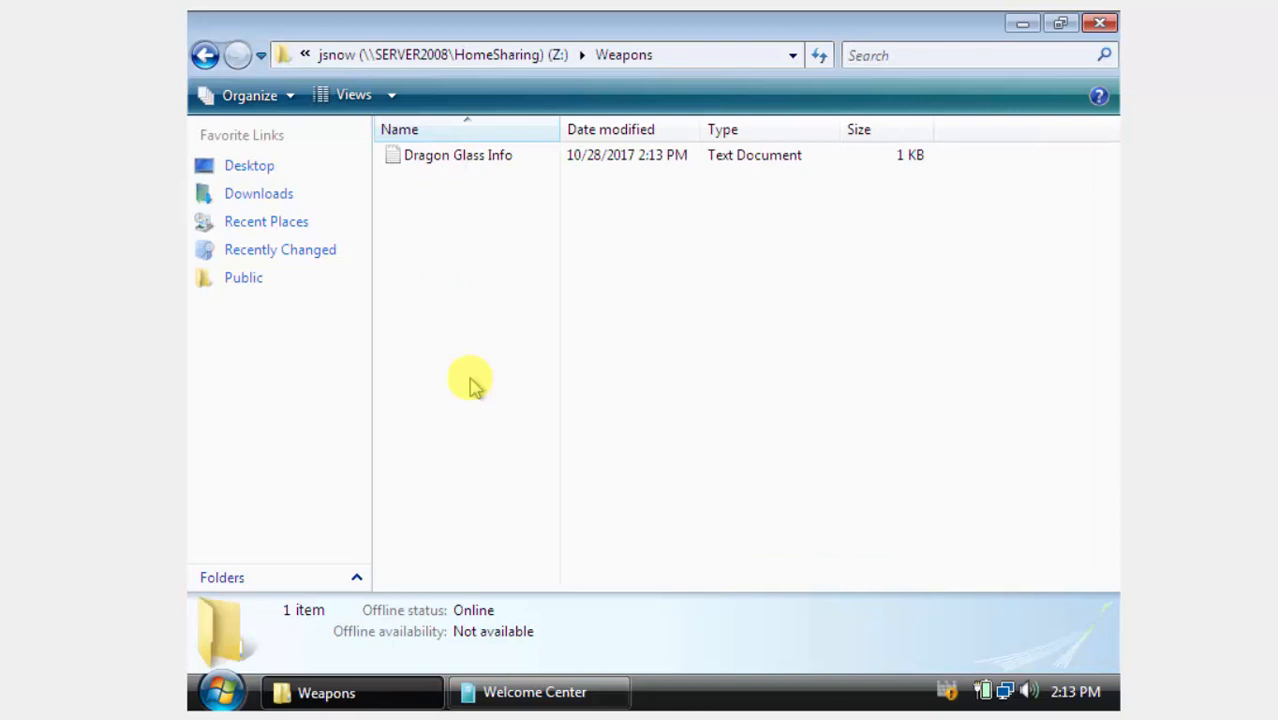
double_click(484, 160)
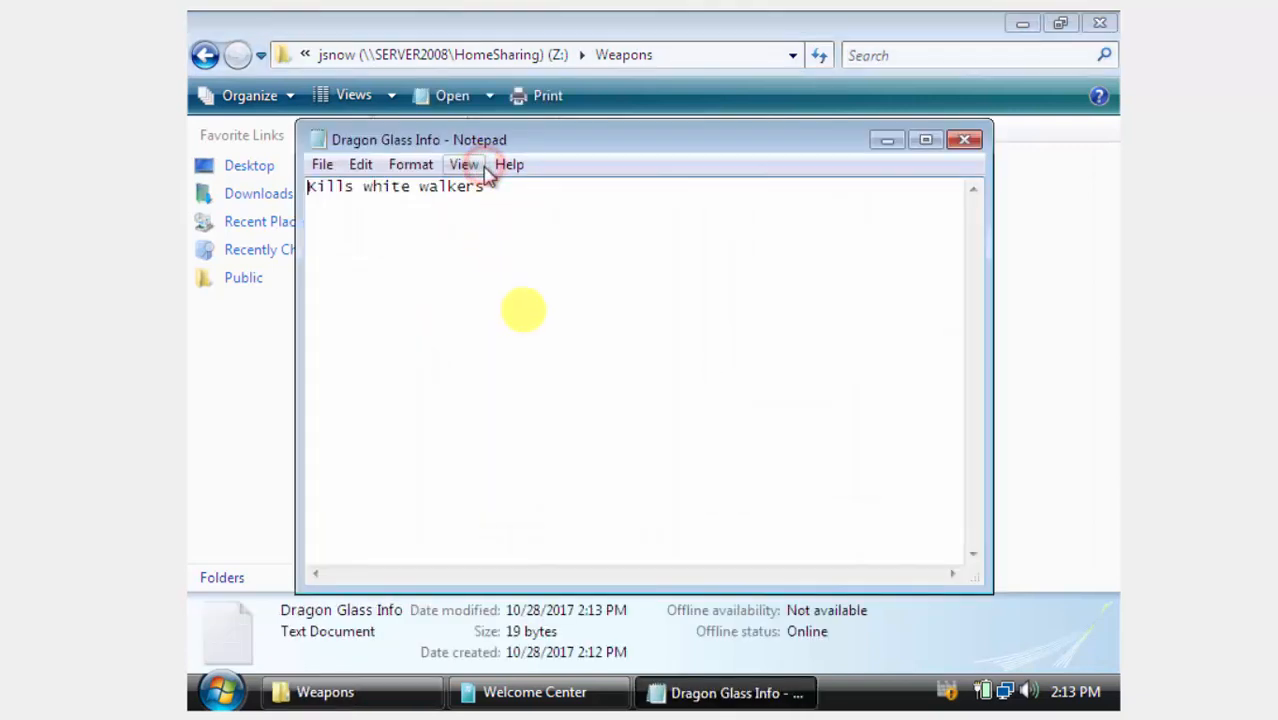
left_click(523, 311)
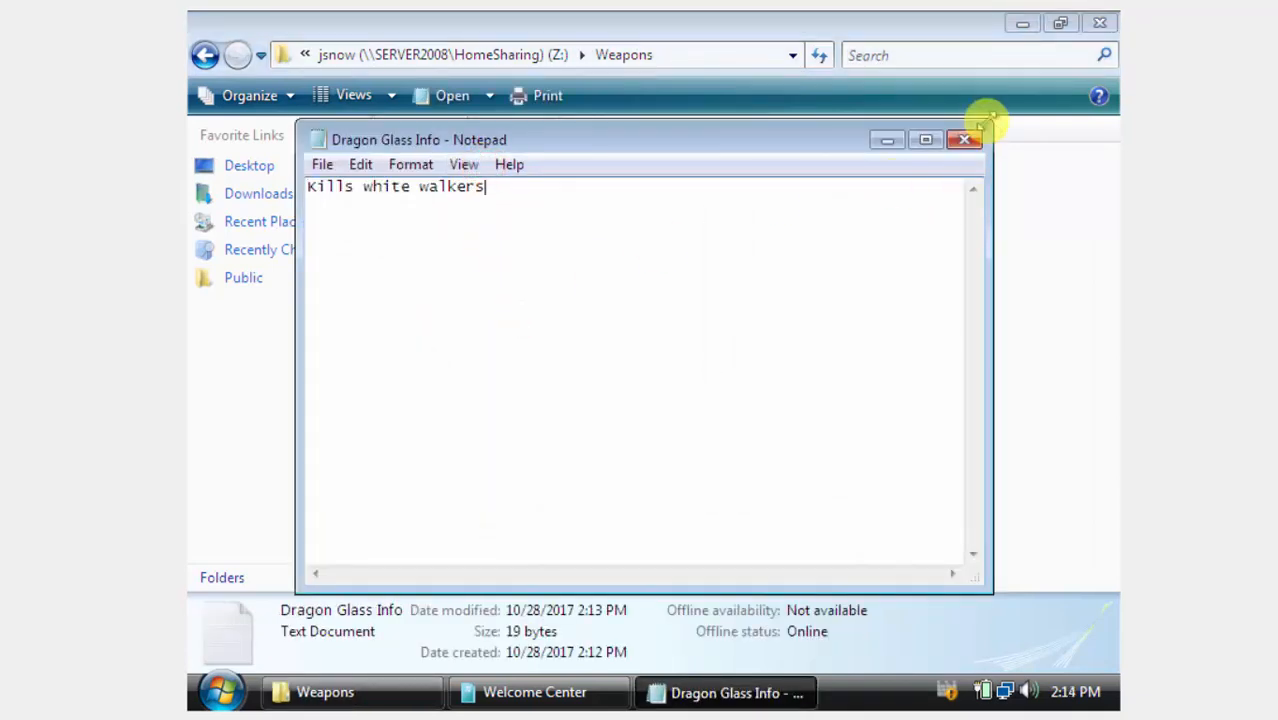
Close Notepad, the Weapons folder and Welcome Center, then refresh the Vista desktop.
left_click(966, 138)
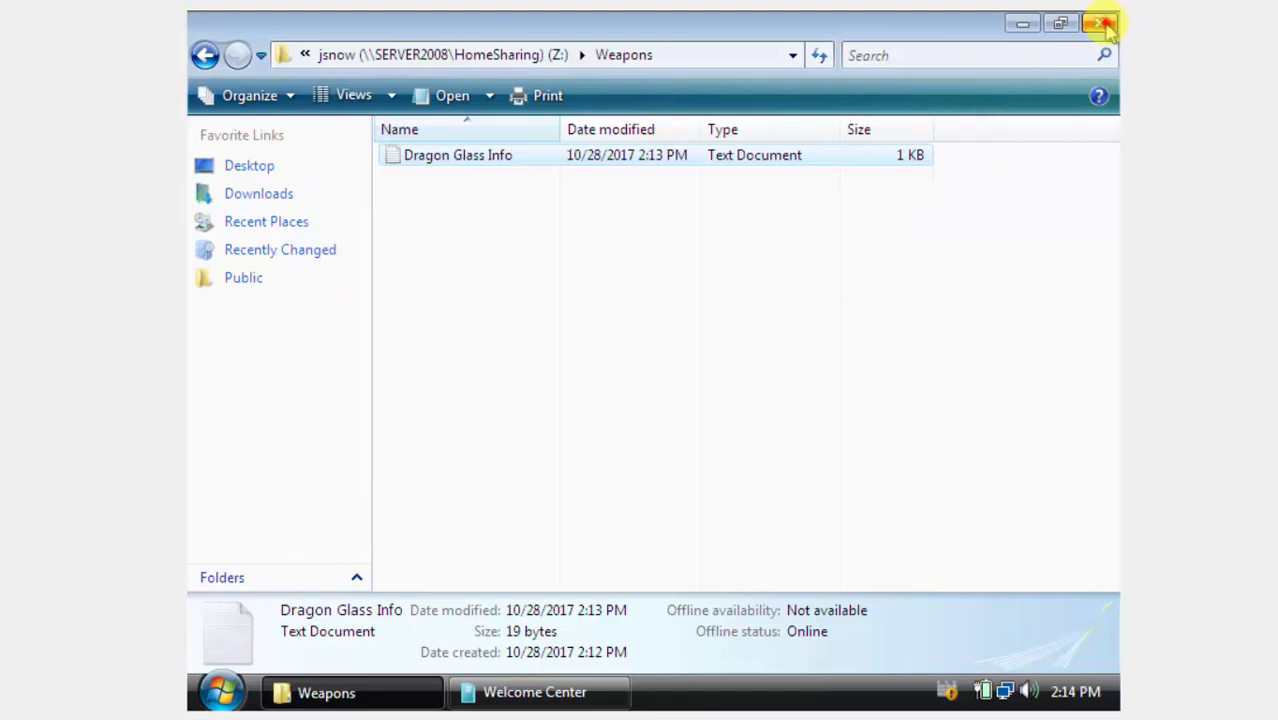
left_click(1099, 23)
right_click(609, 388)
left_click(1045, 35)
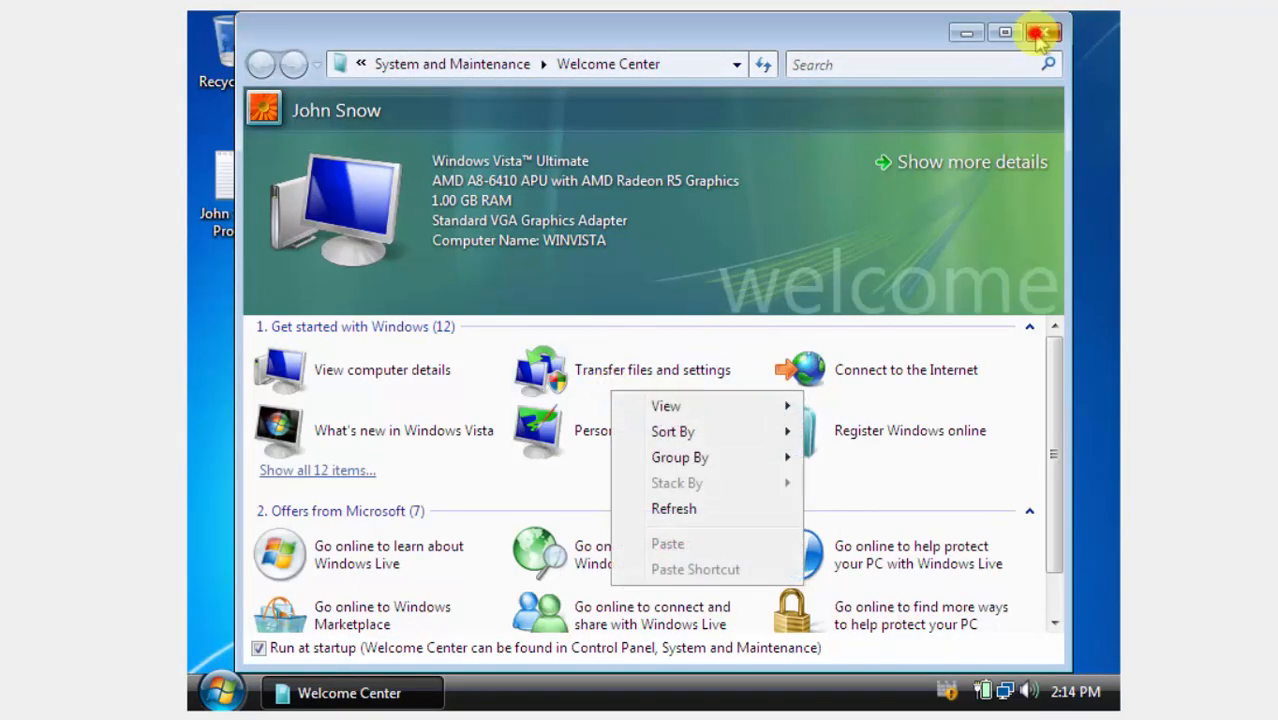
right_click(583, 400)
left_click(625, 466)
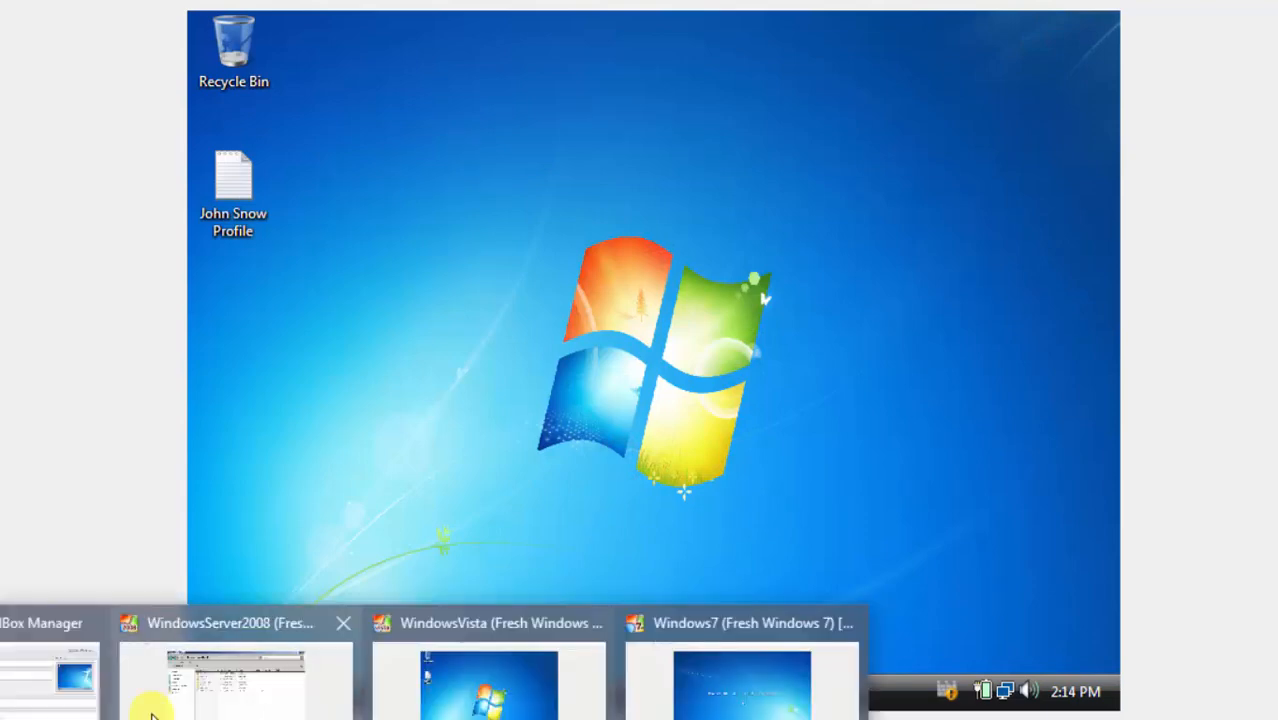
On the Server 2008 VM, close Local Disk (C:) and Active Directory Users and Computers.
mouse_move(73, 700)
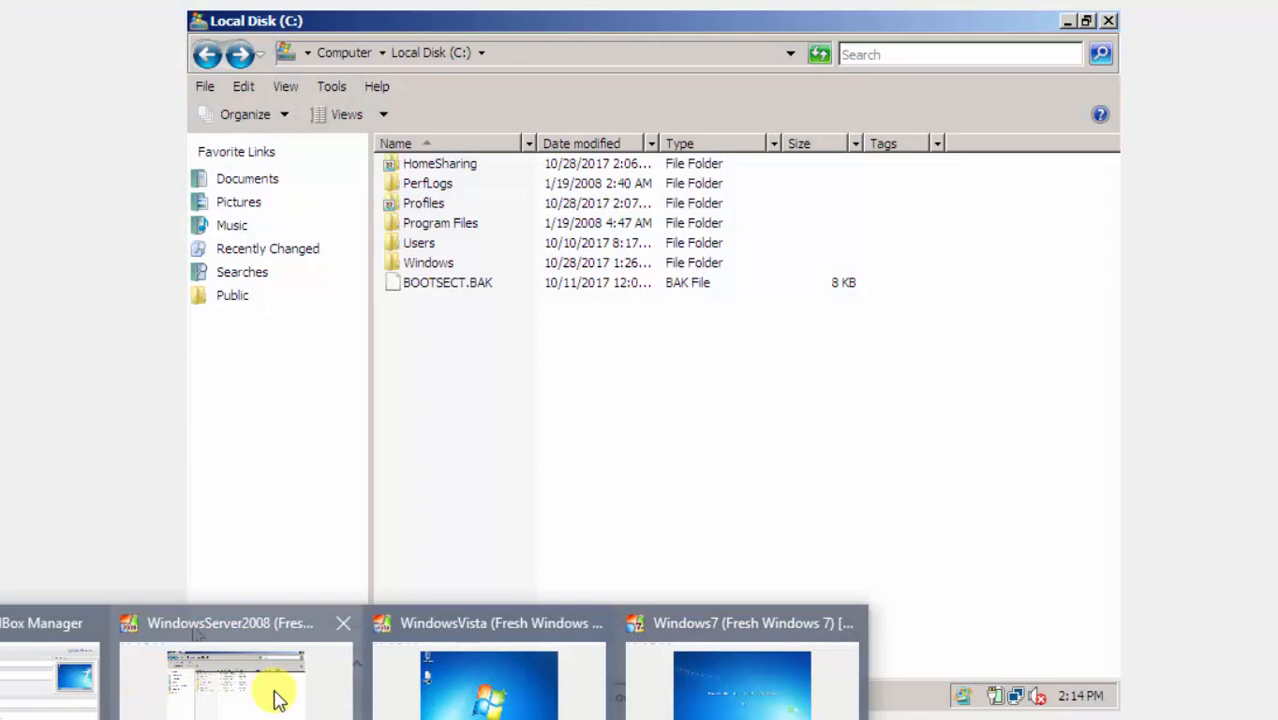
left_click(271, 692)
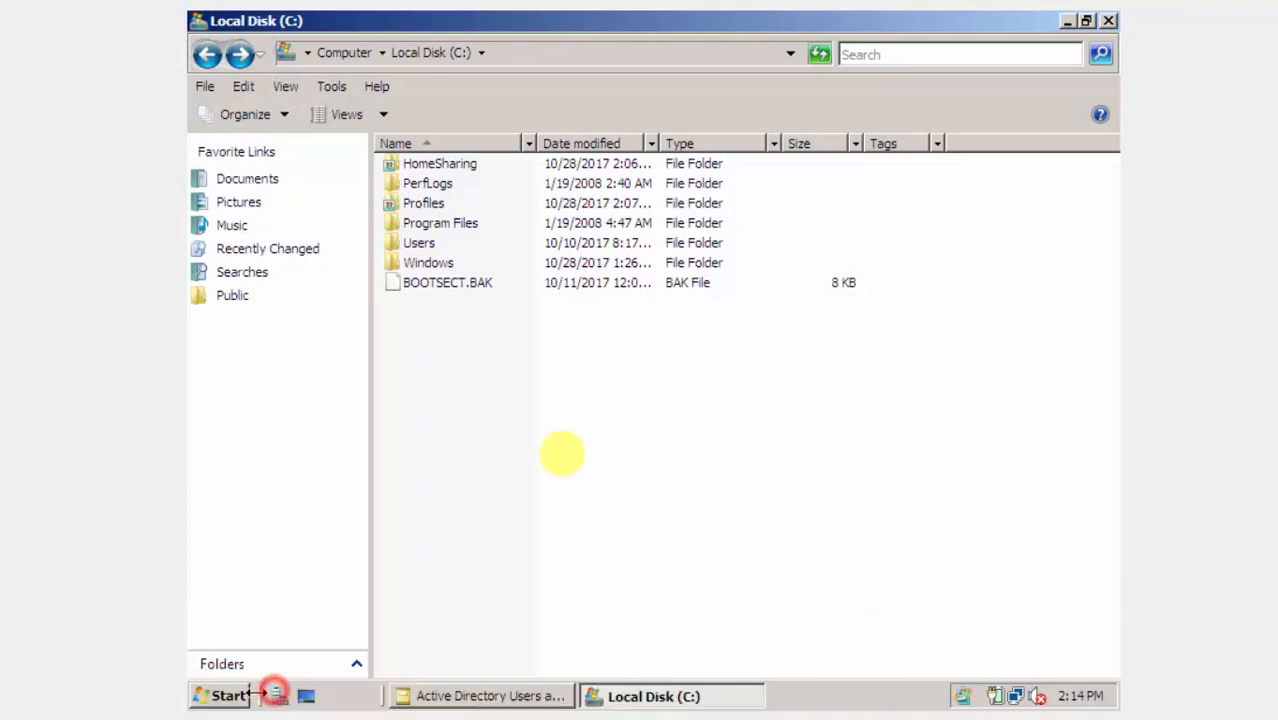
left_click(1107, 20)
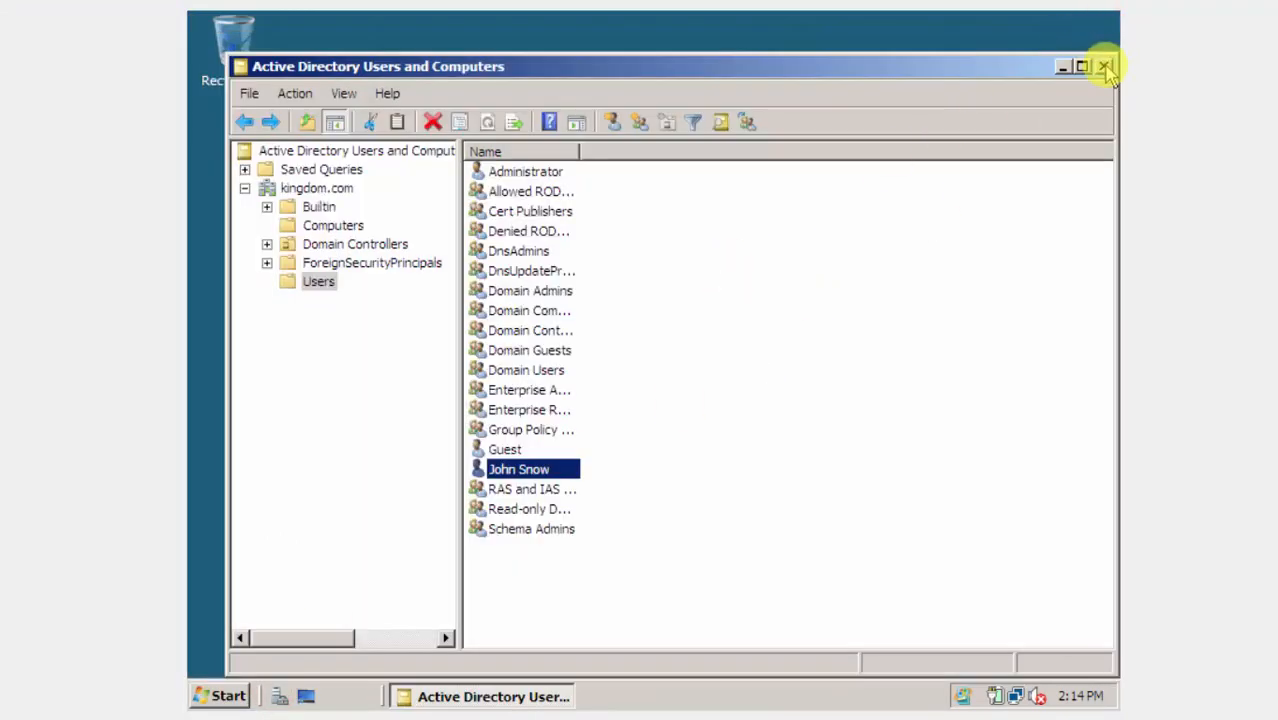
left_click(1083, 67)
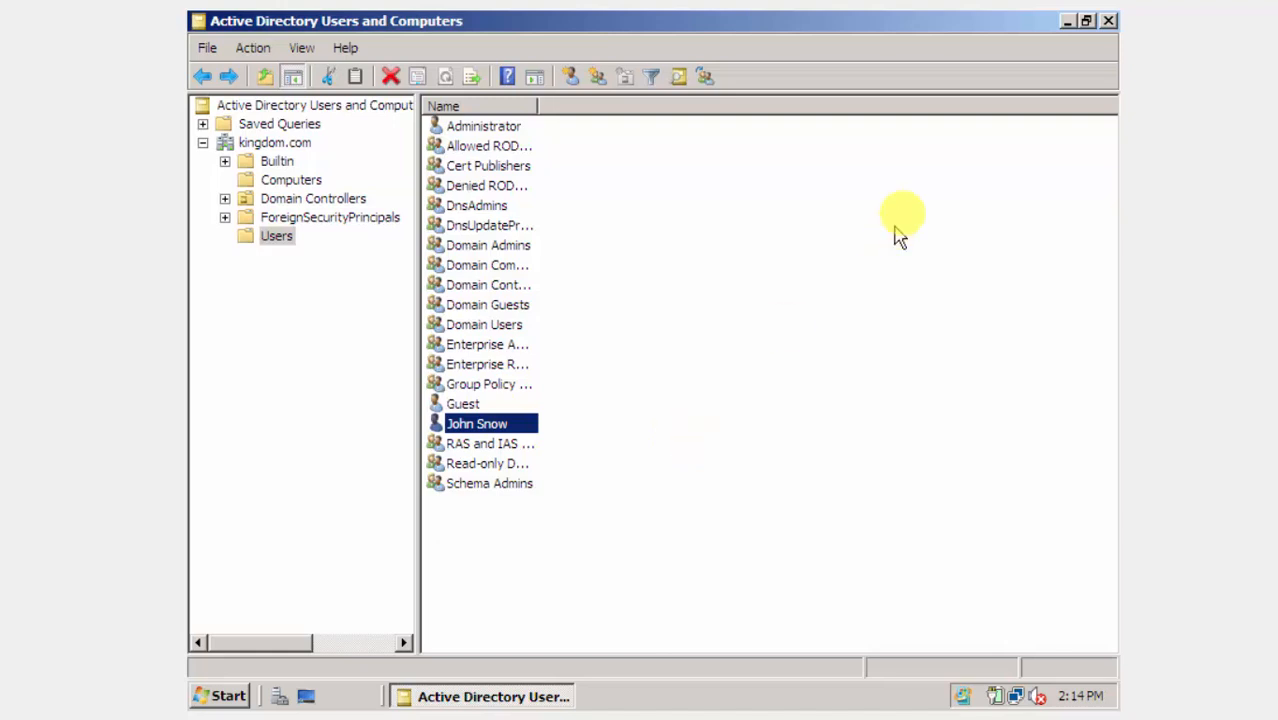
left_click(1110, 22)
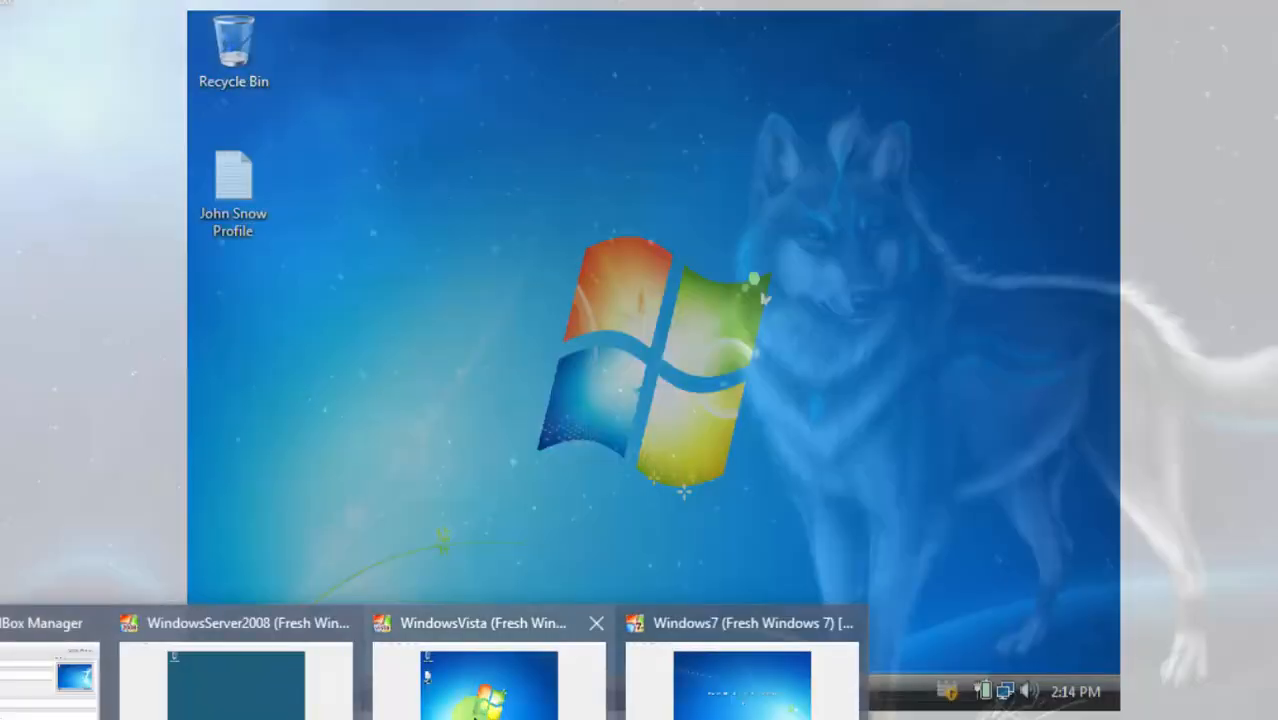
Check the Vista and Windows 7 VMs, then refresh the host desktop.
left_click(473, 712)
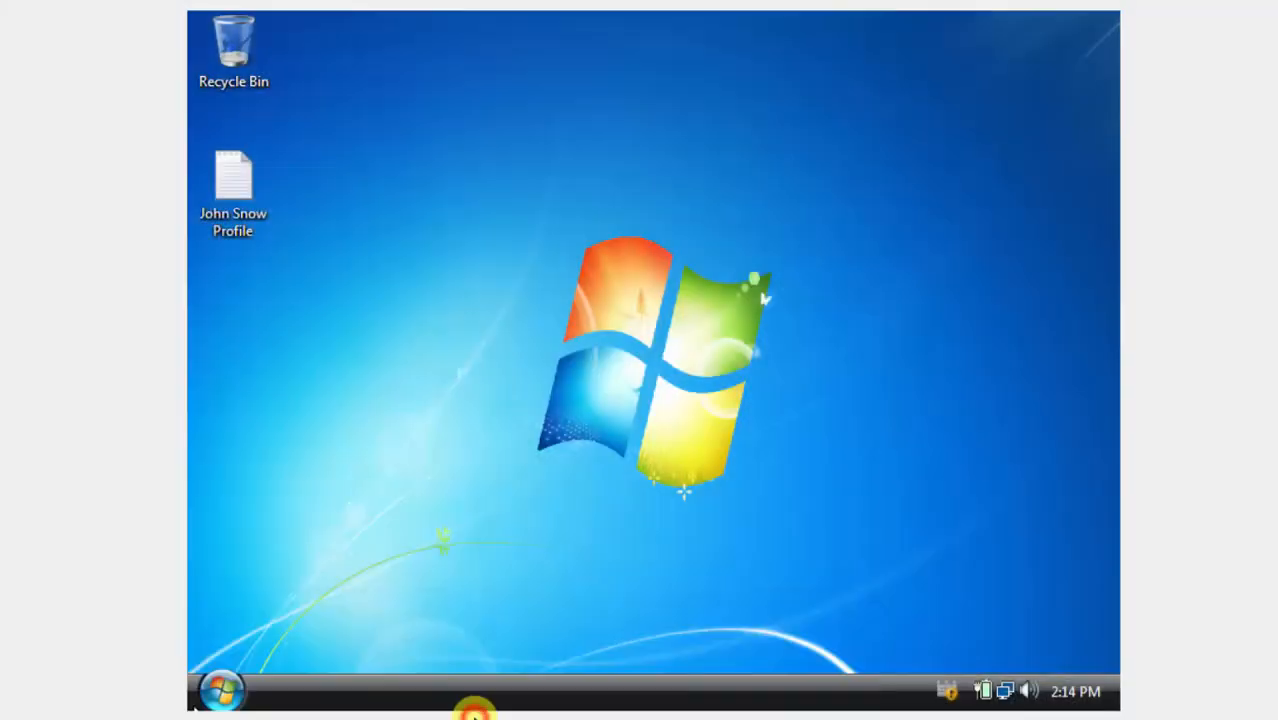
left_click(729, 700)
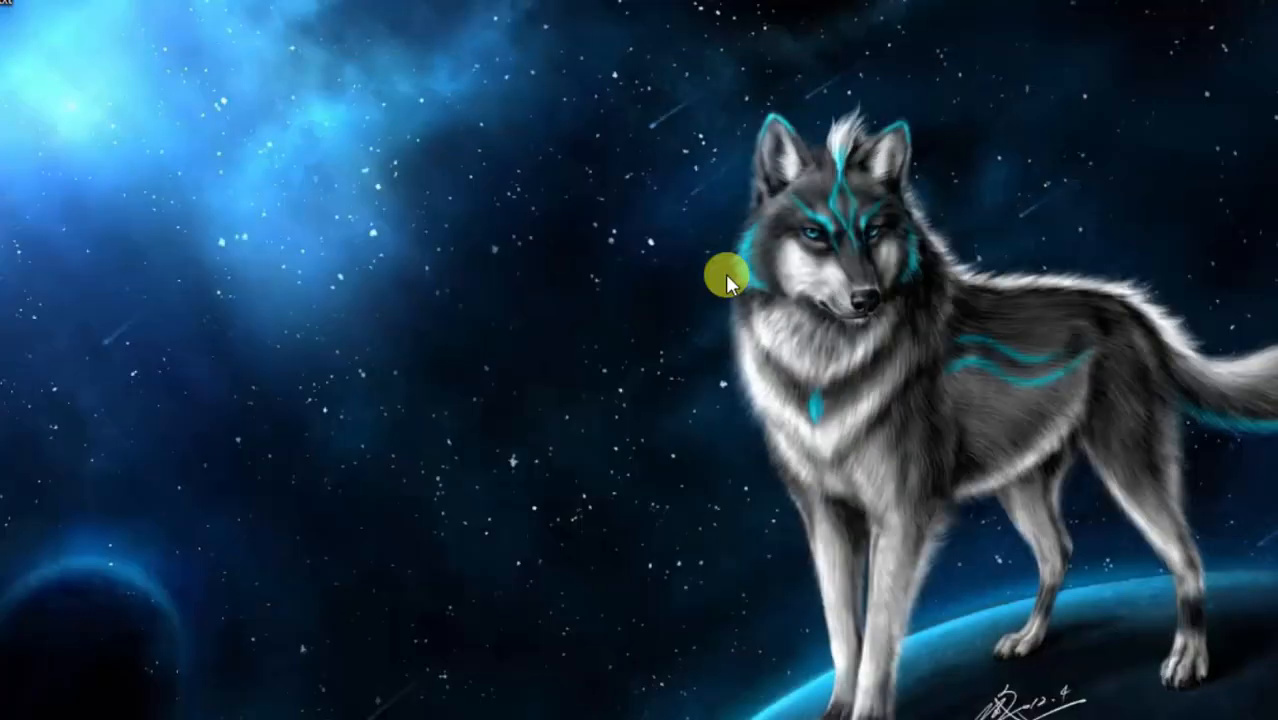
right_click(725, 274)
left_click(611, 346)
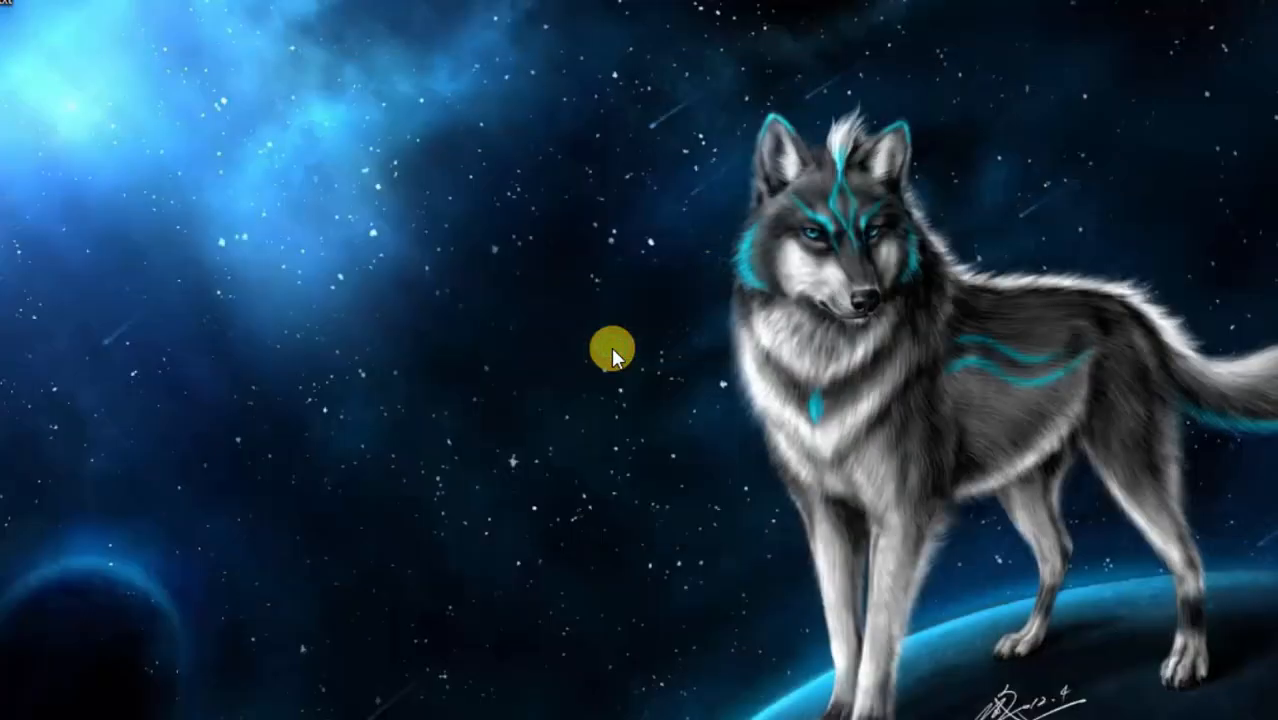